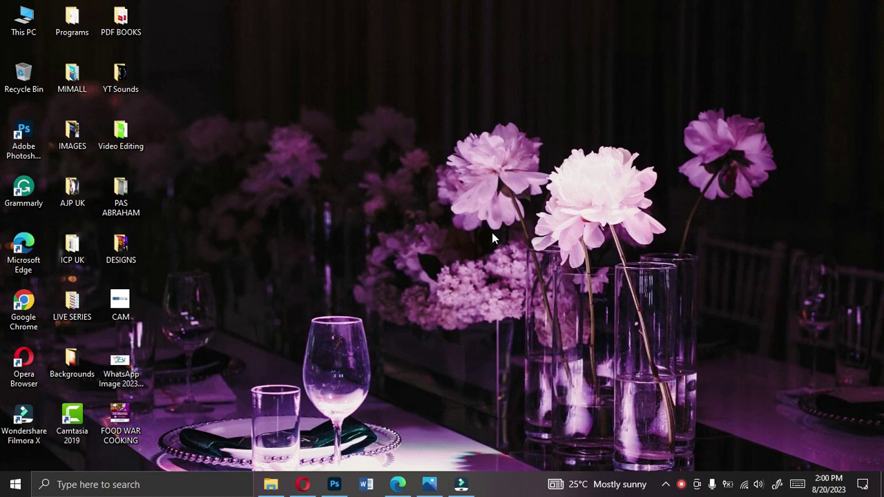
- Bring the Photoshop window with FOOD WAR COOKING.psd to the front
left_click(341, 485)
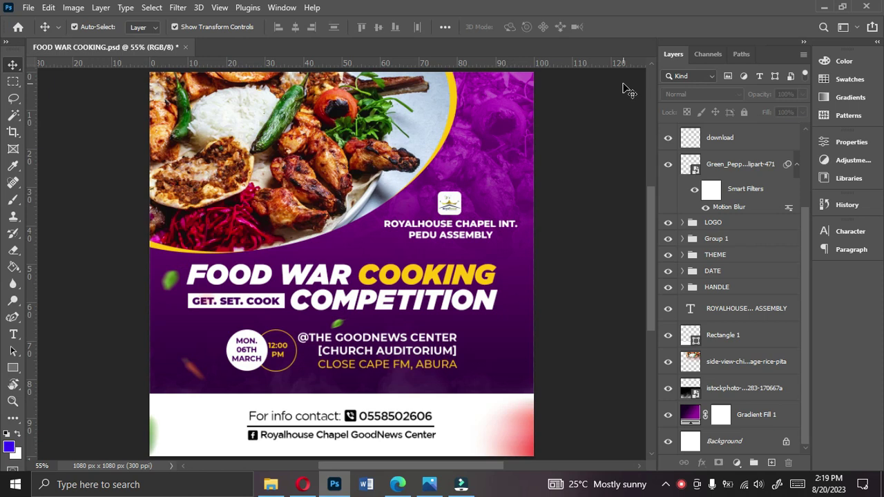
- Open the New Document dialog with Ctrl+N
key("ctrl")
key("ctrl+n")
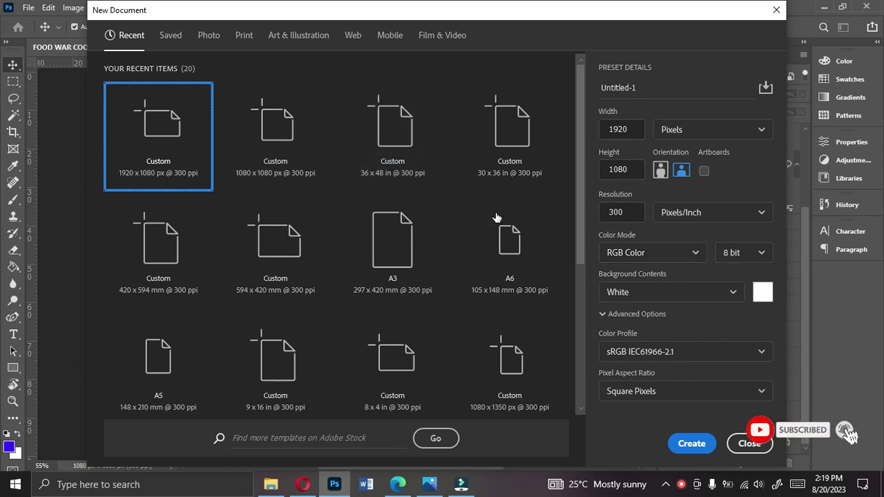
- Create a 1080 × 1080 px, 300 ppi document named 'Food Flyer' from the preset
left_click(276, 136)
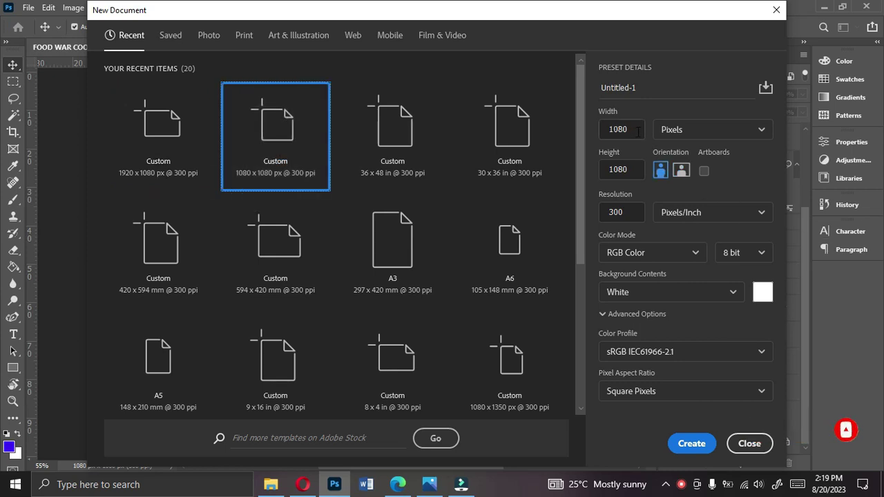
left_click(635, 129)
left_click(630, 170)
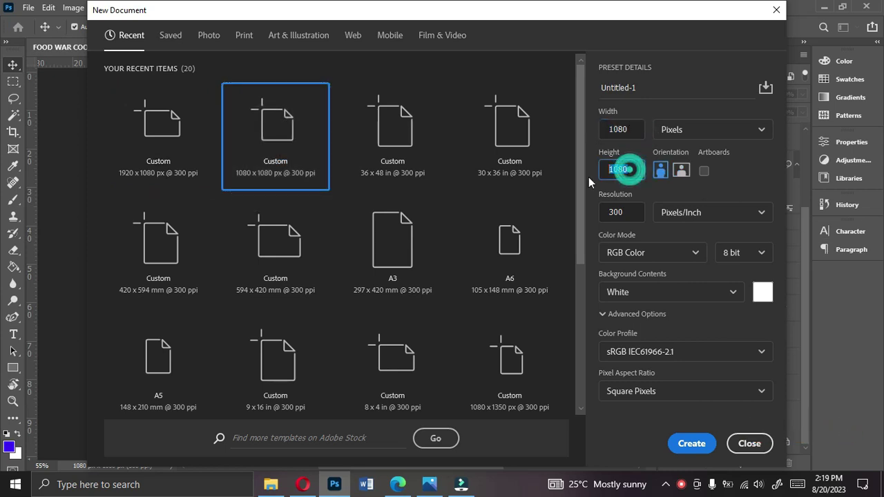
left_click(744, 131)
left_click(744, 131)
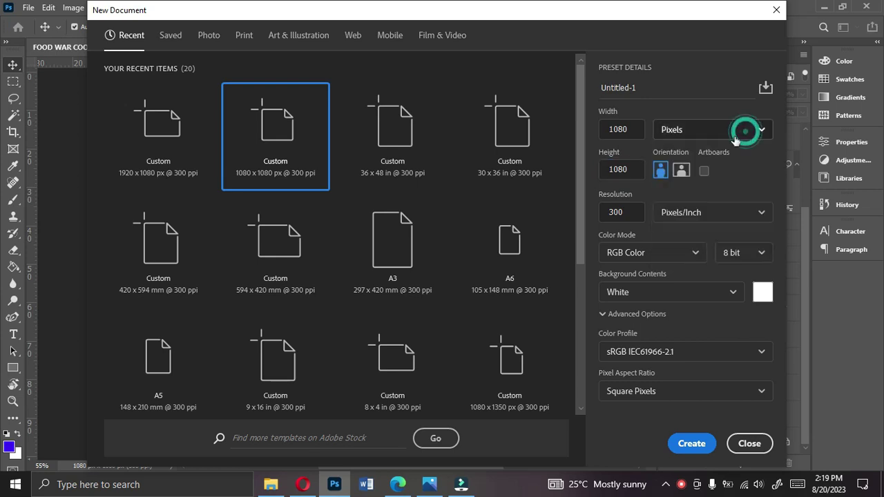
left_click(631, 212)
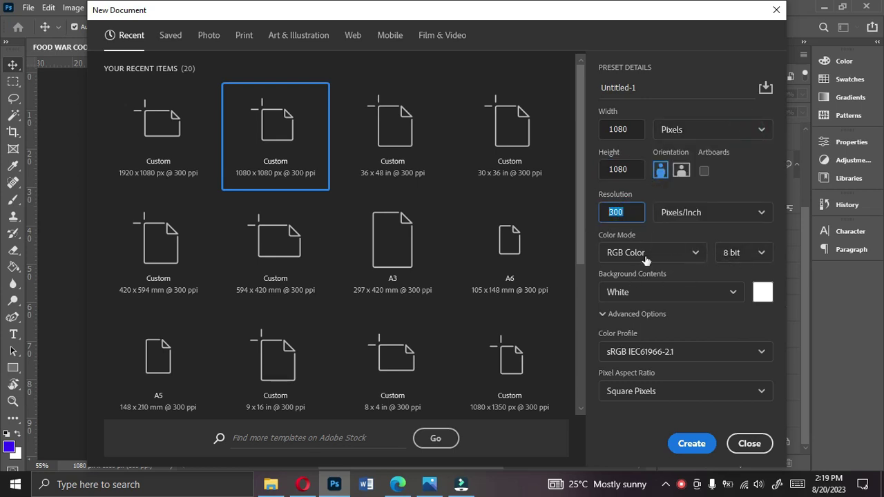
left_click(661, 81)
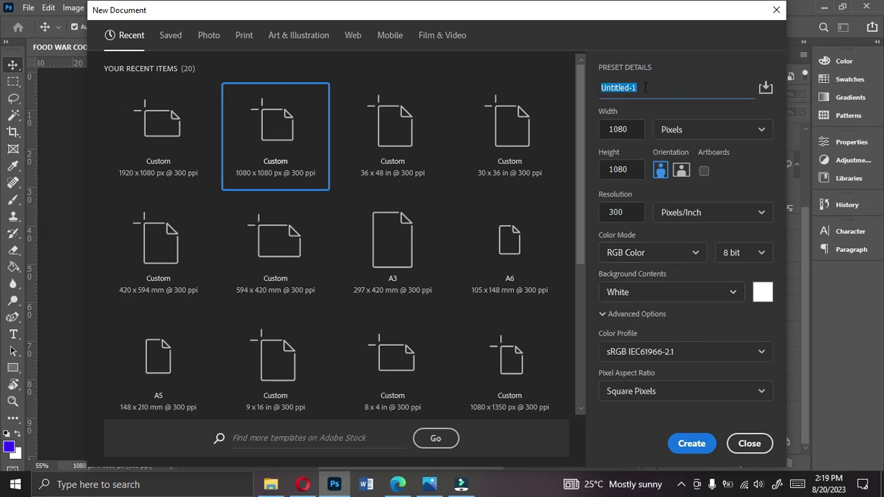
type("Food Flyer")
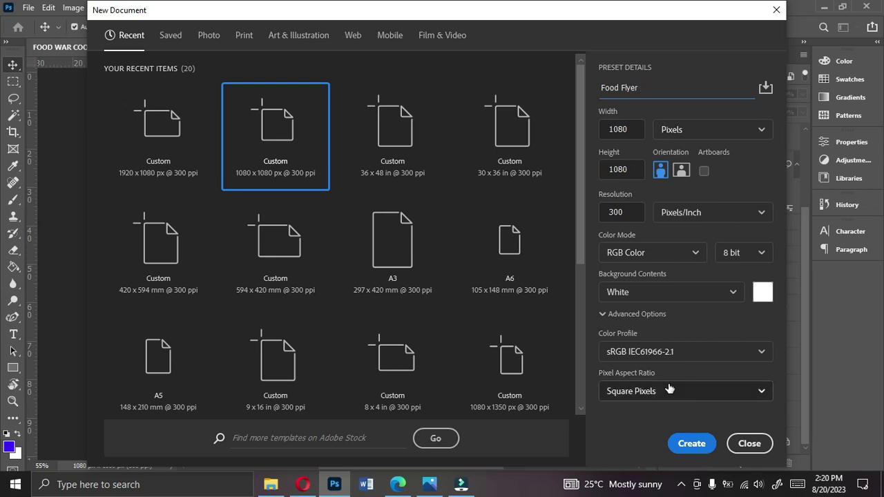
left_click(689, 443)
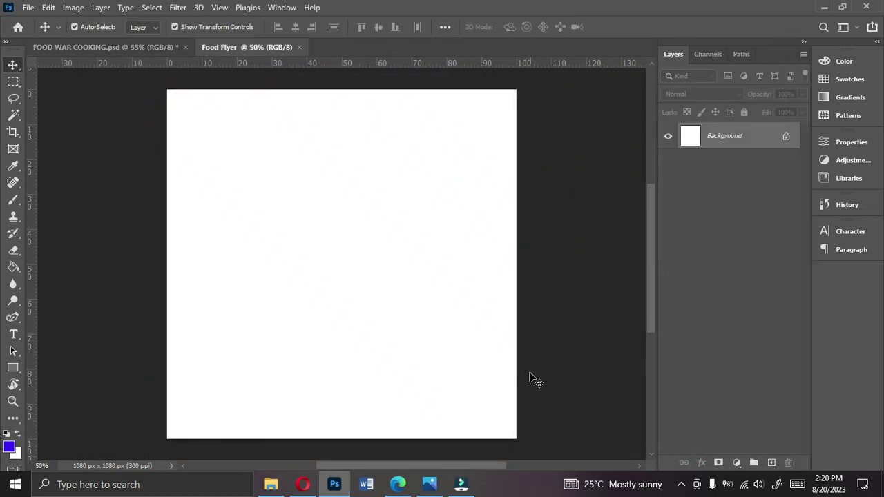
- Show the finished FOOD WAR COOKING.jpg reference in Photos
left_click(430, 484)
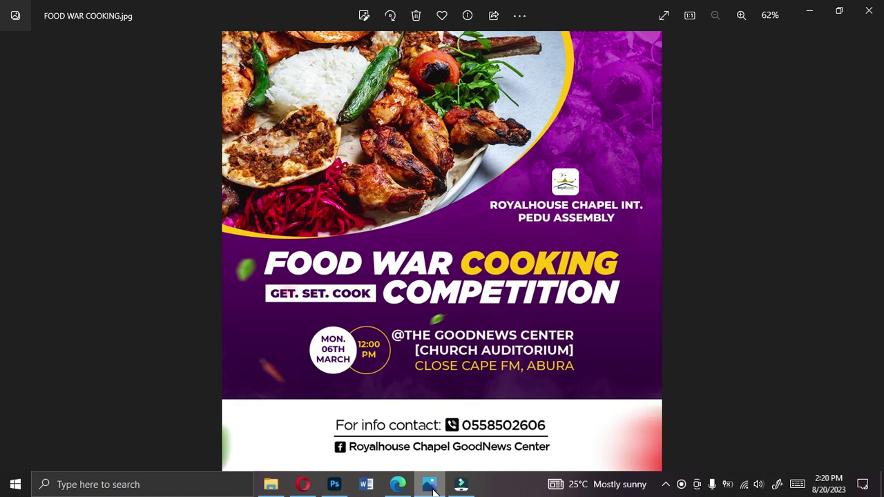
- Add a Gradient fill layer to Food Flyer using the purple preset gradient
left_click(335, 484)
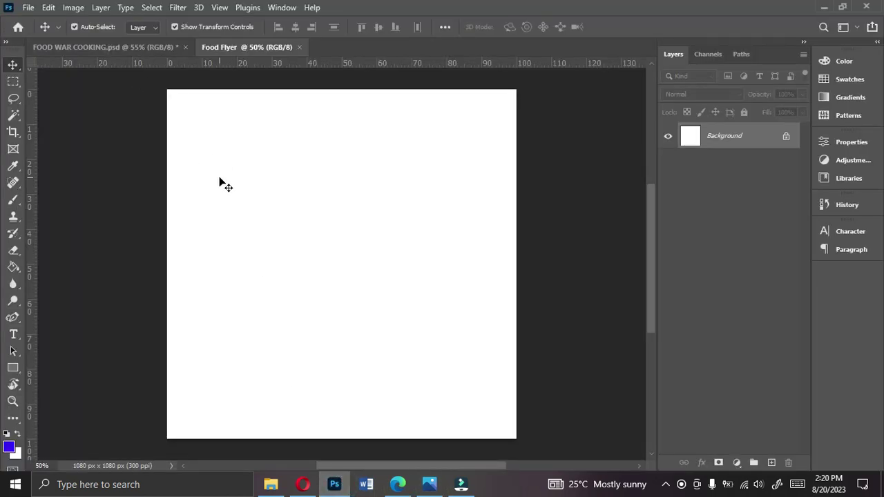
left_click(737, 463)
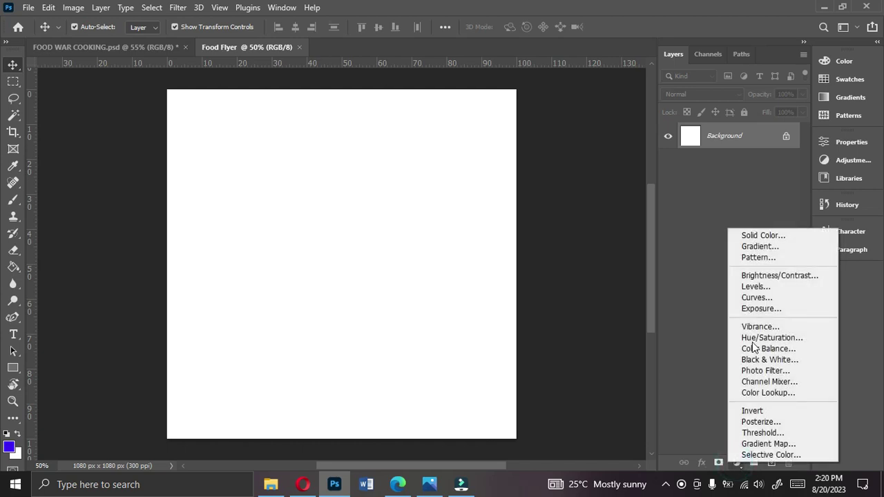
left_click(758, 248)
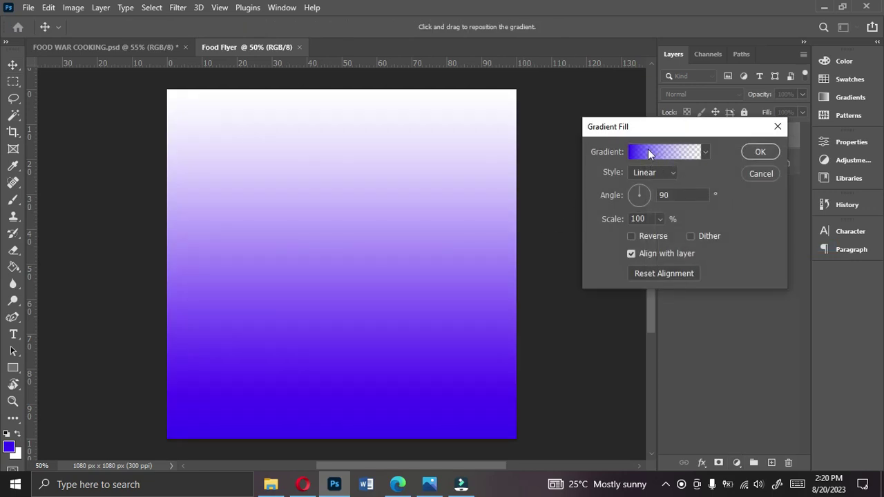
left_click(647, 149)
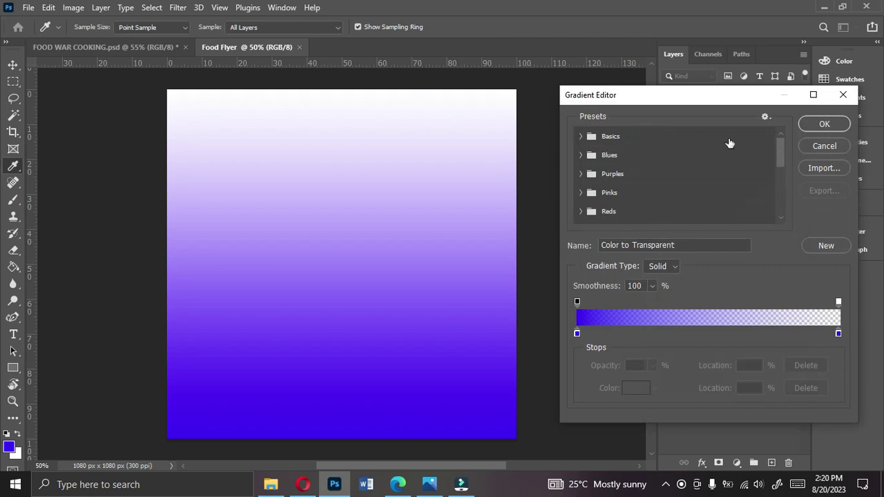
left_click_drag(779, 150, 781, 215)
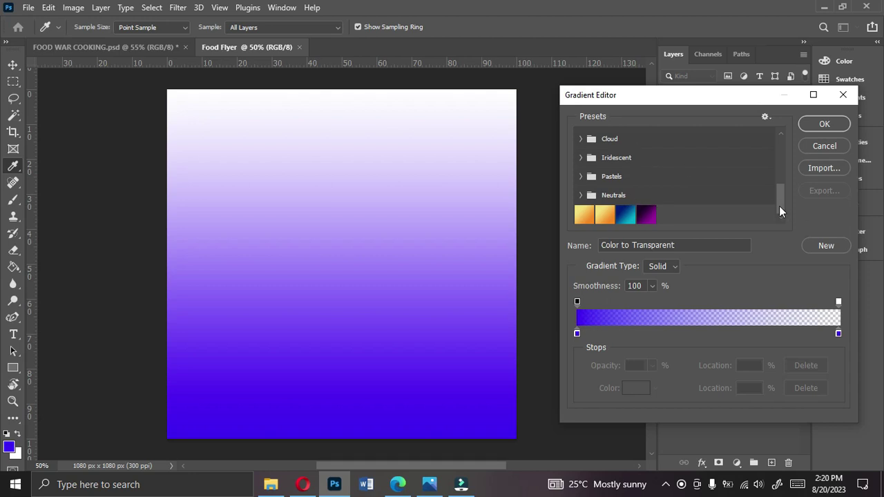
mouse_move(782, 203)
left_mouse_down()
mouse_move(786, 140)
mouse_move(781, 219)
left_mouse_up()
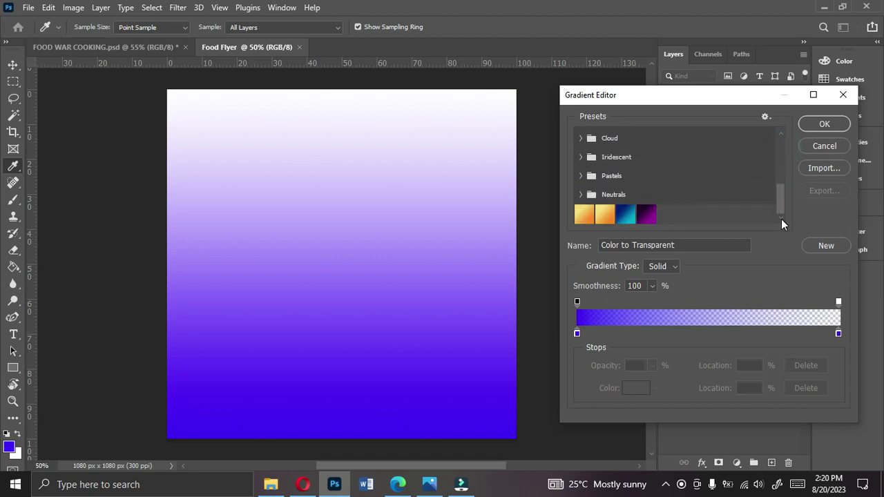
left_click(647, 212)
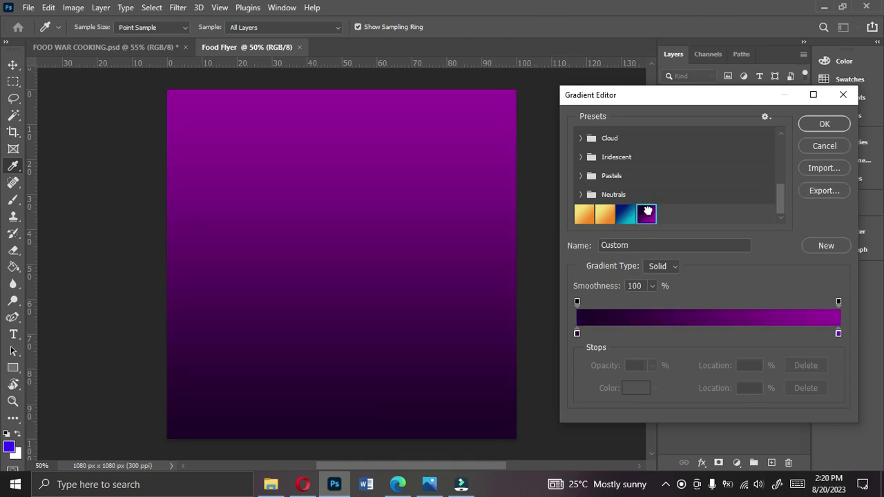
- Set the gradient stops to dark purple 1B002A and purple 9A01A5, then commit the fill layer
double_click(577, 333)
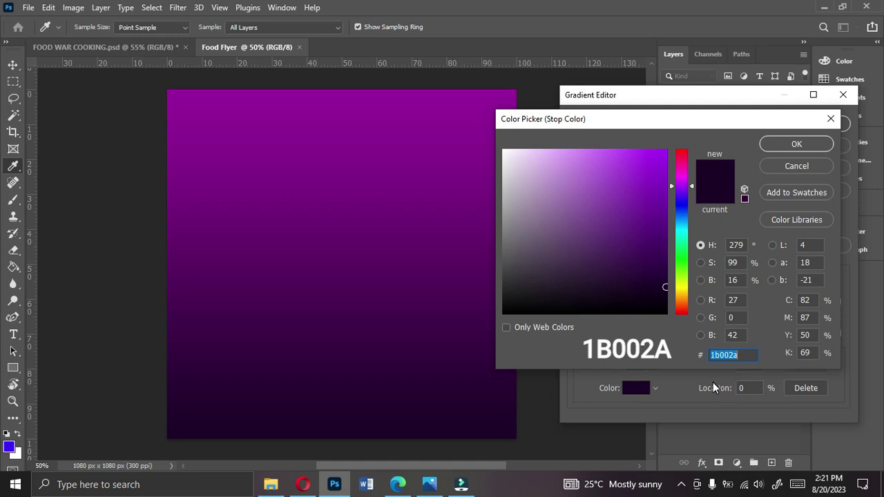
left_click(795, 145)
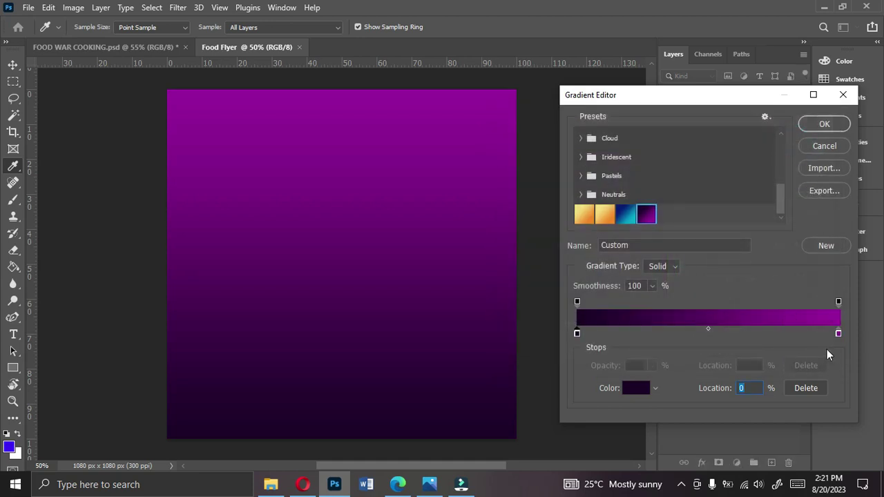
left_click(837, 333)
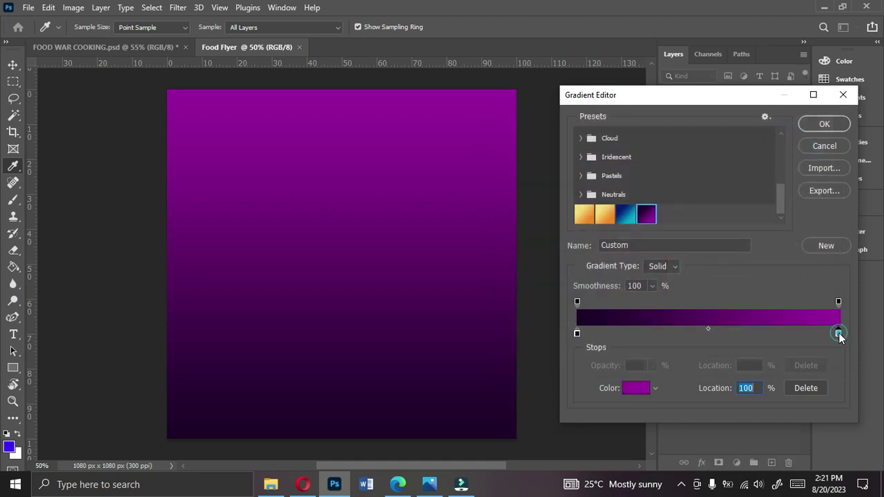
left_click(635, 389)
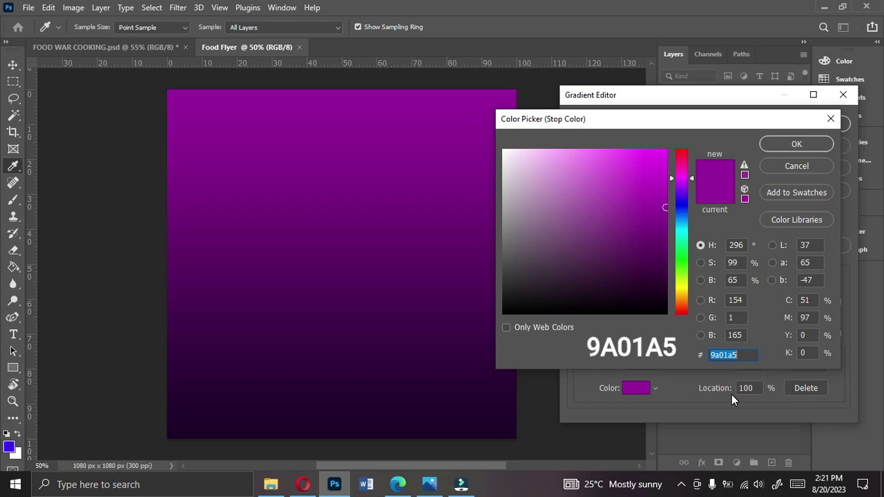
left_click(797, 145)
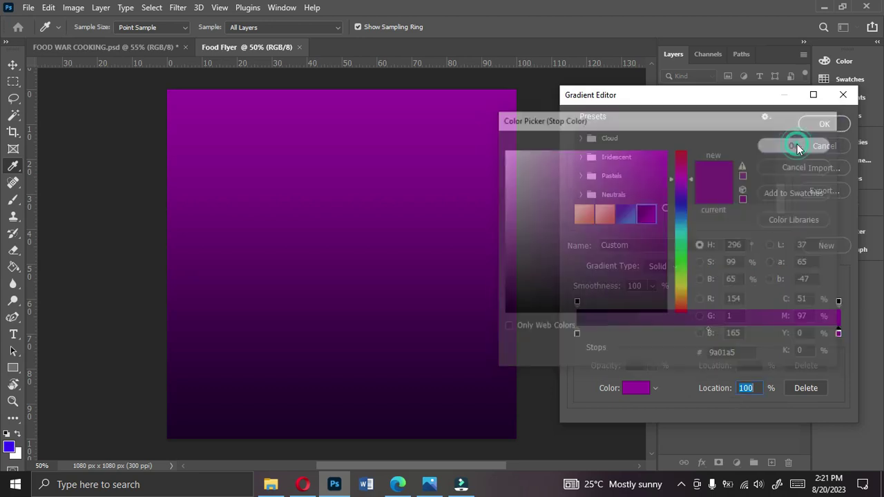
left_click(823, 126)
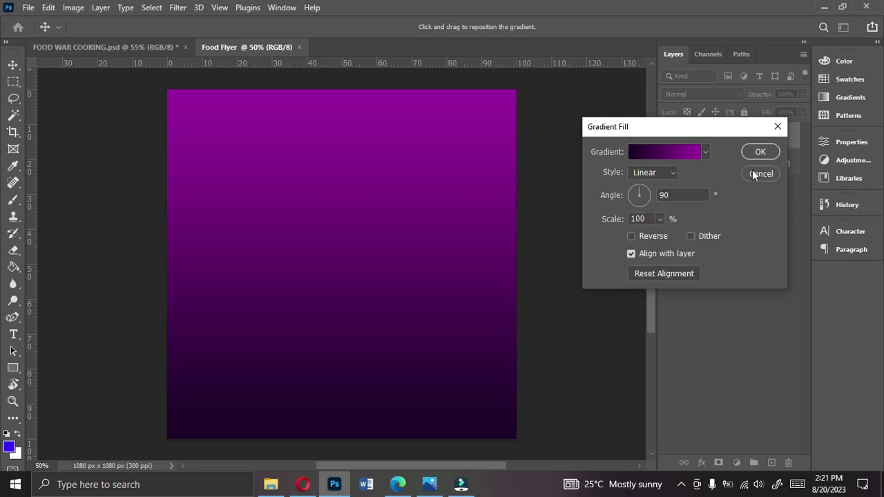
left_click(755, 150)
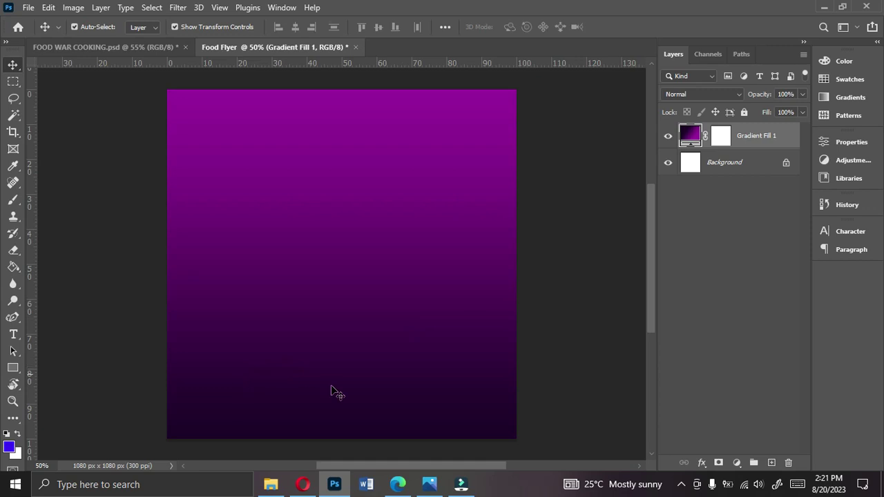
left_click(430, 484)
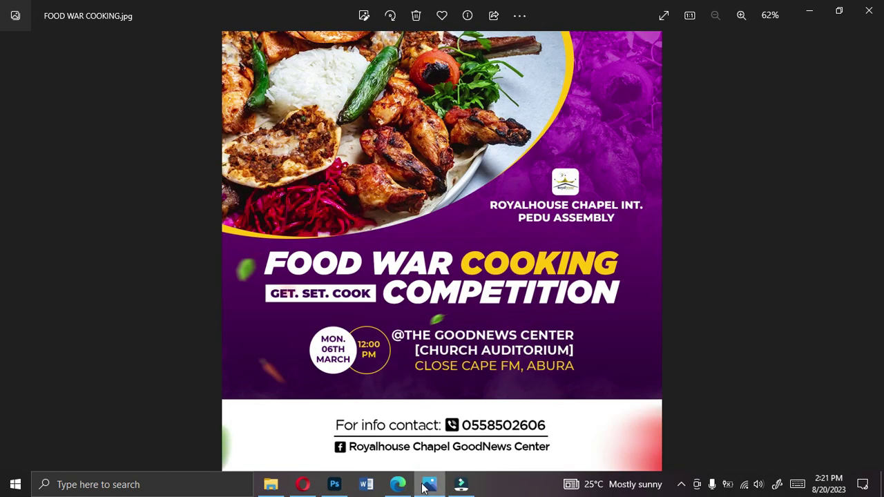
left_click(430, 484)
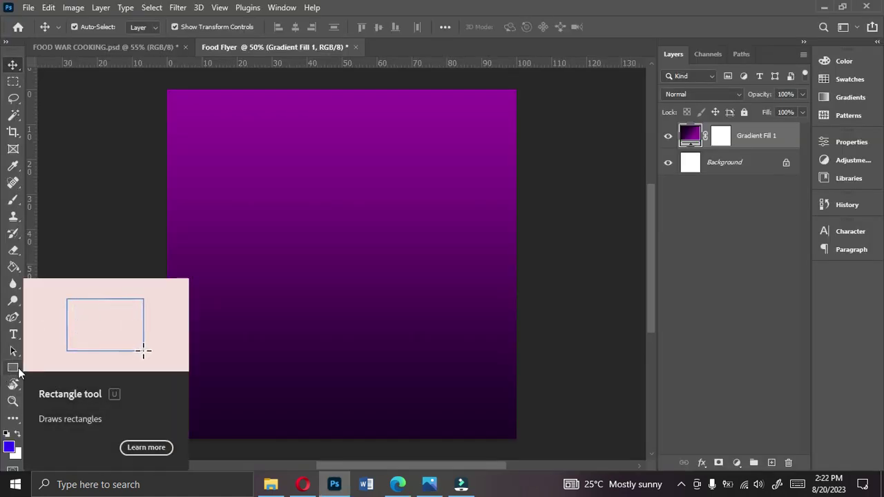
- Draw a white rectangle across the lower canvas and stretch it taller
left_click(13, 369)
right_click(12, 369)
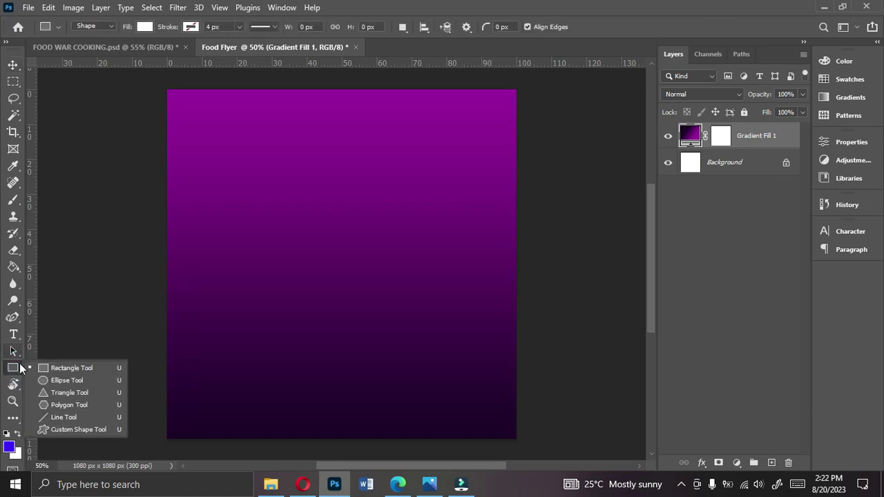
left_click(61, 365)
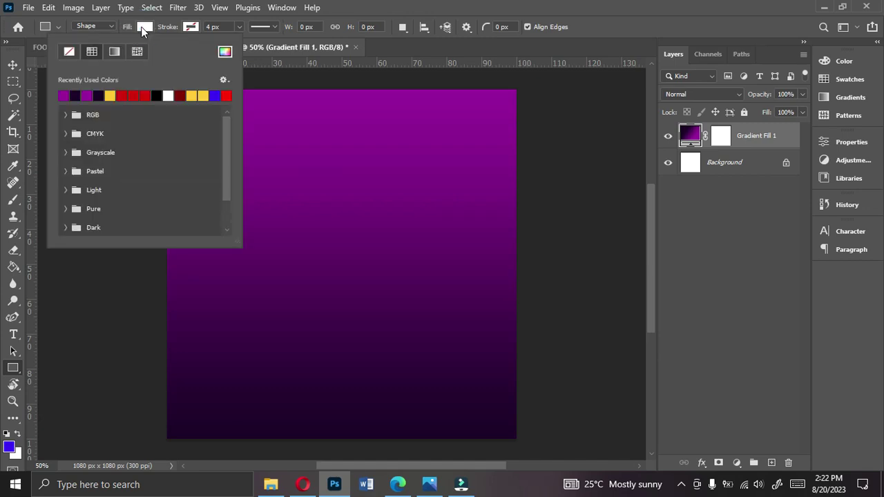
left_click(224, 53)
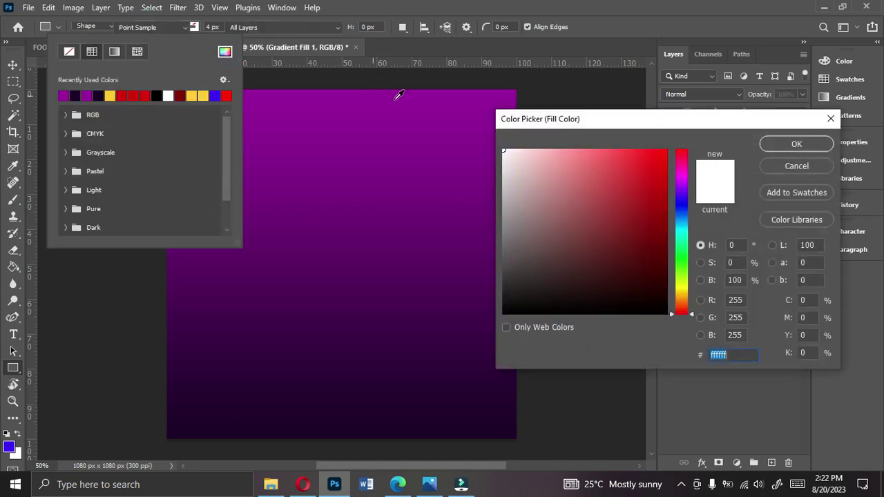
left_click(785, 140)
left_click_drag(150, 372, 537, 405)
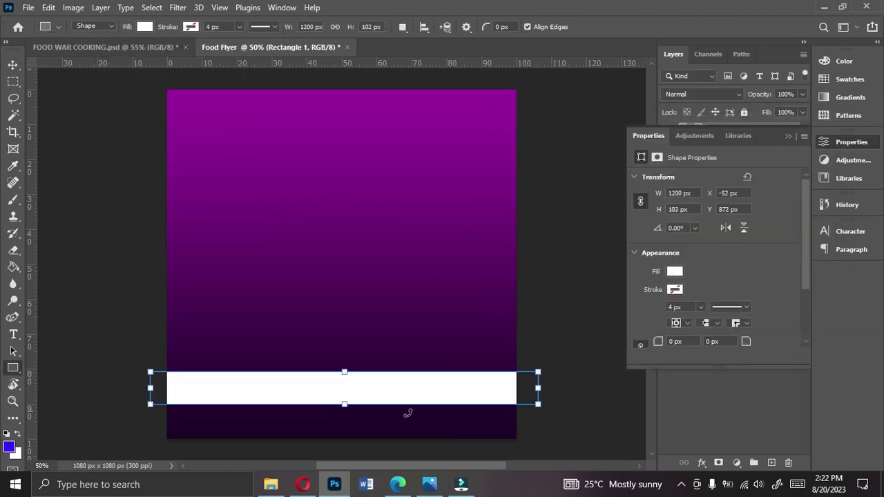
left_click_drag(345, 406, 345, 447)
left_click_drag(338, 370, 339, 356)
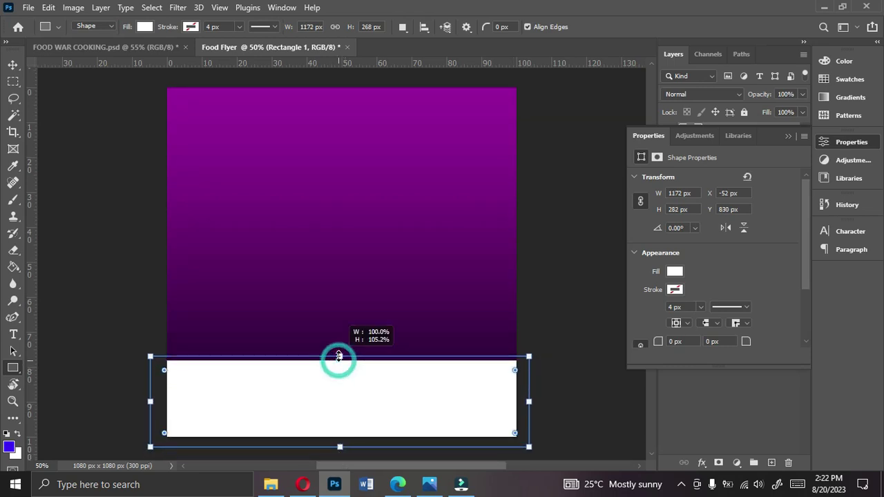
- Switch to the Move tool and select the Gradient Fill 1 layer
left_click(13, 64)
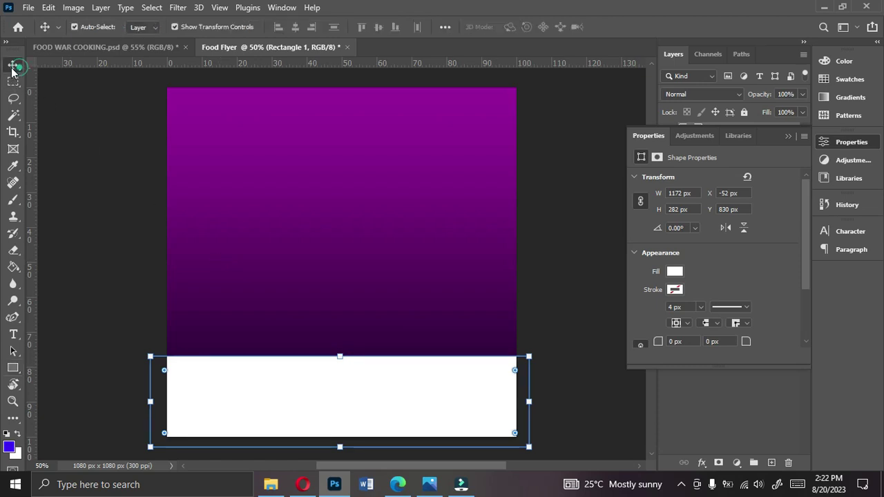
left_click(792, 135)
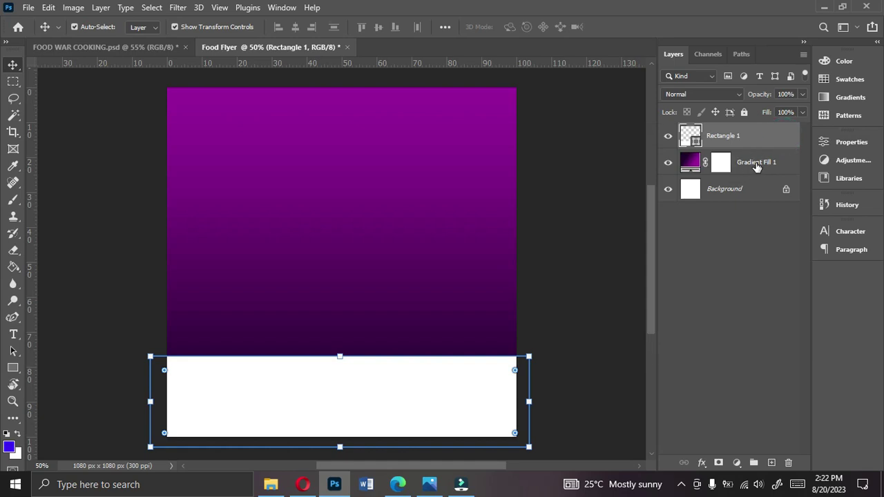
left_click(756, 164)
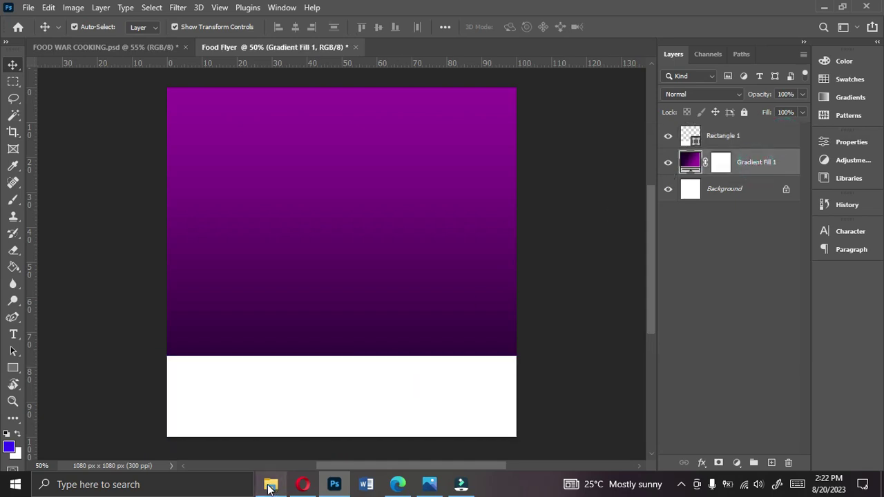
left_click(269, 485)
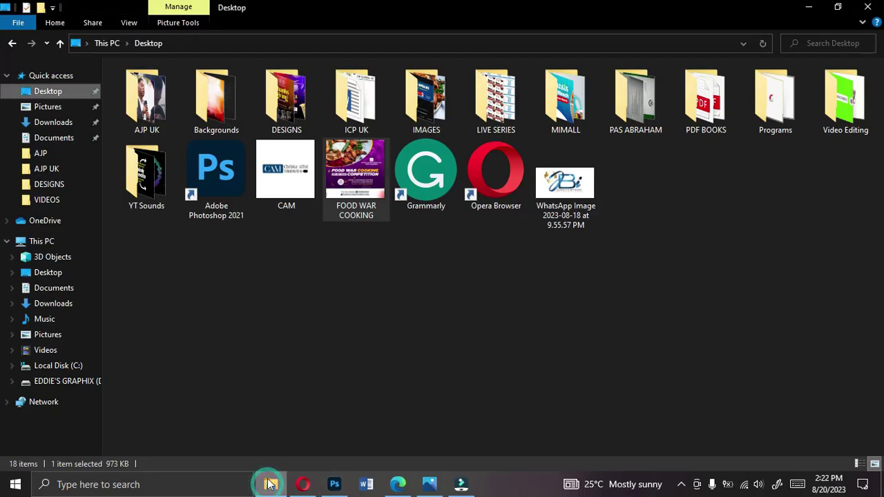
- Drag the smoke image from D:\Backgrounds1 onto the flyer canvas
left_click(67, 383)
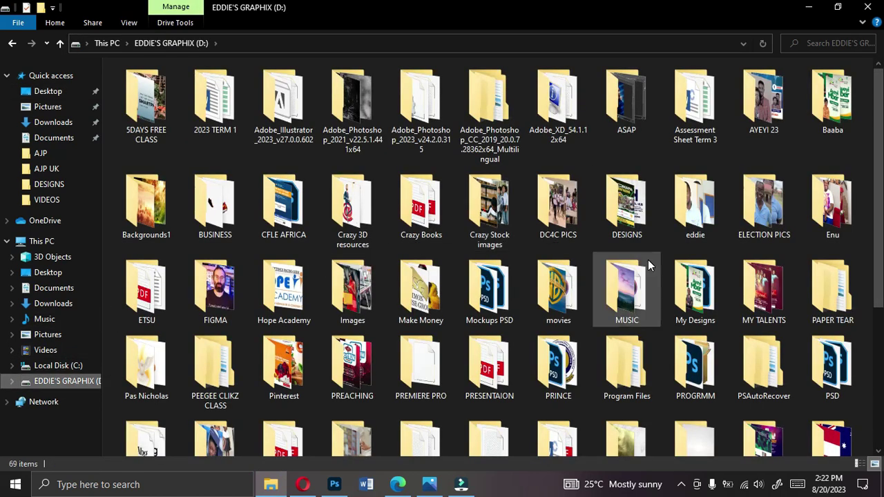
double_click(158, 208)
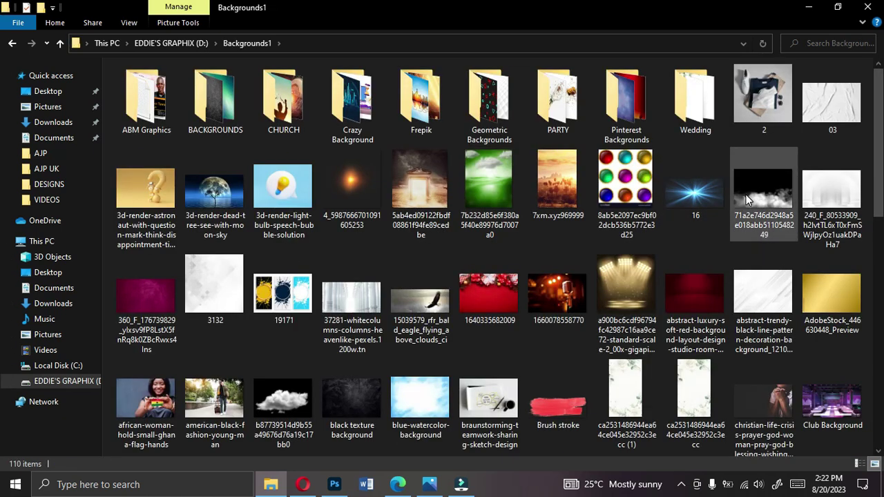
left_click_drag(746, 199, 370, 343)
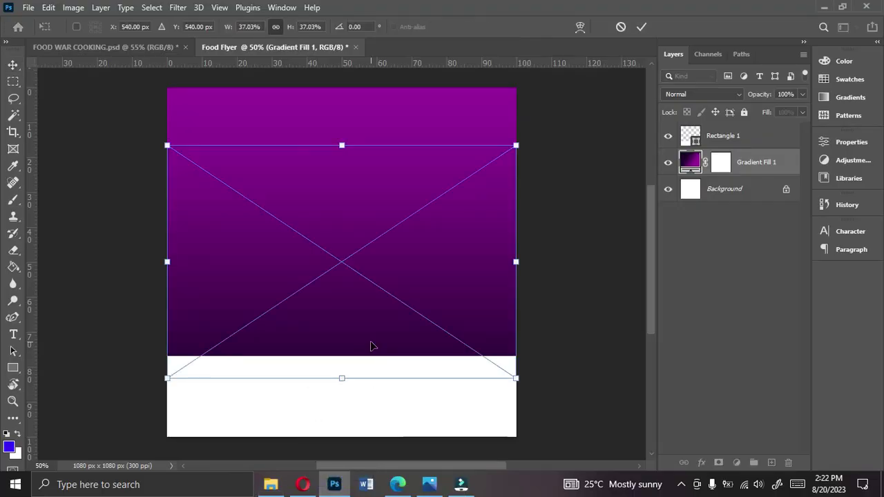
- Place the smoke image lower and set its layer to Screen blend at 30% opacity
left_click_drag(370, 296, 366, 332)
key("Return")
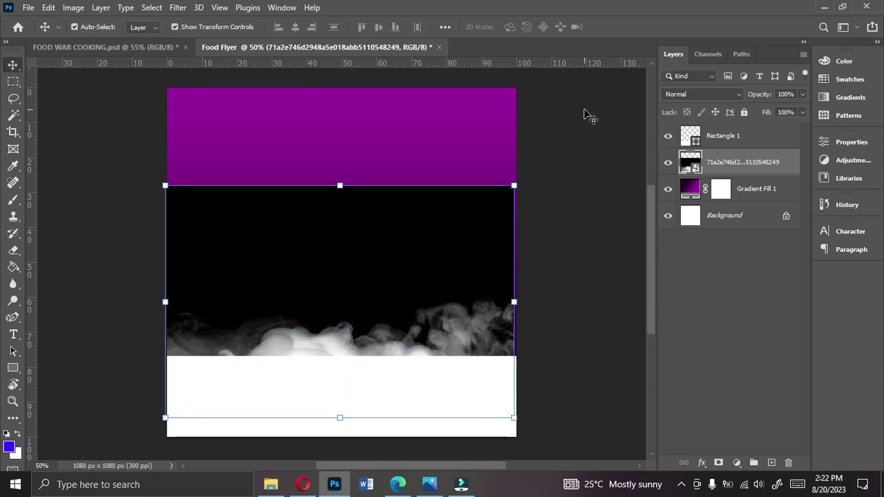
left_click(695, 96)
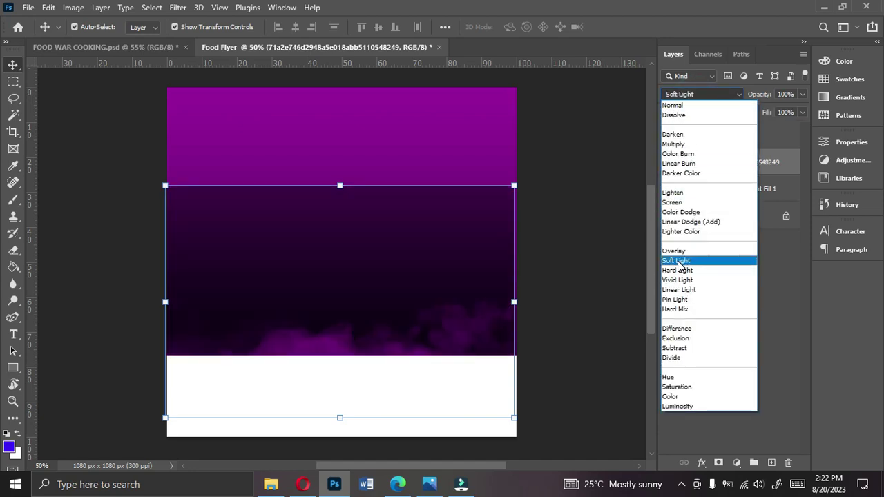
left_click(681, 204)
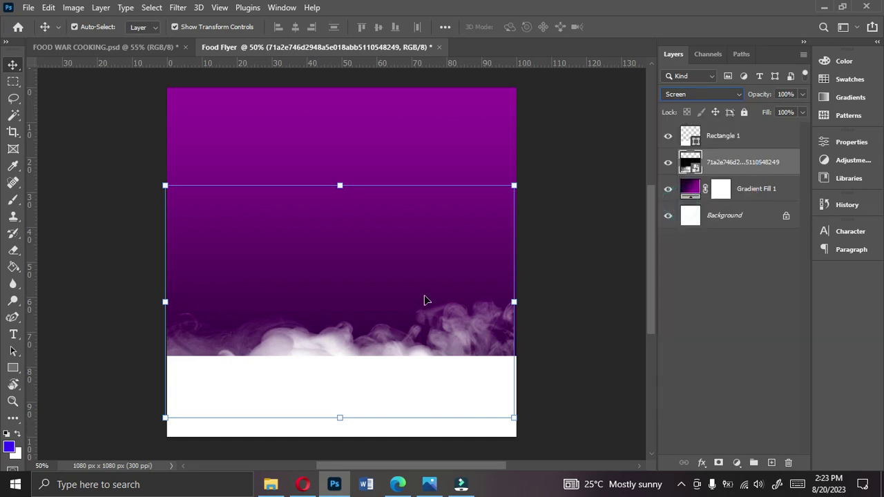
left_click(556, 276)
left_click(481, 301)
key("Right")
key("Right")
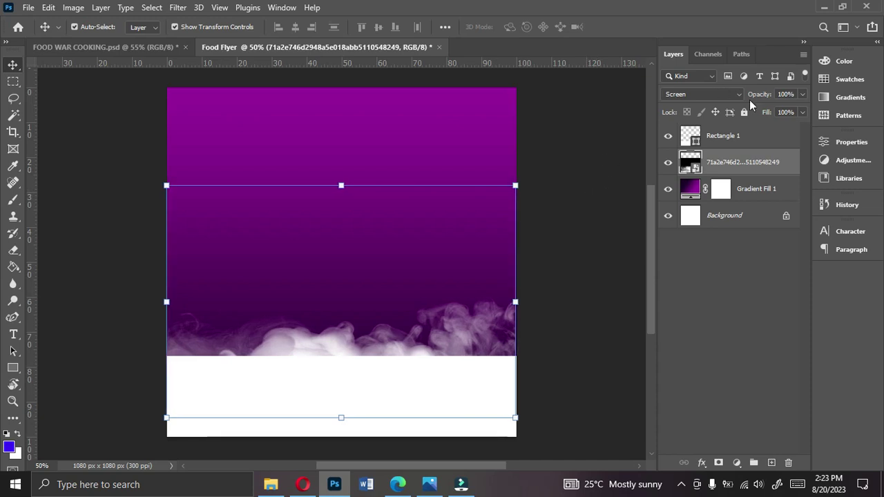
left_click(802, 94)
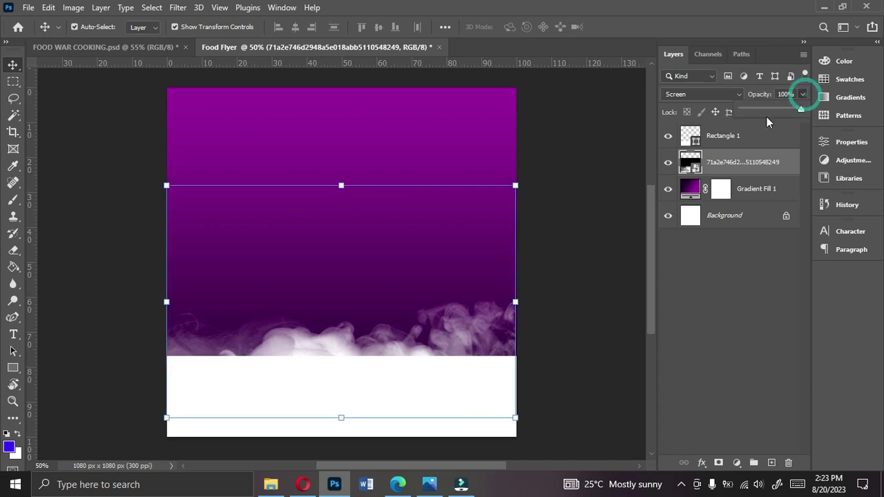
left_click(762, 105)
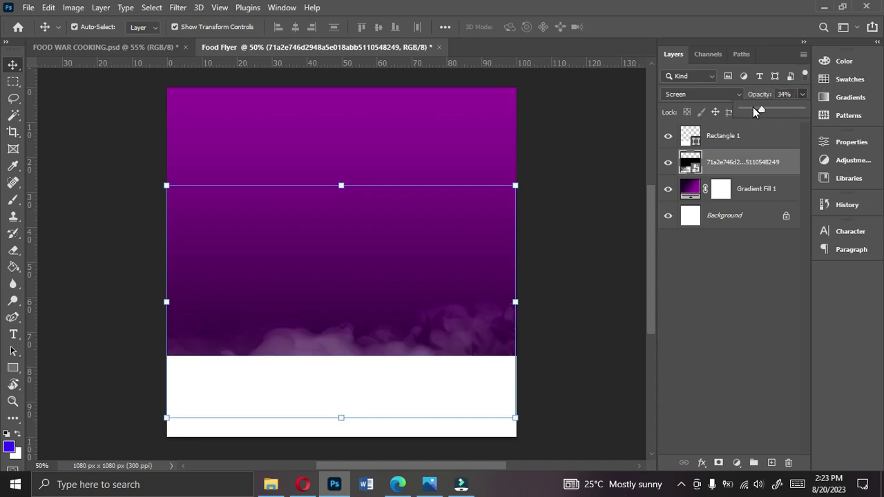
left_click_drag(753, 107, 751, 107)
left_click(430, 483)
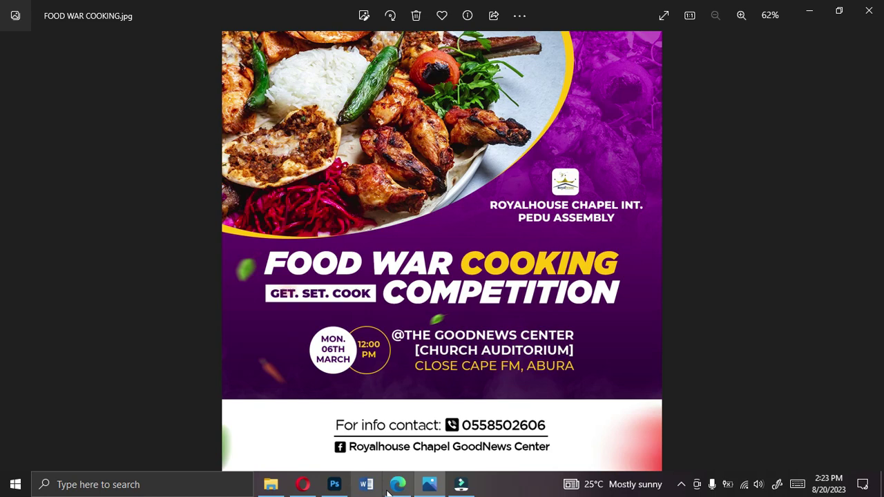
left_click(328, 487)
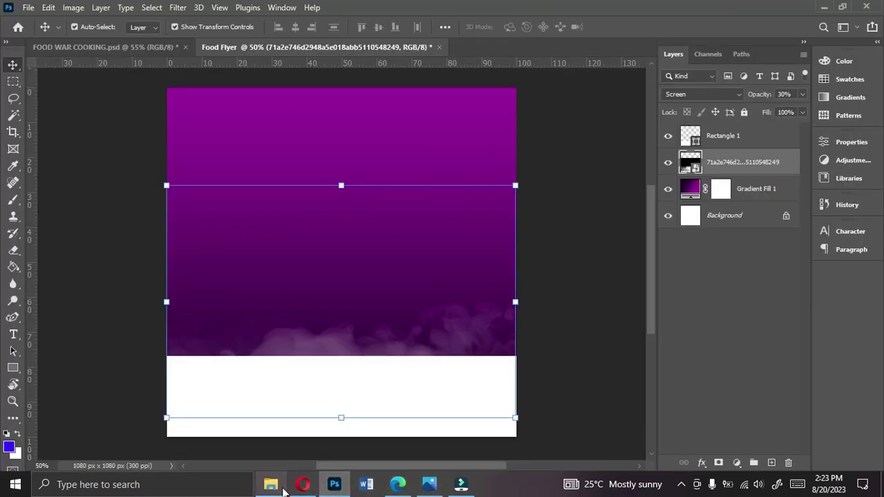
- Open Desktop\IMAGES in File Explorer and scroll to the Fried Rice photo
left_click(270, 486)
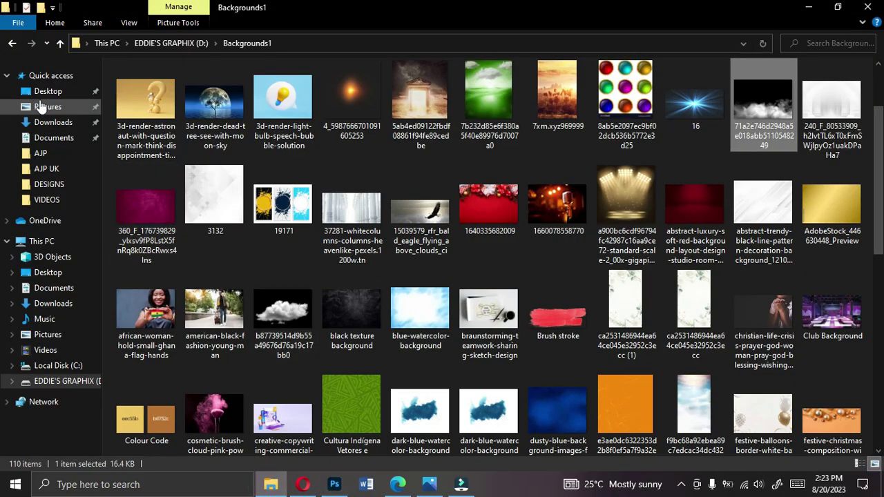
left_click(43, 94)
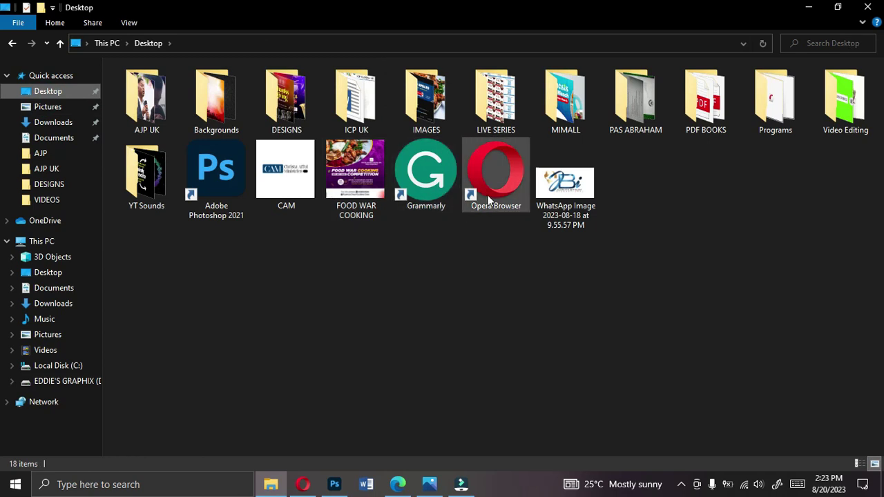
double_click(434, 112)
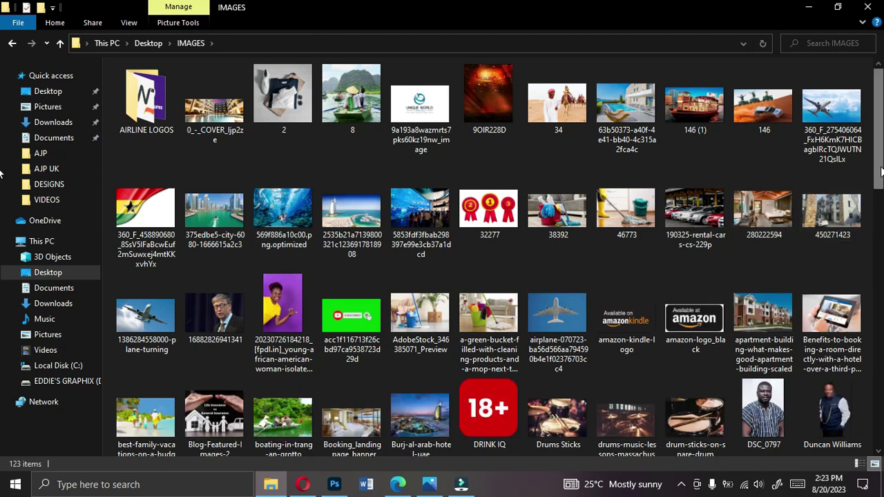
scroll(817, 187, "down", 1)
scroll(315, 322, "down", 5)
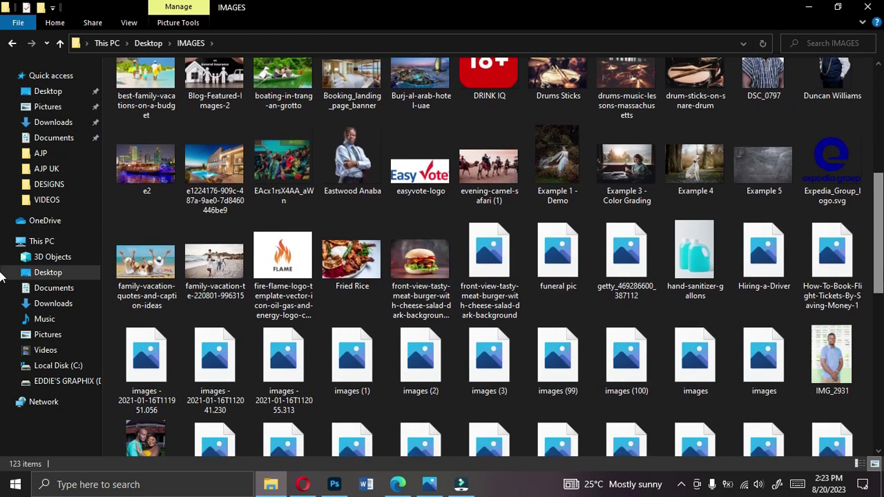
- Place the Fried Rice photo into the flyer, enlarged to about 40% and shifted up-right
left_click_drag(350, 262, 415, 304)
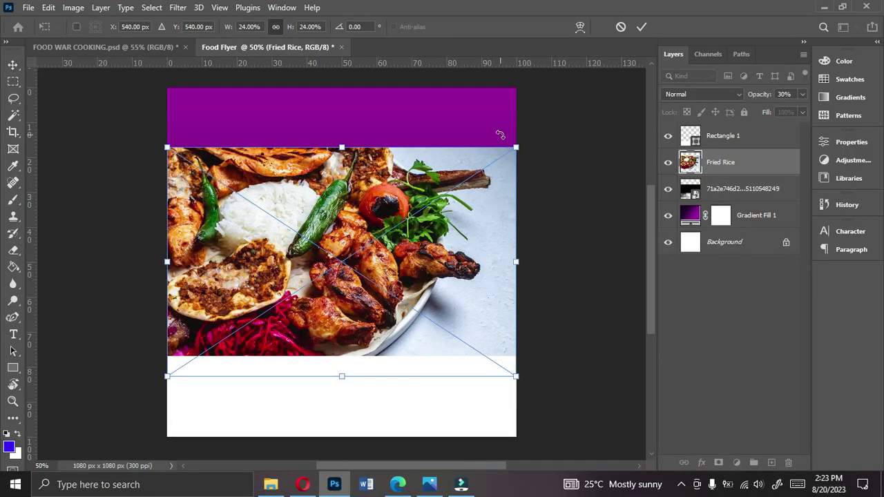
left_click_drag(517, 148, 641, 78)
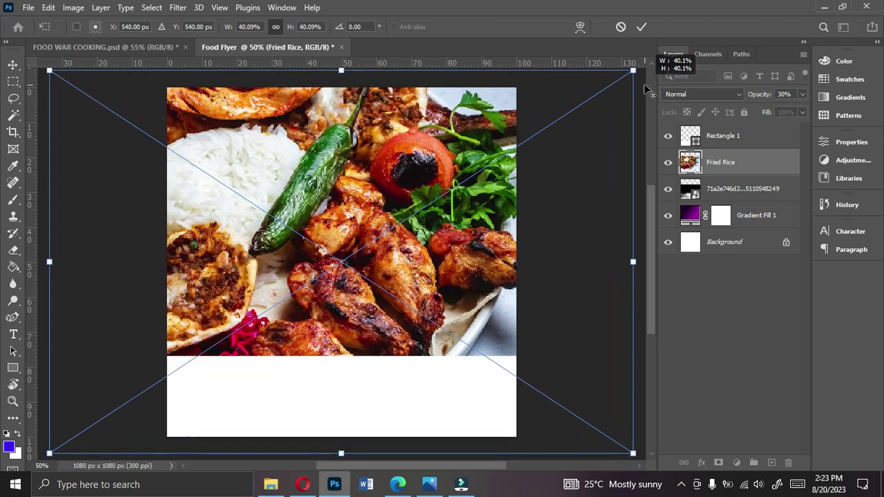
left_click_drag(448, 242, 504, 156)
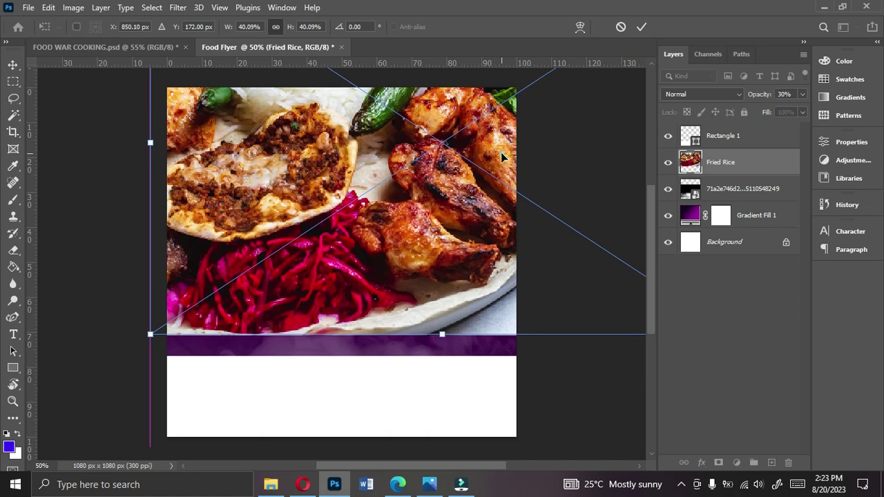
key("Return")
left_click(711, 92)
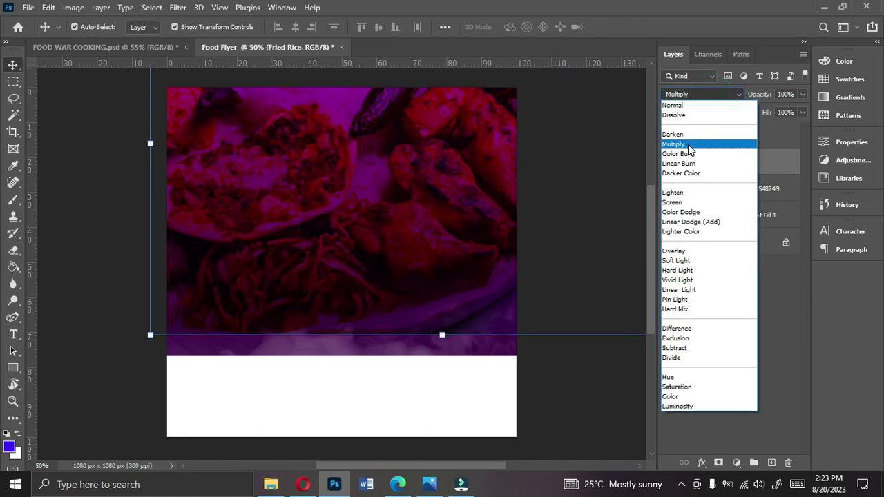
- Set the Fried Rice layer to Luminosity blend mode at 41% opacity
left_click(686, 406)
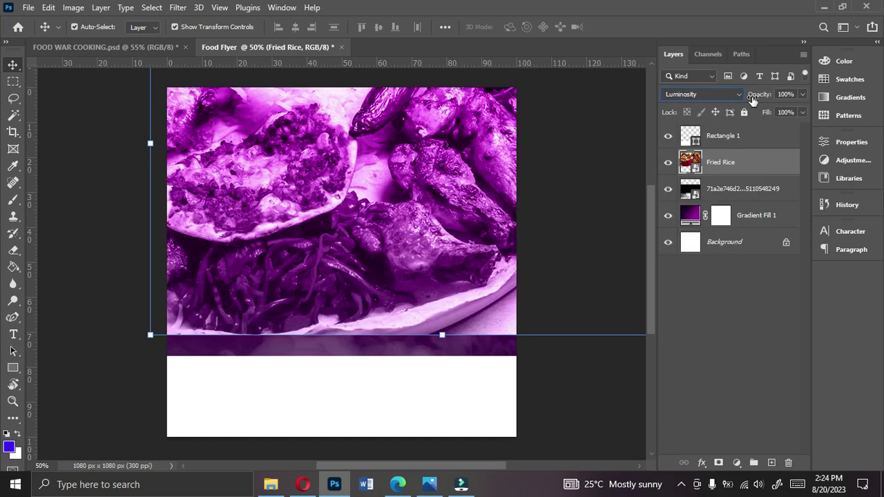
left_click(800, 94)
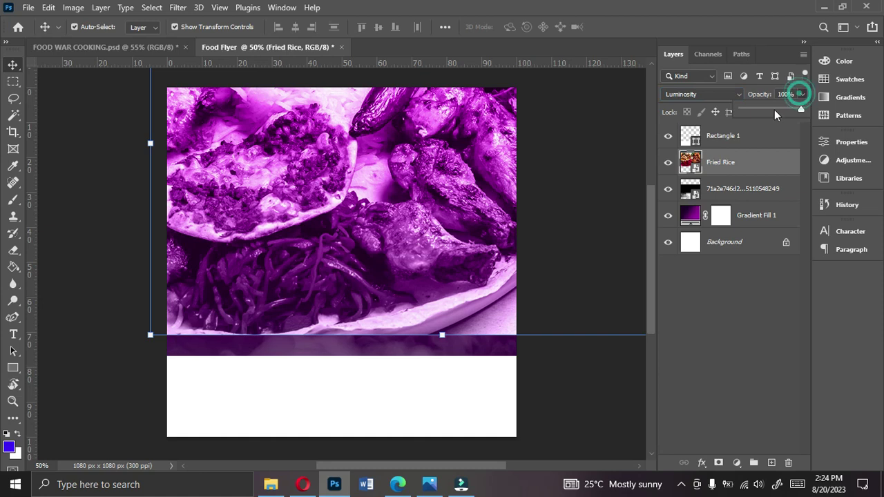
left_click(761, 109)
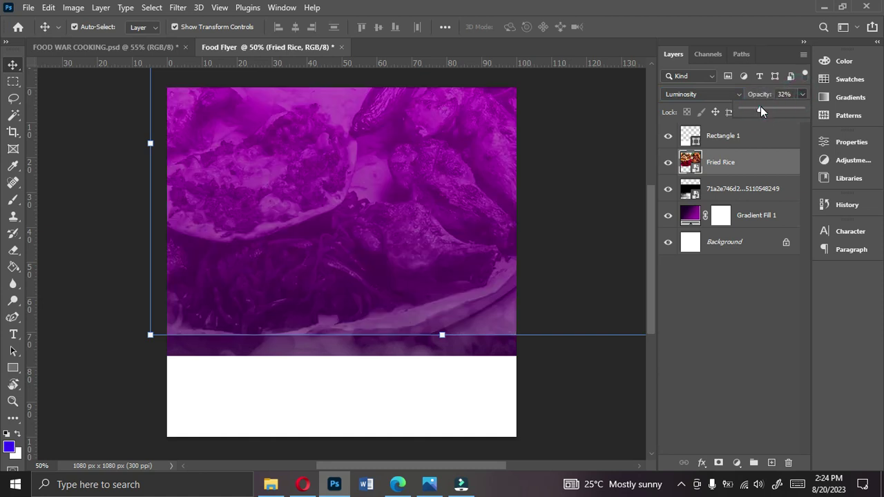
left_click_drag(766, 111, 766, 108)
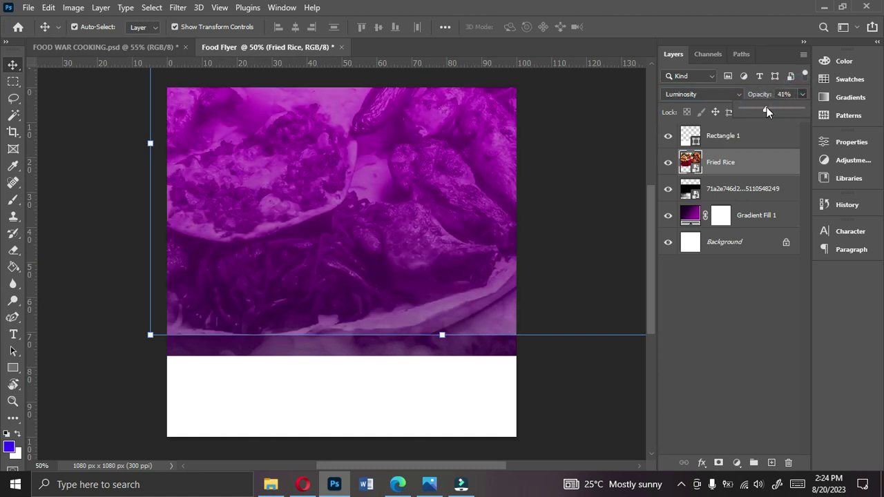
- Rasterize the Fried Rice layer and erase its left and middle portions with the Eraser
right_click(747, 166)
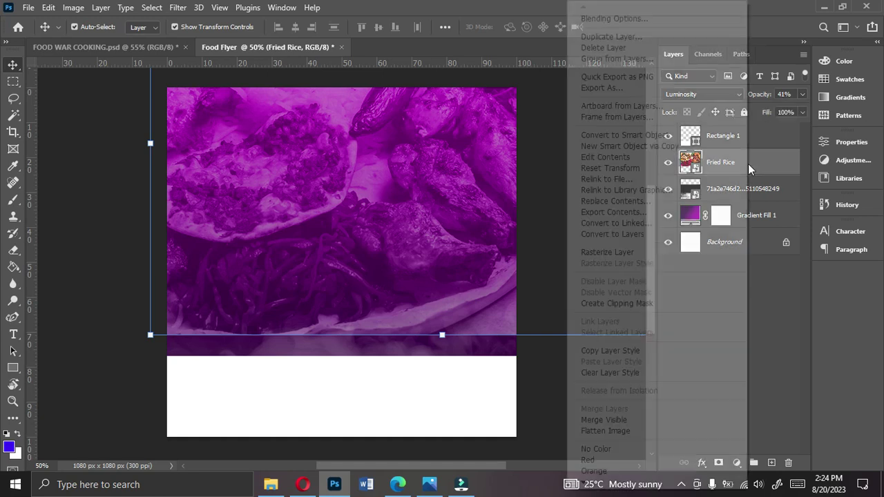
left_click(630, 253)
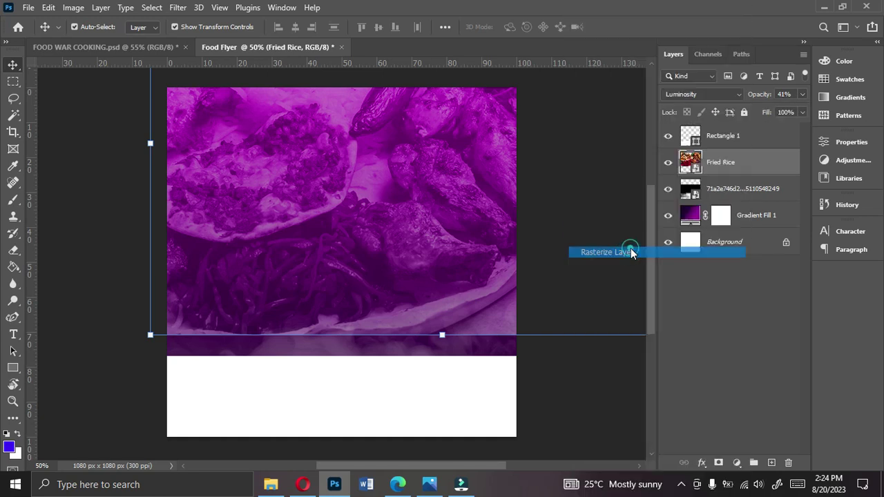
left_click(14, 253)
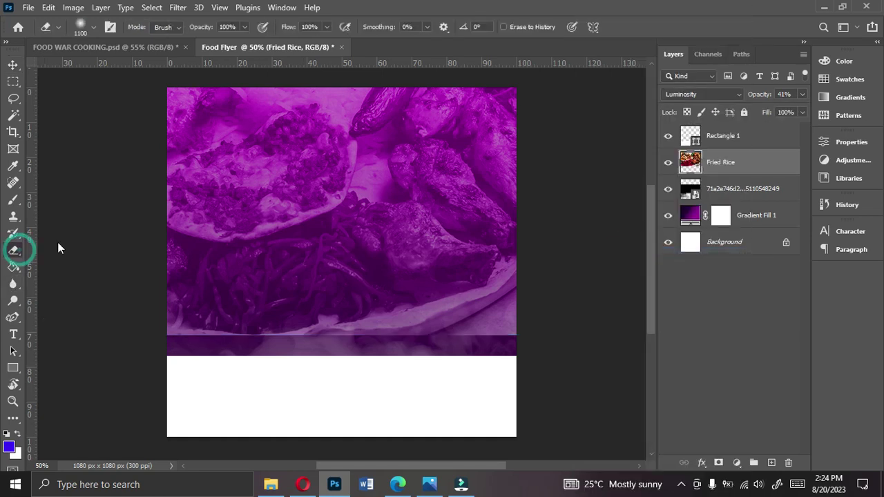
left_click(233, 346)
mouse_move(208, 292)
left_mouse_down()
mouse_move(188, 139)
mouse_move(187, 173)
mouse_move(215, 245)
mouse_move(354, 388)
mouse_move(522, 376)
mouse_move(321, 356)
mouse_move(440, 372)
mouse_move(501, 423)
mouse_move(413, 413)
mouse_move(447, 412)
mouse_move(414, 364)
mouse_move(450, 383)
mouse_move(392, 379)
left_mouse_up()
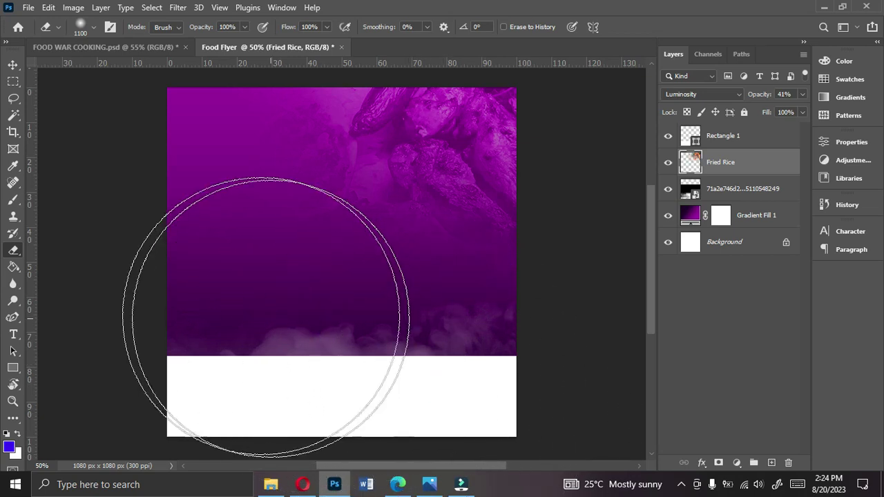
- Lower the smoke layer's opacity to 24%
left_click(13, 65)
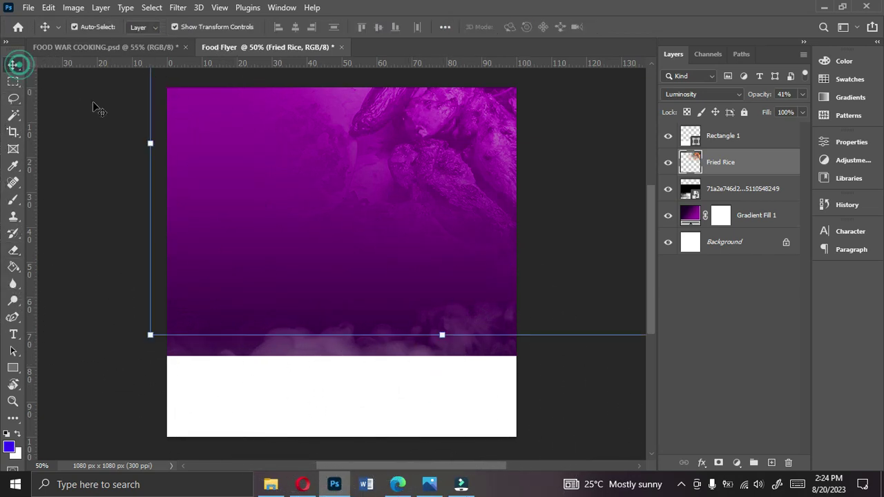
left_click(387, 356)
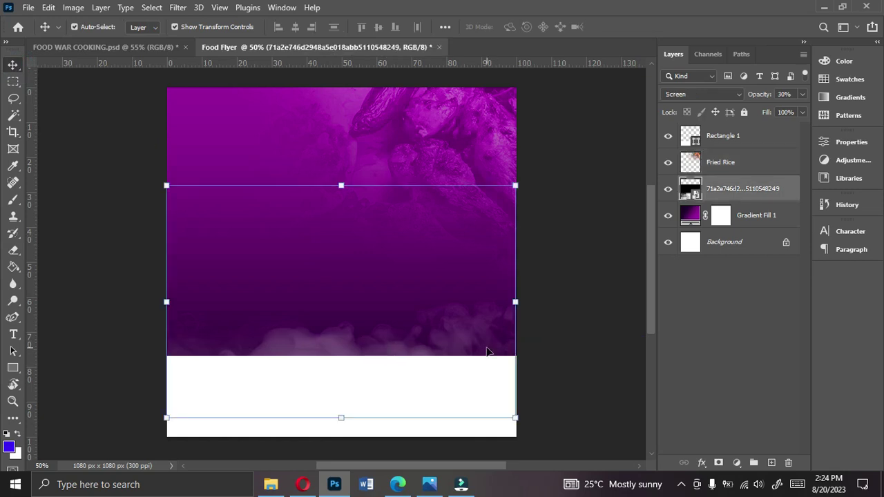
left_click(801, 93)
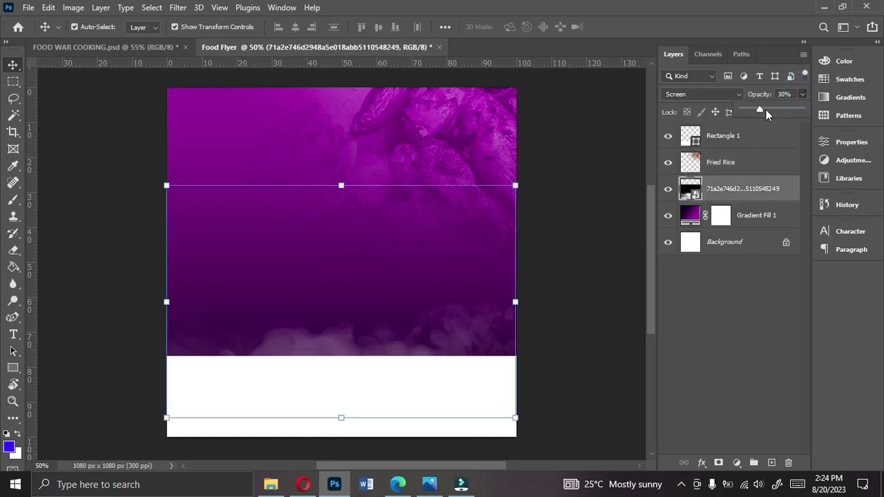
left_click_drag(760, 113, 756, 113)
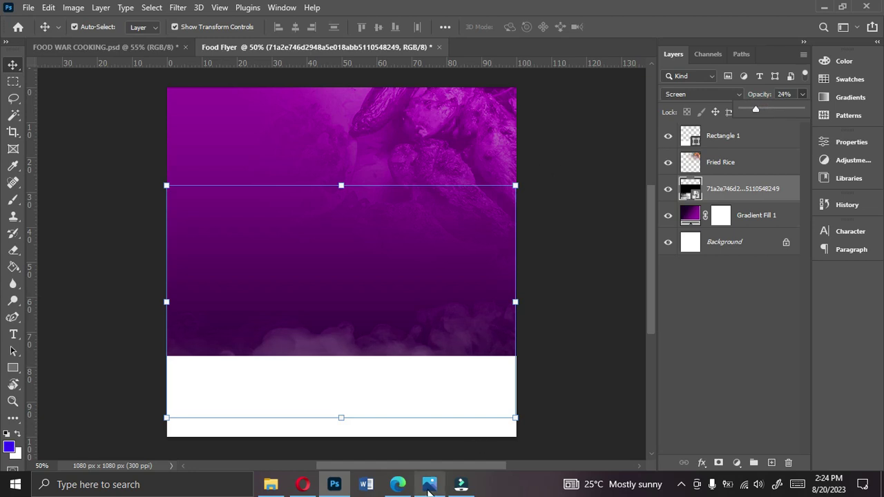
left_click(428, 486)
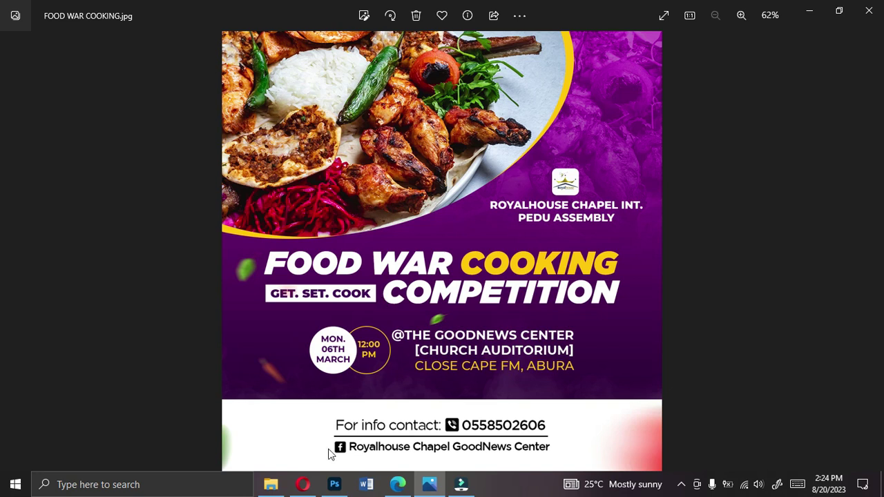
- Back in the Food Flyer, draw a white circle with the Ellipse Tool in the upper middle
left_click(334, 486)
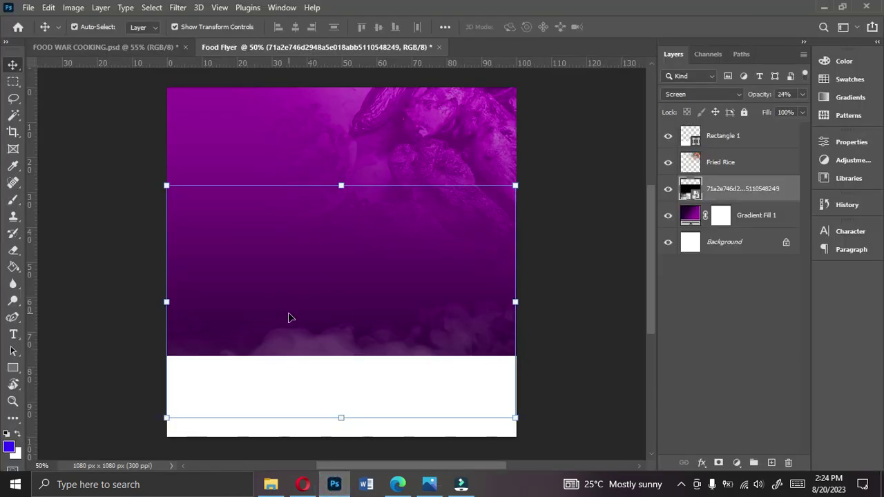
left_click(10, 370)
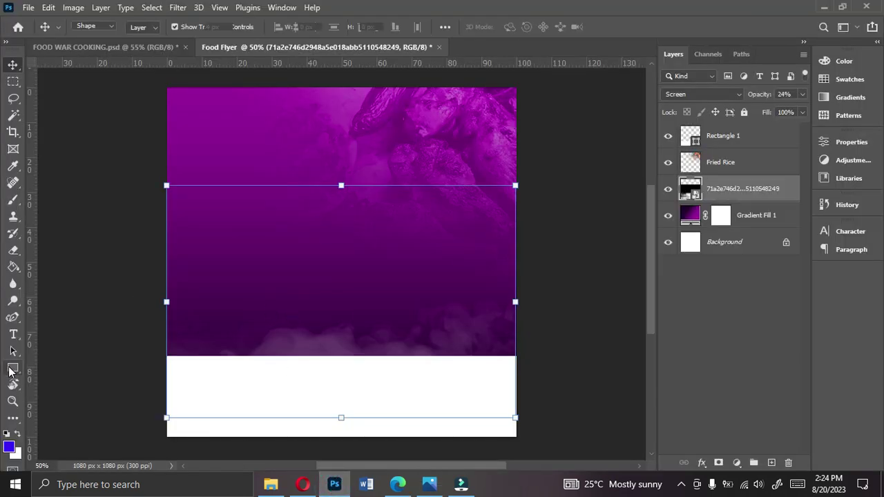
left_click_drag(11, 370, 39, 376)
left_click(42, 379)
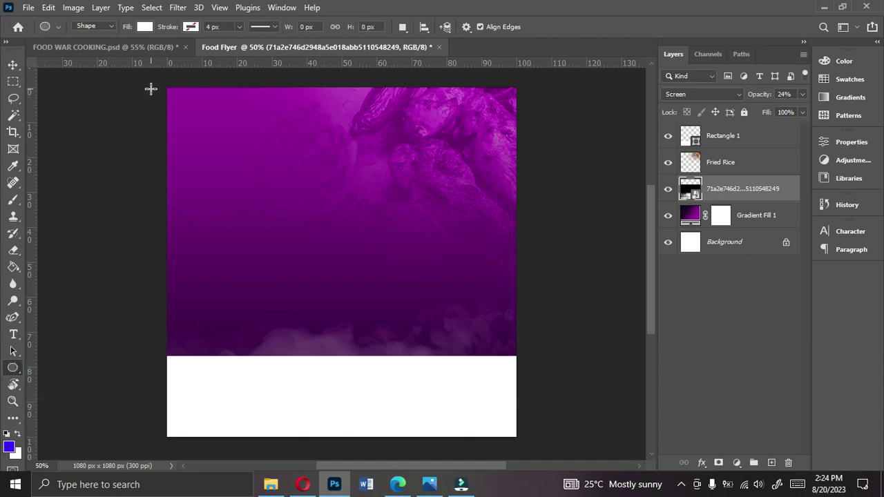
left_click_drag(154, 85, 373, 250)
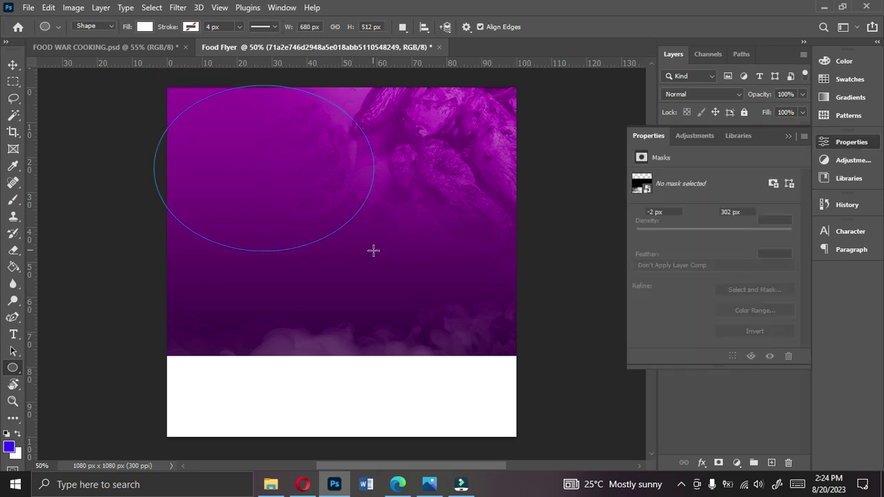
key("ctrl+z")
left_click_drag(264, 182, 374, 293)
- Free Transform the circle to about 192%, move it top-left, stretch it wider, and skew it about 6 degrees
key("v")
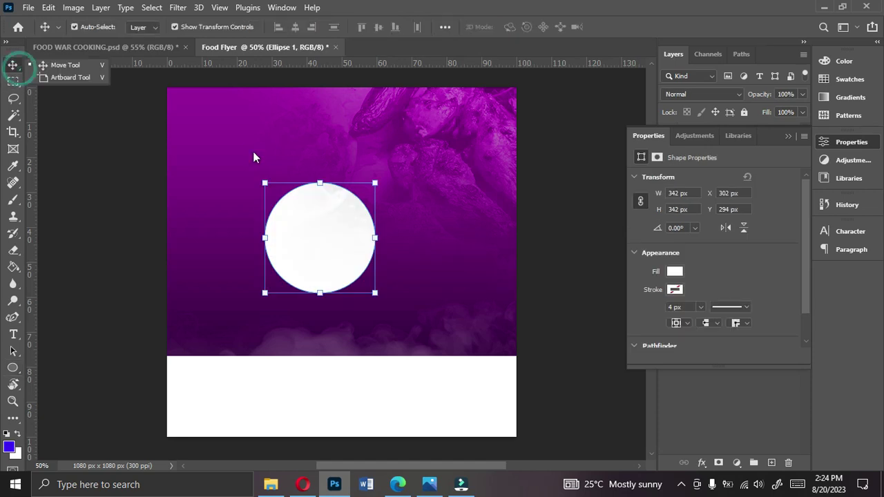
left_click_drag(265, 185, 161, 85)
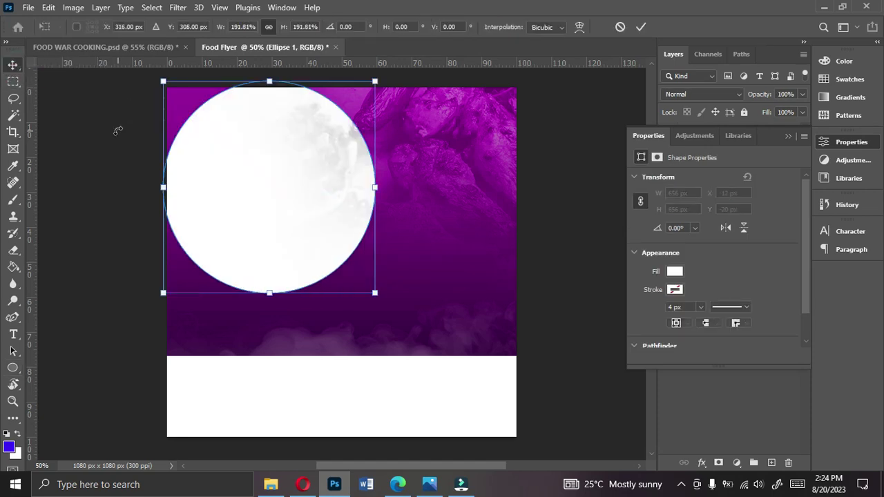
left_click_drag(288, 202, 263, 166)
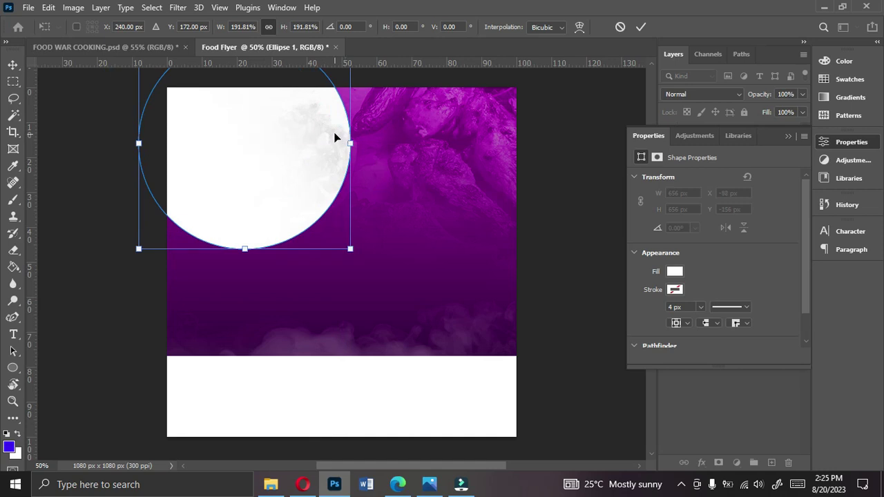
left_click_drag(353, 147, 423, 136)
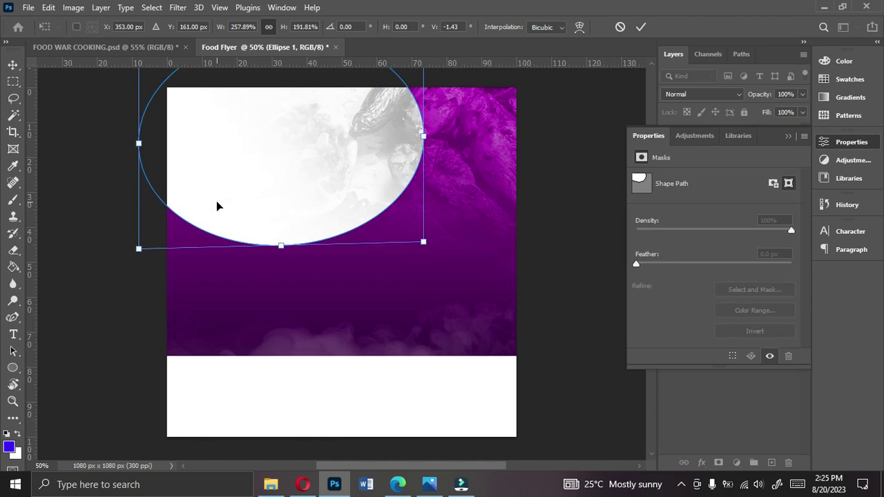
left_click_drag(138, 148, 134, 147)
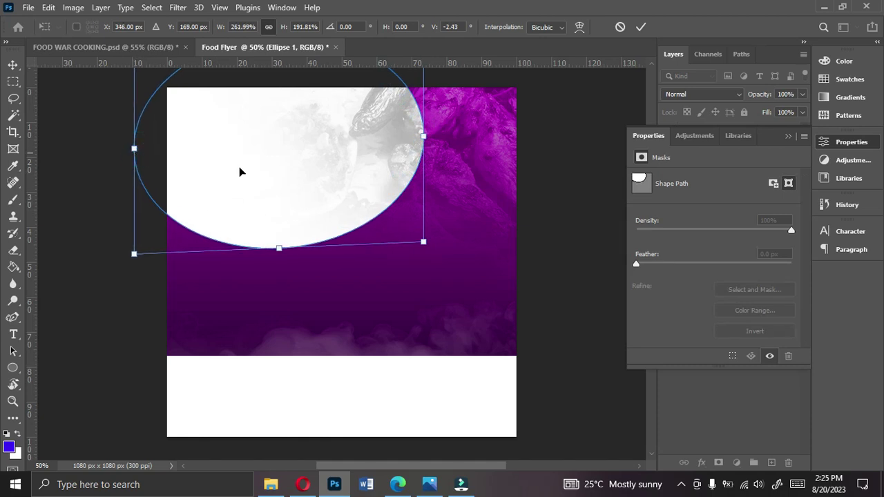
left_click_drag(425, 138, 433, 118)
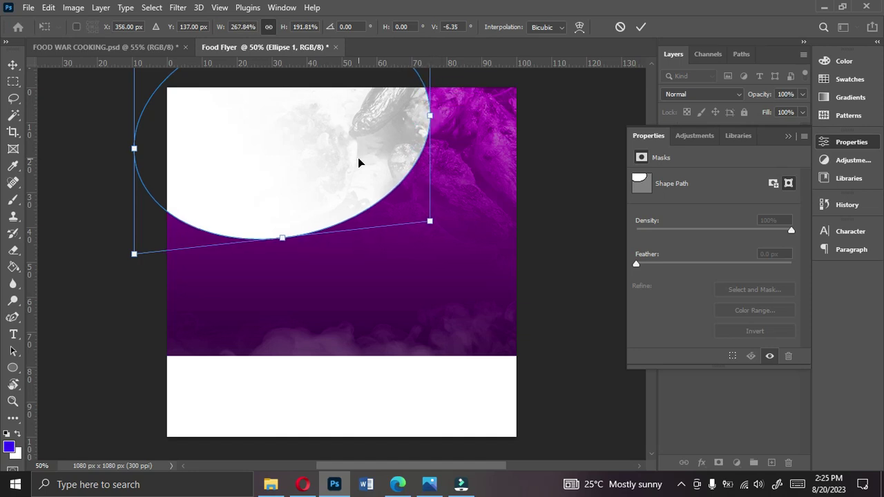
double_click(359, 161)
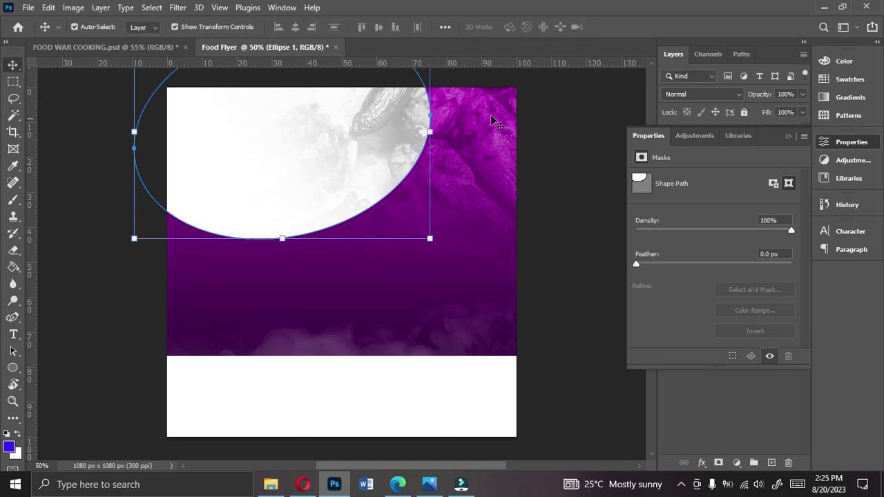
- Move the Fried Rice layer below Ellipse 1 so the ellipse shows solid white
left_click(788, 136)
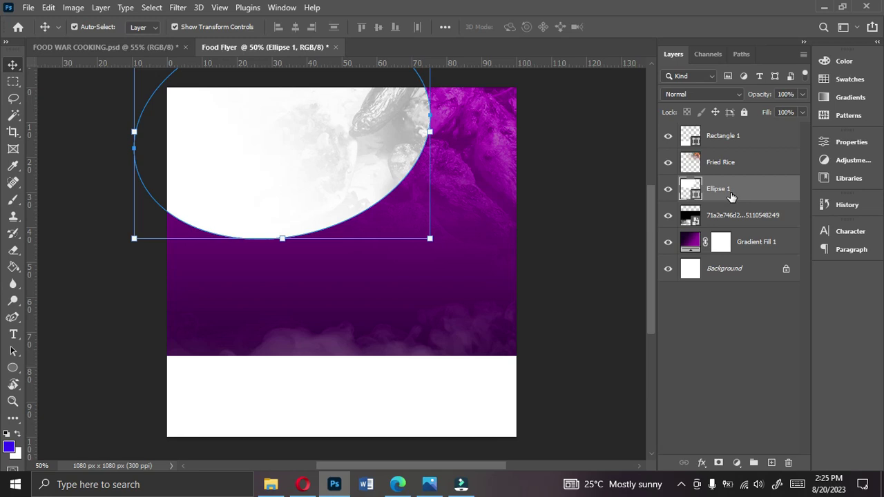
left_click(718, 164)
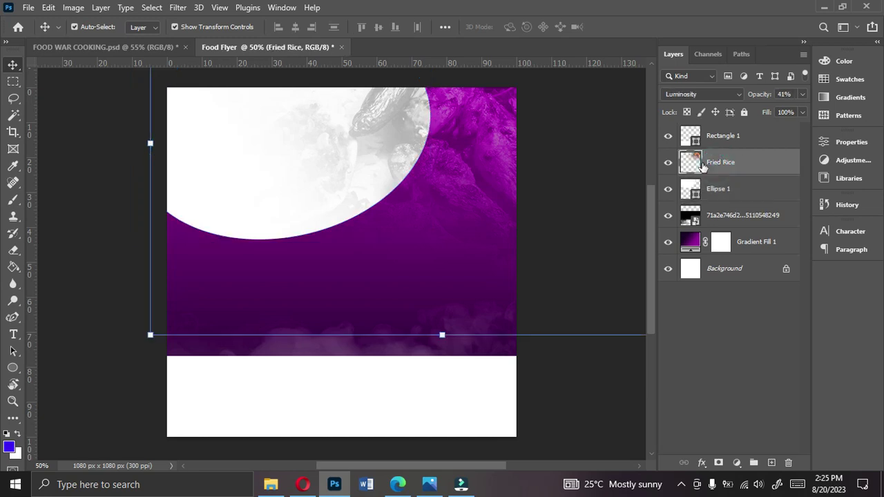
left_click_drag(732, 162, 728, 199)
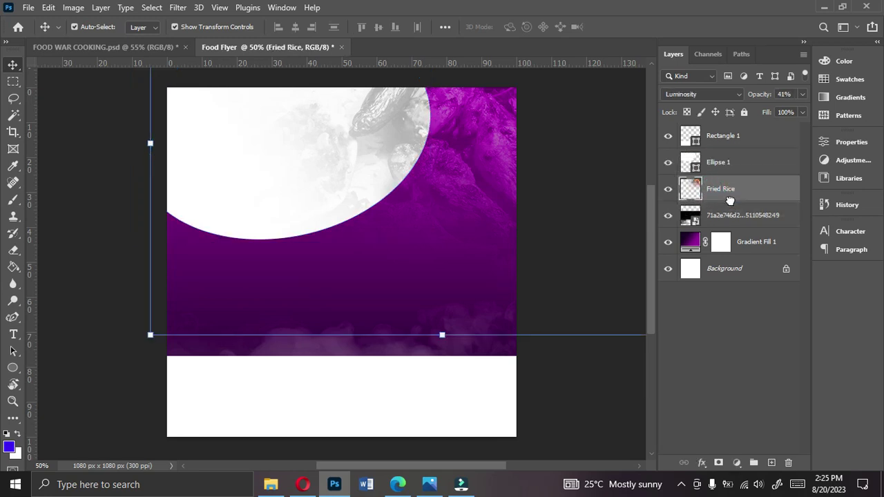
- Duplicate the white ellipse with Ctrl+J as Ellipse 1 copy, then reselect the original Ellipse 1
left_click(371, 158)
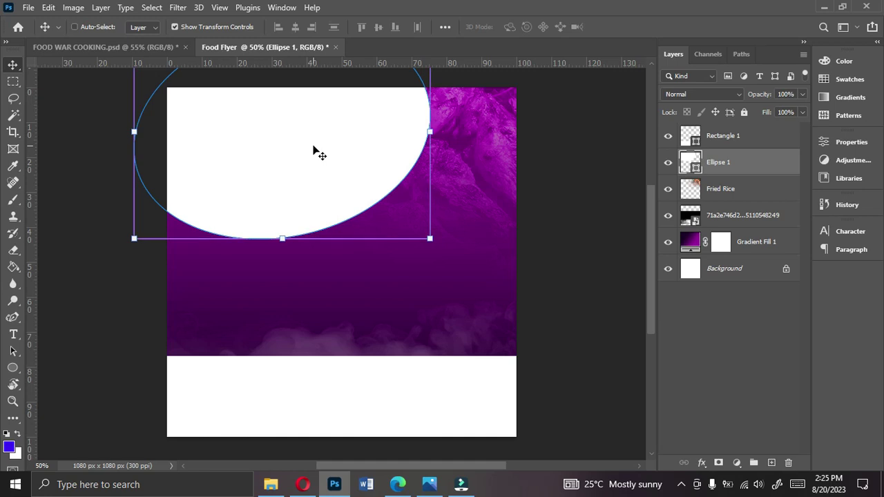
key("ctrl+j")
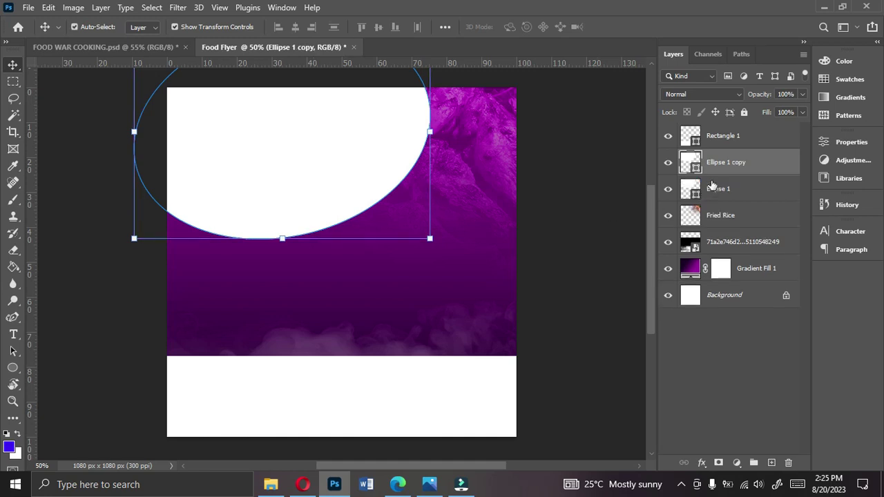
left_click(689, 188)
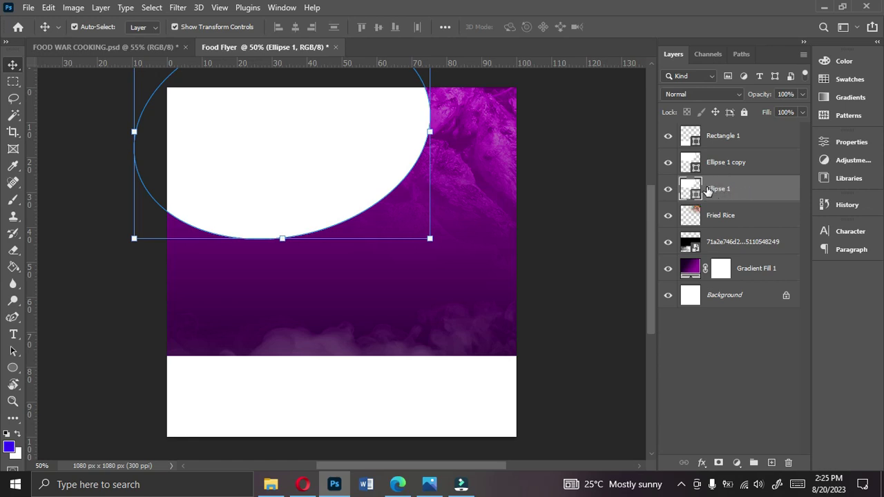
- Open Ellipse 1's fill Color Picker and enter hex ffc600 for yellow
double_click(690, 189)
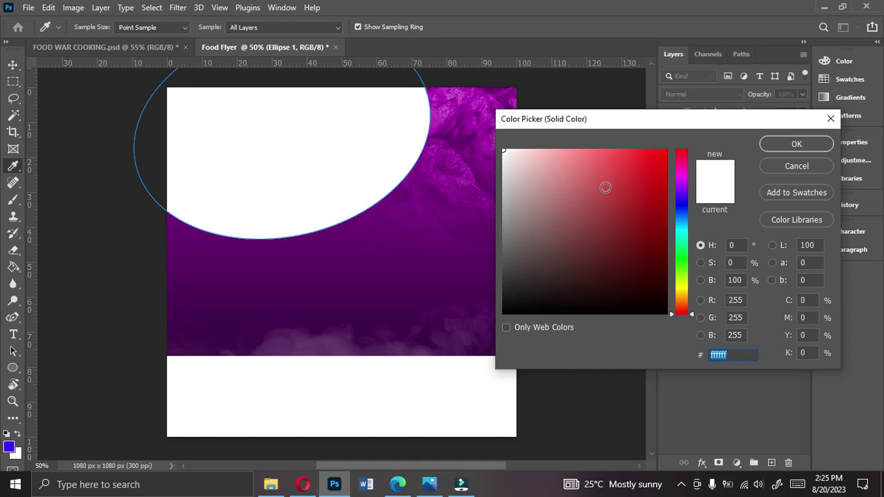
left_click(651, 180)
double_click(723, 355)
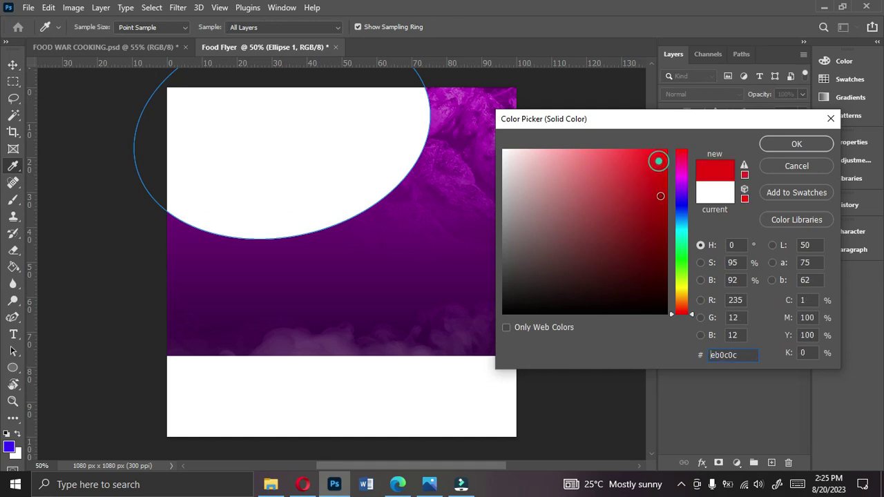
type("ffc600")
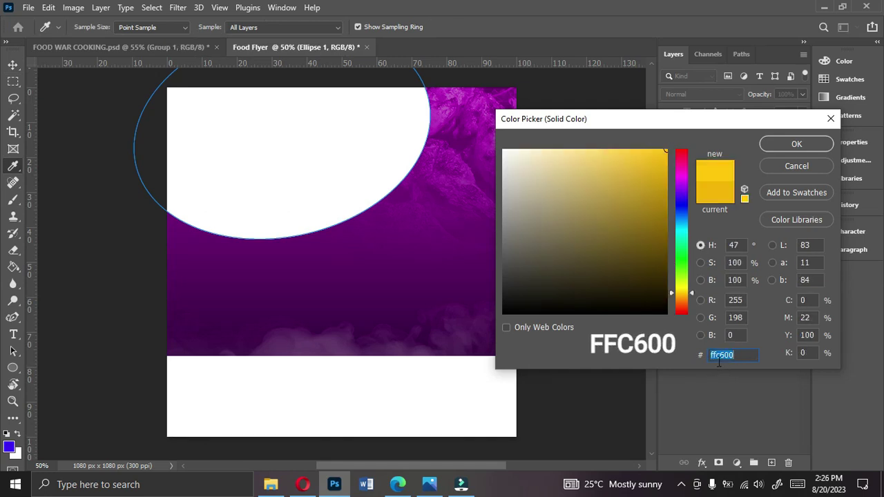
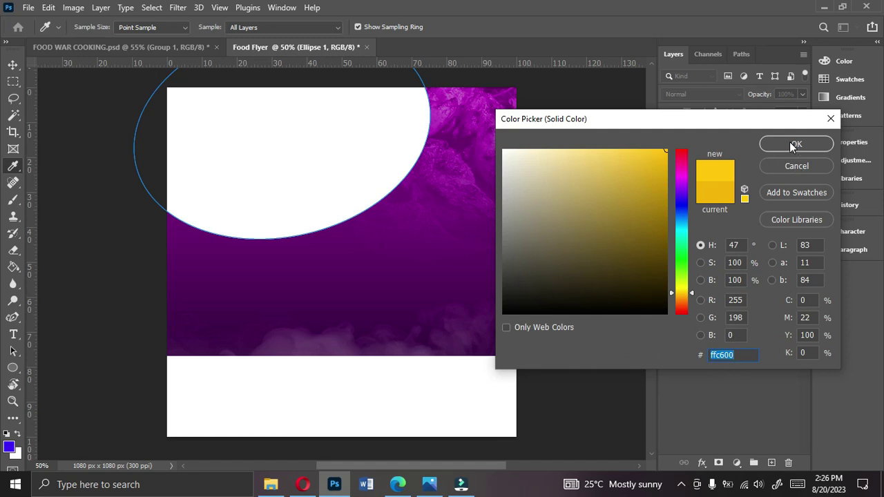
- Confirm yellow as the ellipse fill and nudge the yellow ellipse down below the white one
left_click(795, 145)
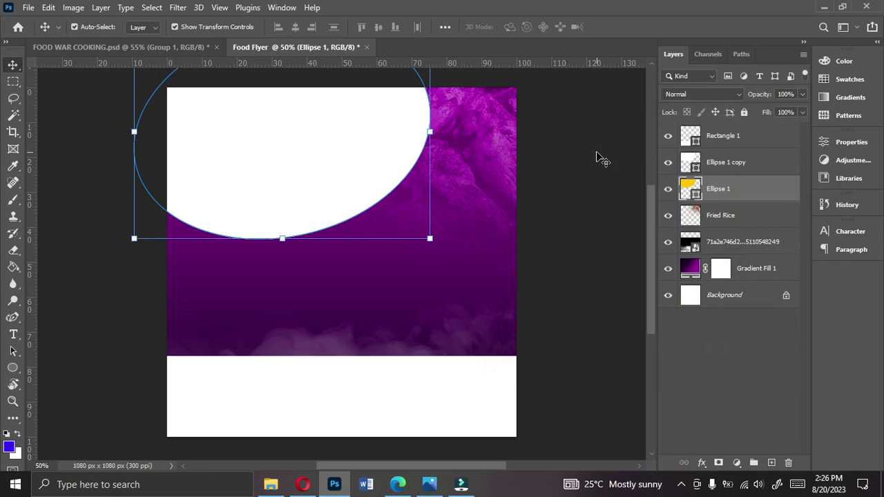
key("Down")
key("Down")
key("Down")
key("Down")
key("Down")
key("Down")
key("Down")
key("Down")
key("Down")
key("Down")
key("Down")
key("Down")
key("Down")
key("Down")
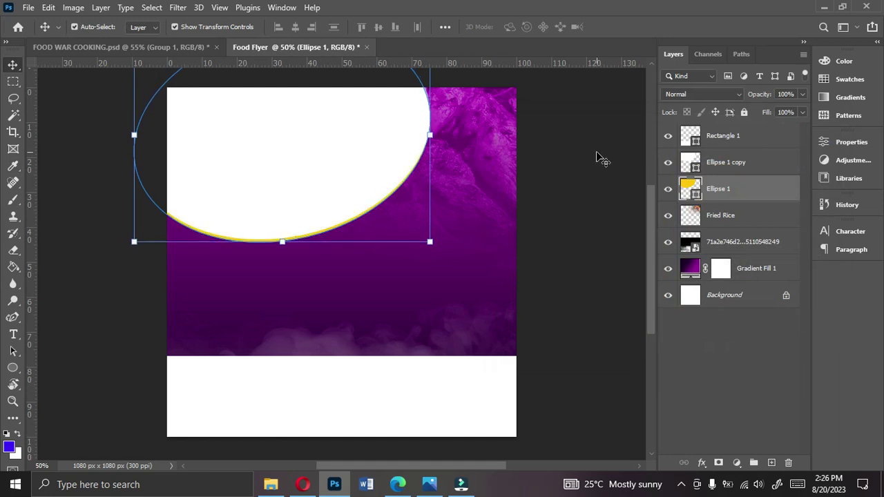
key("Down")
key("Down")
key("Down")
key("Down")
key("Down")
key("Down")
key("Down")
key("Down")
key("Down")
key("Down")
key("Down")
key("Down")
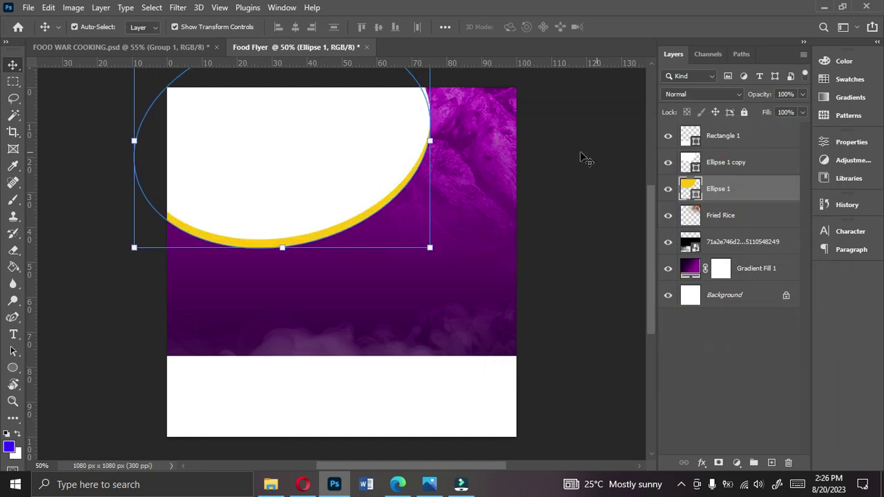
- Tilt the yellow ellipse about -2.51° and widen it to 104.59%, checking the reference flyer
left_click_drag(433, 142, 441, 136)
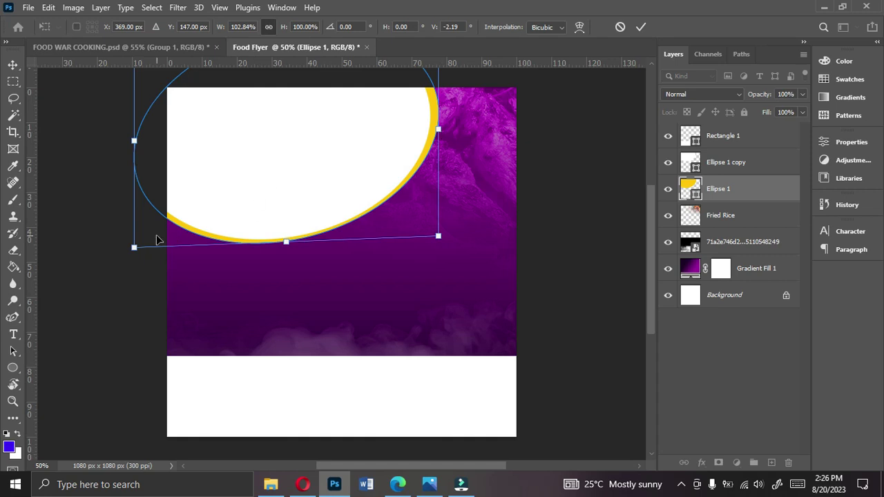
left_click_drag(133, 145, 127, 143)
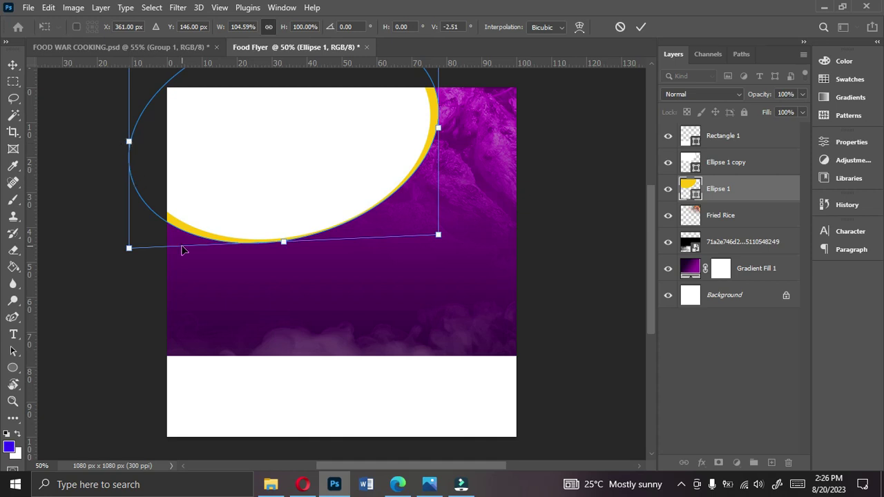
left_click(429, 484)
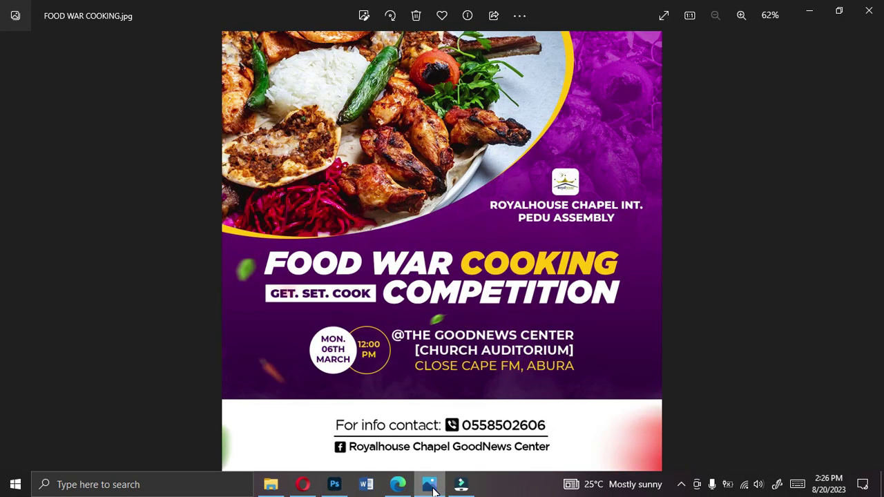
left_click(429, 484)
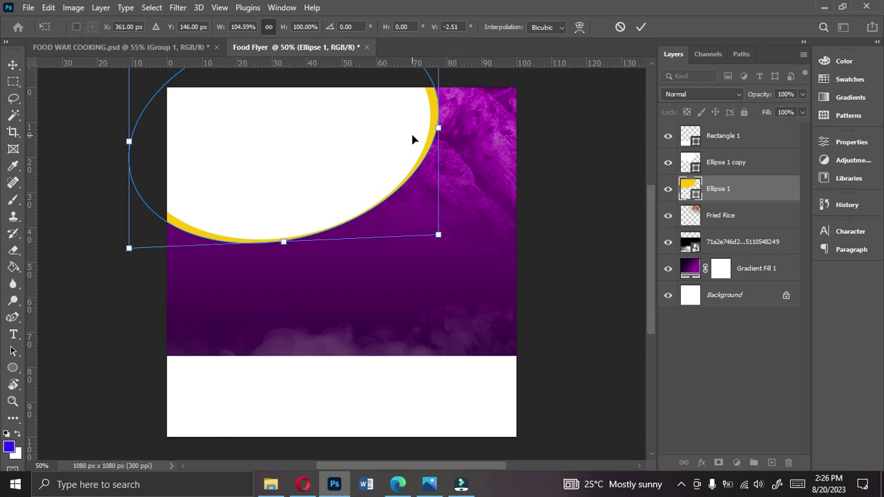
- Commit the yellow rim transform, select Ellipse 1 copy, and bring up the IMAGES folder
key("Return")
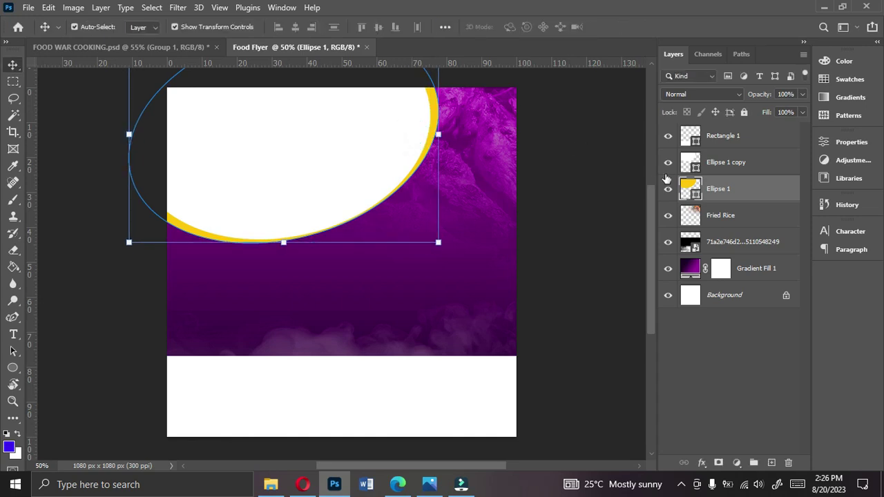
left_click(739, 163)
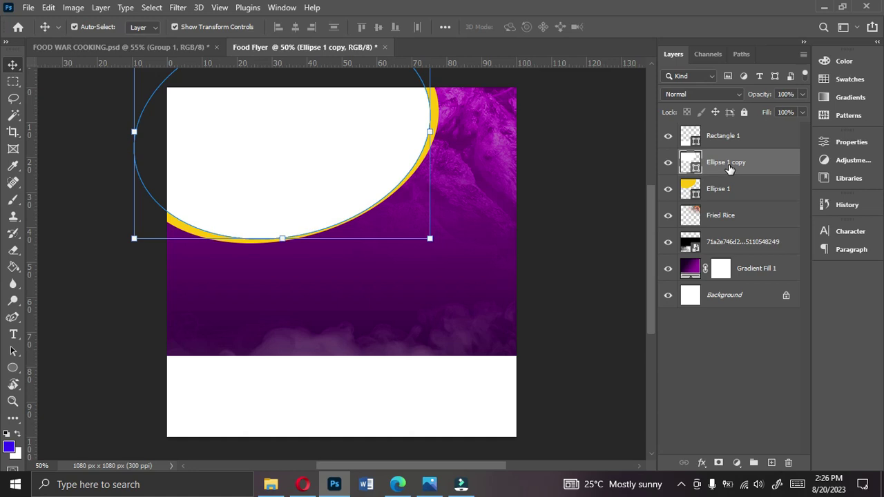
left_click(270, 484)
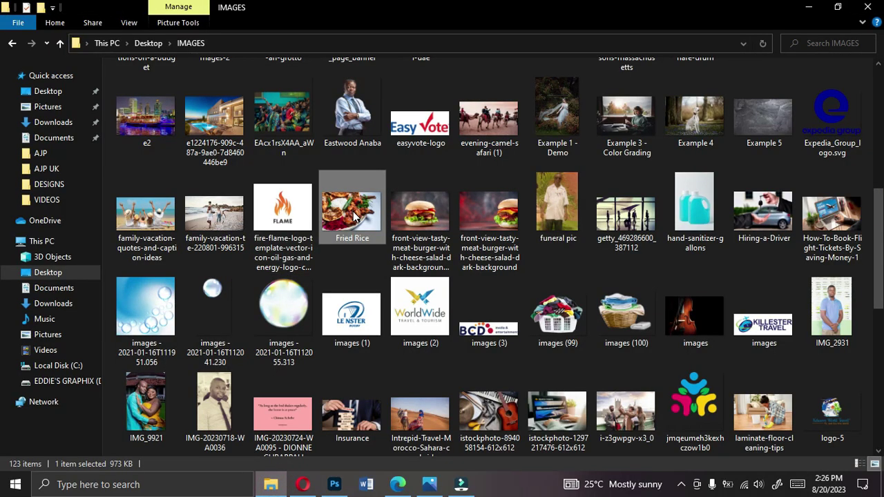
- Drag the Fried Rice photo from IMAGES onto the canvas, shift it up-left, and place it
left_click_drag(357, 210, 286, 144)
left_click_drag(330, 228, 305, 131)
key("Return")
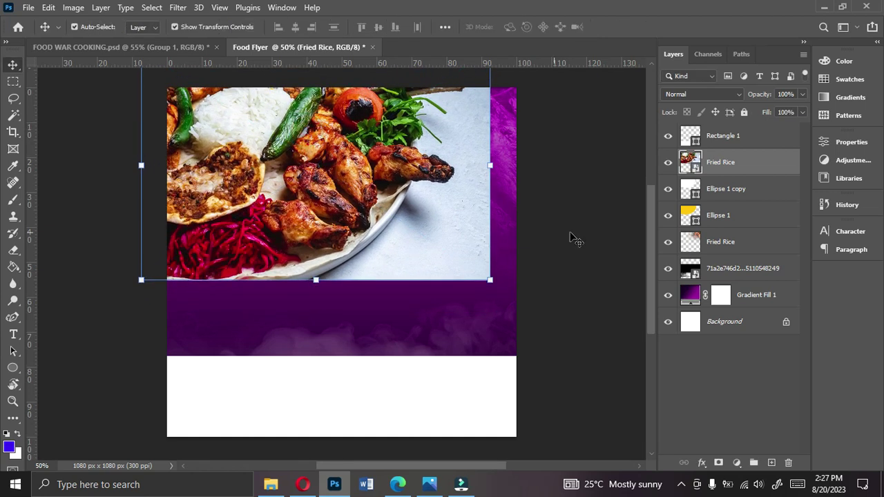
- Clip the Fried Rice layer into the ellipse below it as a clipping mask
left_click(721, 171)
right_click(721, 171)
left_click(616, 308)
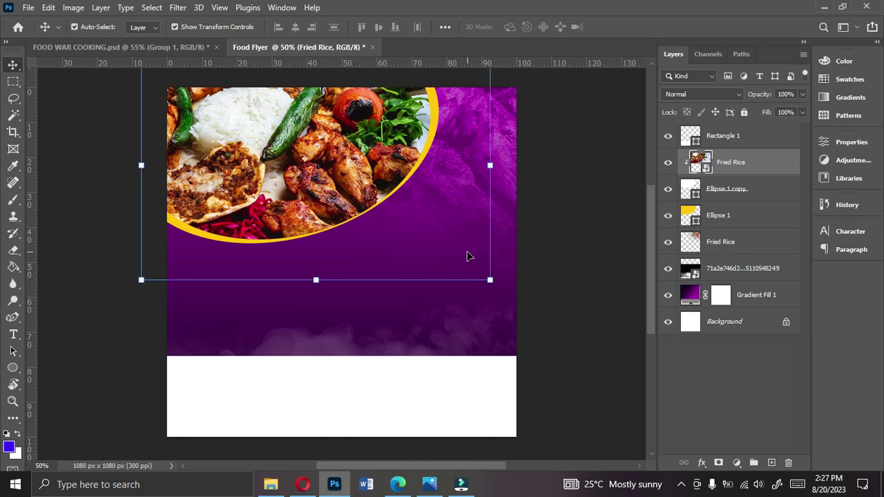
- Move Ellipse 1 copy and Ellipse 1 together slightly lower
left_click(737, 201)
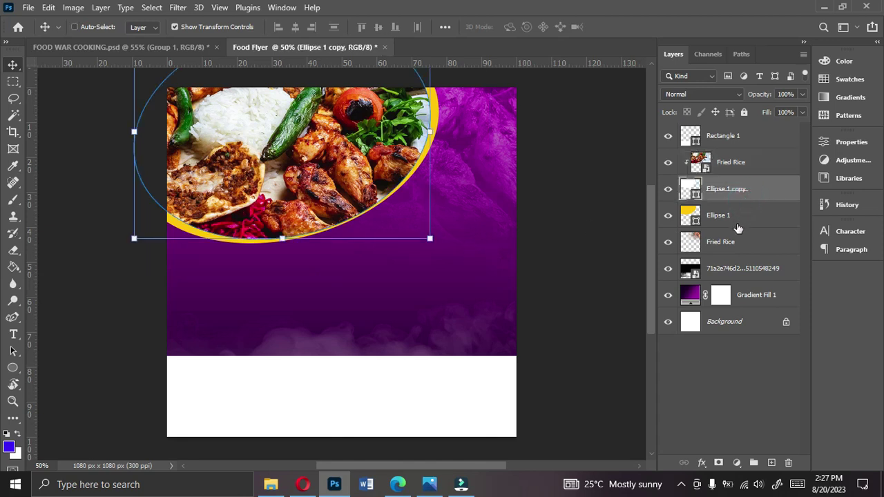
left_click(737, 227, "ctrl")
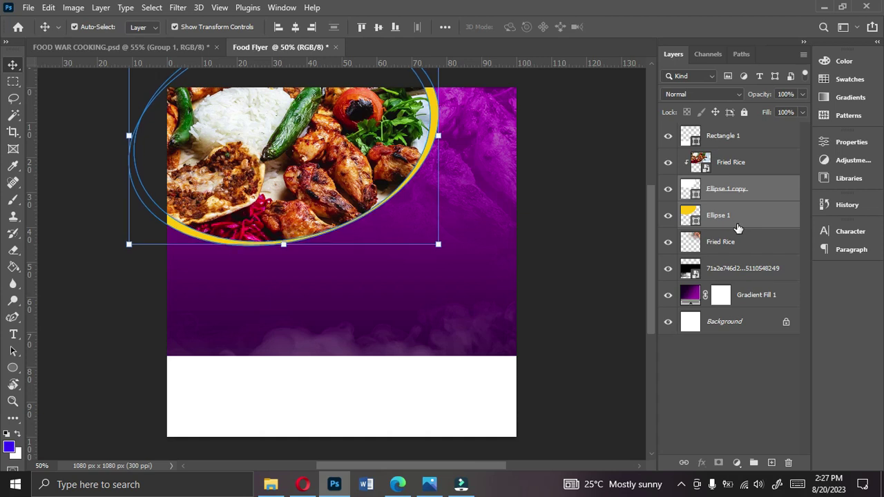
key("Down")
key("Down")
key("Down")
key("Down")
key("Down")
key("Down")
key("Down")
key("Down")
key("Down")
key("Down")
key("Down")
key("Down")
key("Down")
key("Down")
key("Down")
key("Down")
key("Down")
key("Down")
key("Down")
key("Down")
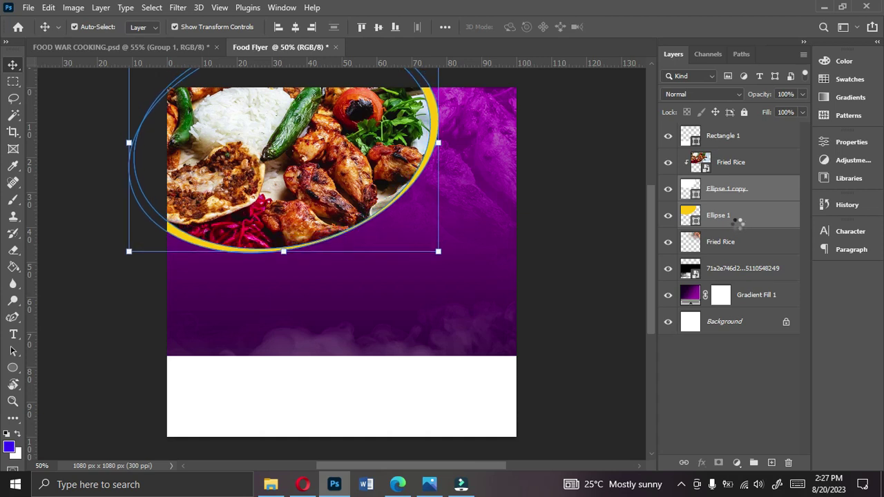
key("Down")
key("Down")
key("Down")
key("Down")
key("Down")
key("Down")
key("Down")
key("Down")
key("Down")
key("Down")
key("Down")
key("Down")
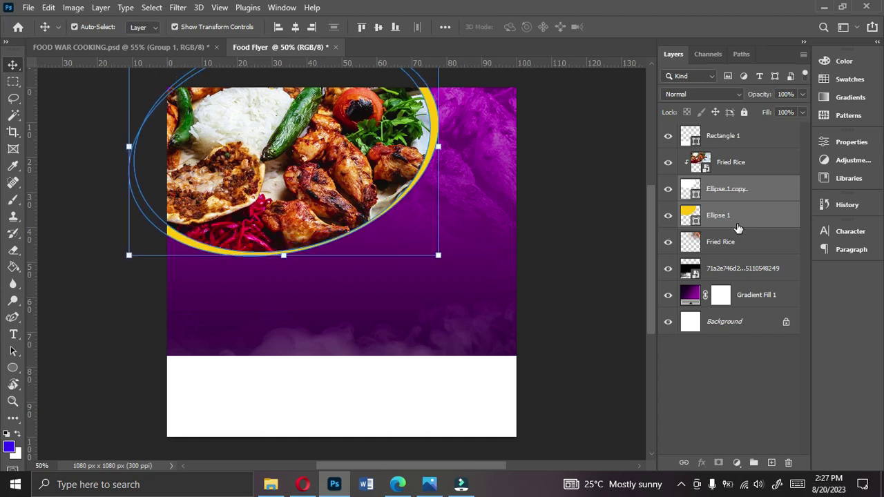
key("Up")
key("Up")
key("Up")
key("Up")
key("Up")
key("Up")
key("Up")
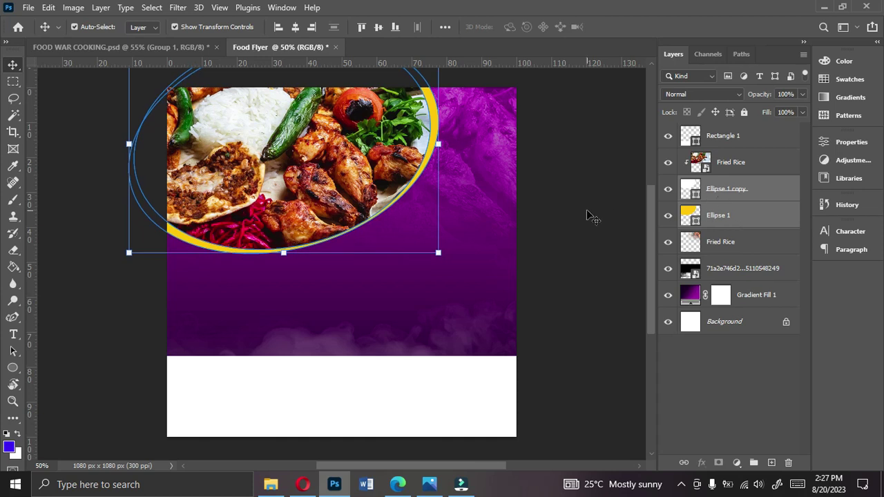
left_click(590, 214)
- Scale the Fried Rice photo down to 21.64% to fit inside the yellow-rimmed frame
left_click(328, 184)
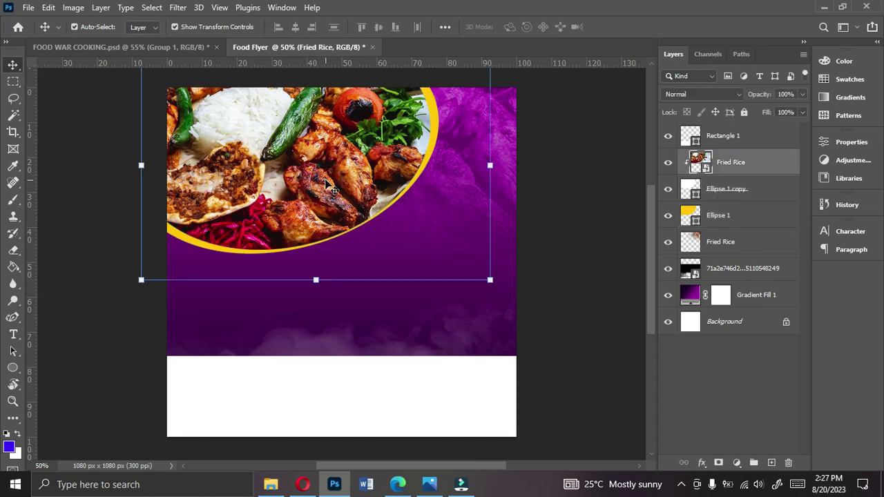
key("Up")
key("Up")
key("Up")
key("Up")
key("Up")
key("Up")
key("Up")
key("Up")
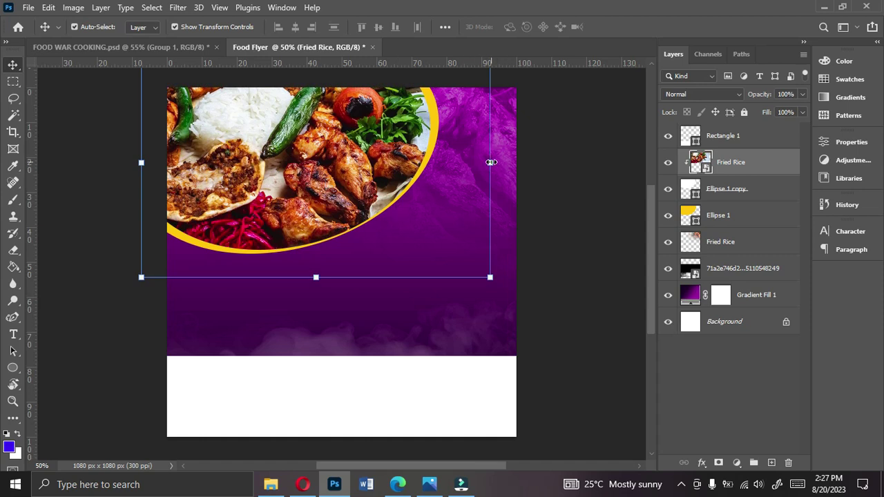
left_click_drag(490, 163, 442, 162)
left_click_drag(142, 163, 150, 165)
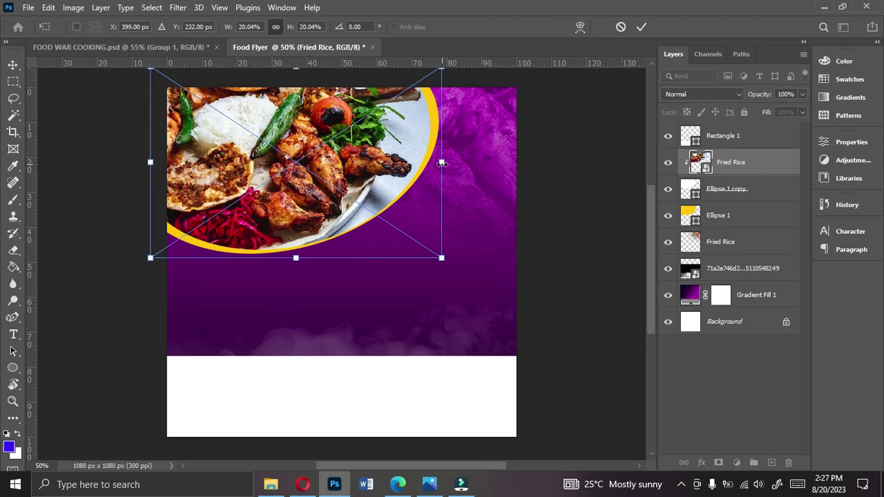
left_click_drag(441, 162, 464, 163)
key("Return")
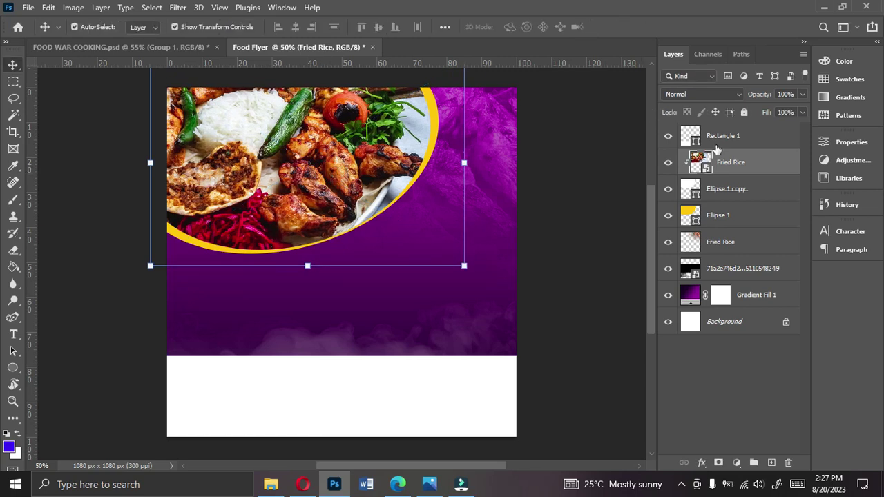
- Group Fried Rice, Ellipse 1 copy and Ellipse 1, and name the group IMAGE
left_click(731, 189, "ctrl")
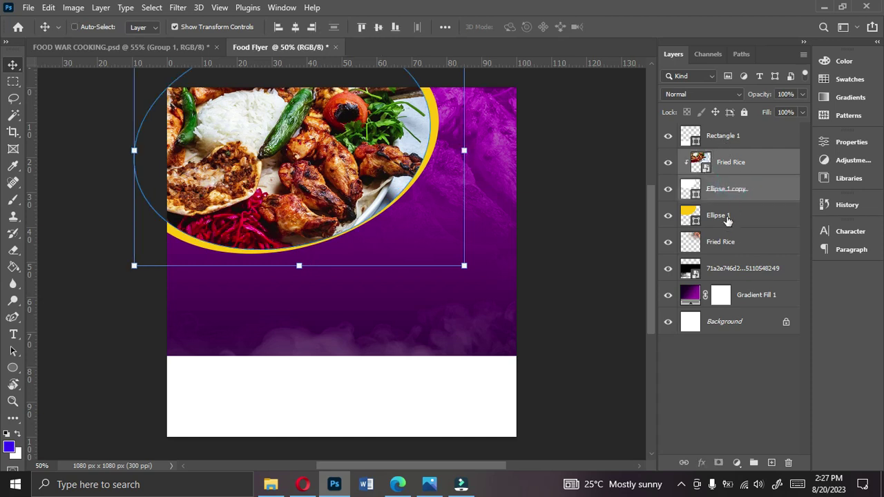
left_click(727, 218, "ctrl")
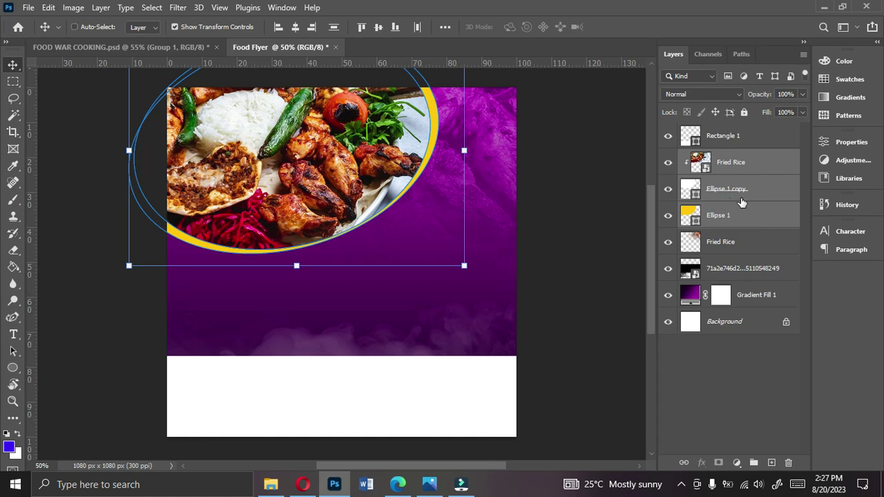
key("ctrl+g")
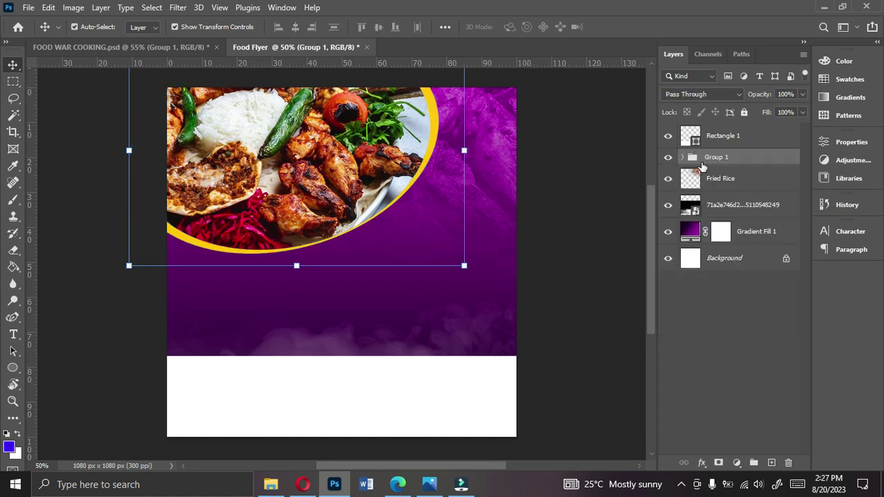
double_click(718, 157)
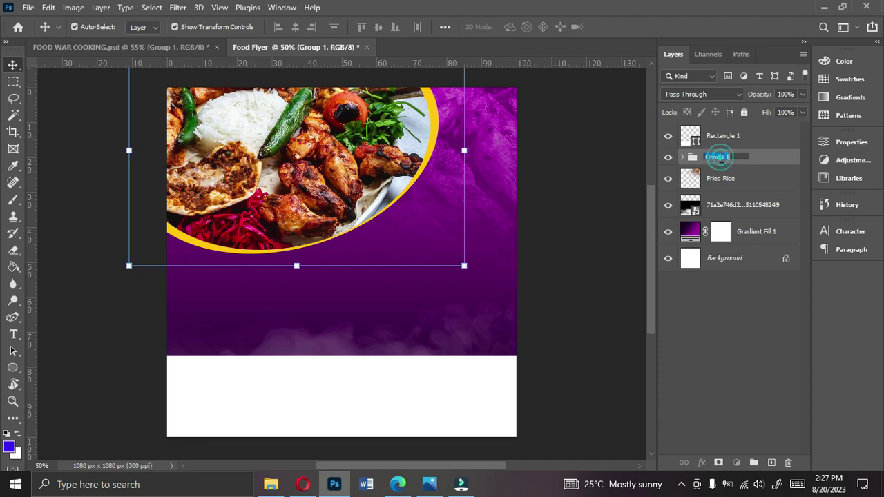
type("IAM")
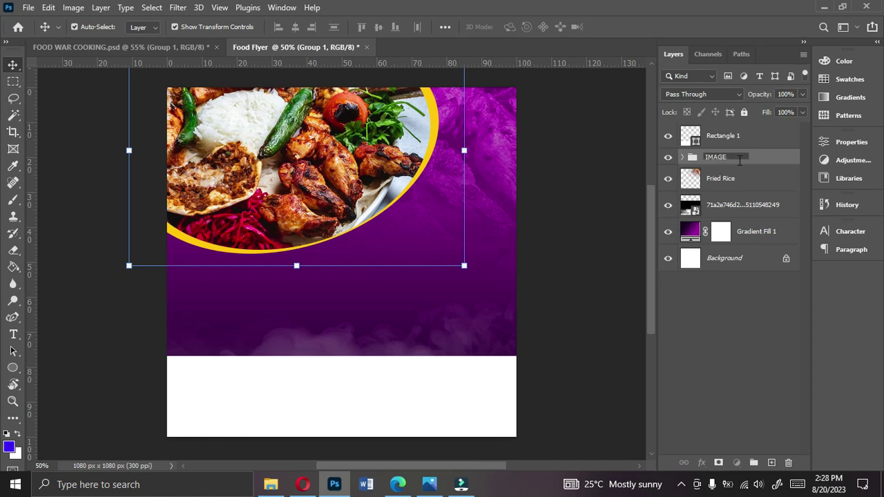
key("Return")
left_click(764, 158)
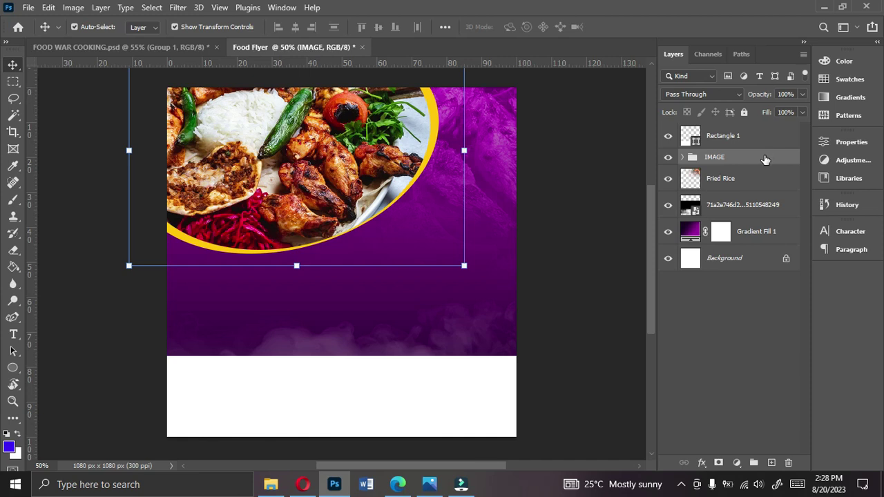
left_click(731, 179)
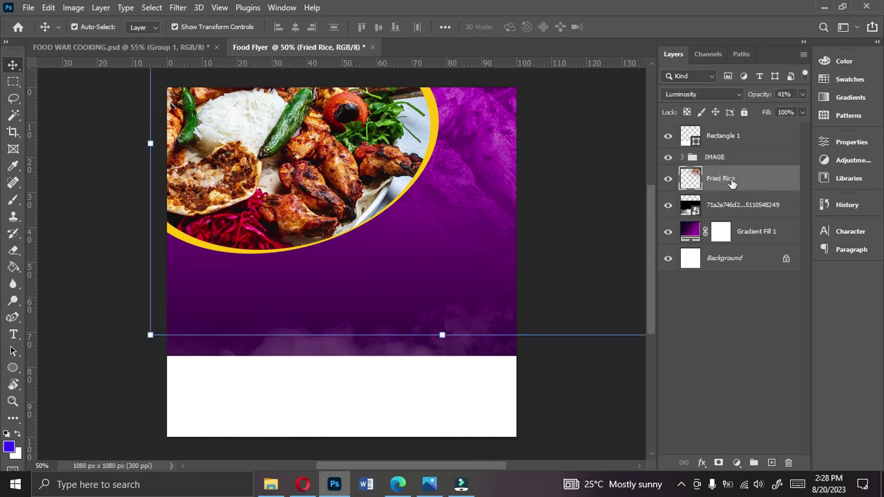
- Move Rectangle 1 under IMAGE, then group Fried Rice, the texture image and Gradient Fill 1 as BACKGROUNDS
left_click_drag(726, 136, 727, 171)
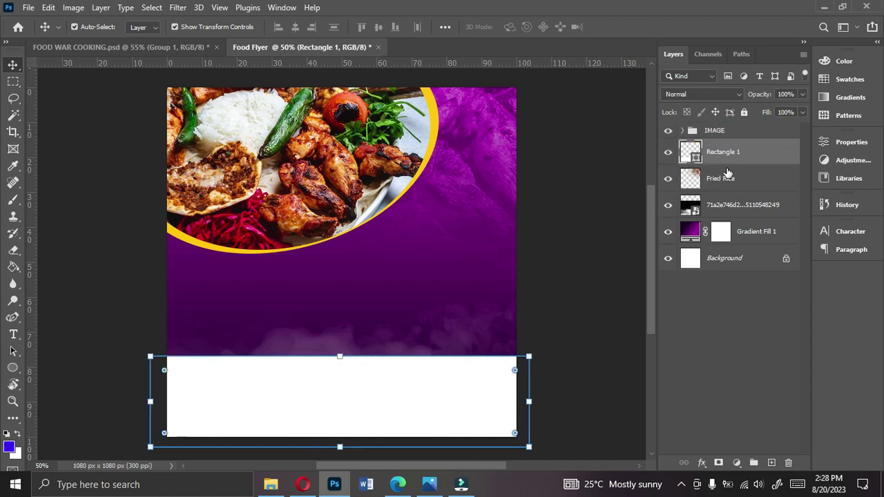
left_click(724, 181)
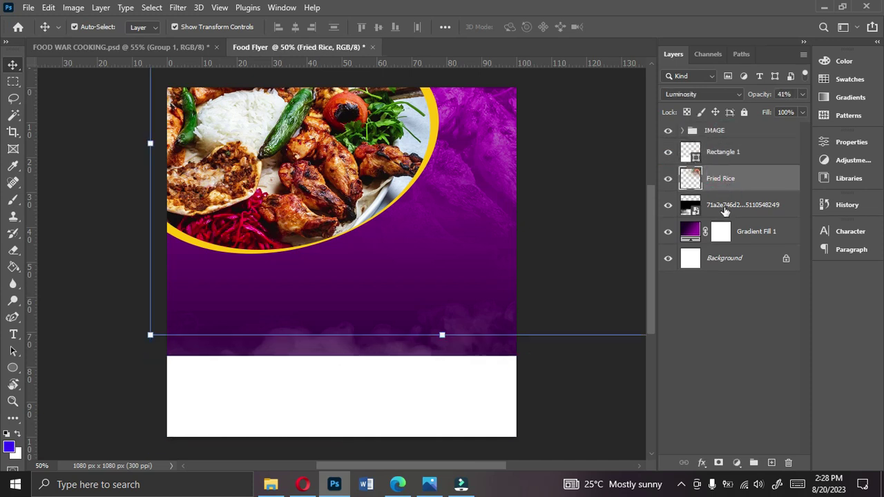
left_click(725, 205, "ctrl")
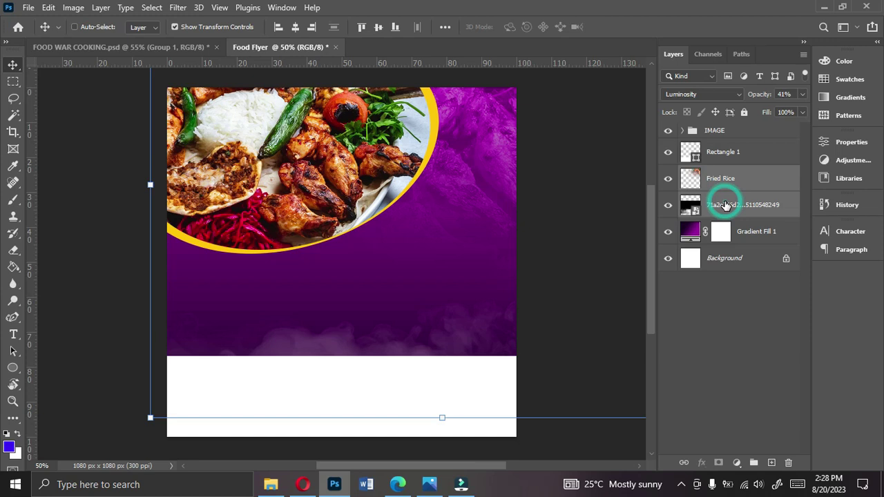
left_click(749, 233, "ctrl")
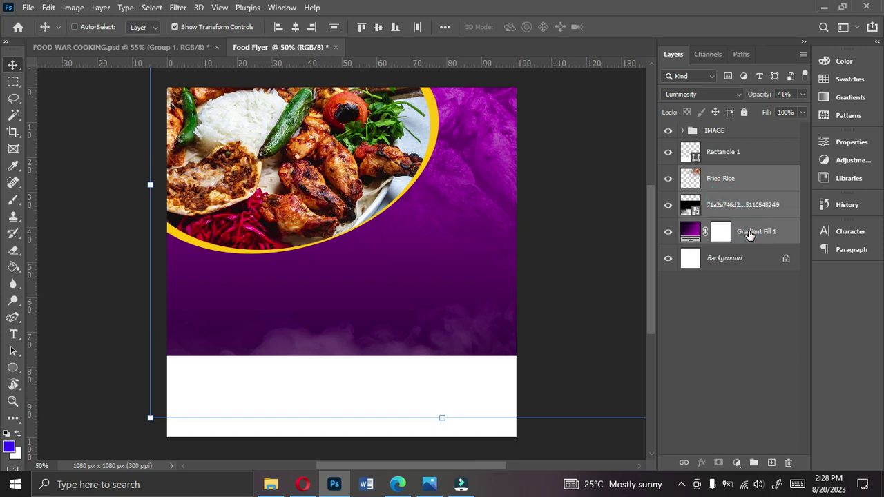
key("ctrl+g")
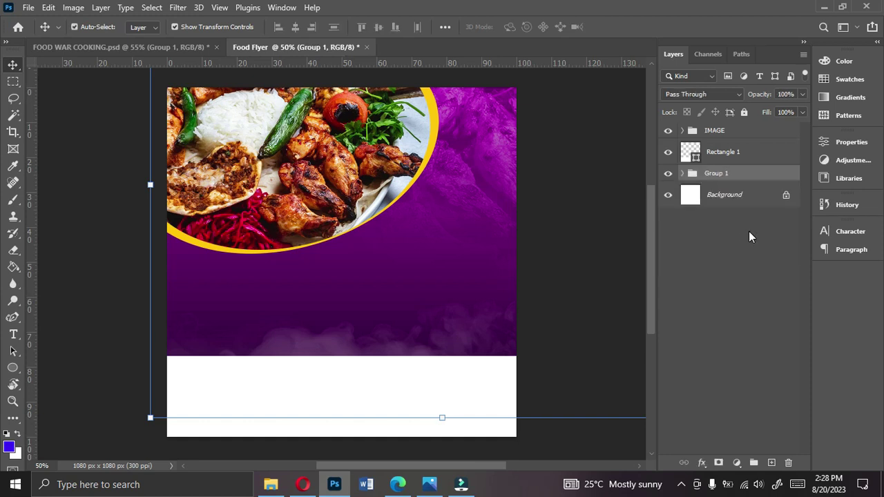
double_click(717, 173)
type("BACKGROUNDS")
left_click(781, 173)
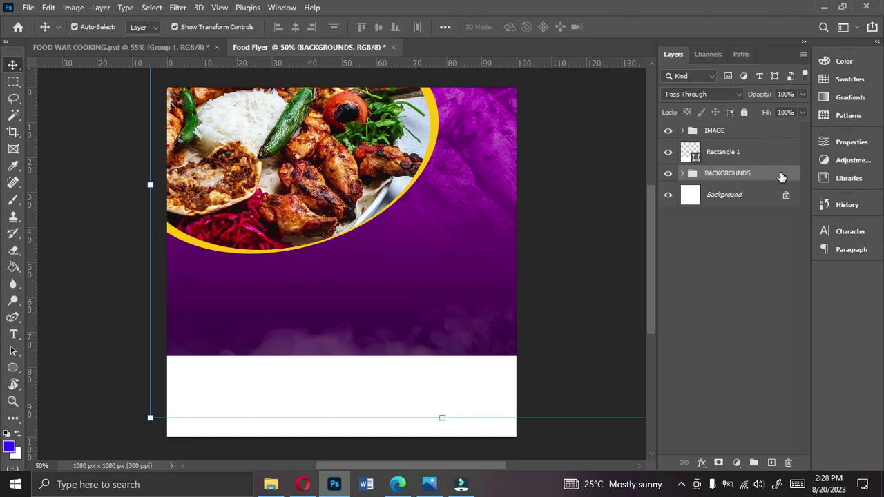
left_click(429, 484)
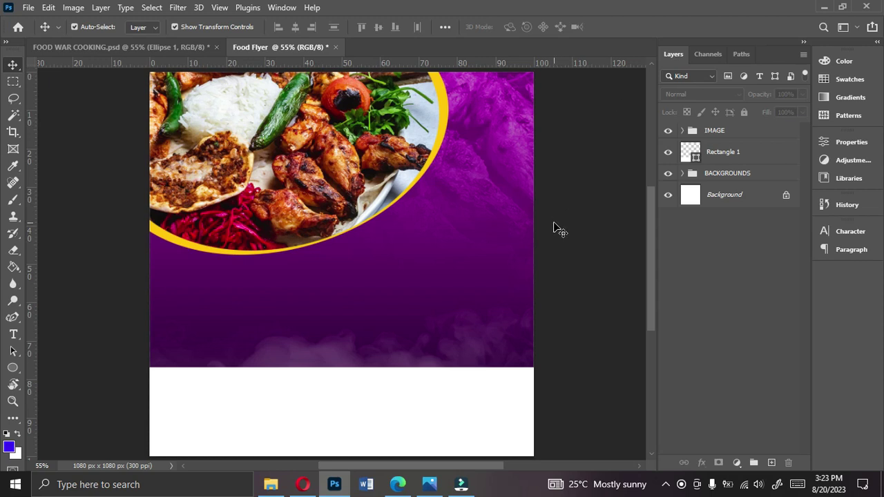
- Move the white footer rectangle slightly lower on the flyer
left_click(435, 353)
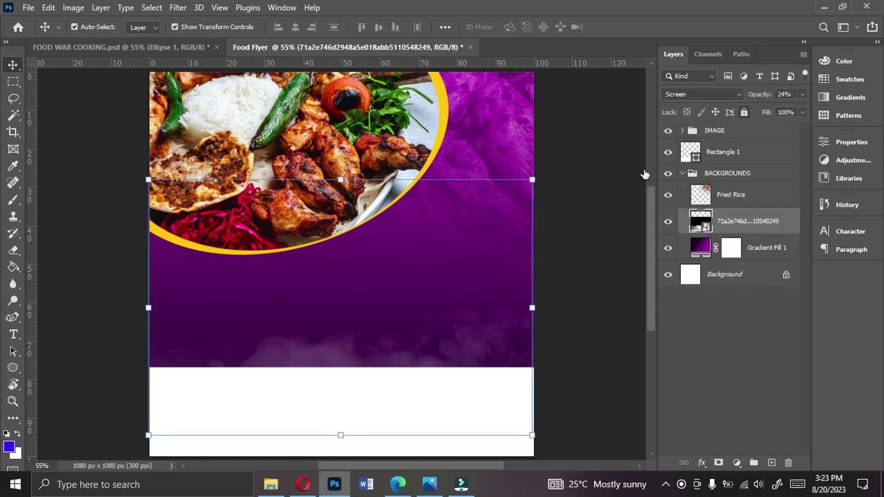
left_click(428, 419)
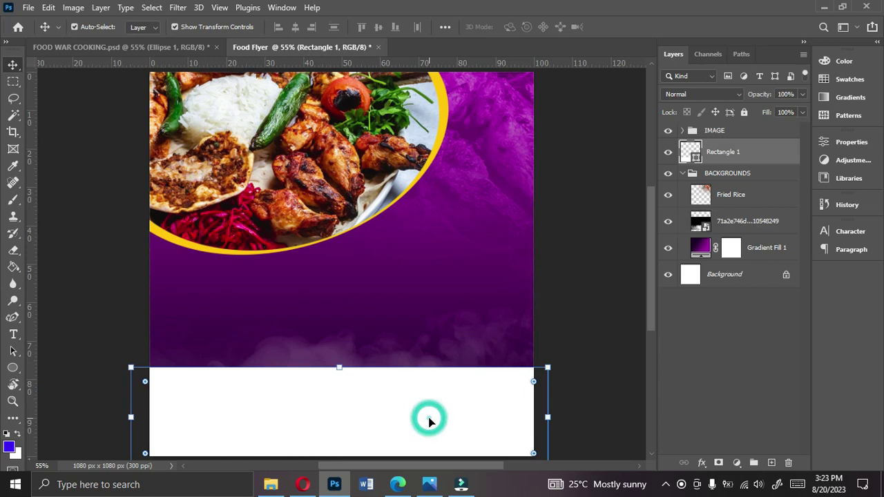
key("Down")
key("Down")
key("Down")
key("Down")
key("Down")
key("Down")
key("Down")
key("Down")
key("Down")
key("Down")
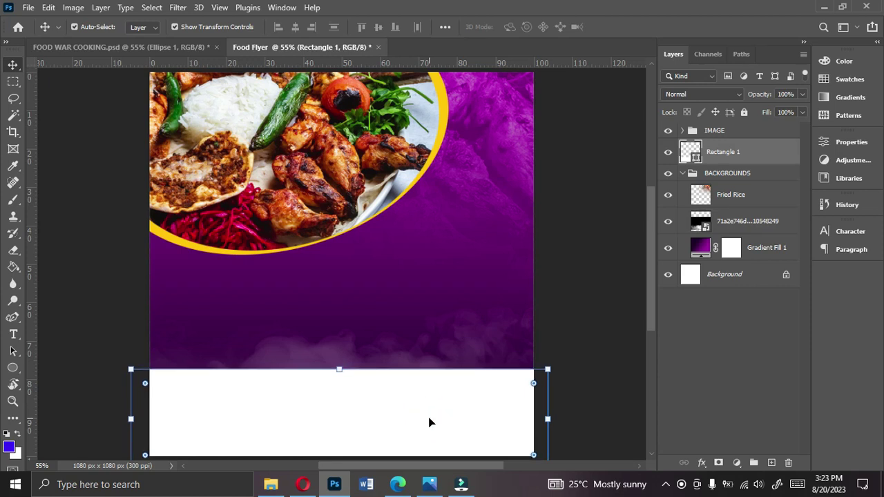
left_click_drag(426, 414, 425, 422)
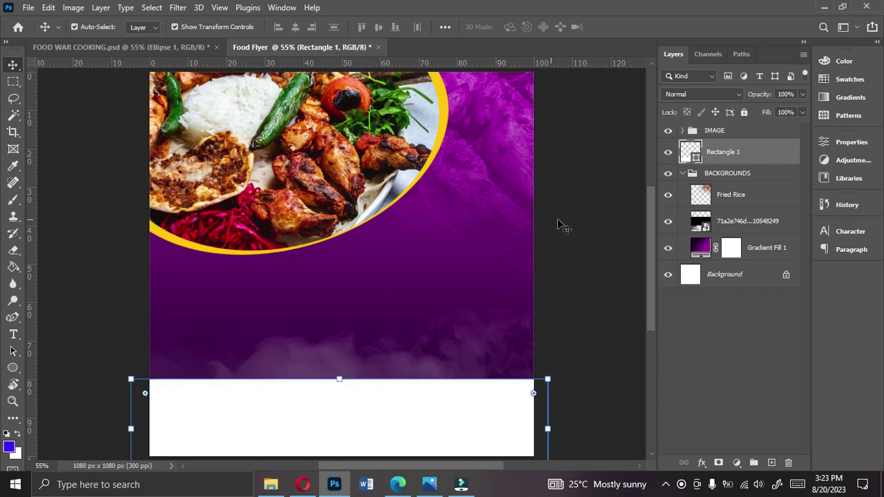
- Collapse the BACKGROUNDS group and apply Lock All to it
left_click(691, 175)
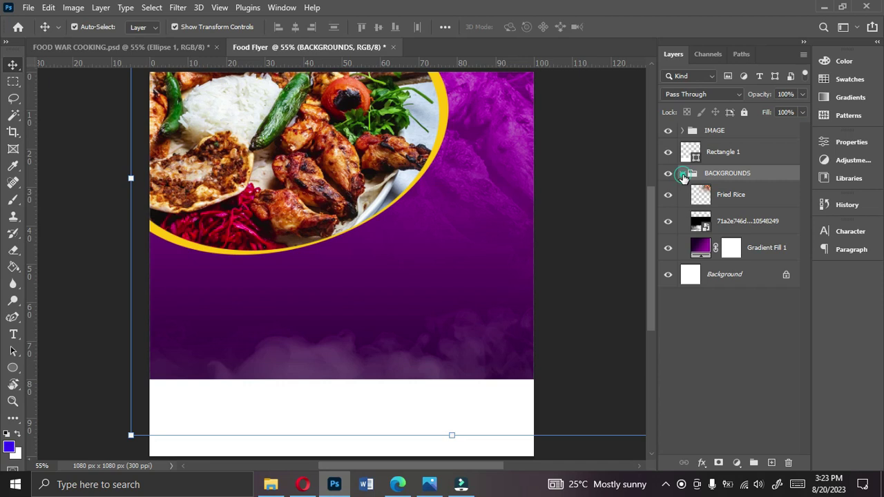
left_click(683, 174)
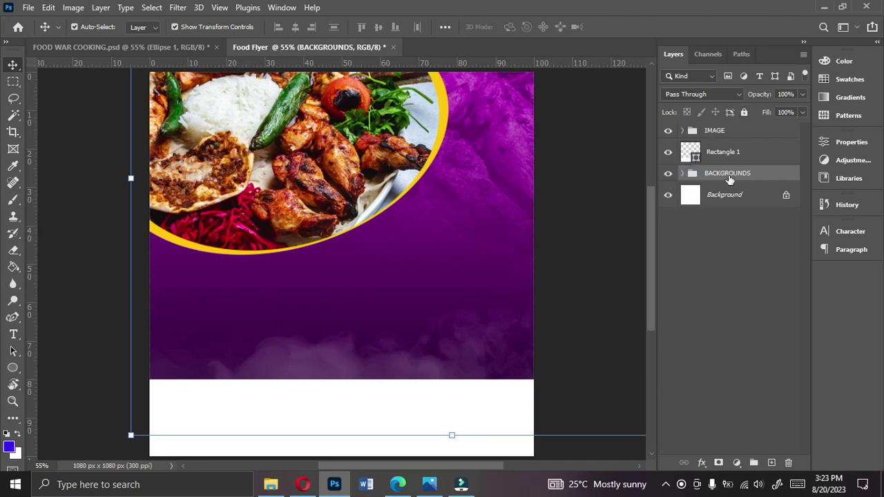
left_click(743, 113)
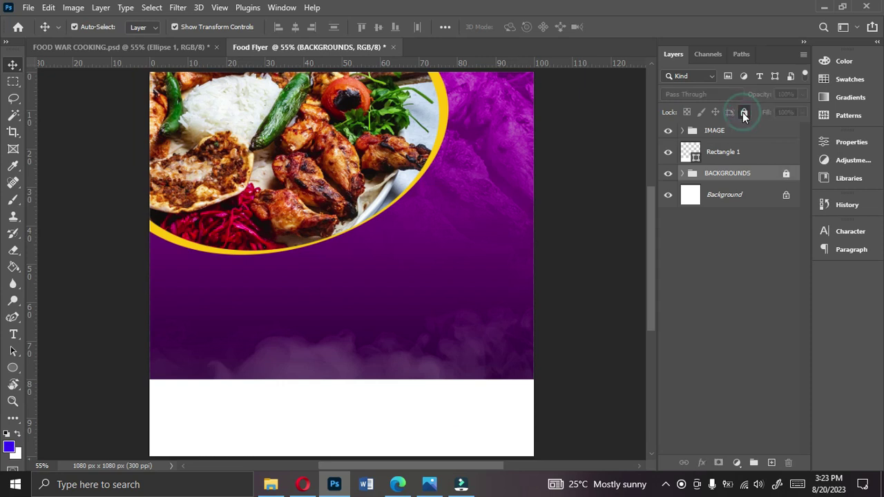
- With the Type tool, keep Regular style, enable All Caps, and start a text layer below the photo
left_click(16, 337)
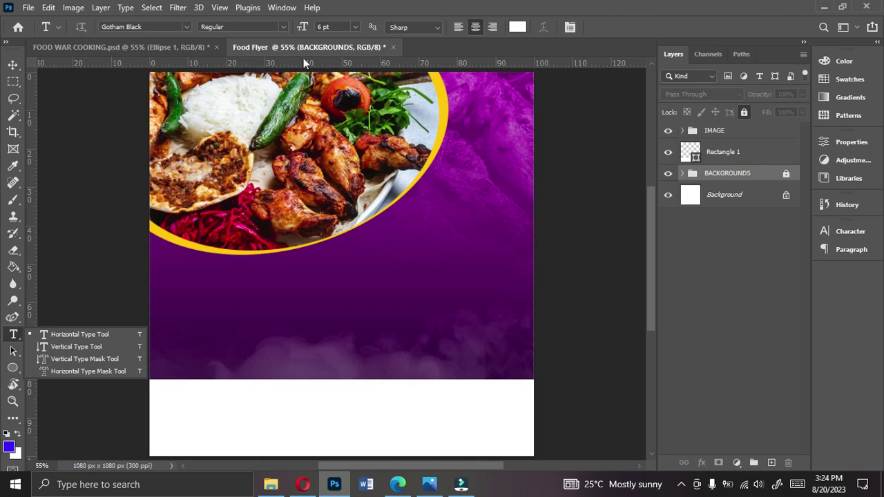
left_click(280, 28)
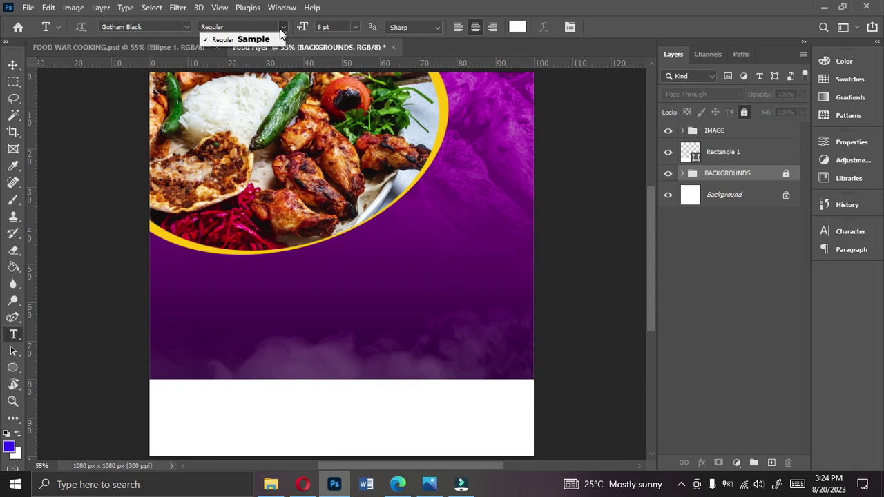
left_click(281, 29)
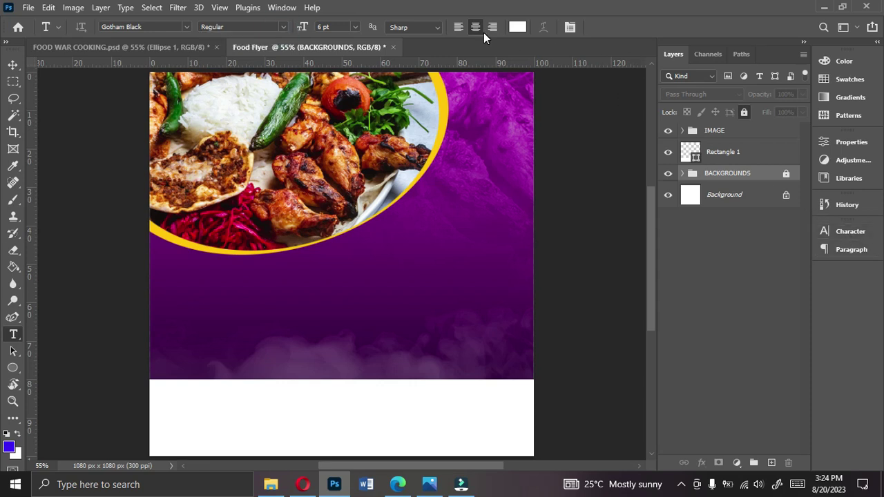
left_click(570, 26)
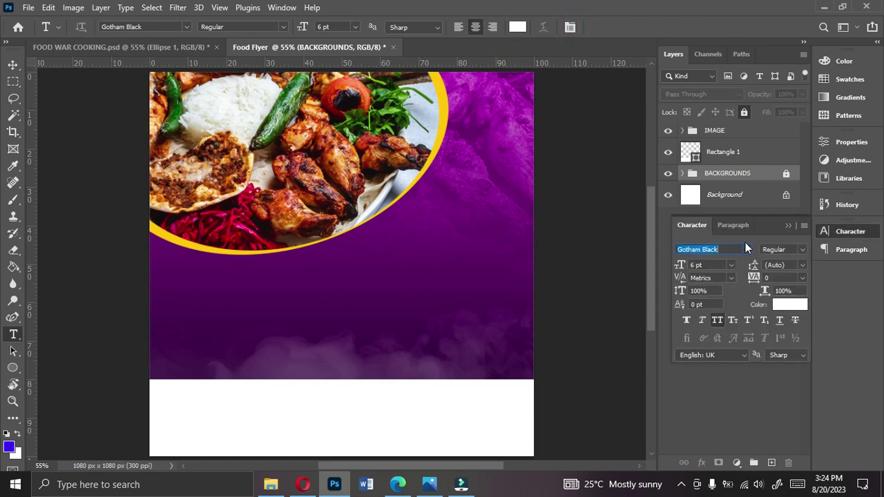
left_click(716, 321)
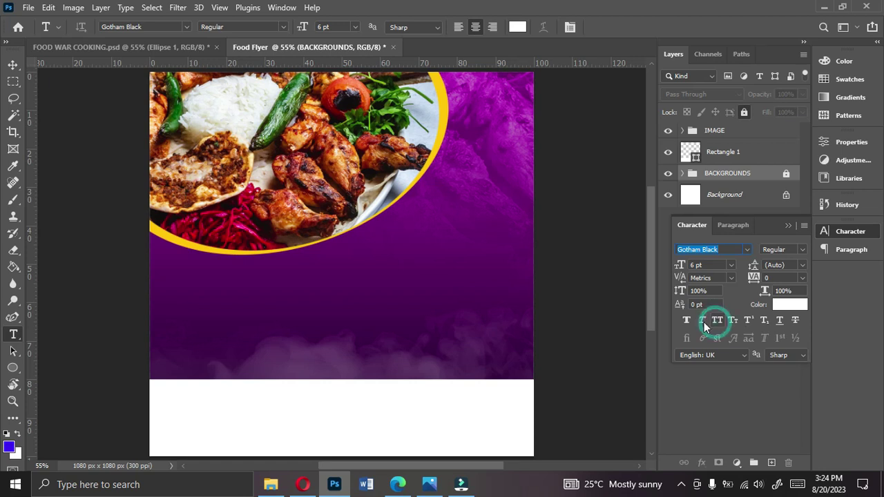
left_click(349, 271)
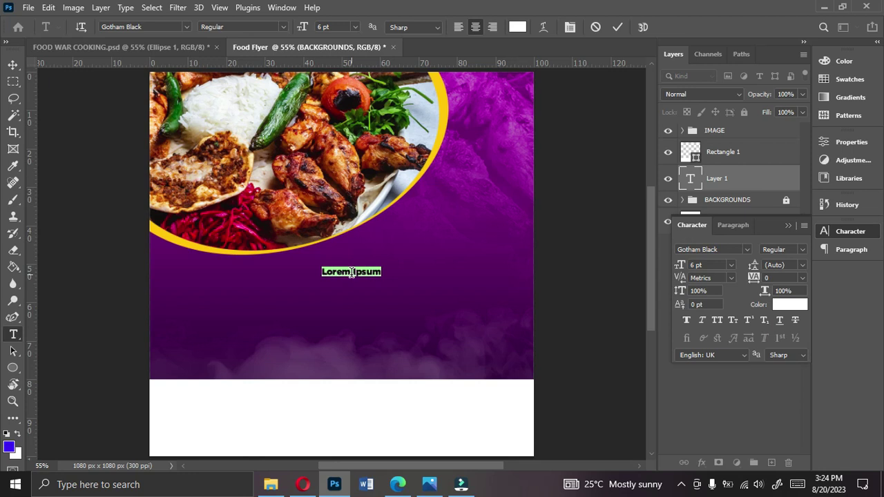
- Type the two-line venue address in capitals, correct its typos, and commit the text
type("ROYA")
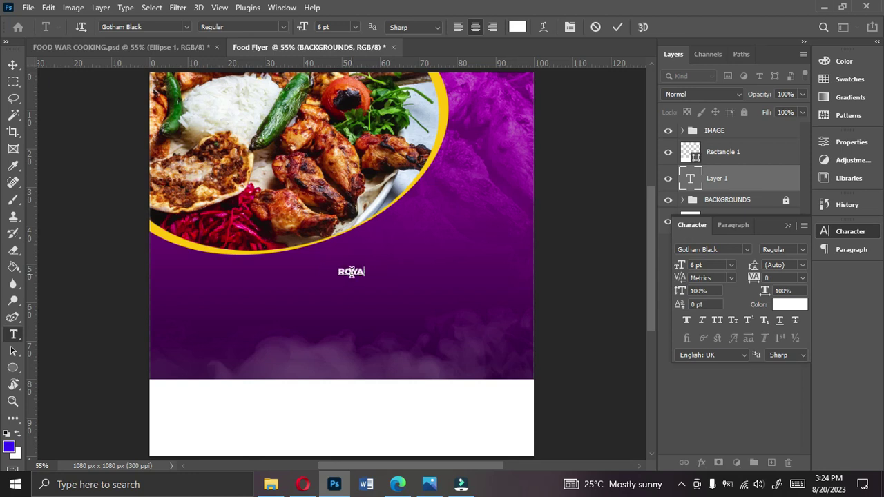
type("LHOUSE CAHPE")
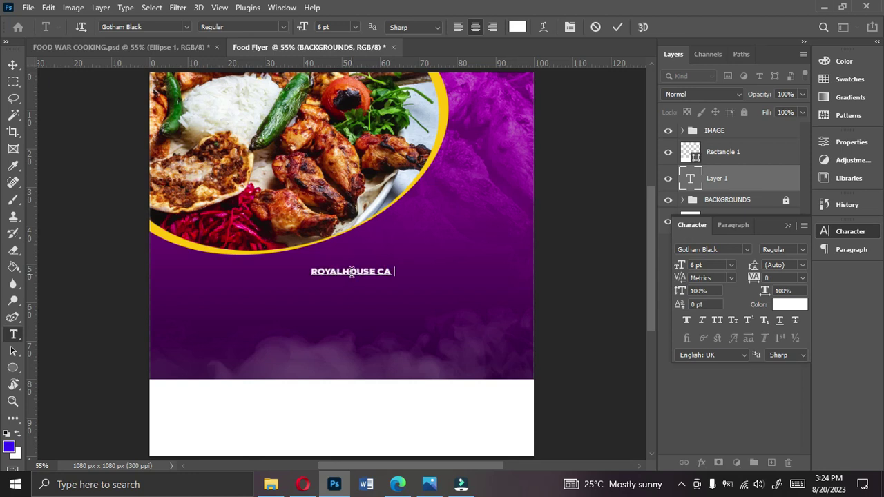
key("BackSpace")
key("BackSpace")
key("BackSpace")
key("BackSpace")
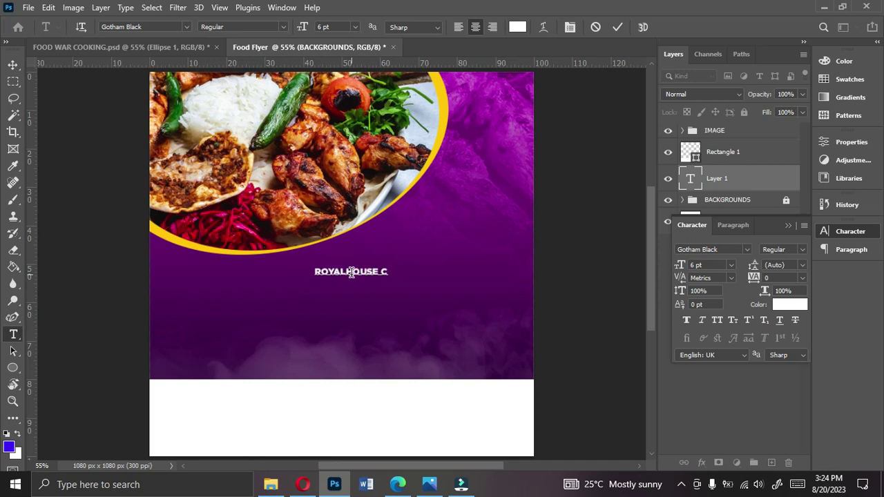
type("HAPE")
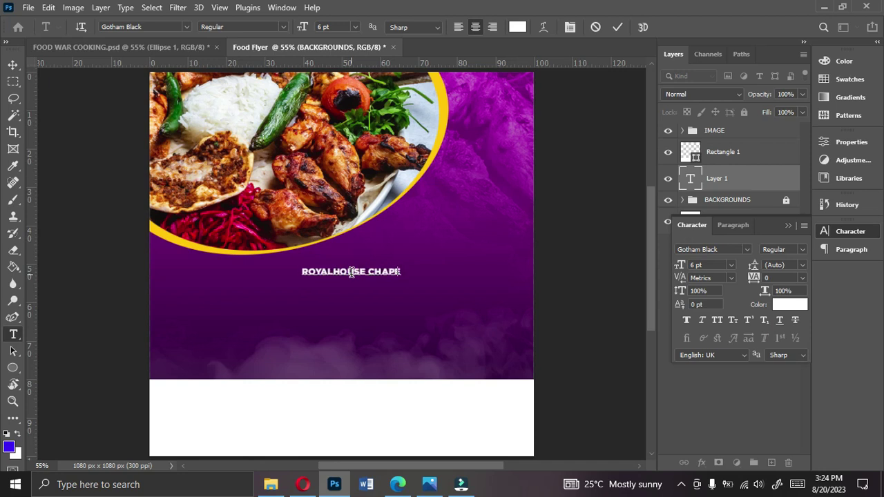
key("BackSpace")
key("BackSpace")
type("P")
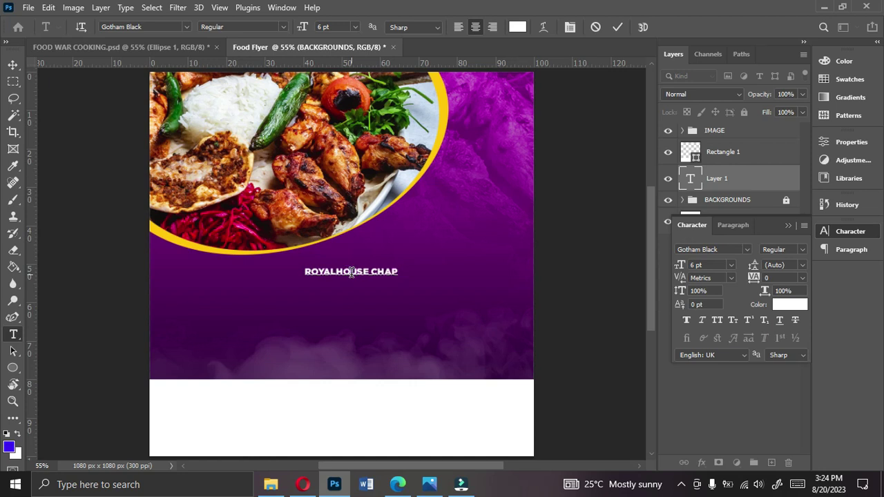
type("LE INT")
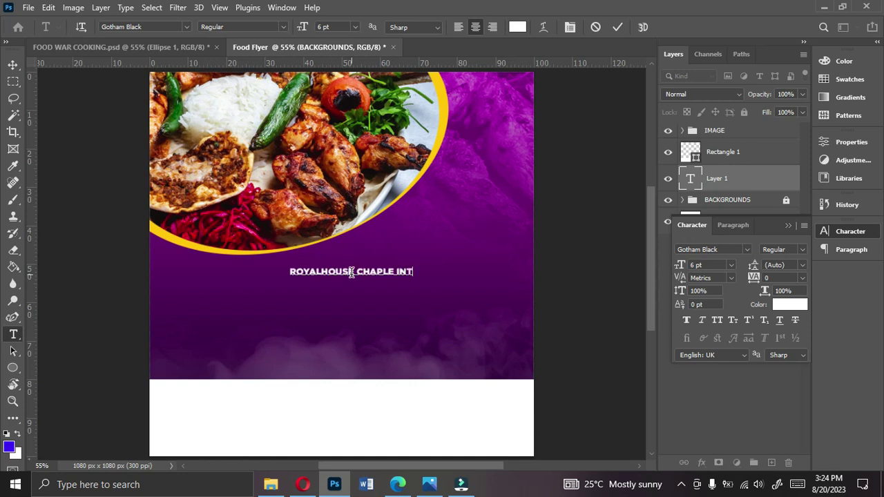
type(". ")
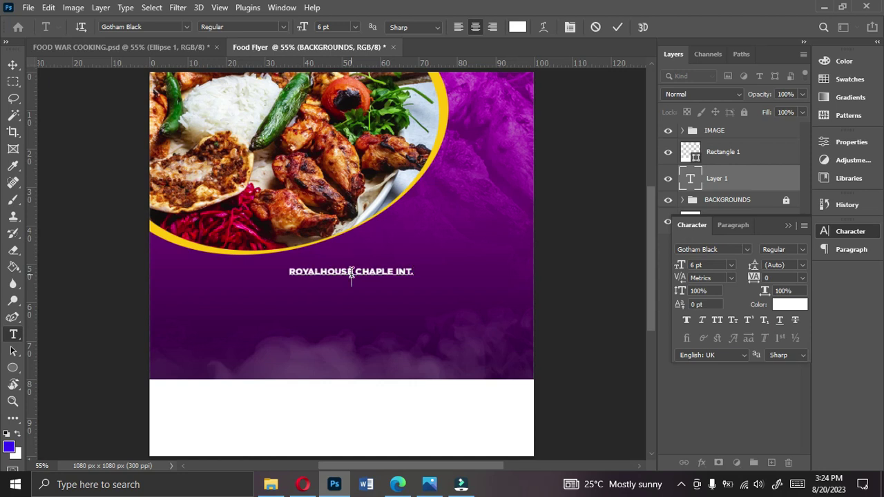
type("PEDU ASSEMBL")
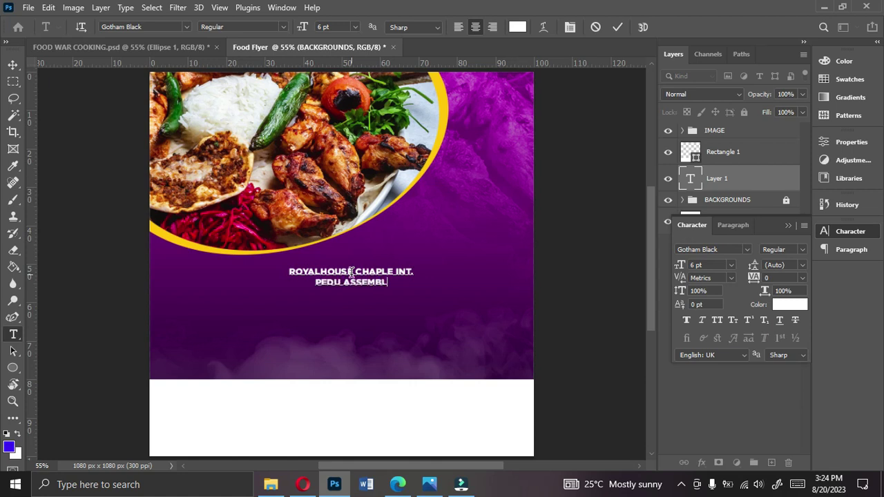
type("Y CPAE")
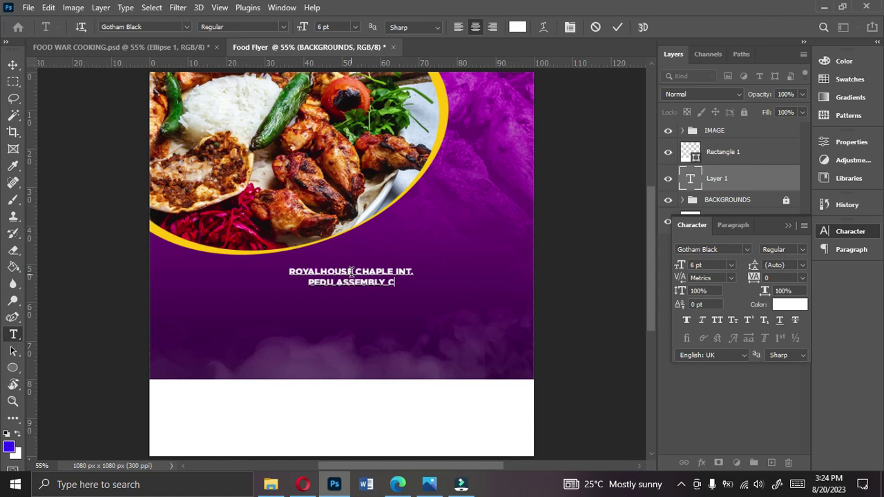
key("BackSpace")
key("BackSpace")
key("BackSpace")
type("A")
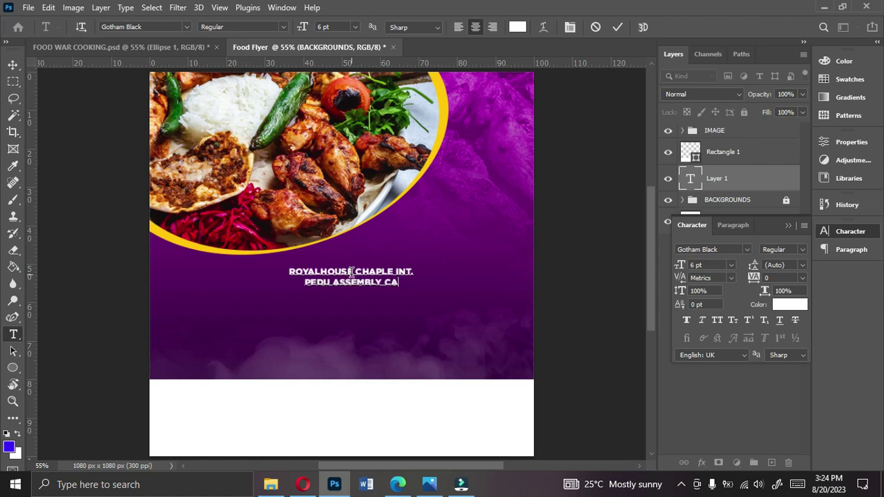
type("PE")
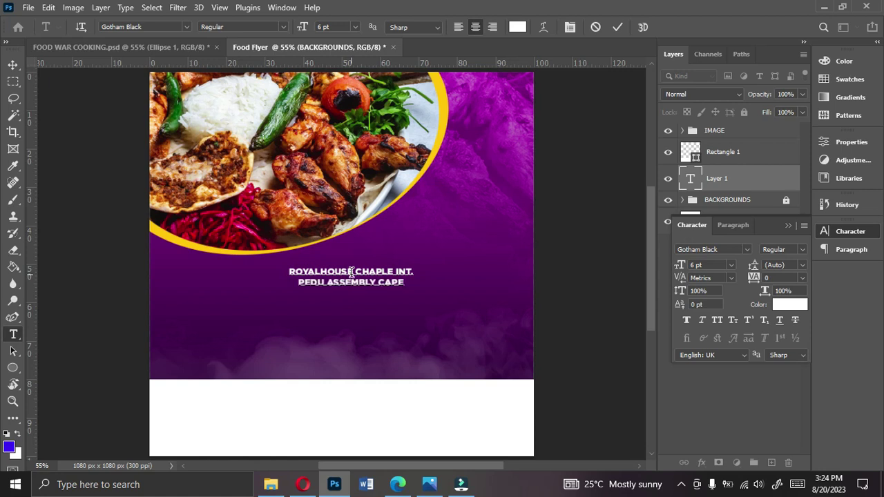
type(" COAST")
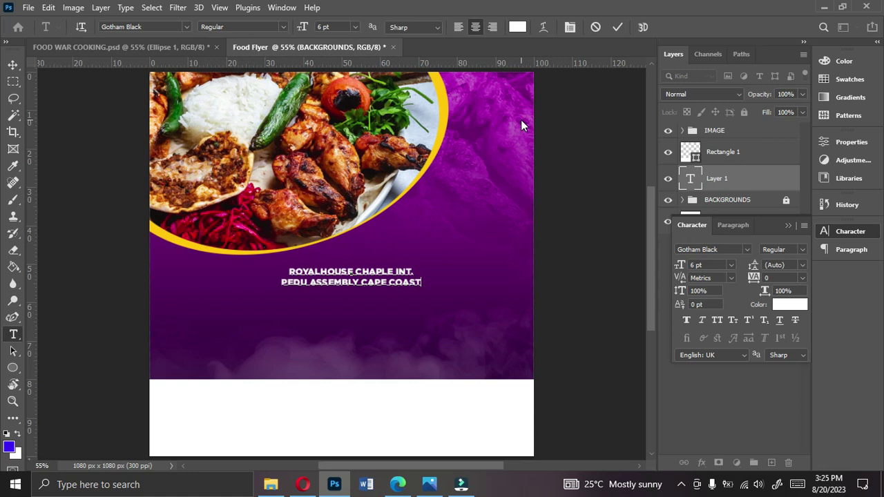
left_click(617, 27)
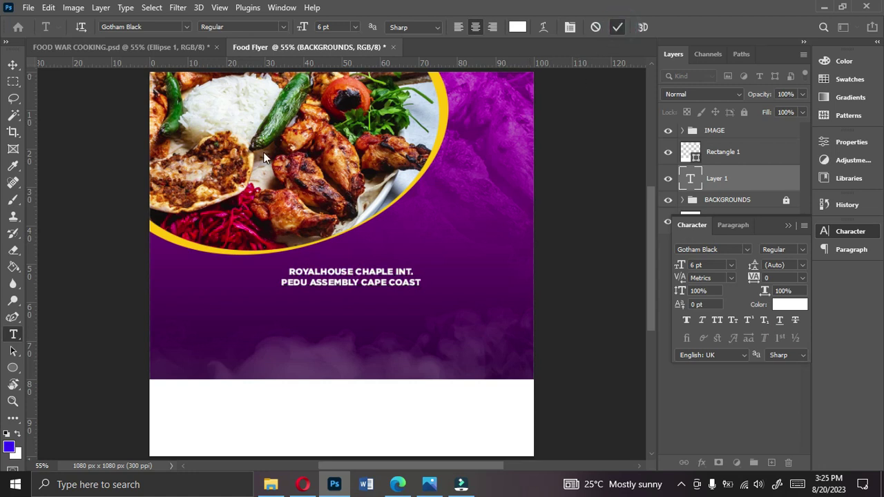
left_click(12, 65)
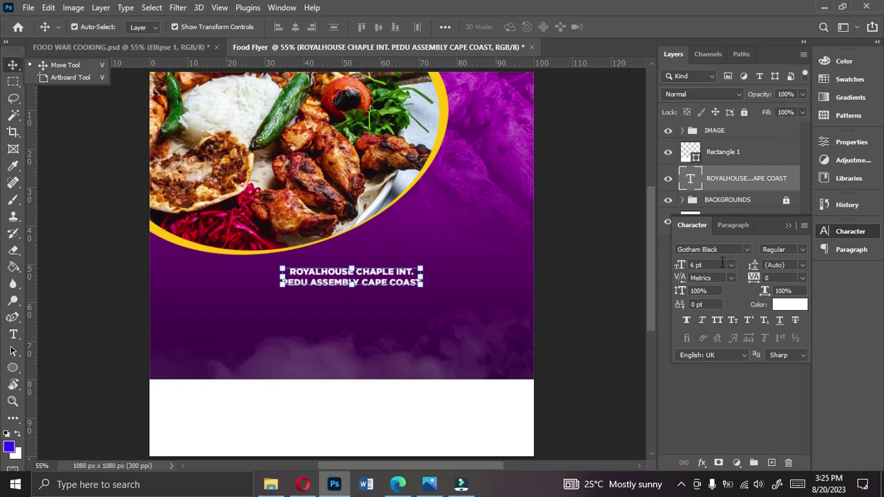
- Move the address text right beneath the yellow rim and set it to 5 pt
left_click_drag(392, 281, 487, 250)
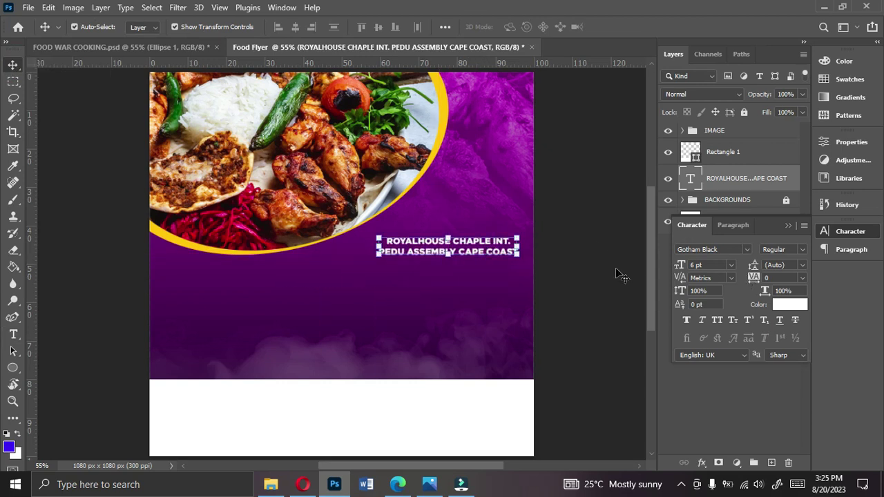
left_click(705, 265)
type("5")
key("Return")
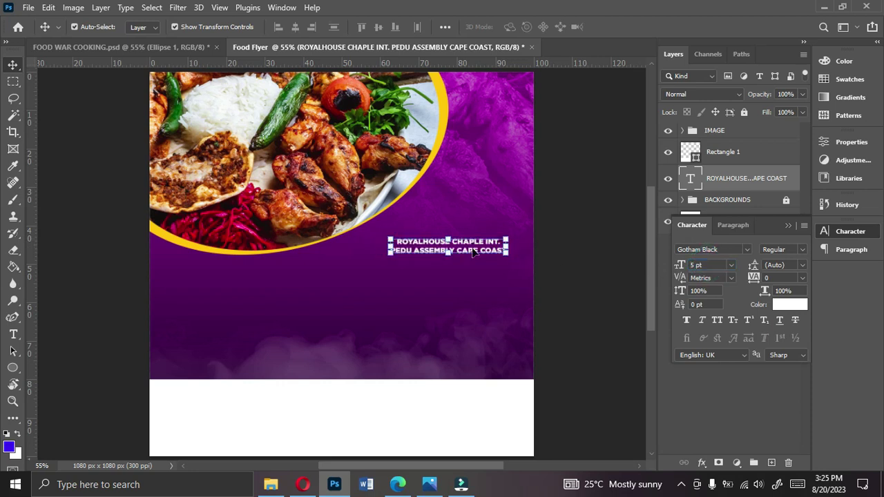
left_click_drag(471, 250, 477, 252)
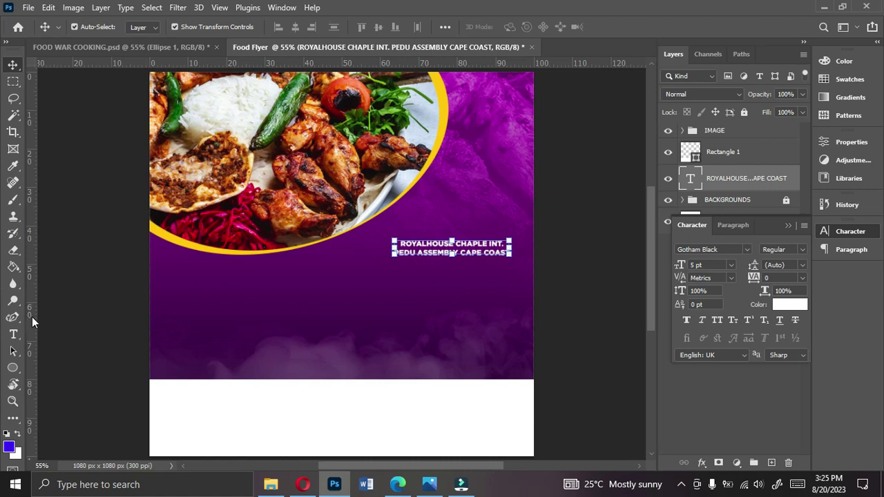
- Add vertical guides near the left and right edges, then align the address text to them
left_click_drag(32, 316, 170, 317)
left_click_drag(30, 334, 510, 314)
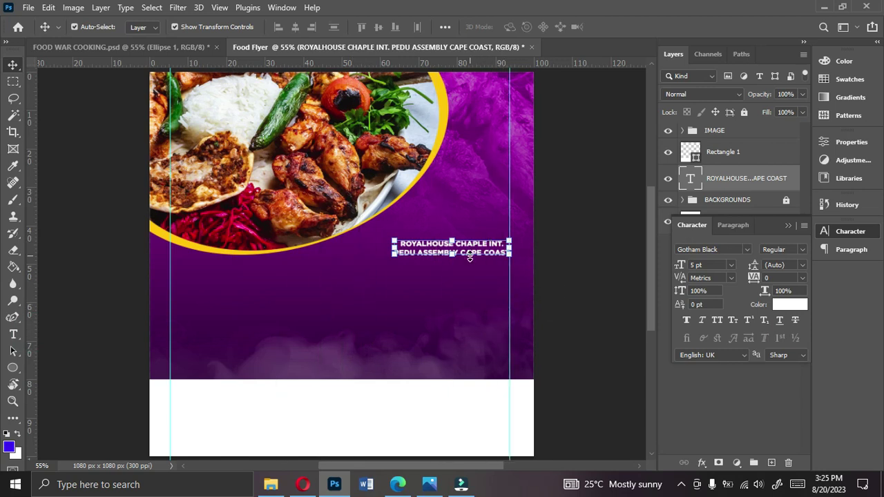
left_click_drag(468, 255, 464, 253)
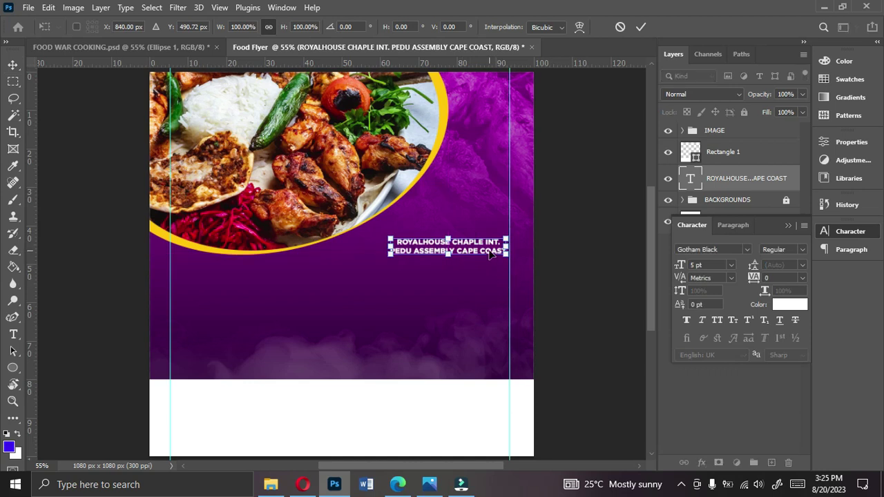
key("Return")
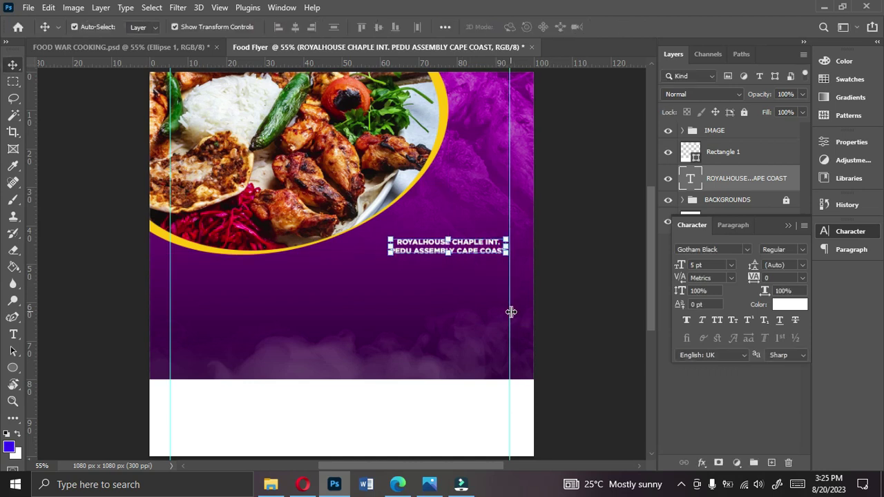
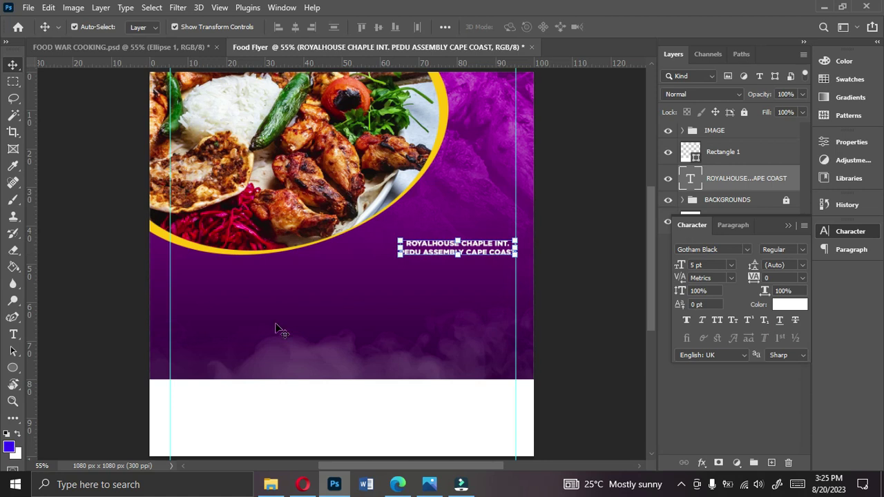
- Draw a small white square above the venue text with 8 px rounded corners
left_click(12, 367)
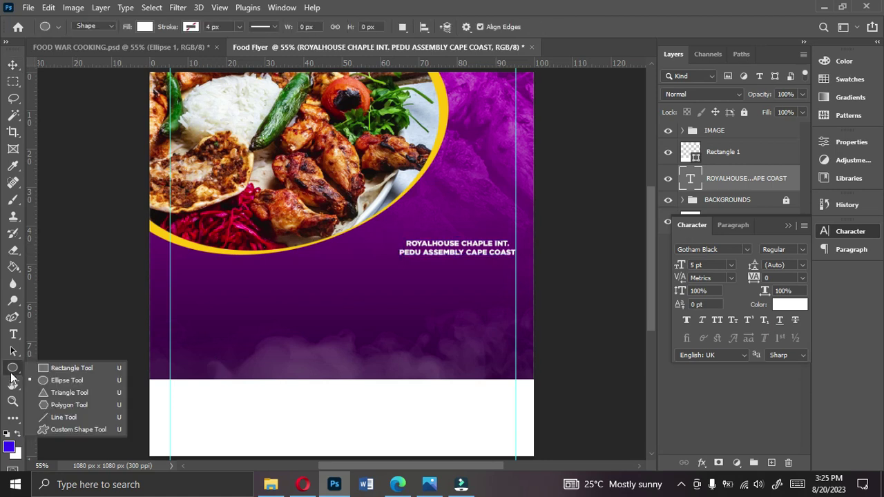
left_click(41, 368)
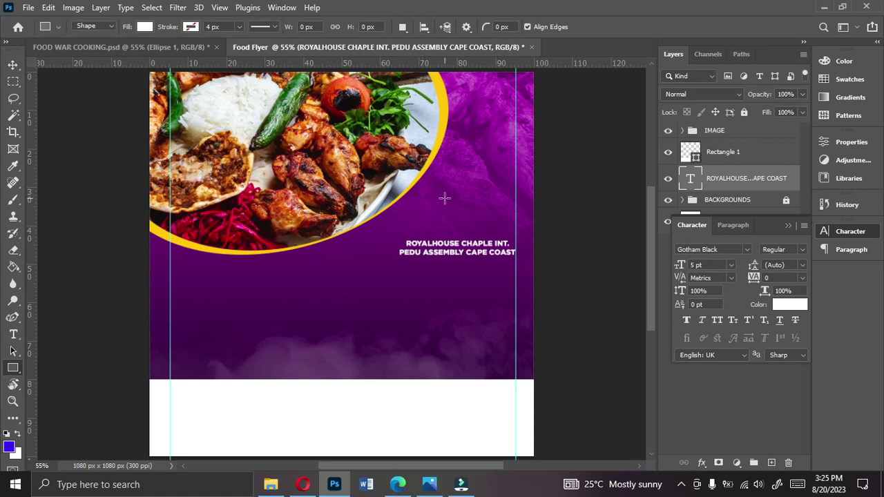
left_click_drag(435, 201, 471, 233)
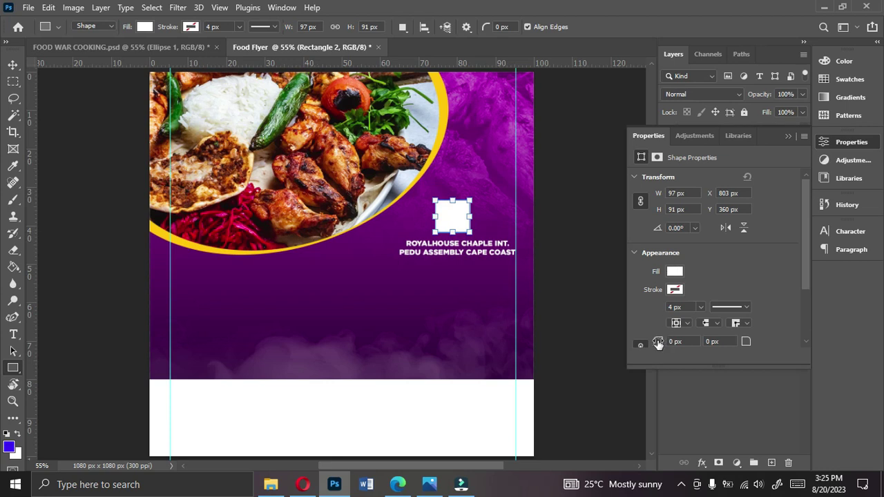
left_click(837, 143)
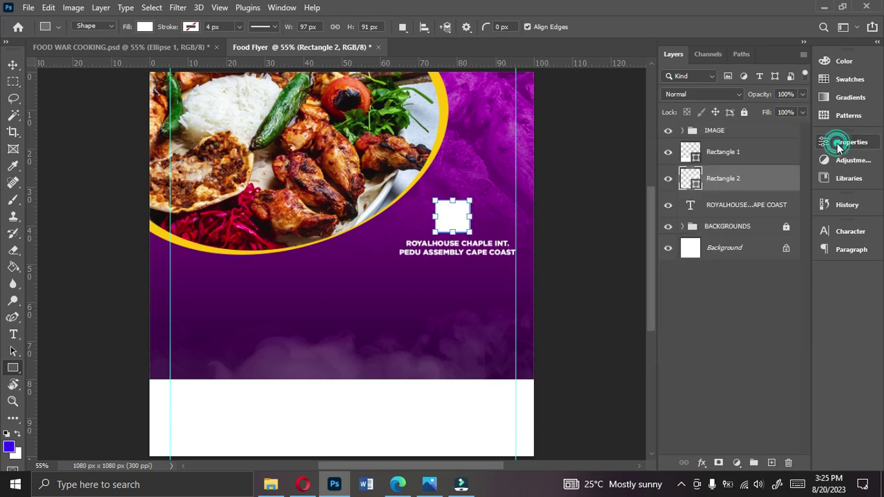
left_click(837, 143)
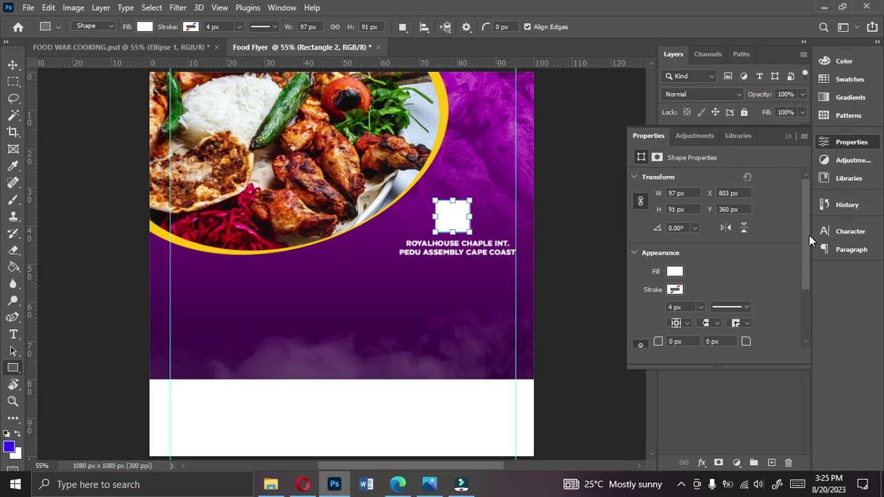
left_click_drag(808, 234, 808, 264)
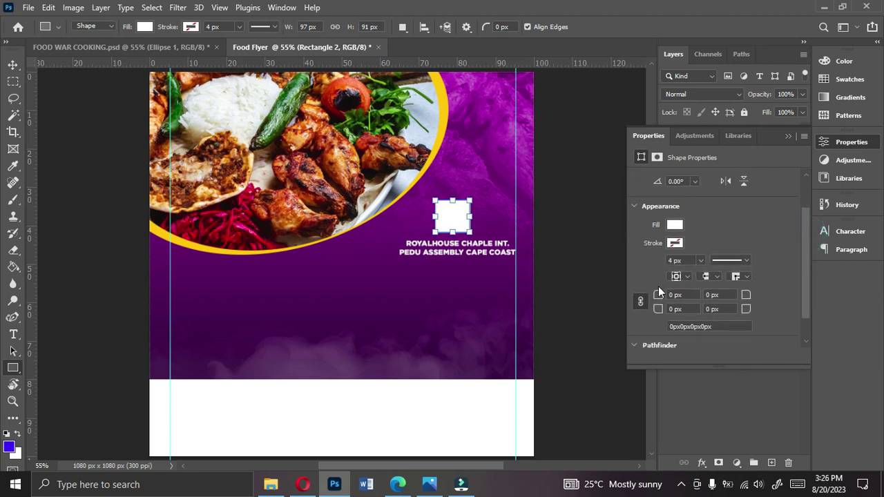
left_click_drag(657, 295, 662, 298)
left_click(789, 135)
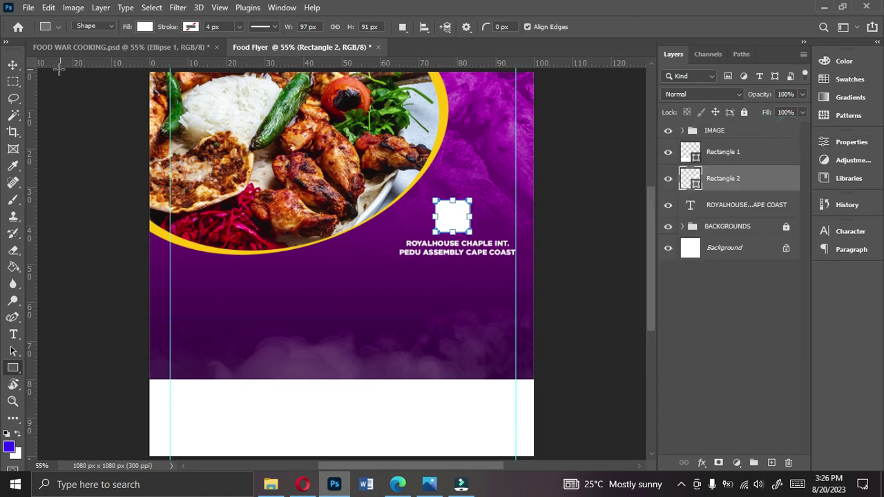
- Drag the logo image file from Explorer onto the flyer
left_click(12, 65)
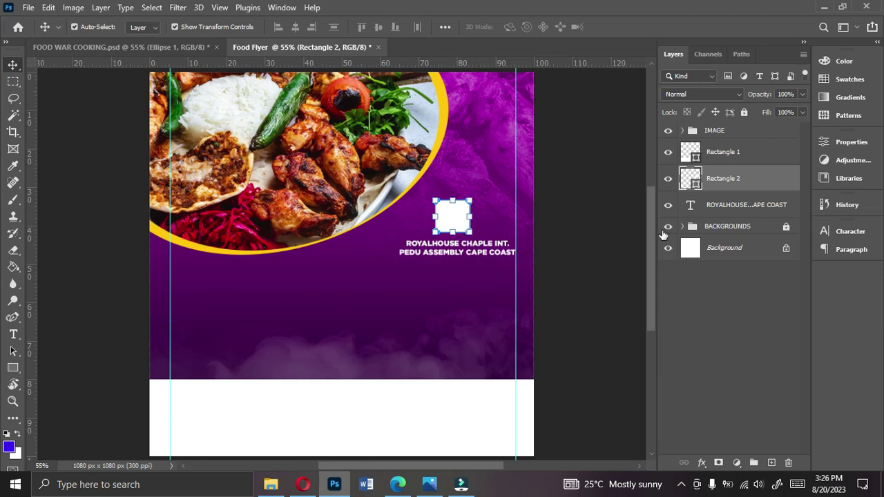
left_click(271, 484)
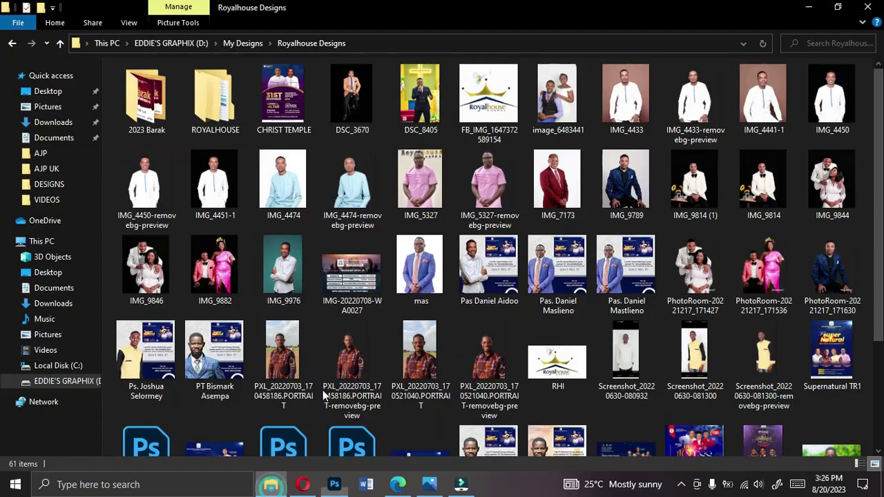
left_click_drag(489, 104, 451, 261)
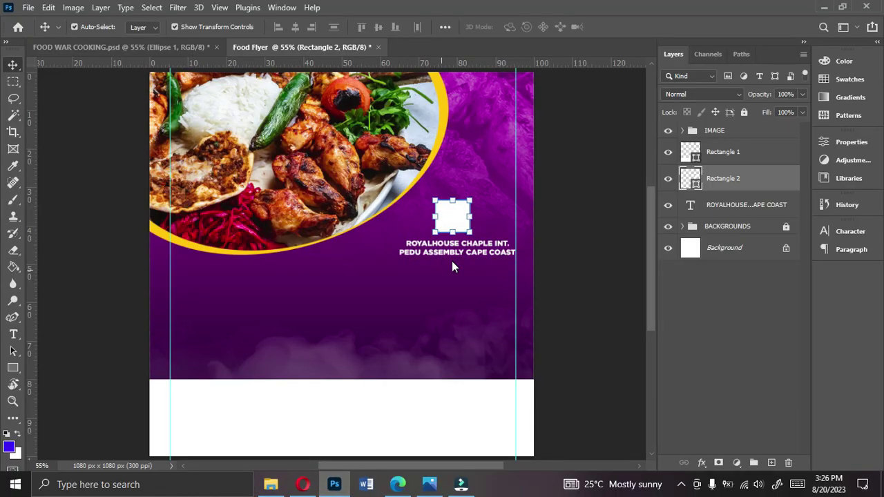
- Scale the Royalhouse logo and clip it into the white square, Rectangle 2
left_click_drag(536, 268, 470, 231)
key("ctrl+plus")
key("ctrl+plus")
left_click_drag(621, 258, 580, 206)
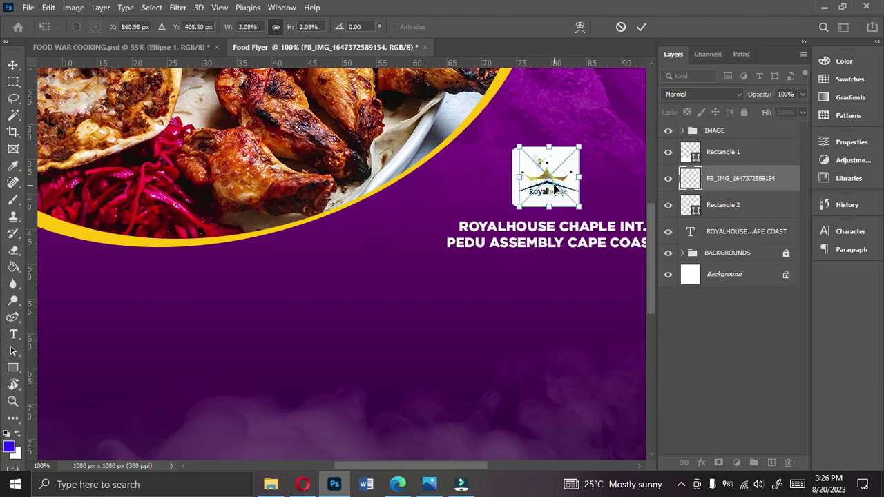
key("Return")
right_click(734, 179)
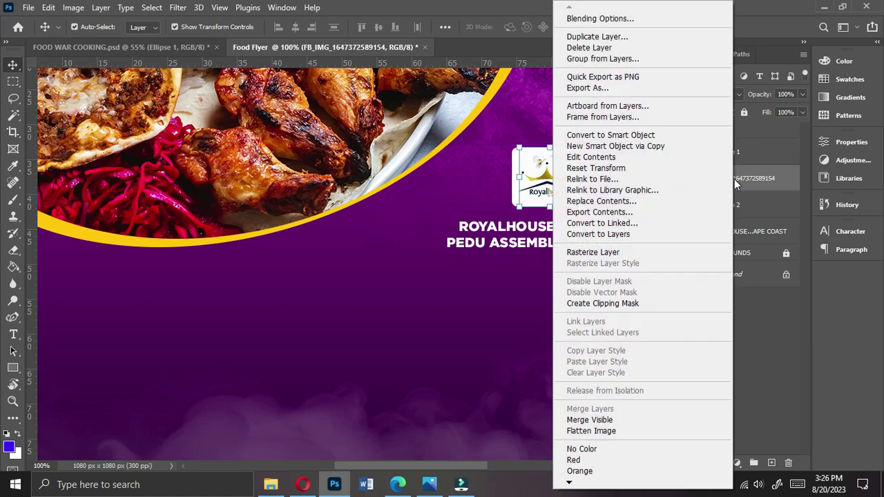
left_click(617, 303)
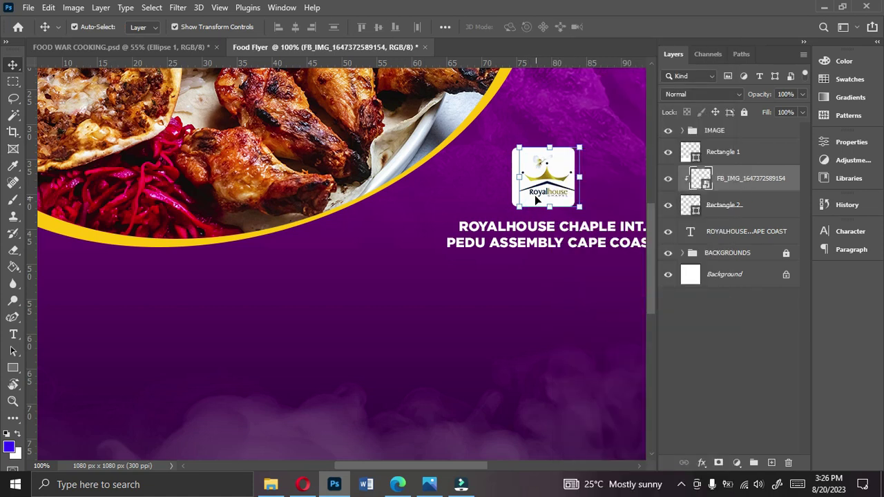
left_click_drag(516, 151, 510, 138)
key("Return")
key("Down")
key("Down")
key("Down")
key("Down")
key("Down")
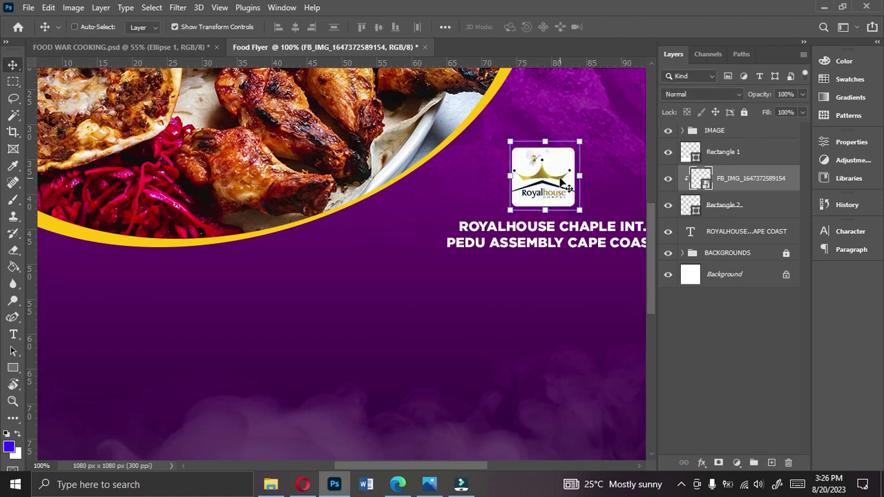
key("ctrl+minus")
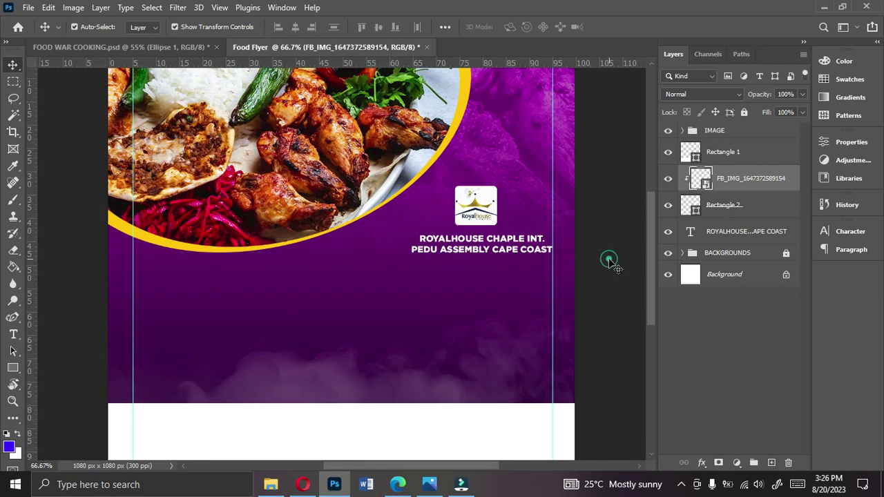
- Group the logo and square as LOGO and centre it over the venue text
left_click(759, 210, "shift")
key("ctrl+g")
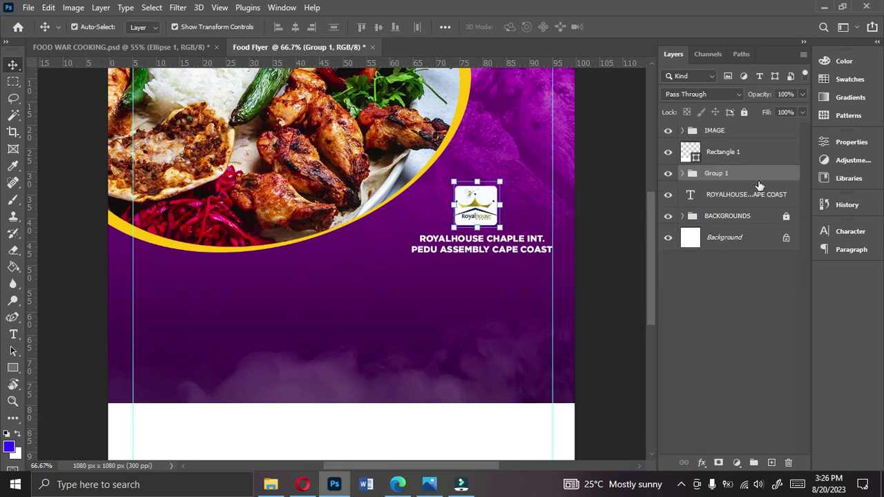
double_click(727, 174)
type("LOGO")
left_click(761, 181)
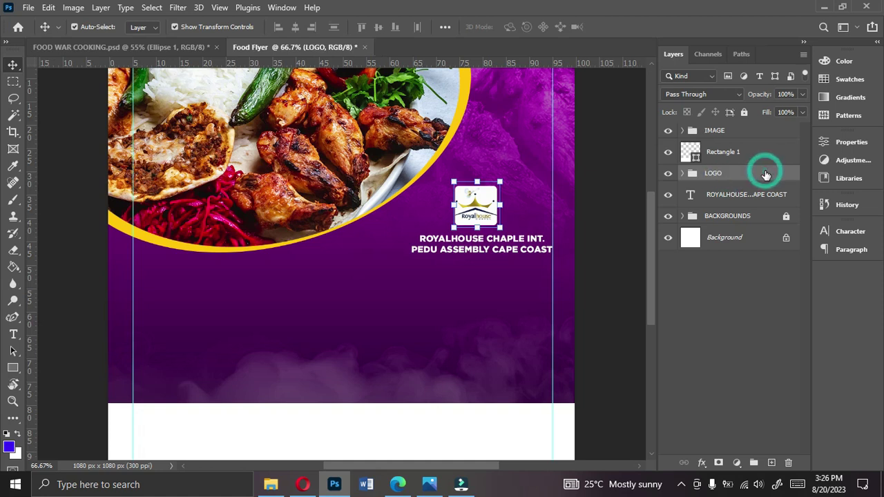
left_click(729, 196, "ctrl")
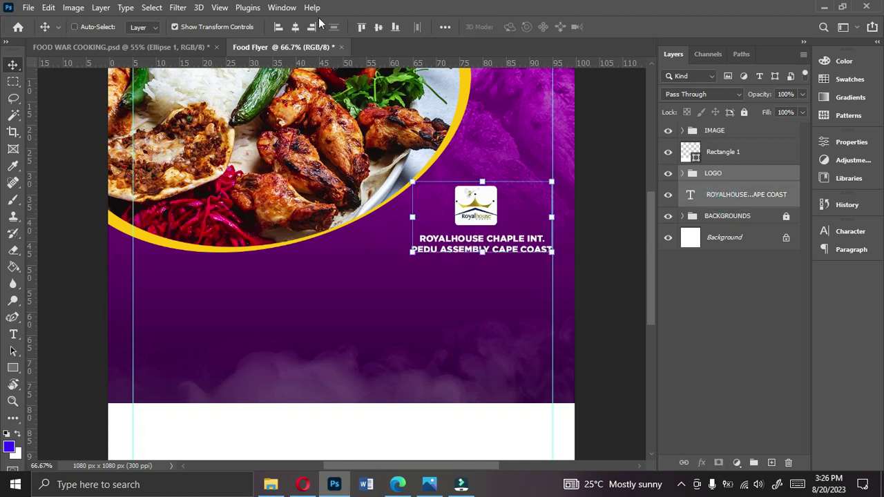
left_click(295, 26)
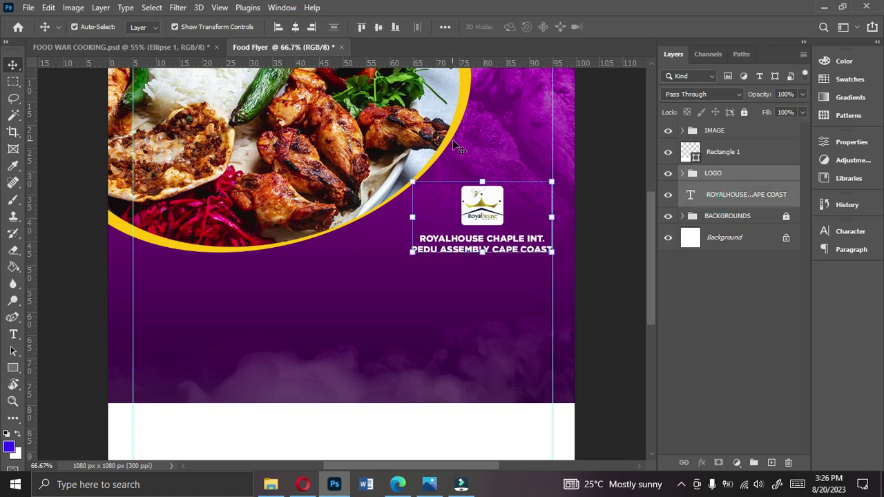
- Duplicate the venue text and move the copy lower on the flyer
left_click(617, 246)
left_click(485, 249)
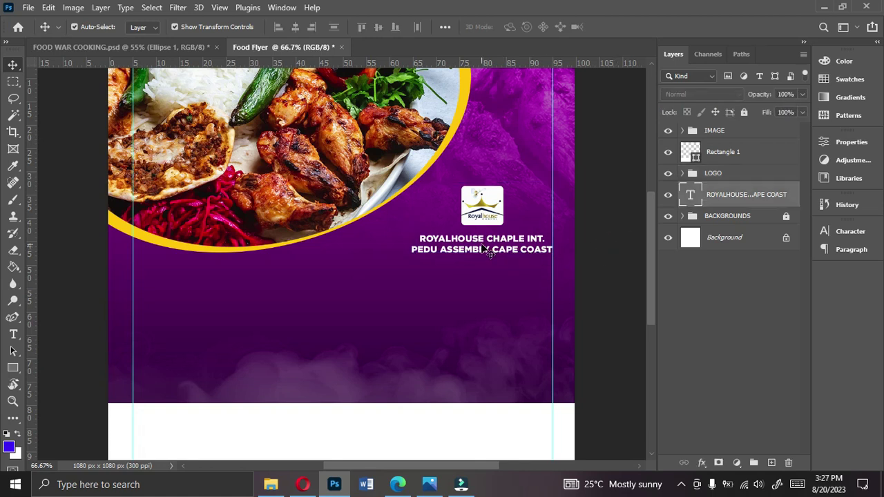
left_click(485, 249)
key("ctrl+j")
left_click_drag(507, 253, 356, 298)
left_click(355, 296)
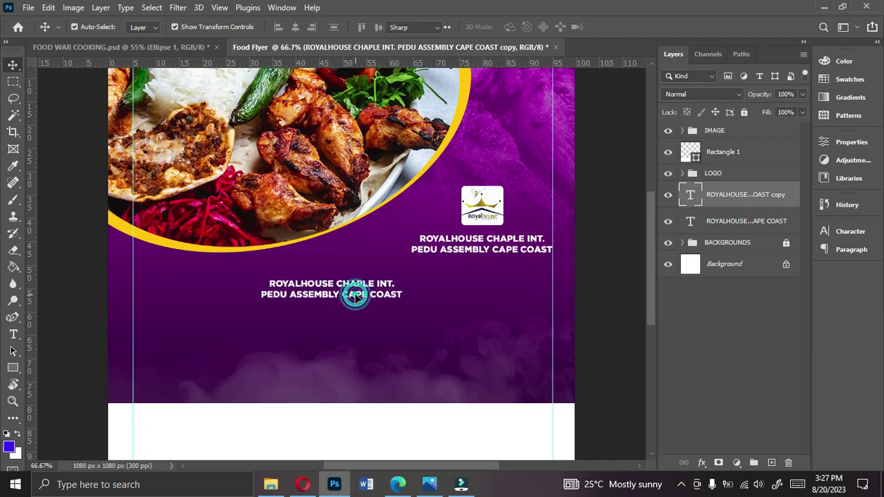
double_click(355, 296)
left_click(429, 483)
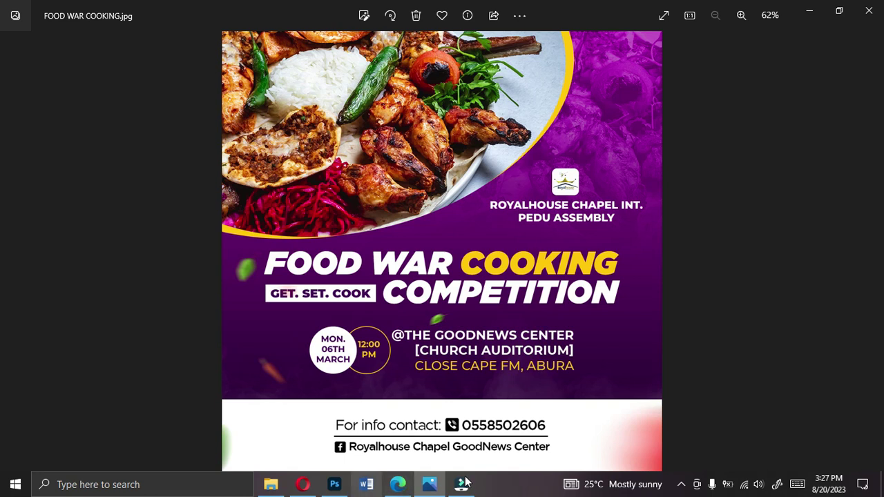
left_click(334, 484)
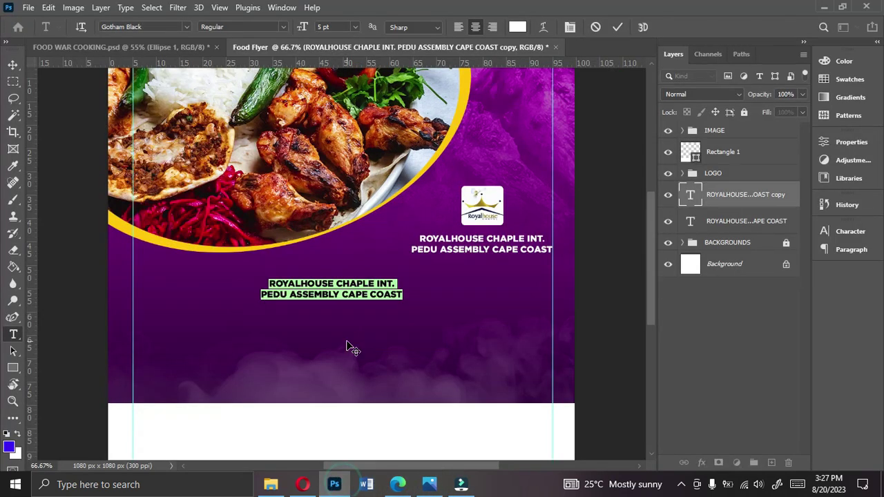
- Type FOOD WAR COOKING / COMPETITION as two right-aligned lines and commit the text
type("FOOD ")
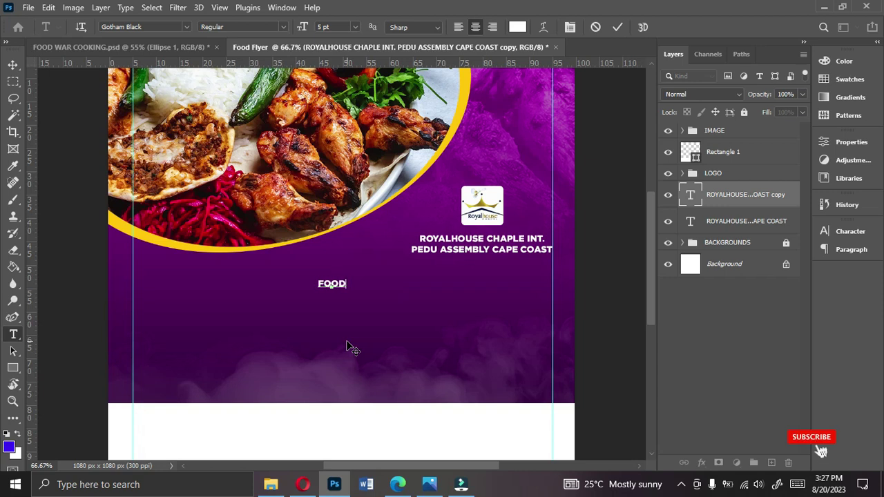
type("WAR C")
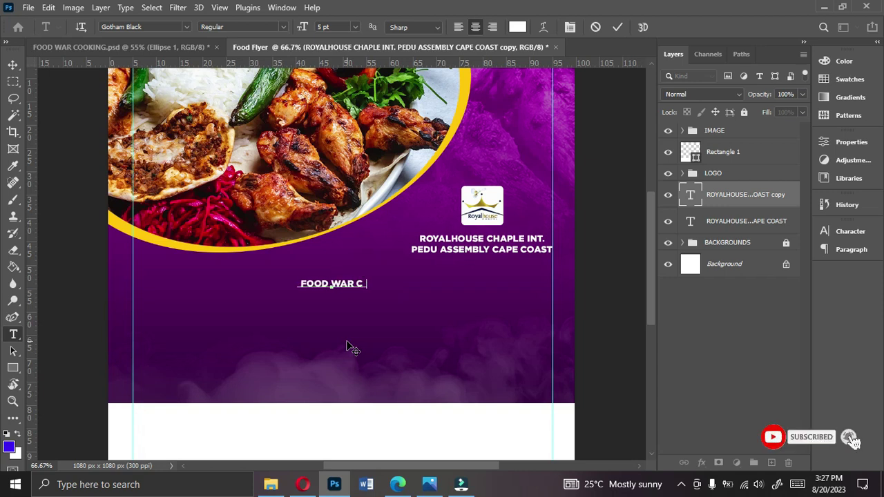
type("OOKING")
key("BackSpace")
key("Return")
type("CO")
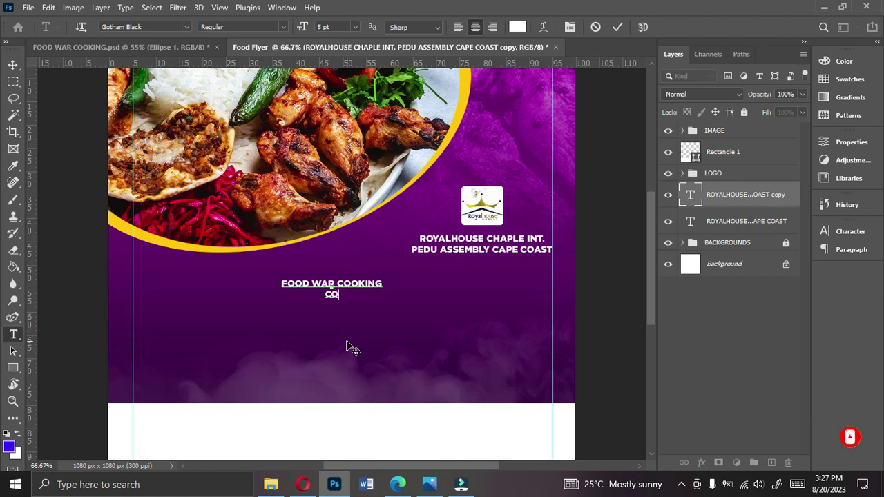
type("MPE")
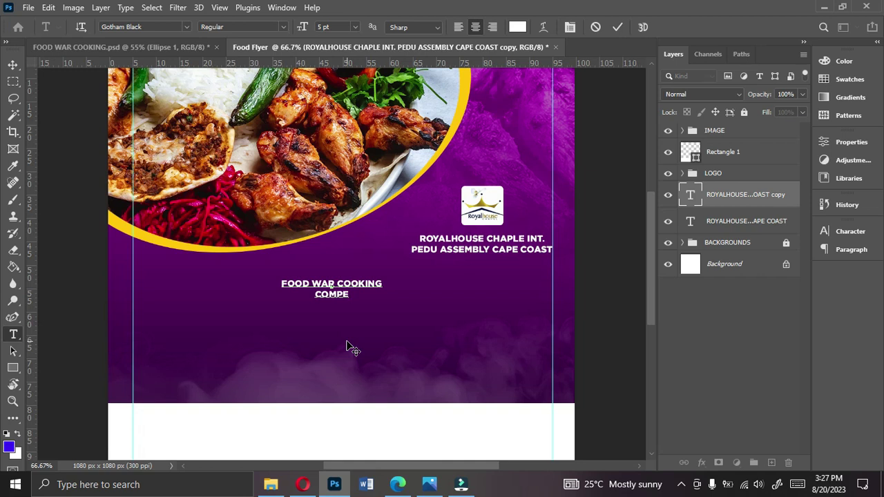
type("TITION")
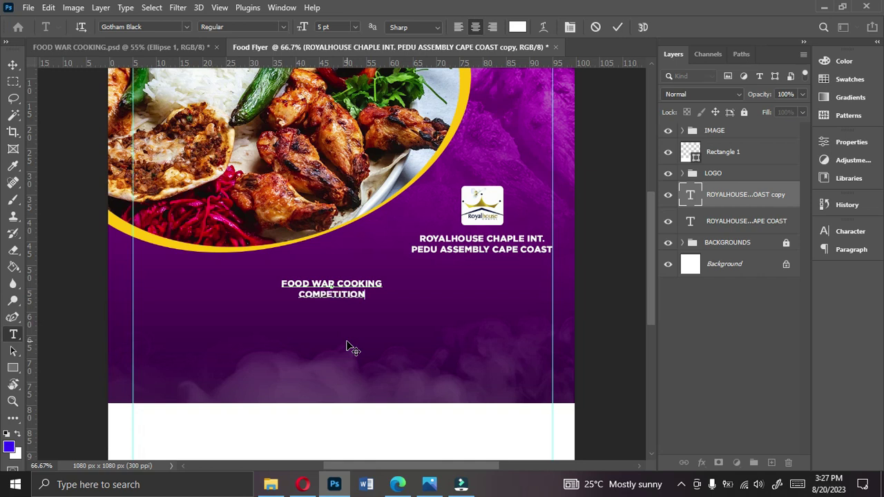
key("ctrl+a")
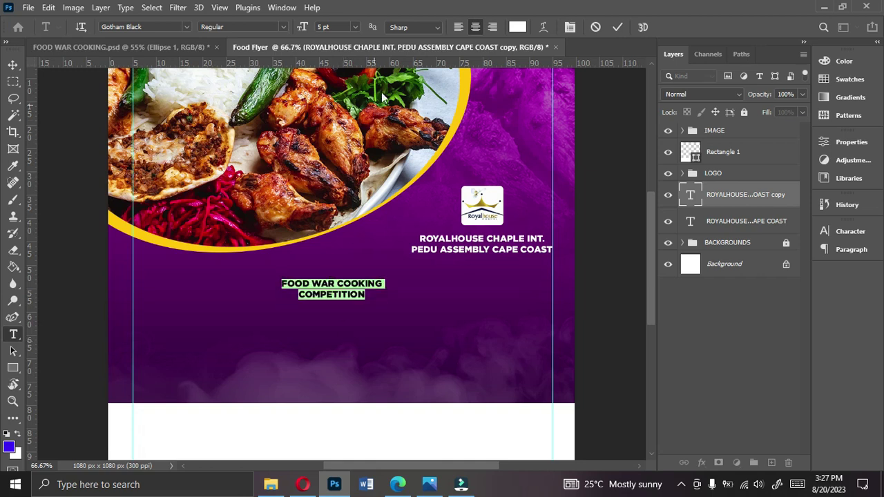
left_click(492, 27)
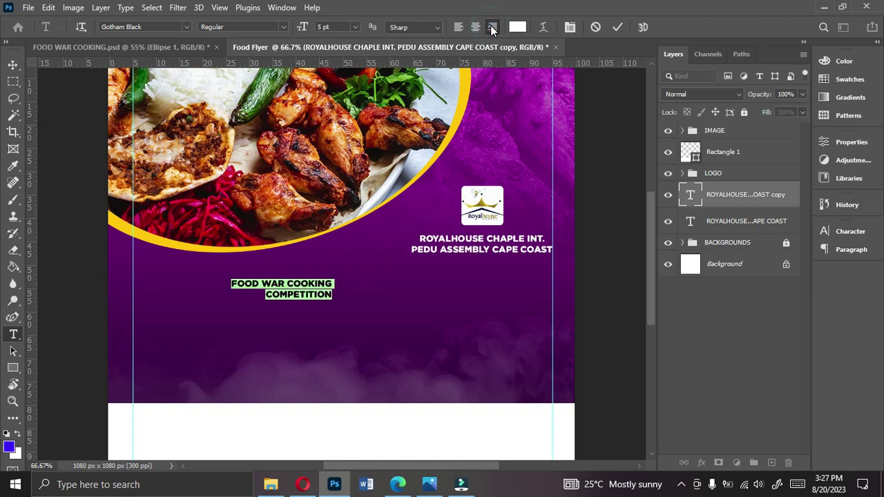
left_click(617, 27)
key("v")
left_click(845, 233)
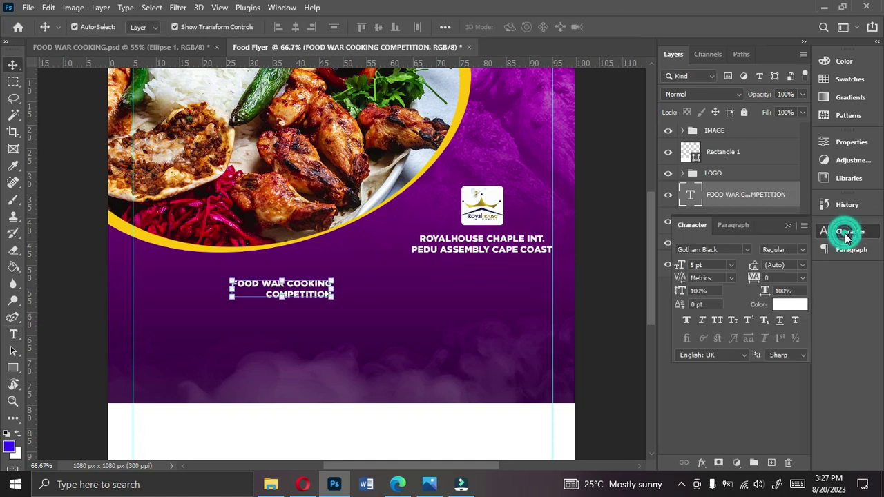
- Set the headline font to Gotham Ultra Italic at 18 pt
left_click(742, 251)
left_click(742, 251)
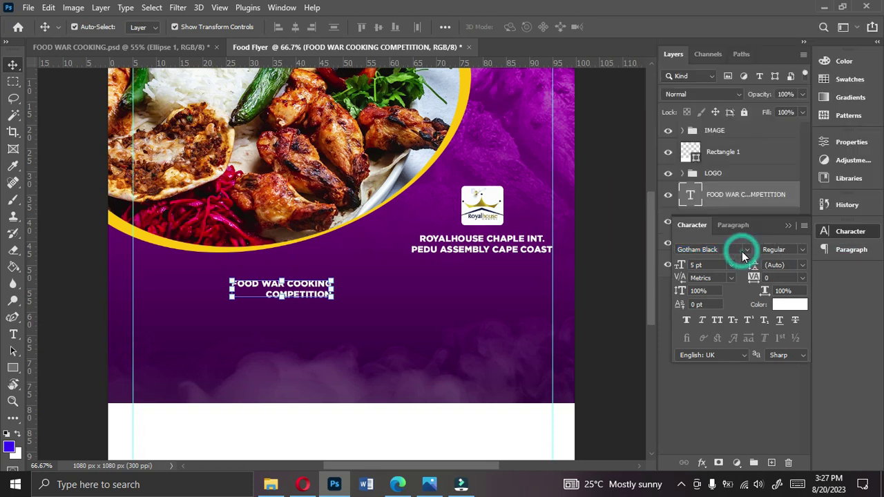
left_click(747, 251)
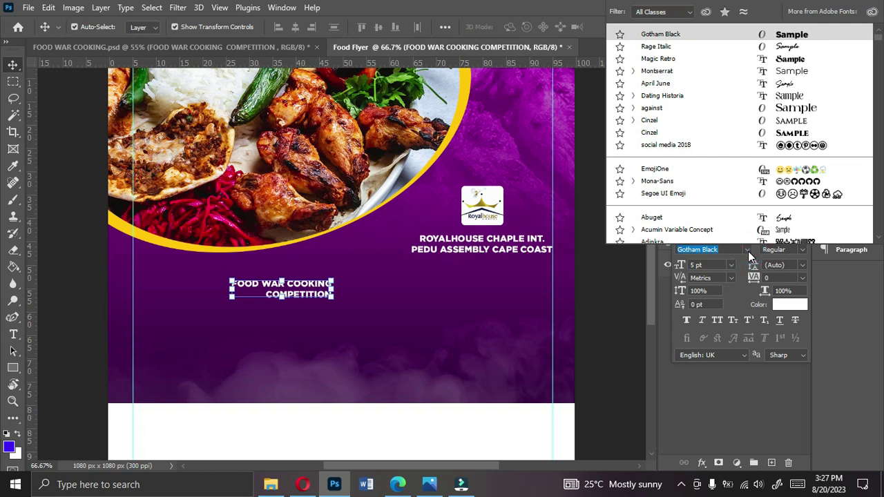
type("GOTHAM")
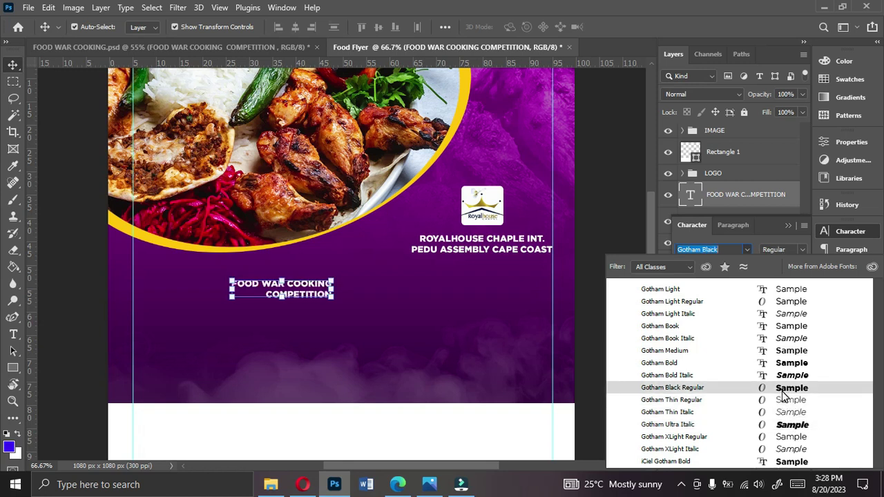
left_click(781, 429)
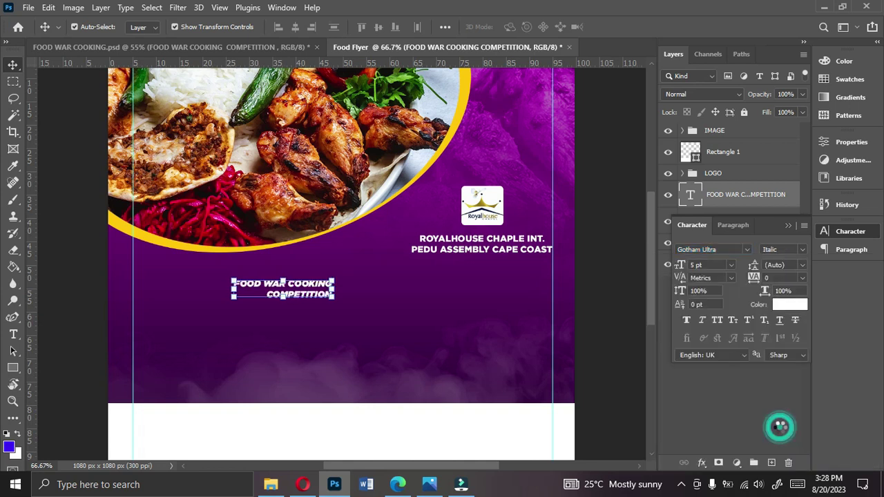
left_click(729, 265)
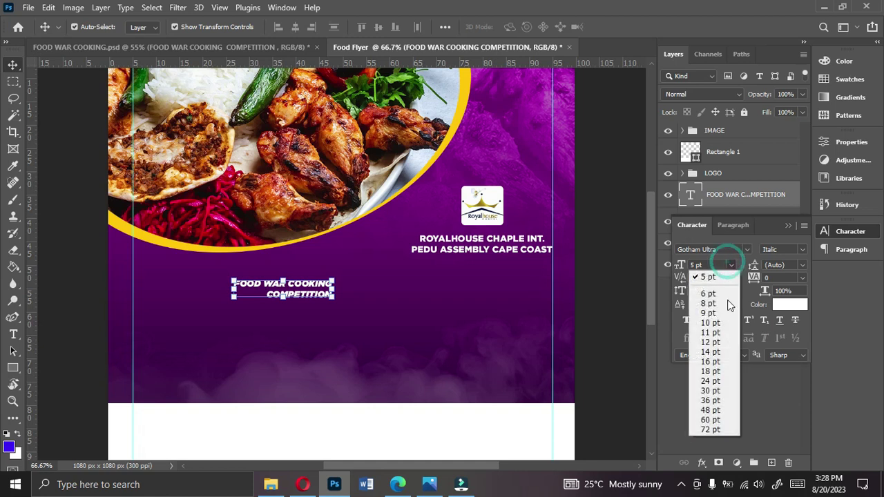
left_click(722, 374)
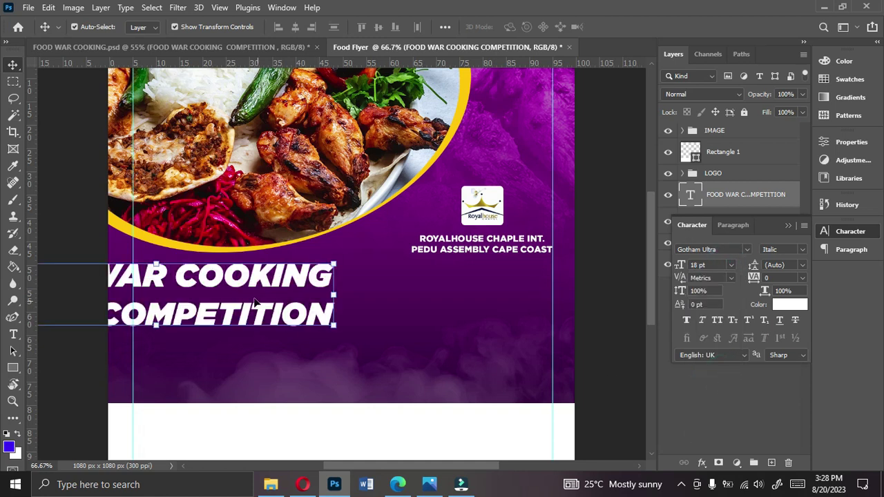
- Position the headline beneath the venue text and select the word COOKING
left_click_drag(274, 297, 458, 309)
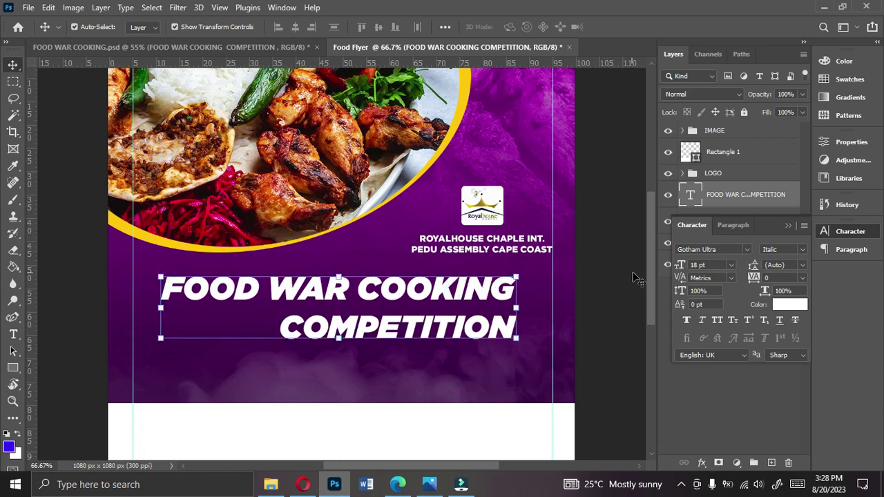
left_click_drag(648, 289, 655, 307)
left_click_drag(482, 252, 484, 254)
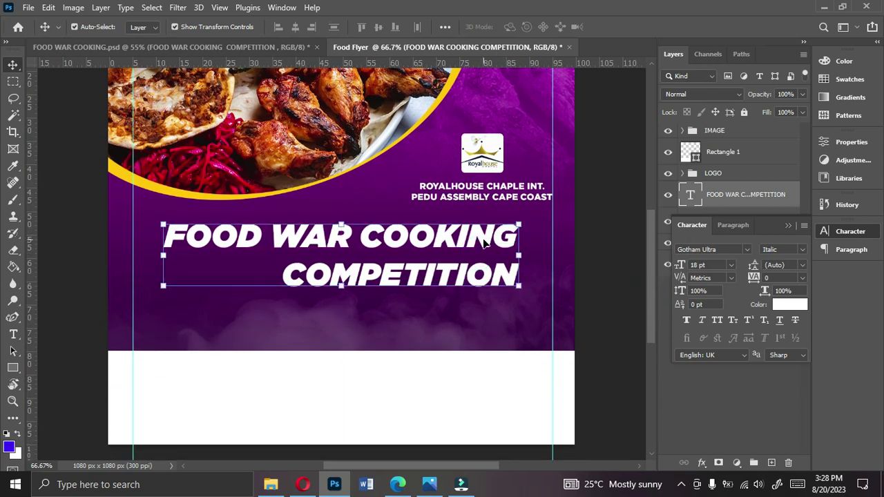
double_click(483, 238)
left_click_drag(513, 236, 368, 239)
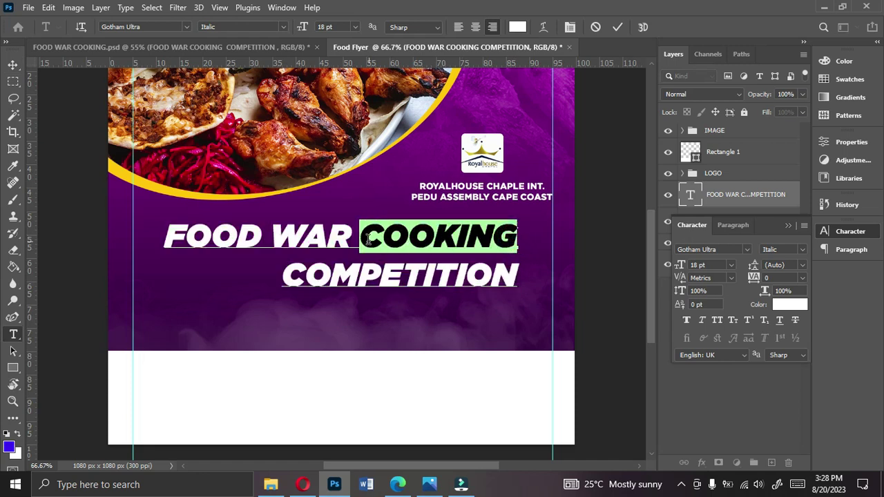
- Colour COOKING the border's yellow #ffc600 and set the headline leading to 18 pt
left_click(790, 304)
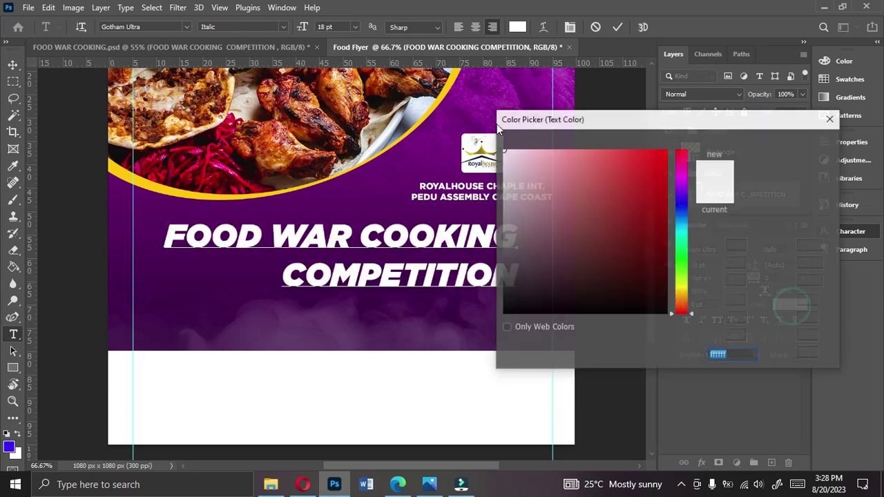
left_click(444, 91)
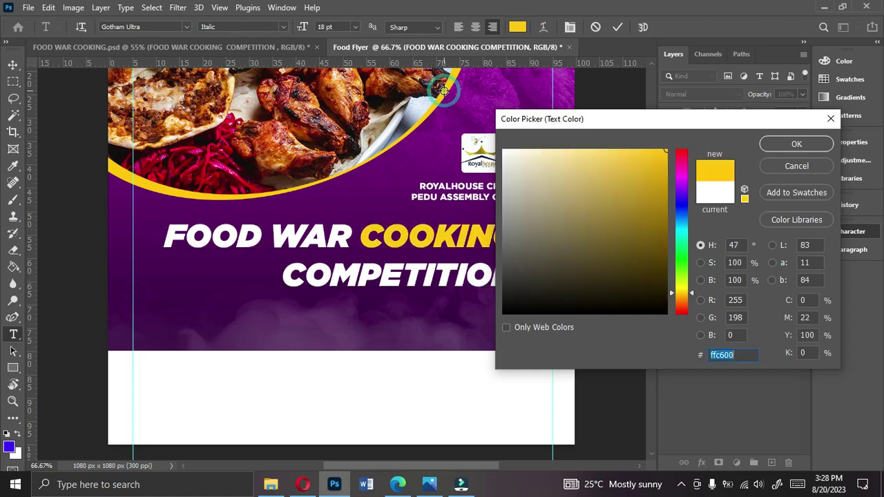
left_click(761, 146)
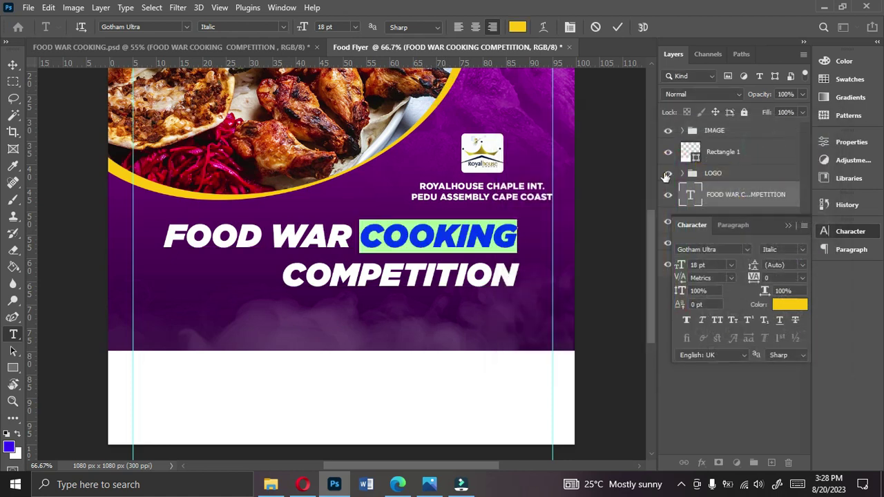
left_click(617, 27)
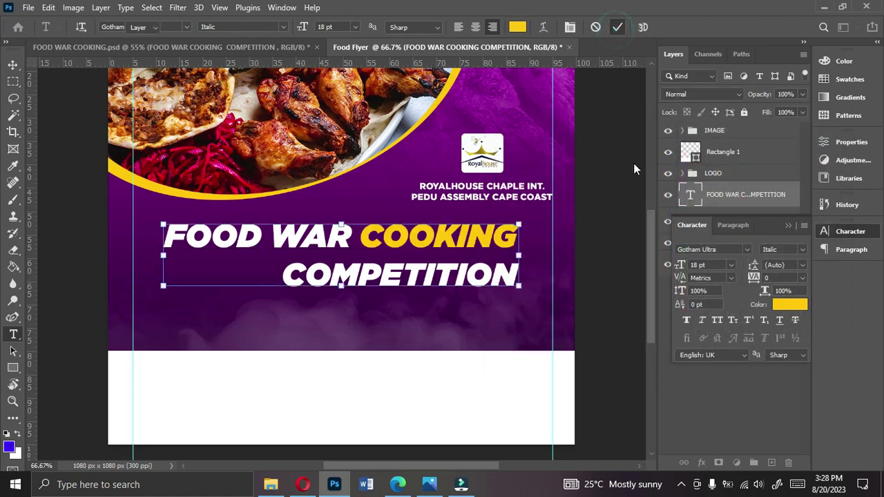
key("v")
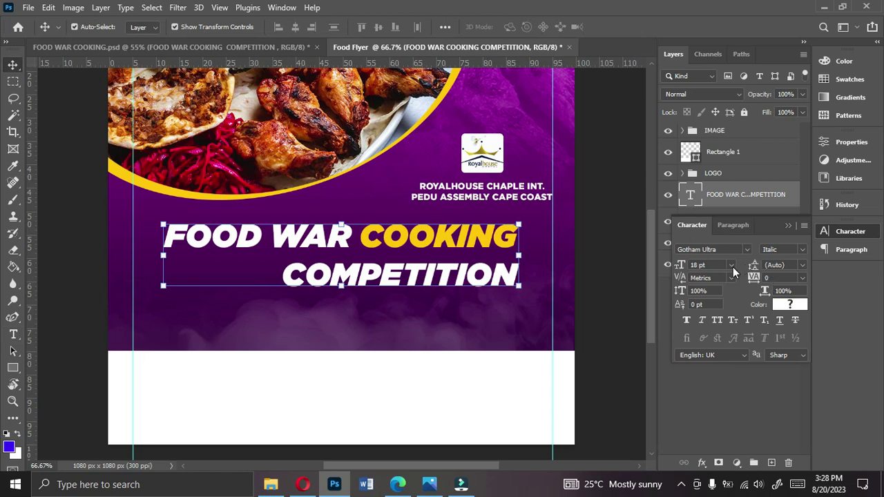
left_click_drag(755, 267, 754, 266)
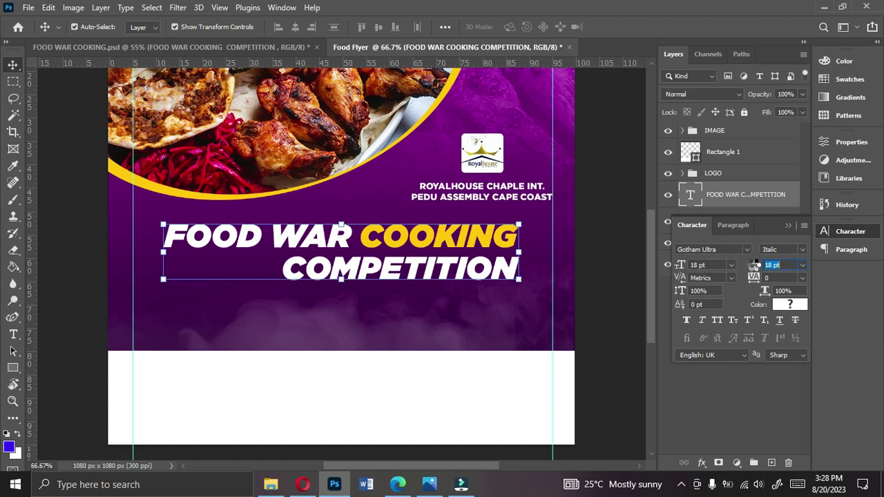
left_click(435, 486)
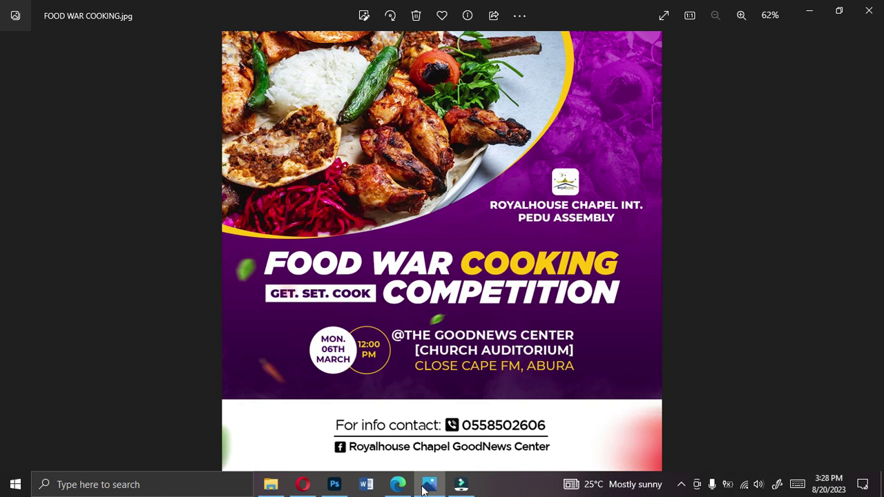
left_click(334, 486)
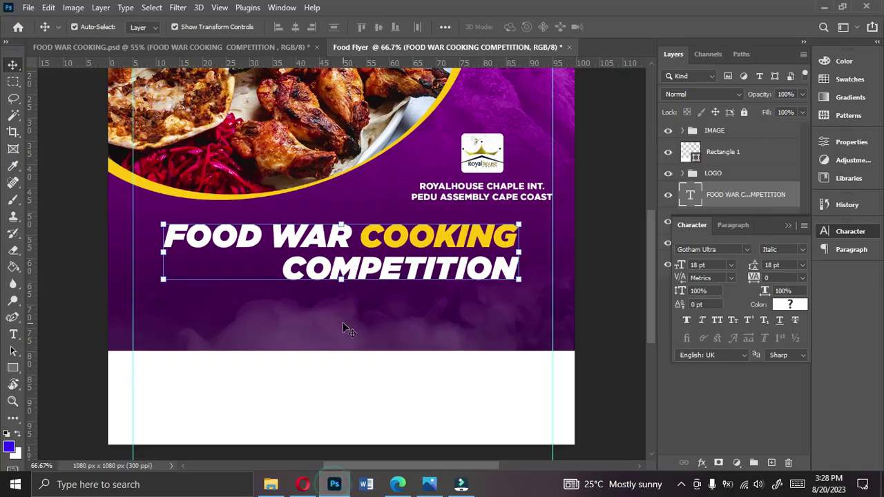
- Draw a white 258 × 50 px box to the left of COMPETITION
left_click(13, 370)
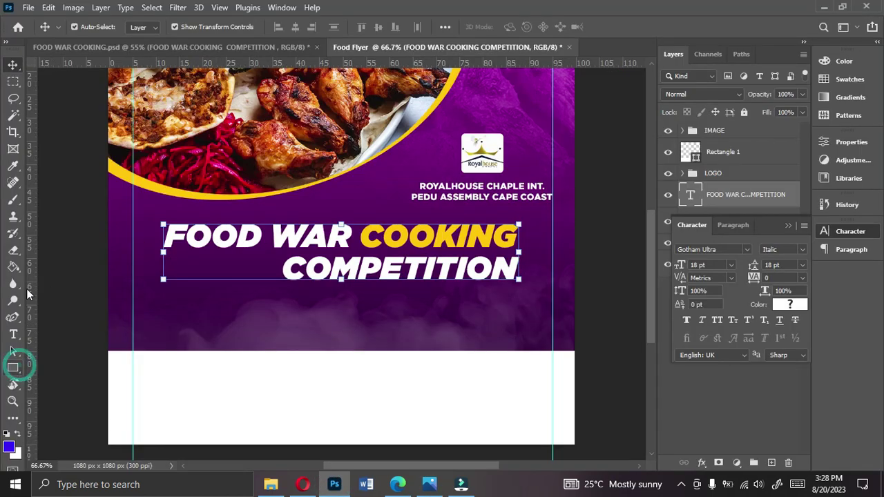
left_click_drag(174, 260, 275, 283)
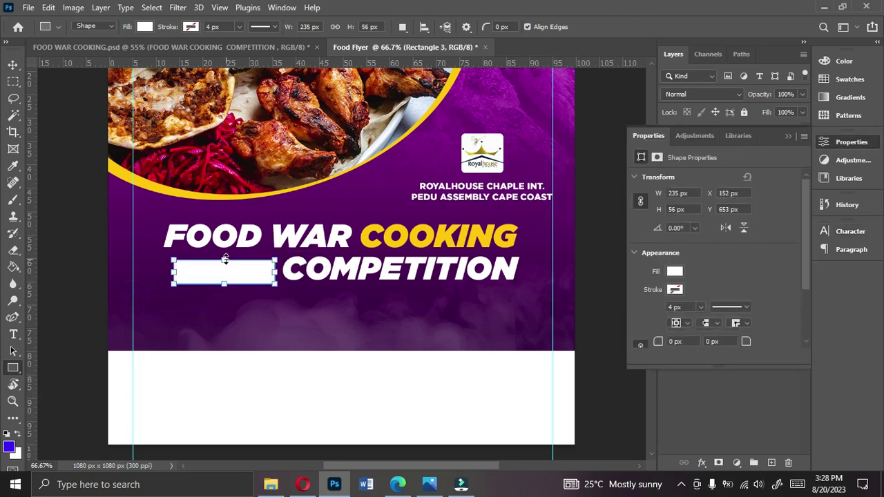
left_click_drag(224, 258, 225, 257)
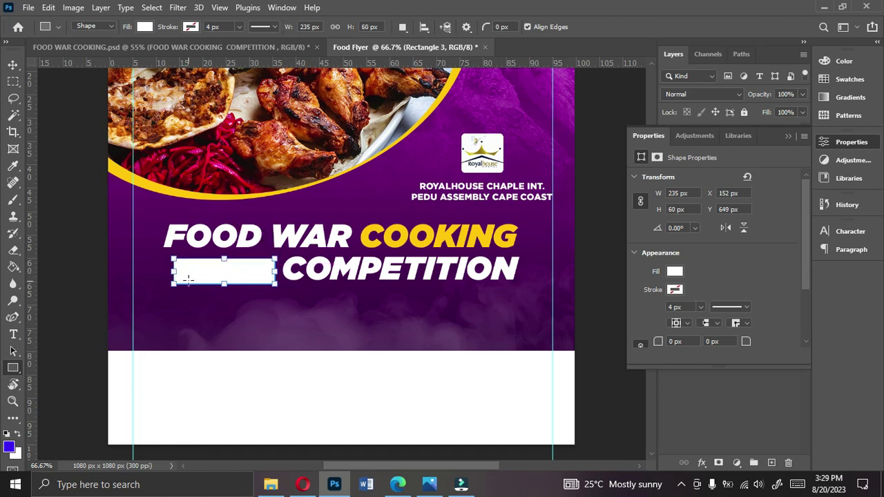
left_click_drag(174, 272, 165, 272)
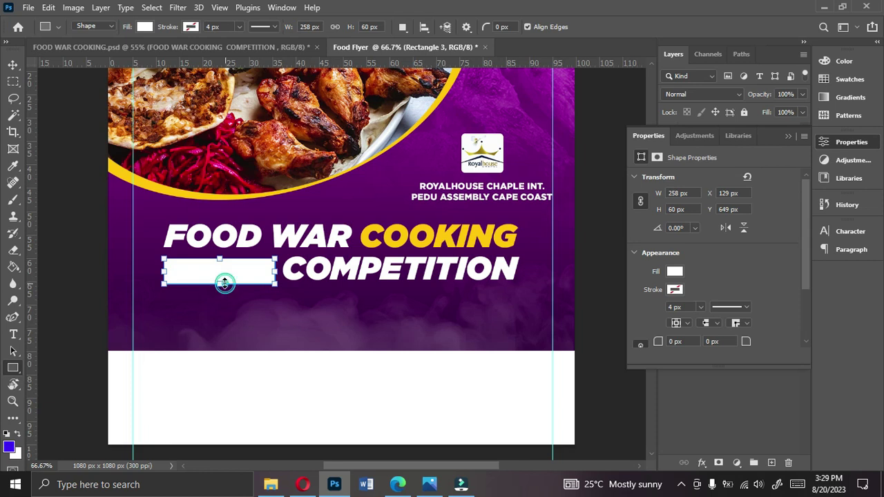
left_click_drag(224, 284, 224, 278)
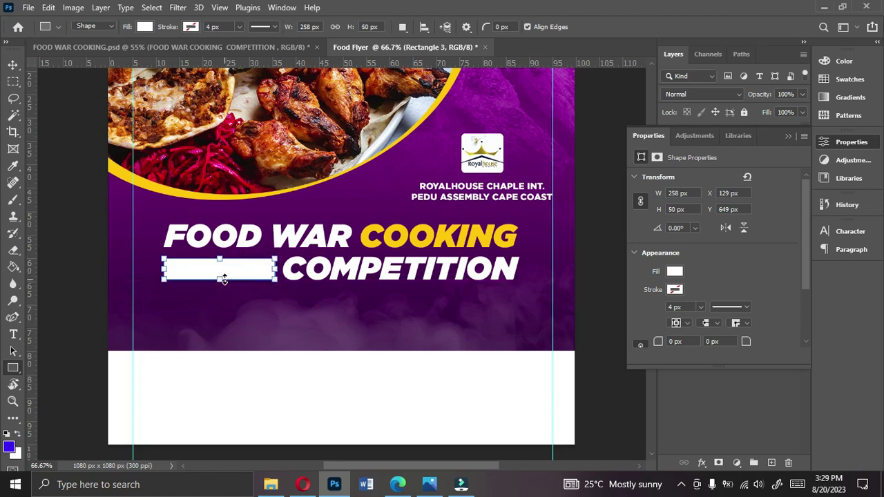
left_click(13, 64)
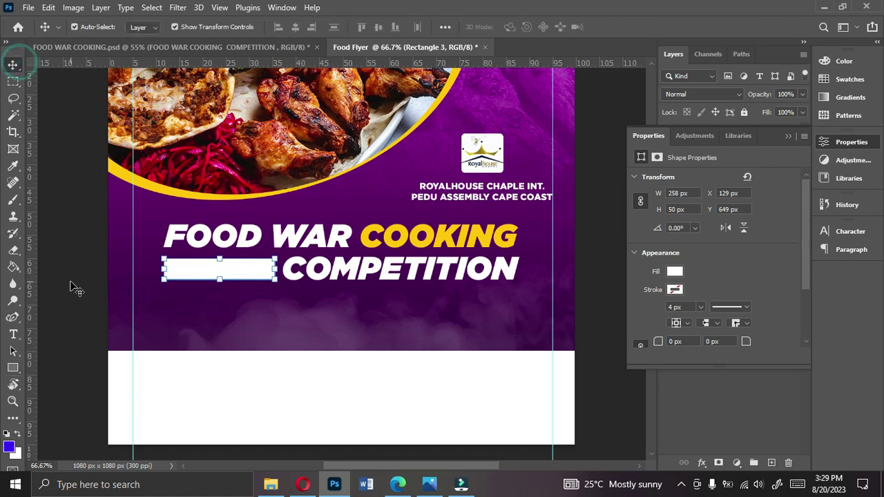
left_click(14, 334)
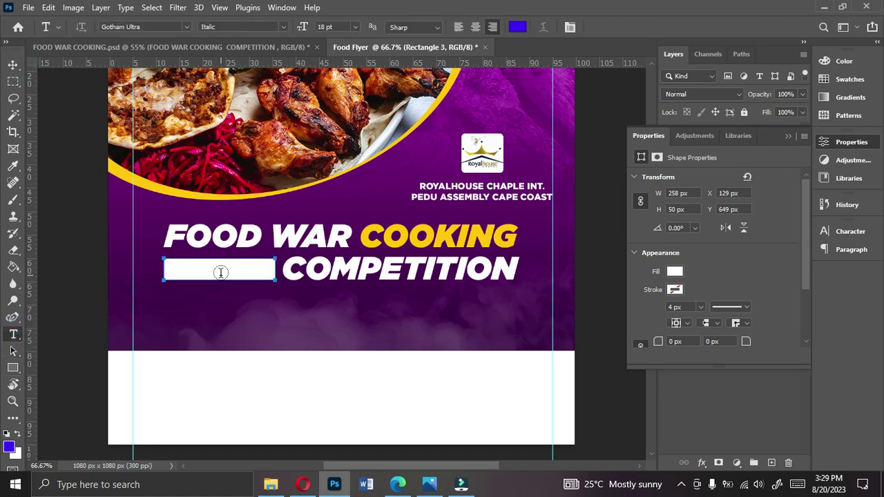
- Set new text to left-aligned dark purple #3f014d and start a text layer below the headline
left_click(789, 137)
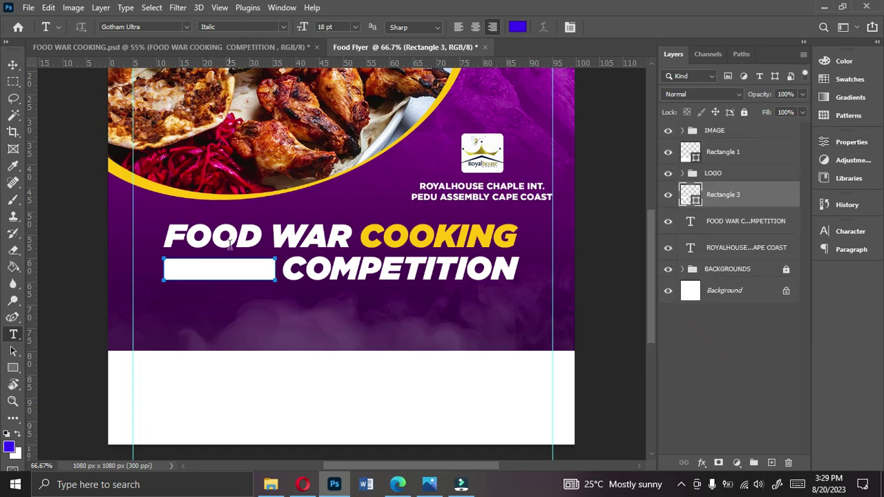
left_click(458, 27)
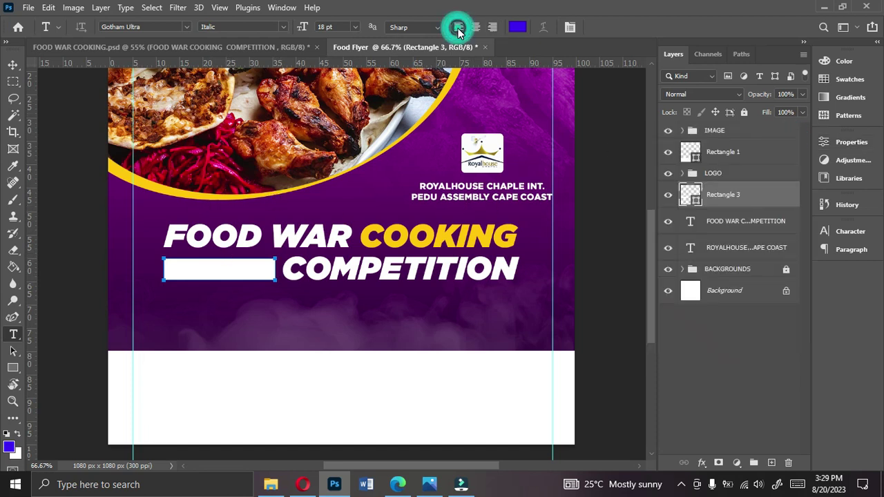
left_click(846, 229)
left_click(789, 306)
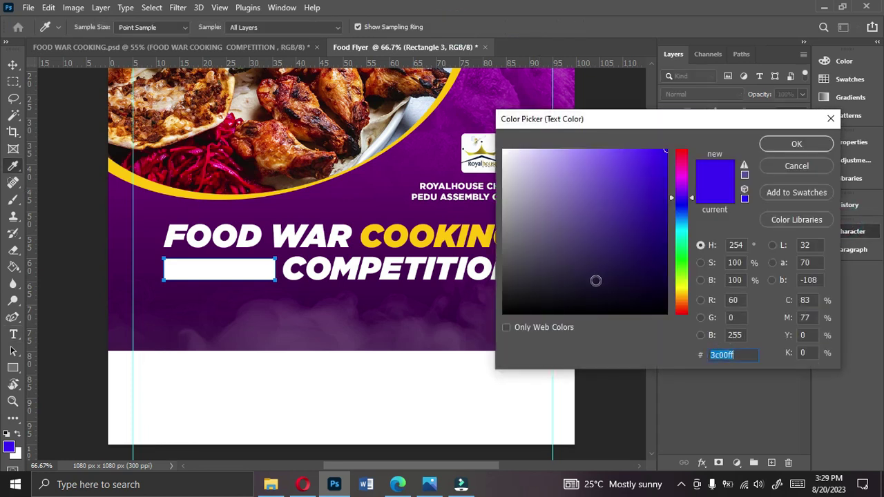
left_click(410, 290)
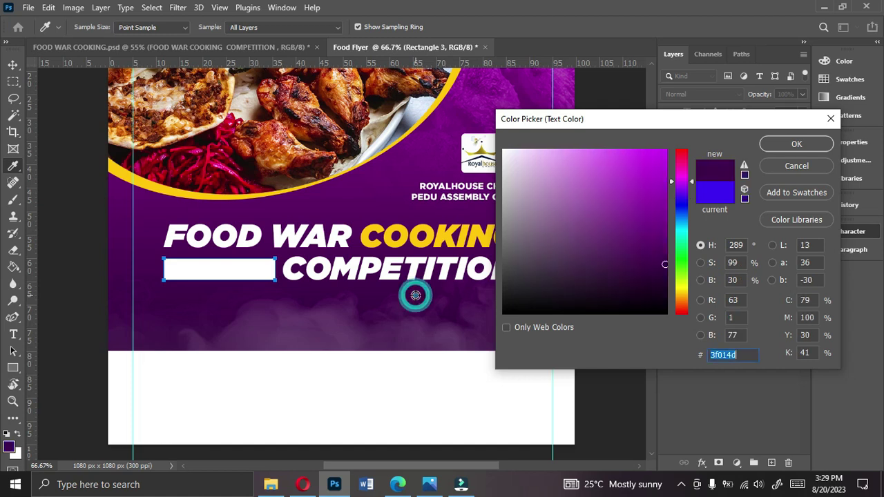
left_click(800, 144)
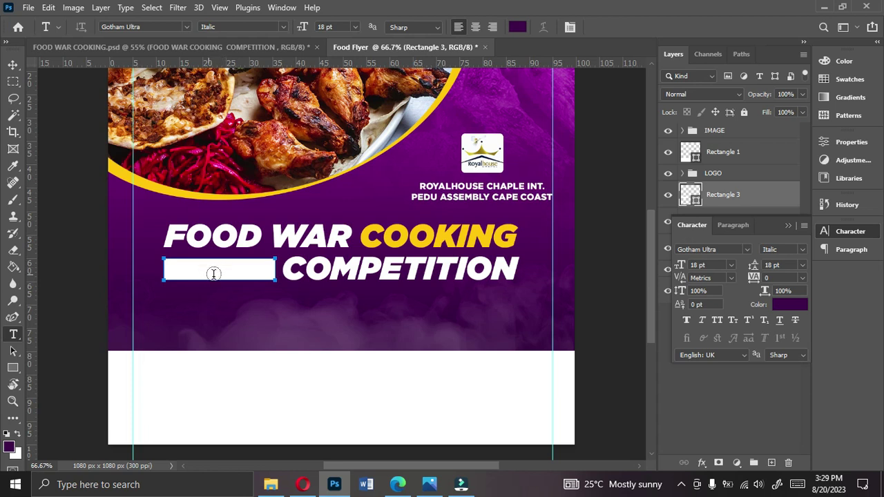
left_click(226, 316)
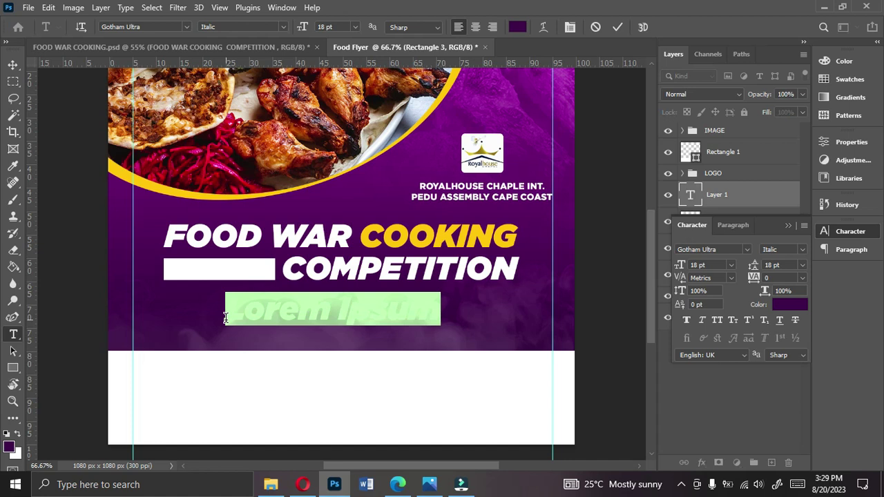
- Type GET SET COOK and set it in Gotham Black
type("GET.")
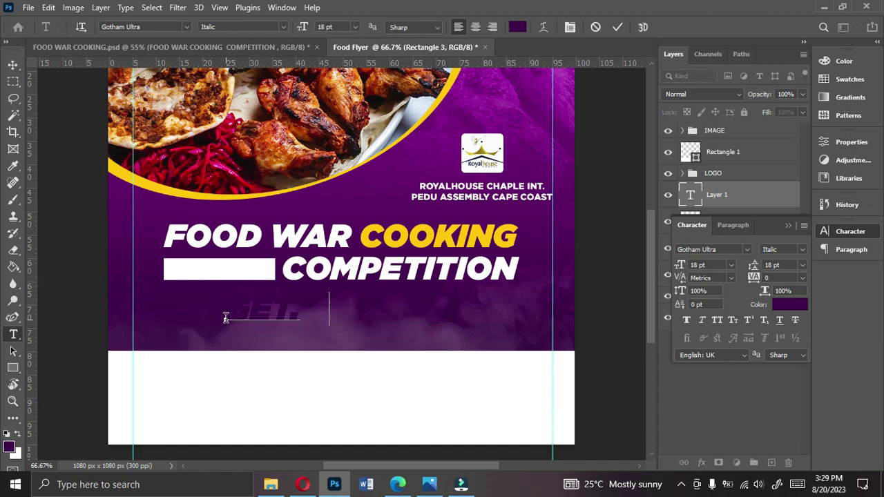
type(" SET")
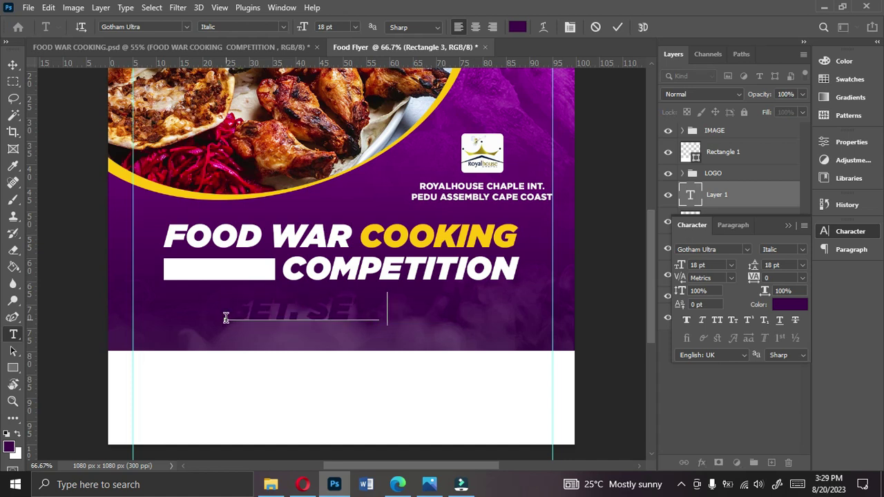
type(" COOK")
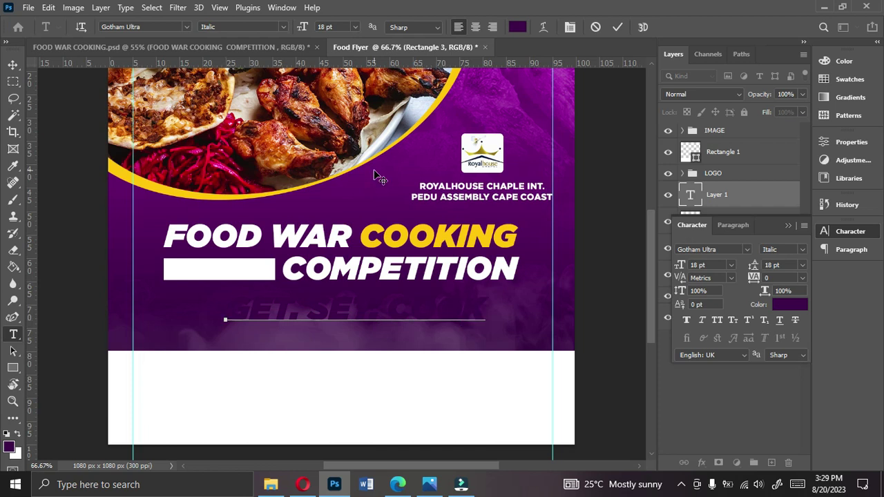
left_click(618, 27)
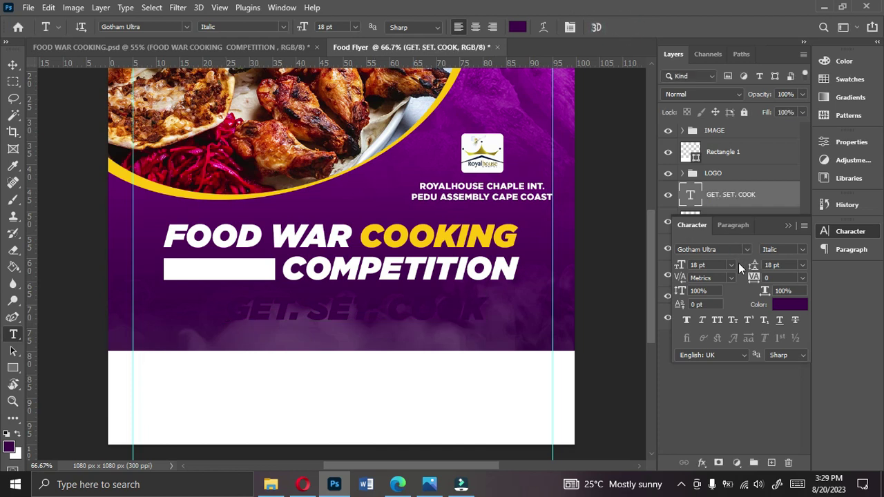
left_click(746, 250)
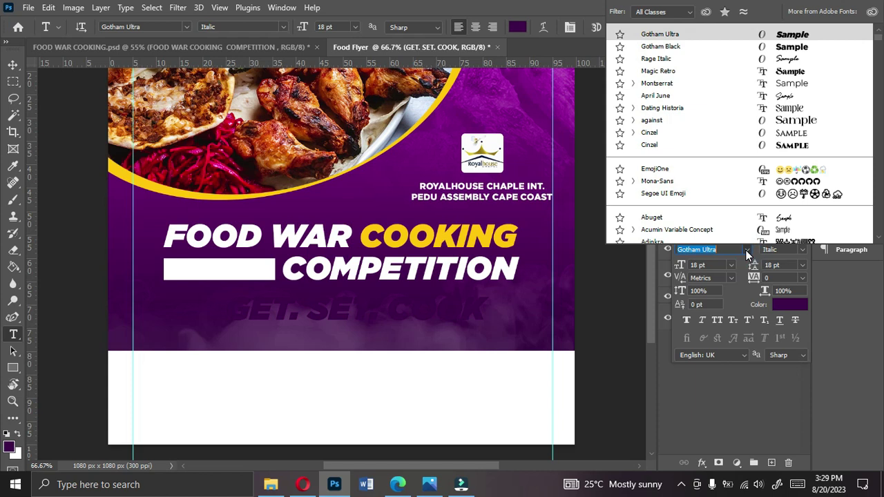
left_click(670, 47)
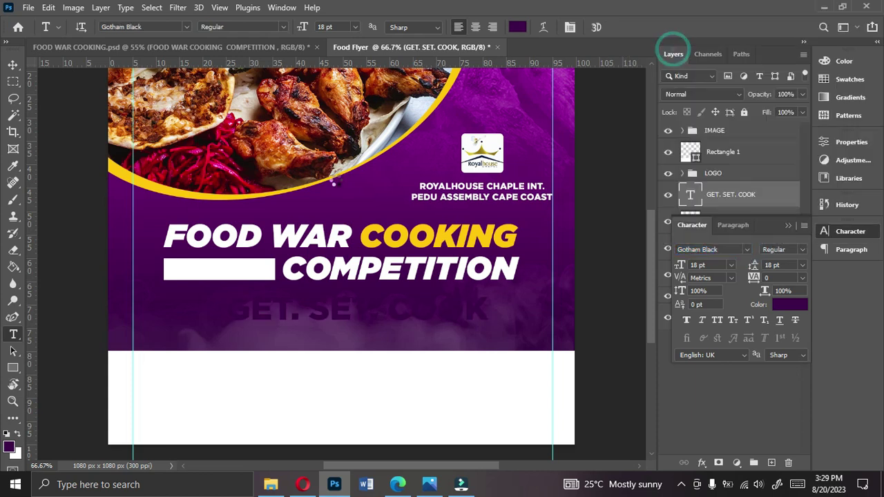
- Move and shrink the GET. SET. COOK text to fit inside the white bar
left_click(13, 64)
left_click_drag(386, 310, 325, 273)
left_click_drag(428, 271, 266, 260)
left_click_drag(197, 272, 237, 270)
key("Return")
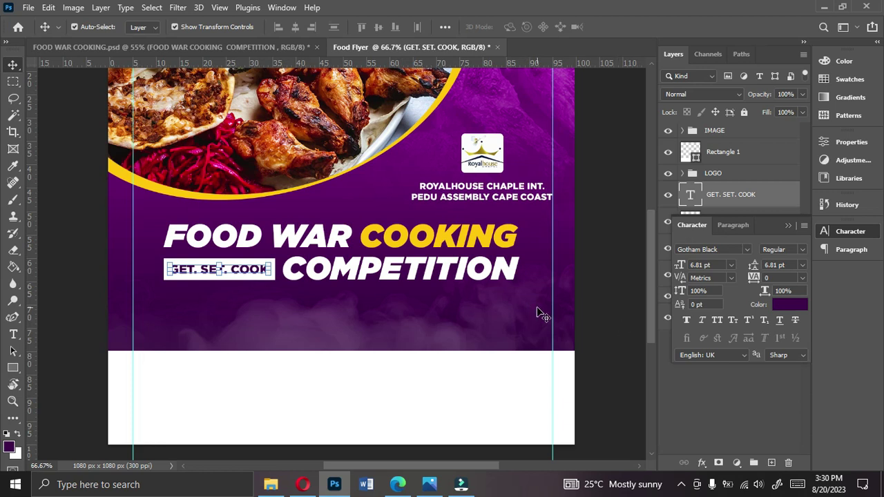
- Centre the text vertically and horizontally on the white bar
left_click(787, 228)
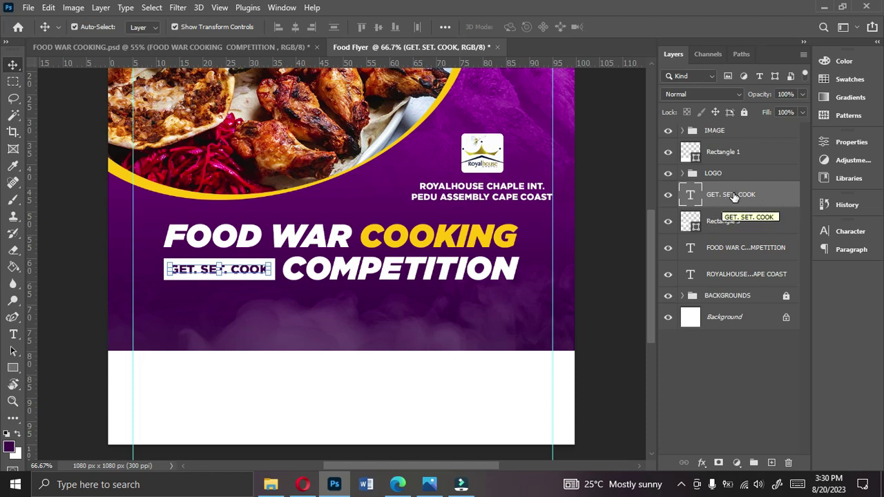
left_click(720, 222, "ctrl")
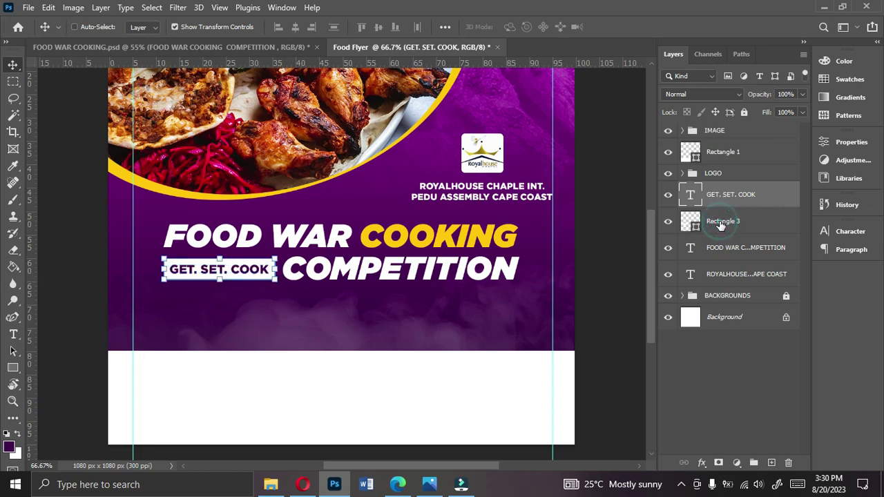
left_click(378, 26)
left_click(294, 27)
left_click(743, 260)
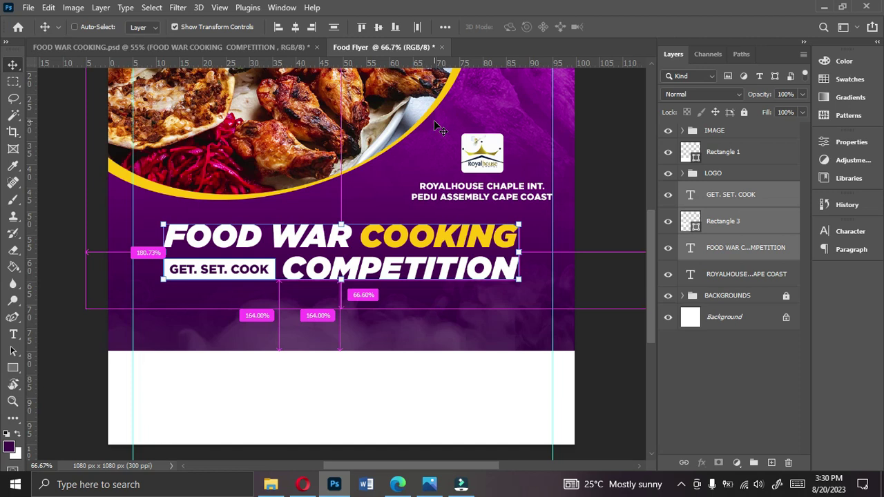
- Group the headline layers as HEADING and centre the group horizontally on the flyer
key("ctrl+g")
double_click(727, 191)
type("HEADING")
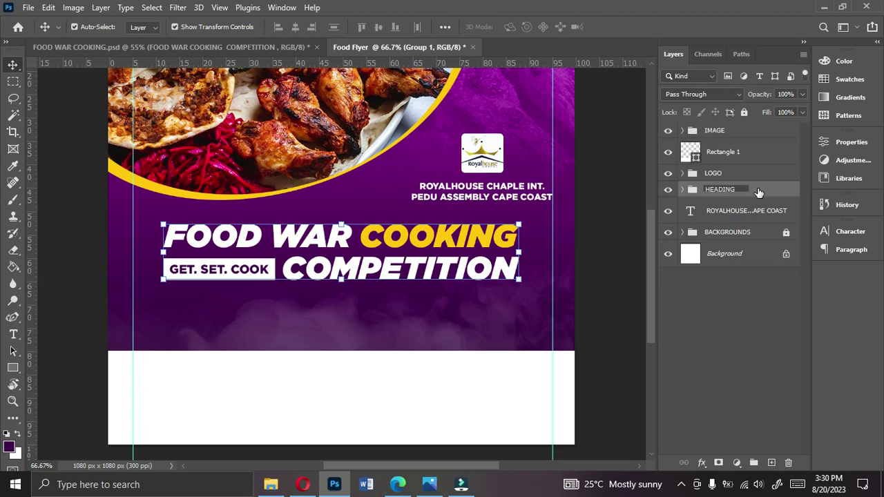
key("Return")
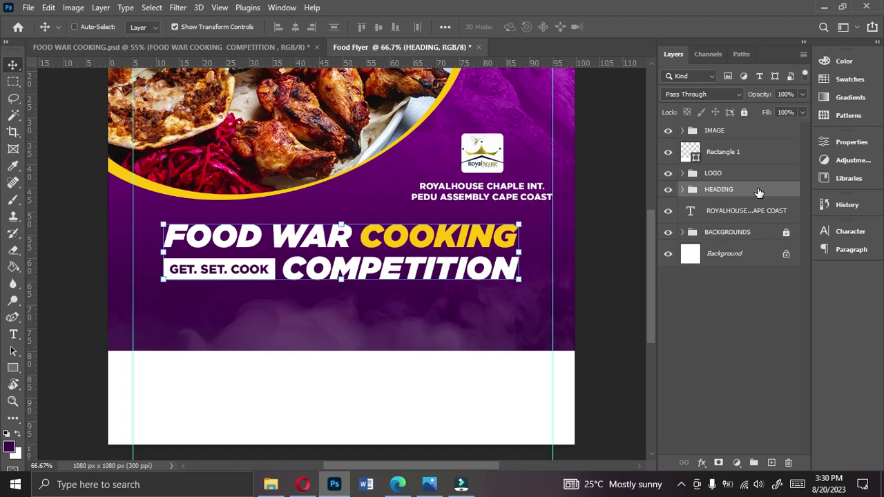
left_click(75, 27)
key("ctrl+a")
left_click(295, 28)
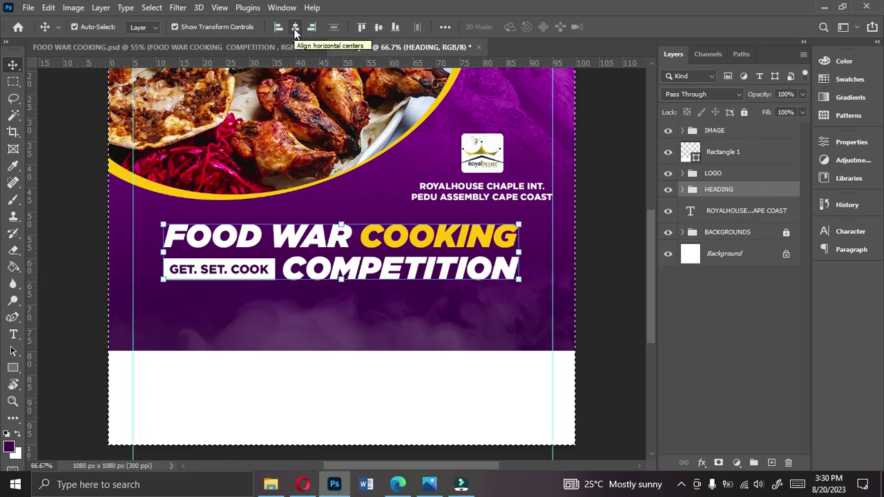
key("ctrl+d")
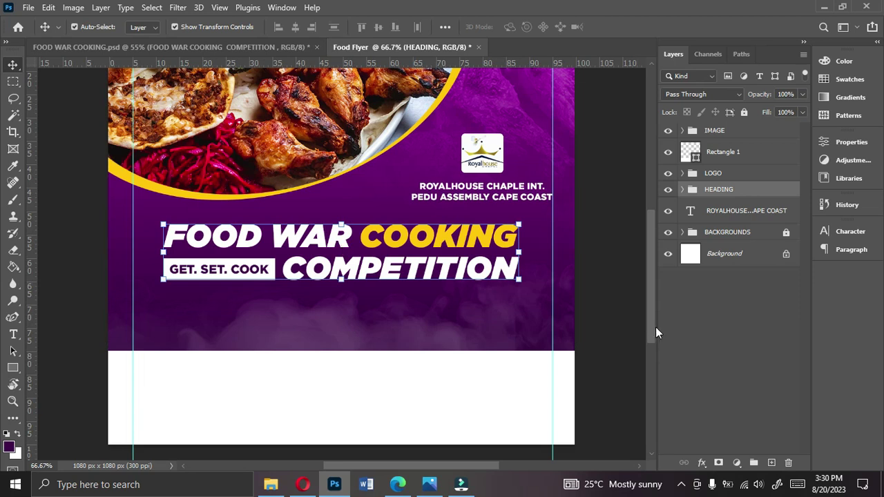
- Drag the white footer bar lower and compare against the reference flyer
scroll(651, 298, "down", 3)
left_click_drag(455, 378, 455, 401)
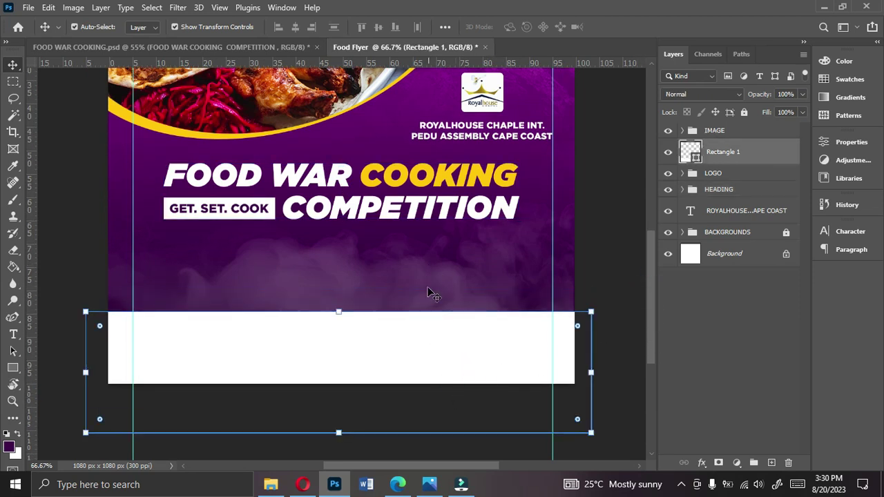
key("alt+Tab")
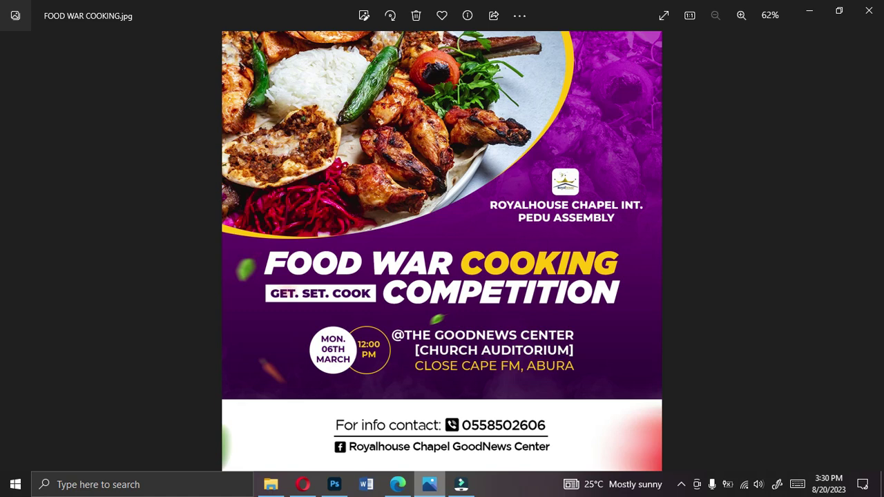
key("alt+Tab")
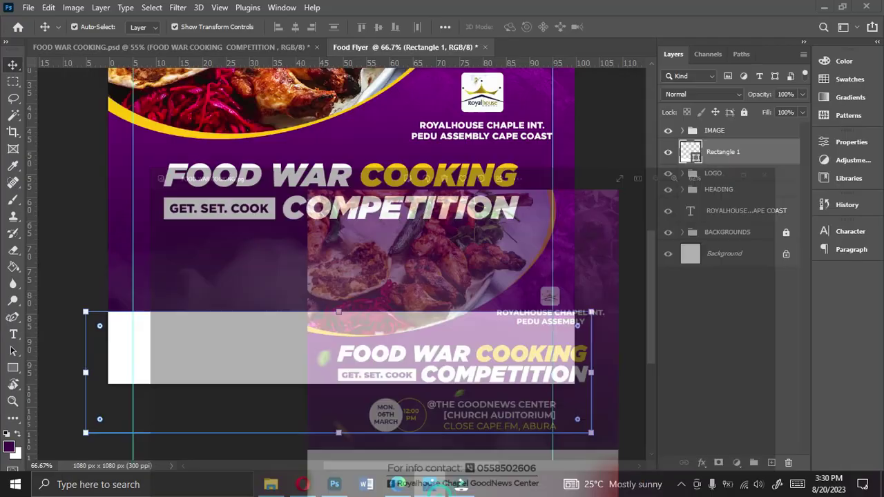
- Move the Rectangle 1 footer layer below the ROYALHOUSE text, just above BACKGROUNDS
mouse_move(724, 170)
left_mouse_down()
mouse_move(725, 150)
mouse_move(729, 162)
left_mouse_up()
left_click(727, 158)
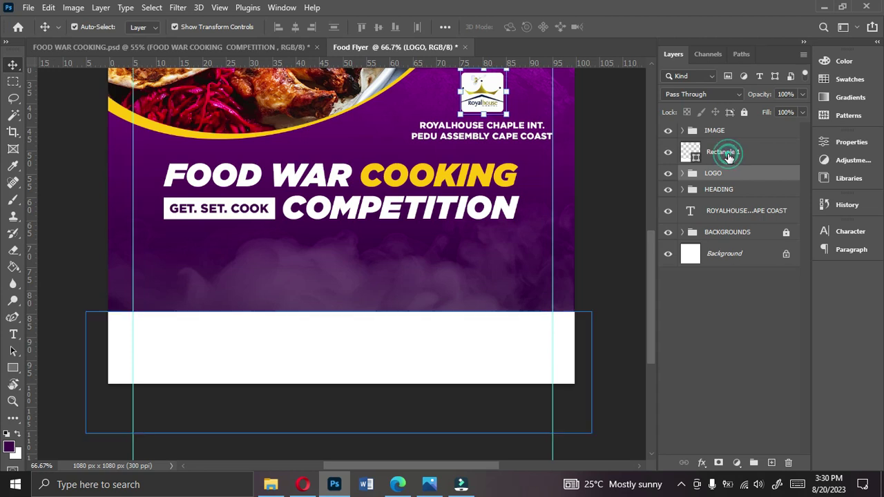
left_click_drag(728, 158, 729, 218)
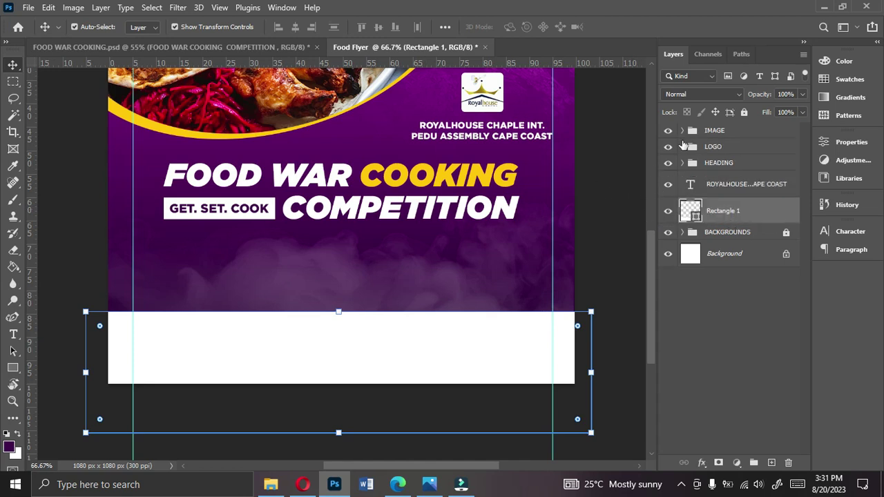
left_click(704, 135)
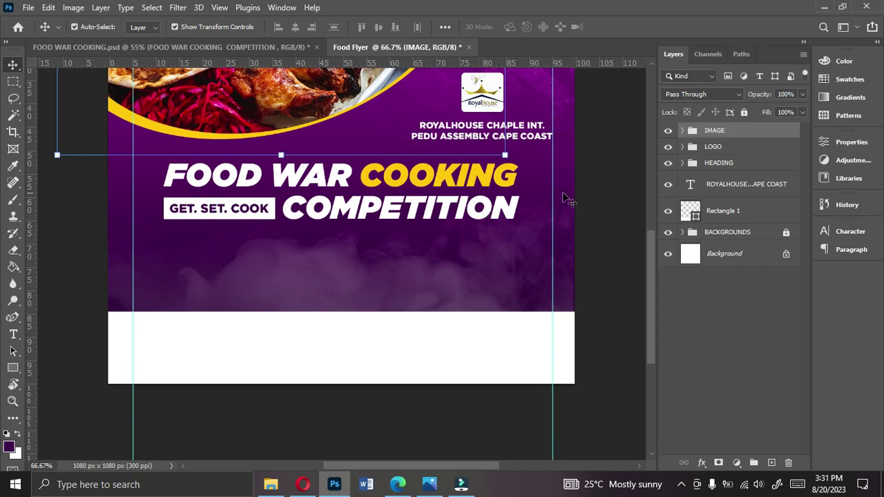
left_click(545, 136)
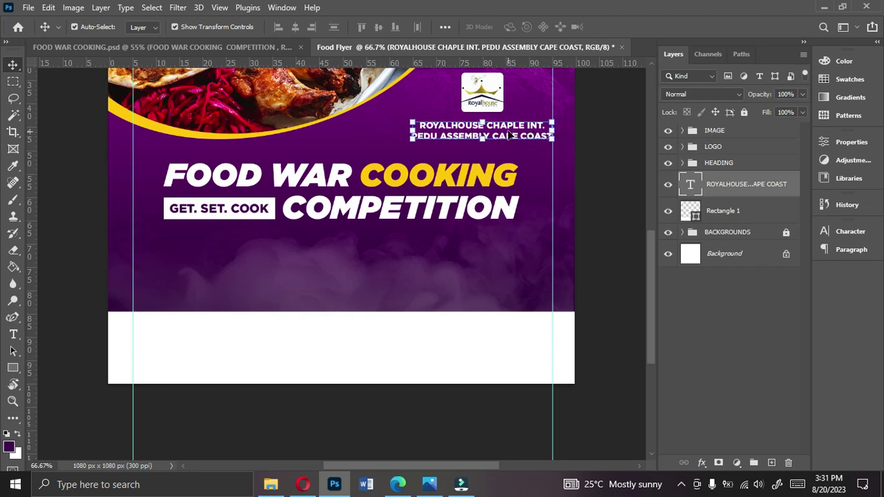
- Alt-drag a copy of the ROYALHOUSE text below the COMPETITION headline and enter it for editing
left_click_drag(509, 136, 392, 281)
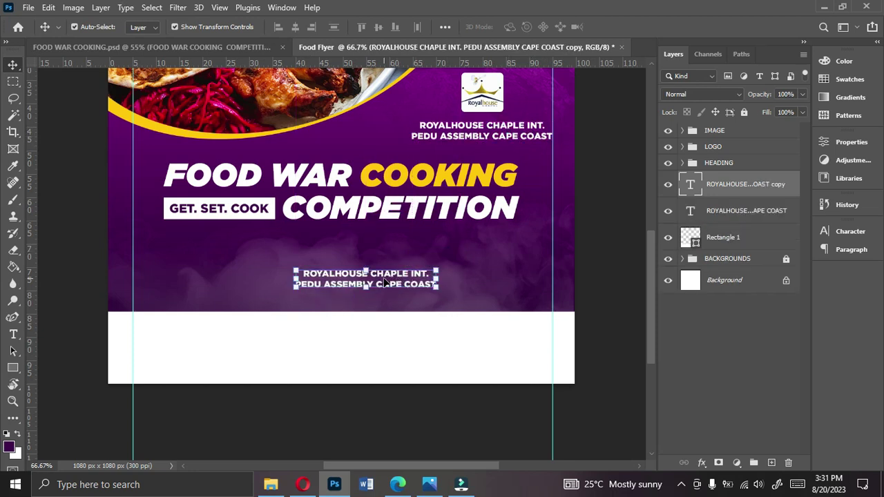
double_click(381, 282)
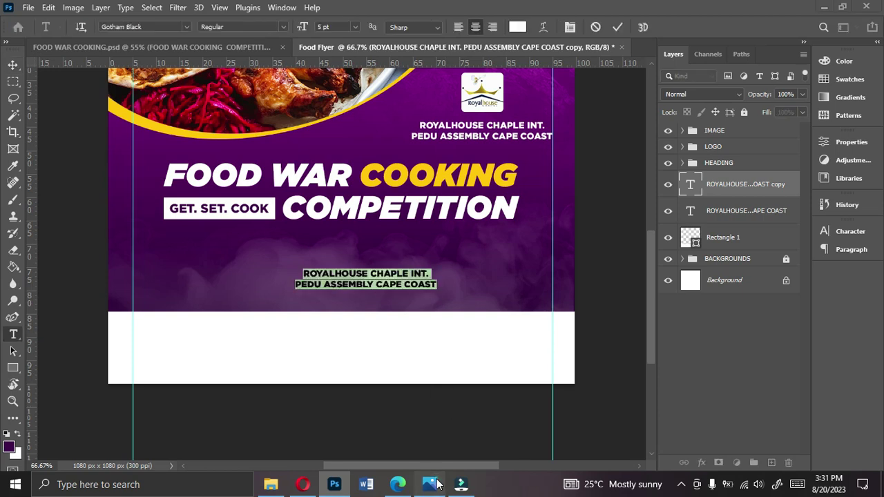
left_click(430, 484)
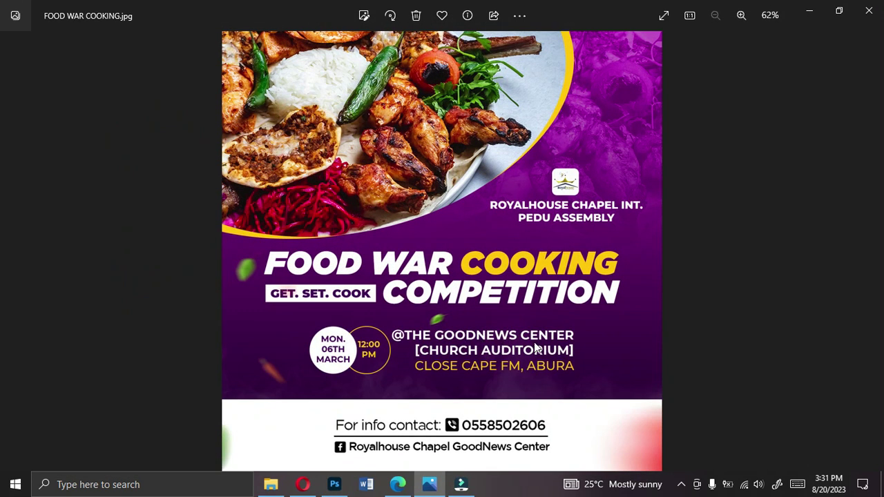
left_click(427, 487)
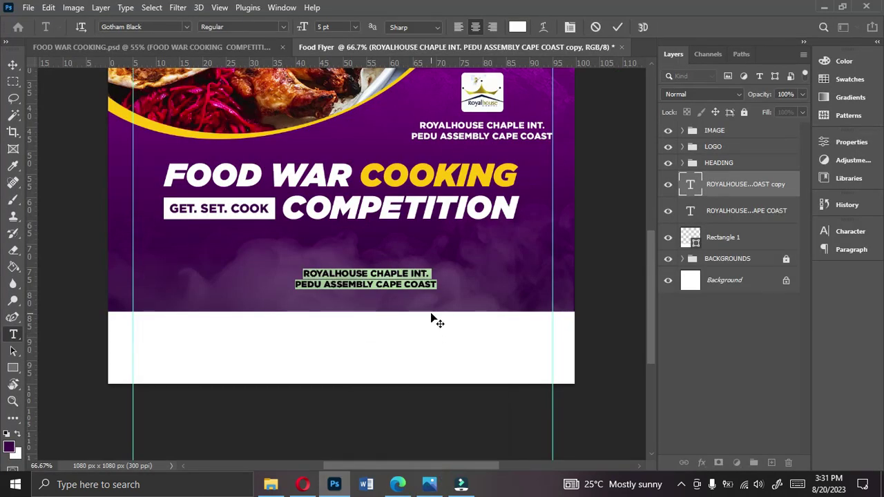
- Retype the copy as GOODNEWS CENTER / [CHURCH AUDITORIUM] / CLOSE TO CAPE FM, ABURA, right-aligned
type("G")
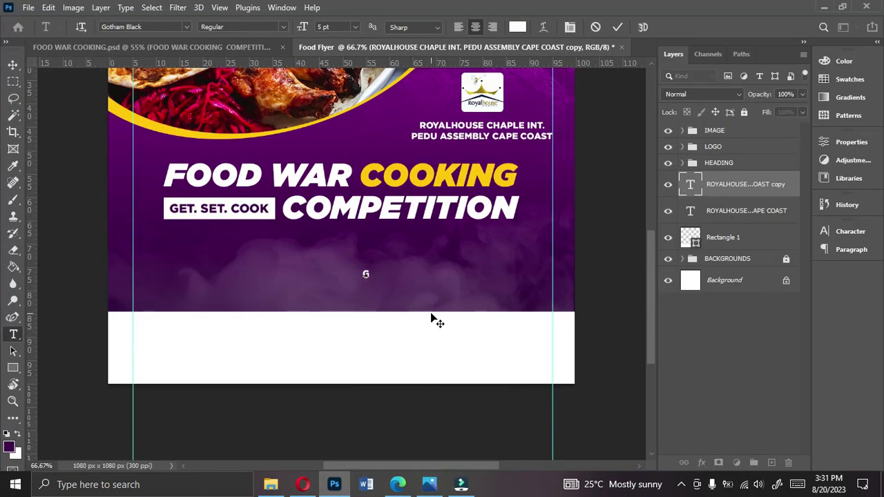
type("OODNE")
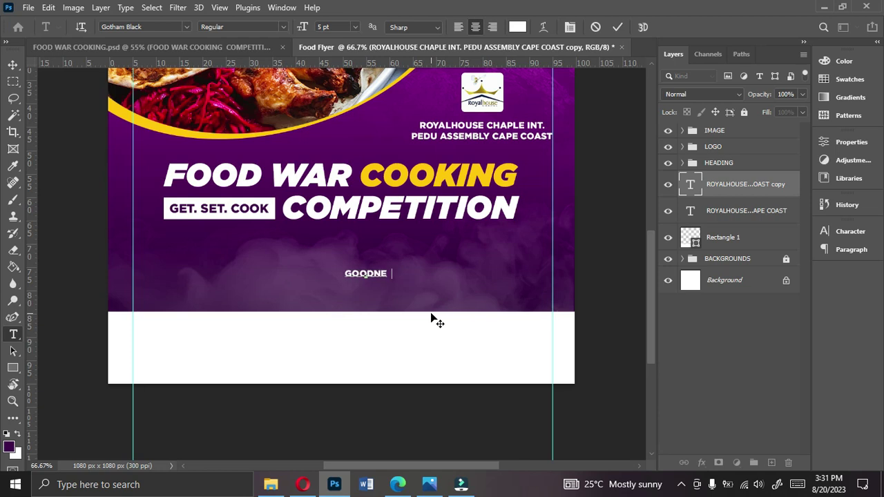
type("WS CE NTER1")
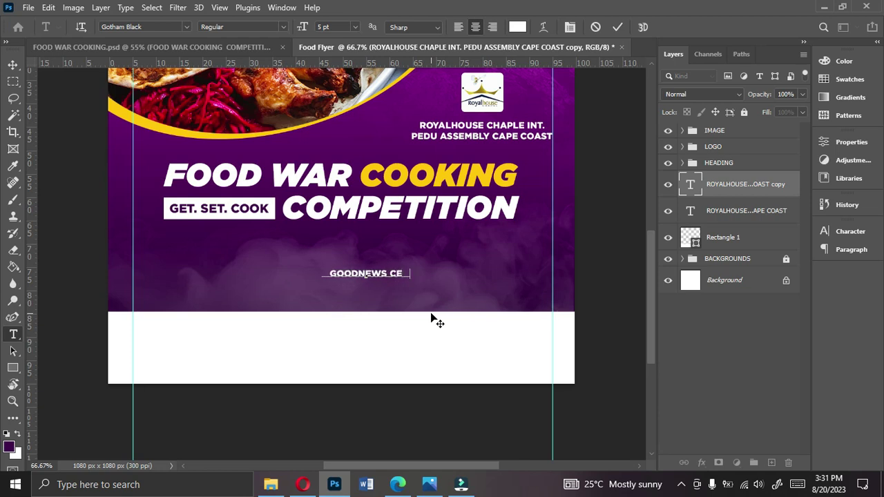
key("Left")
key("Left")
key("Left")
key("Left")
key("Left")
key("BackSpace")
key("End")
key("BackSpace")
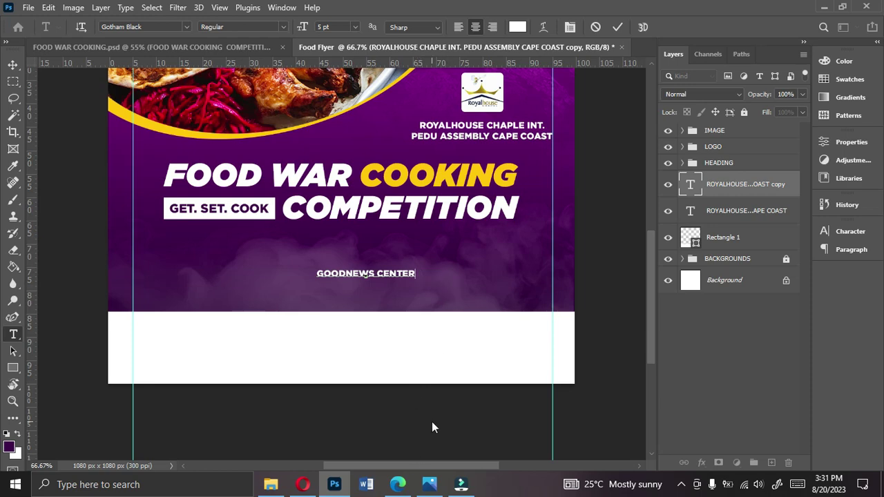
key("Return")
type("[CHURCH AUDITORIUM]")
key("Return")
type("CLOSE TO CAPE FM, ABURA")
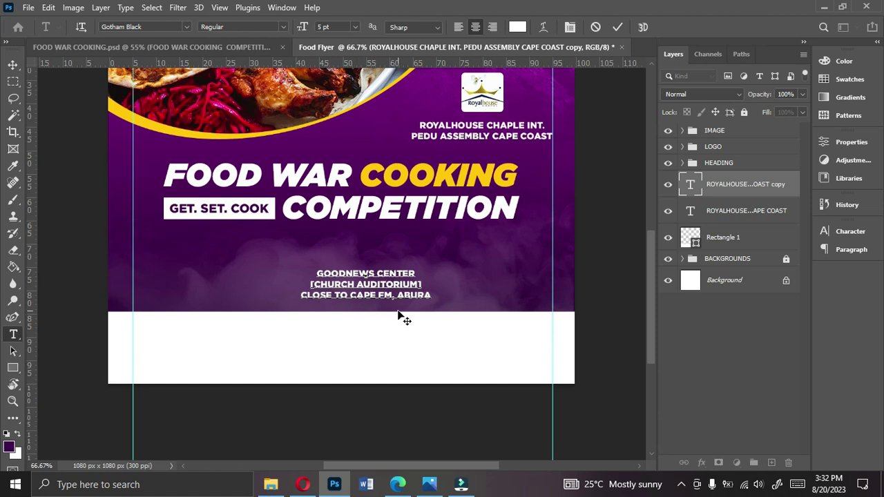
key("ctrl+a")
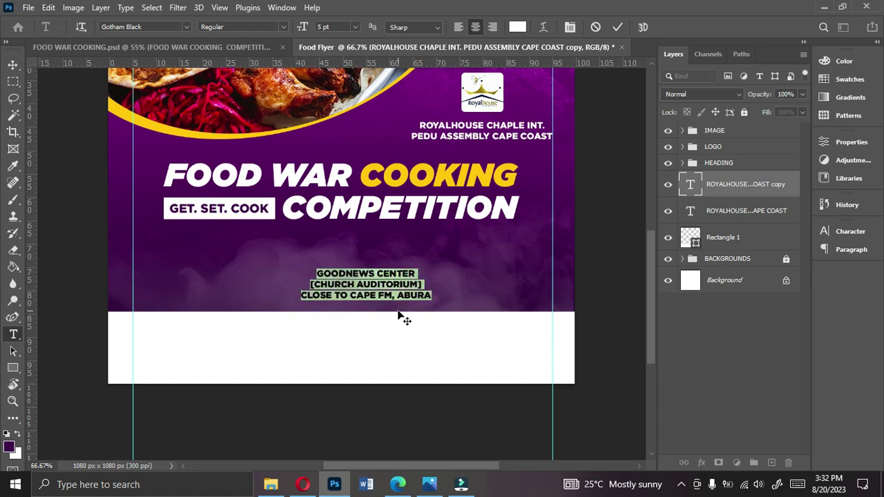
left_click(491, 34)
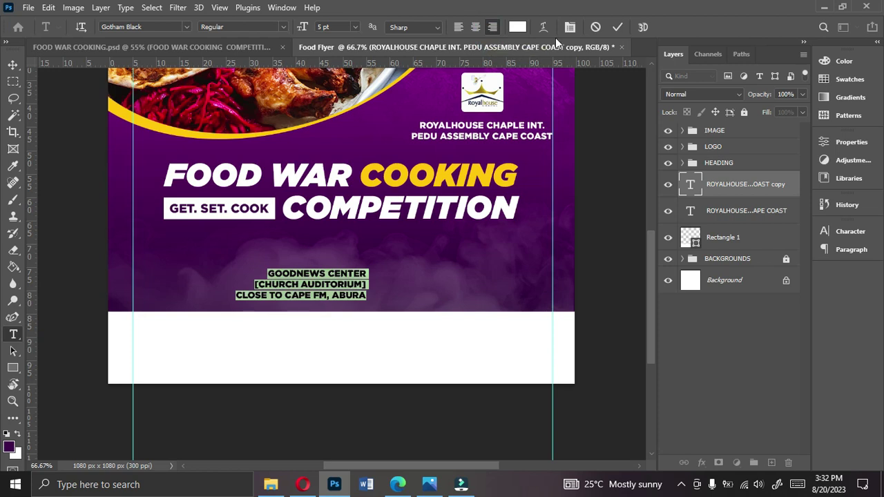
- Select the CLOSE TO CAPE FM, ABURA line and change its font to Gotham Book
left_click(331, 284)
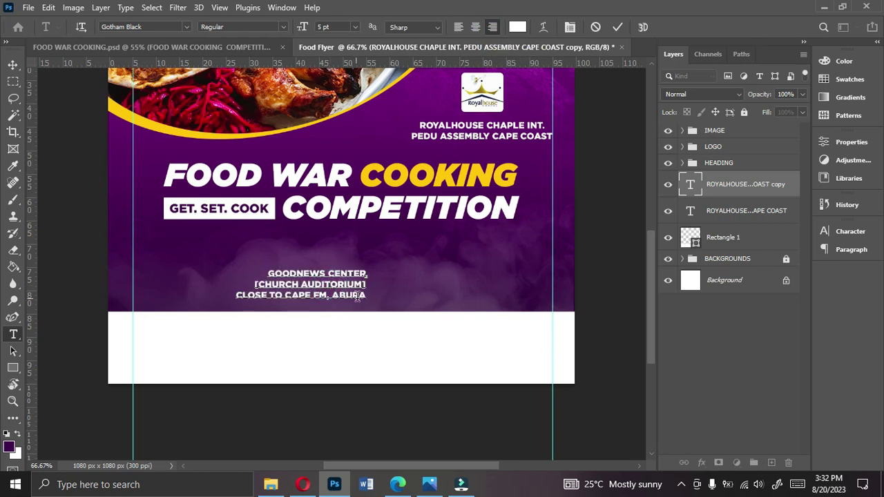
left_click_drag(368, 295, 232, 291)
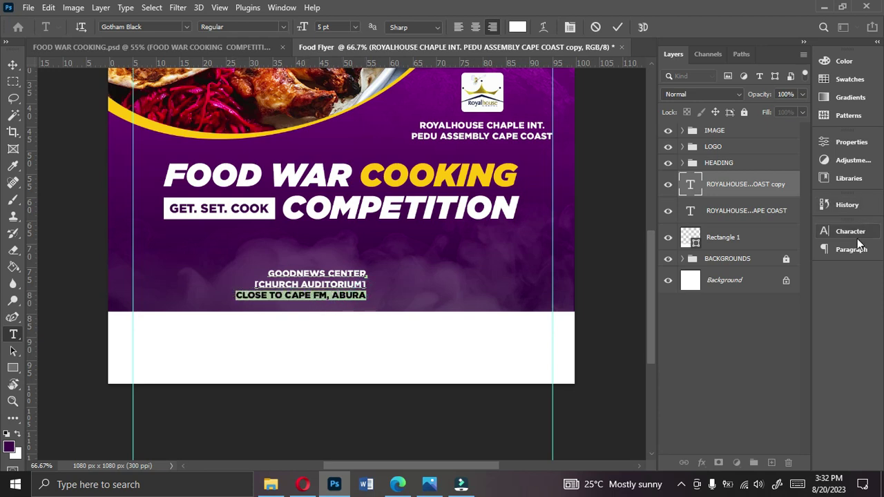
left_click(832, 233)
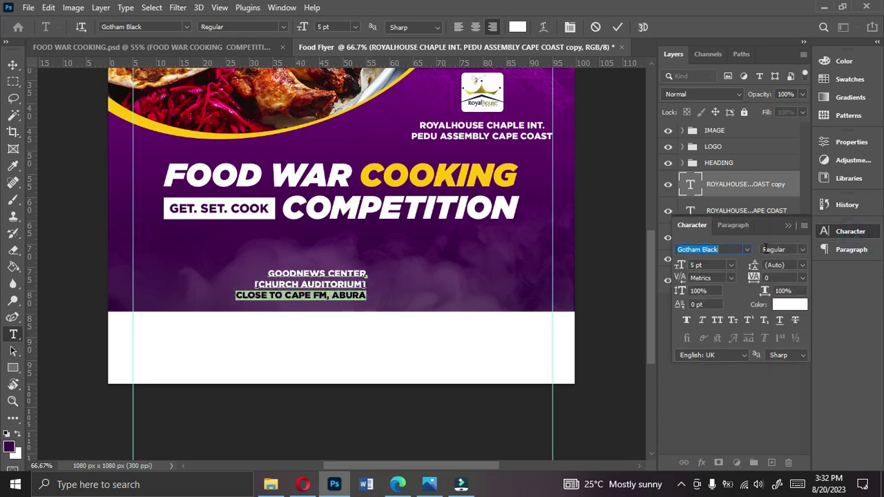
left_click(747, 249)
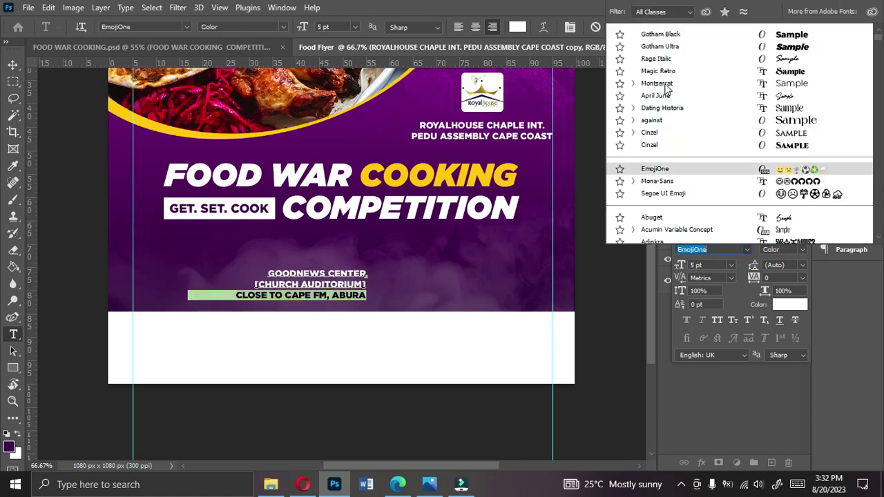
left_click(747, 250)
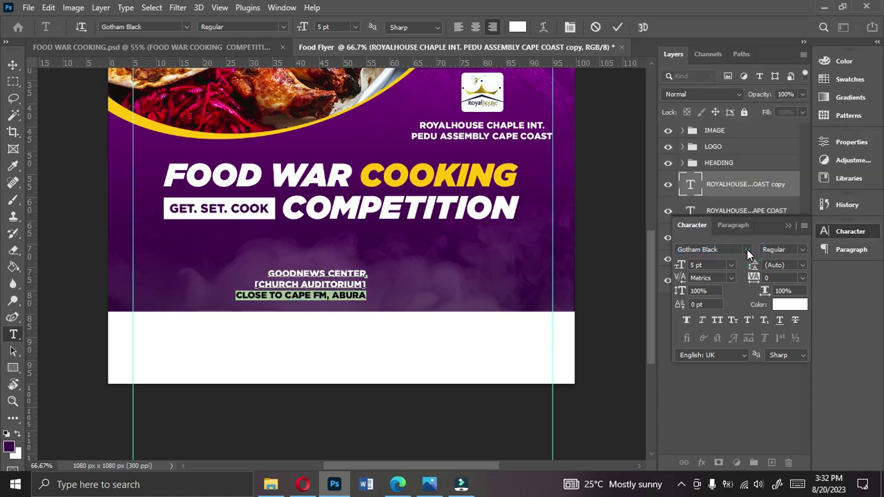
left_click(747, 249)
left_click(730, 249)
key("BackSpace")
key("BackSpace")
key("BackSpace")
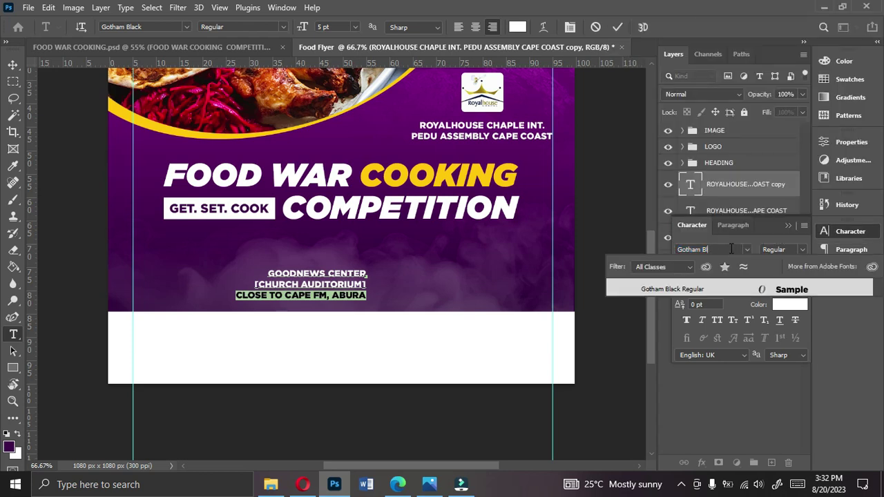
key("BackSpace")
key("BackSpace")
key("BackSpace")
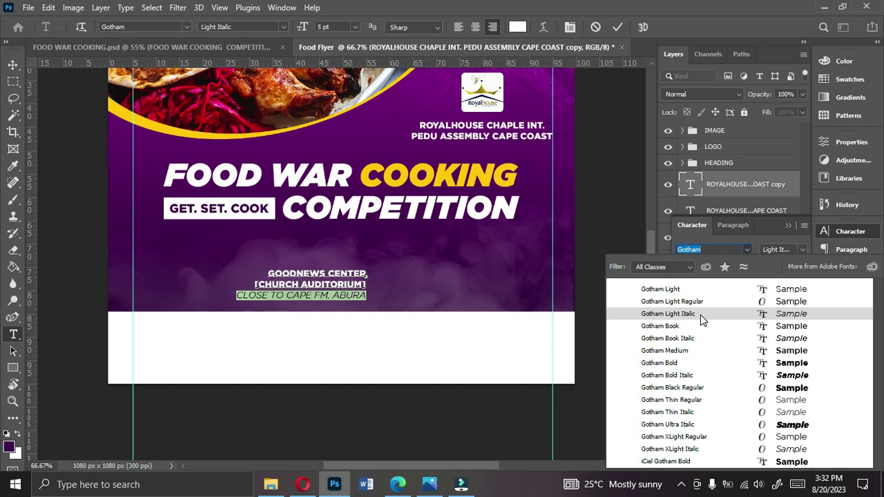
left_click(700, 326)
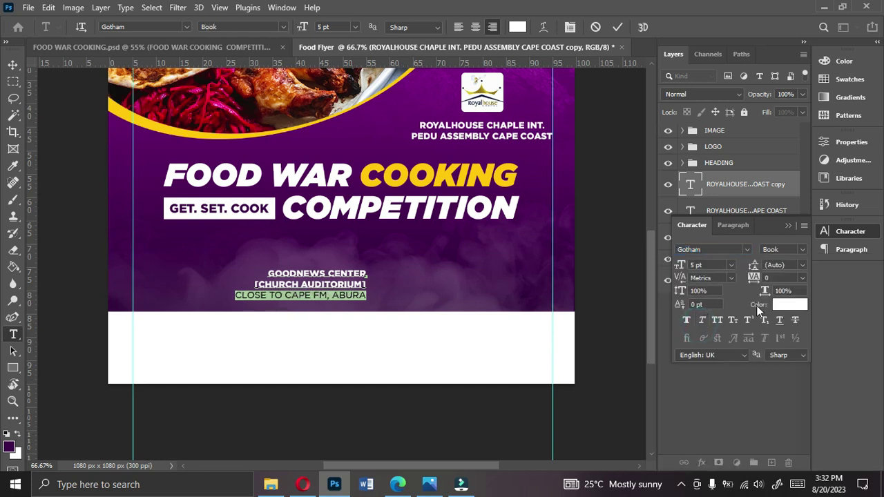
- Colour that line yellow #ffc600 by eyedropping the COOKING text
left_click(787, 305)
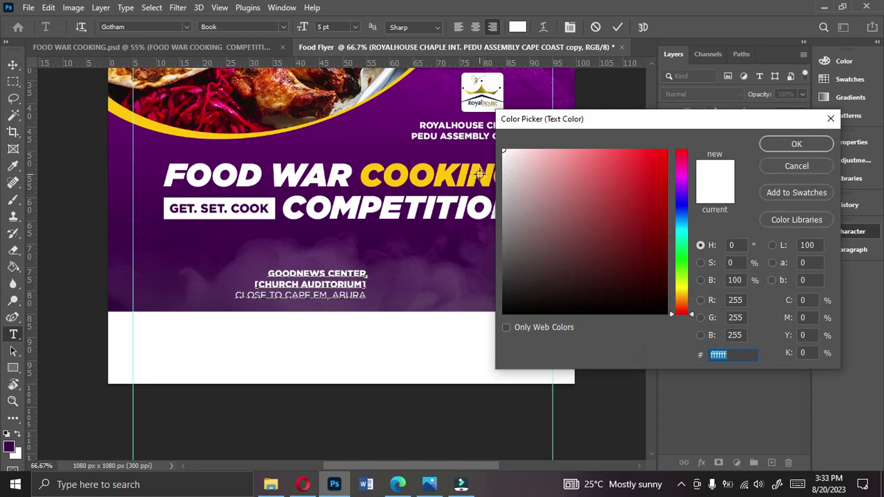
left_click(480, 170)
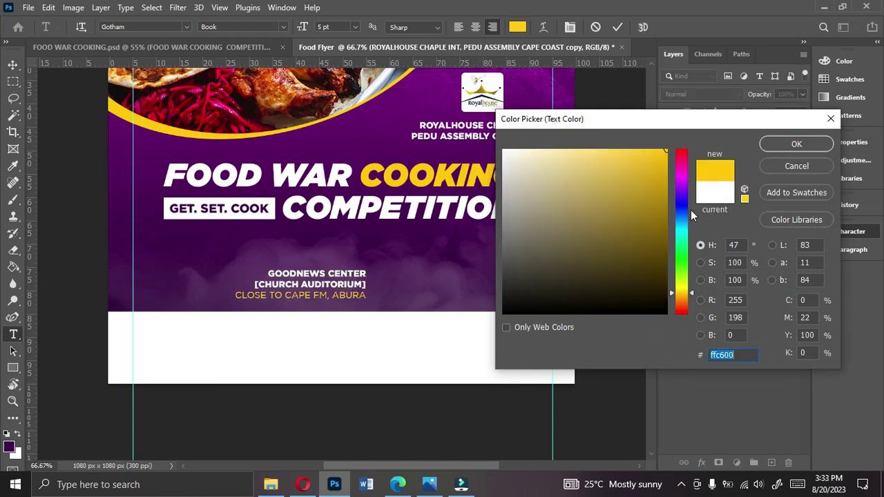
left_click(784, 144)
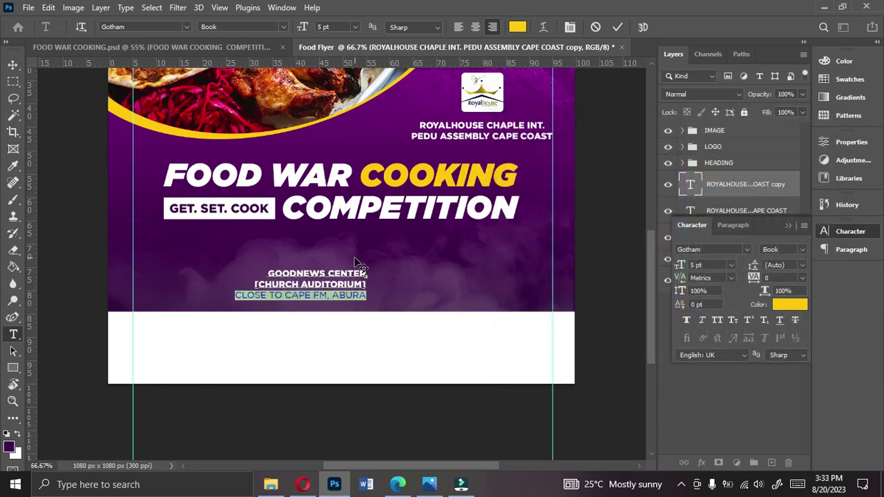
left_click(430, 485)
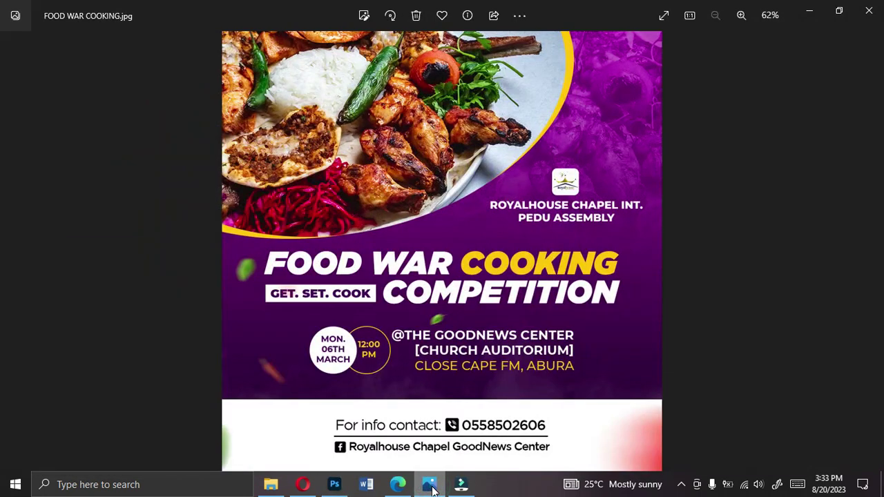
left_click(429, 485)
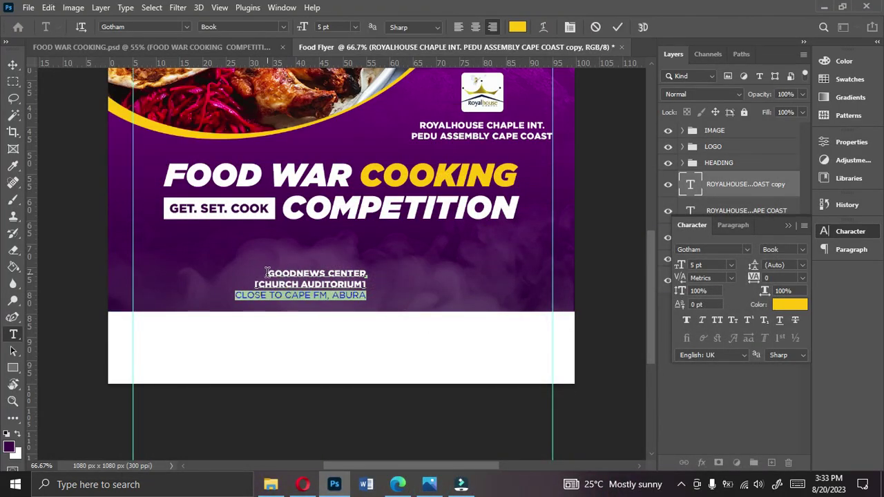
- Add @ before GOODNEWS CENTER and move the address block up and to the right
left_click(267, 272)
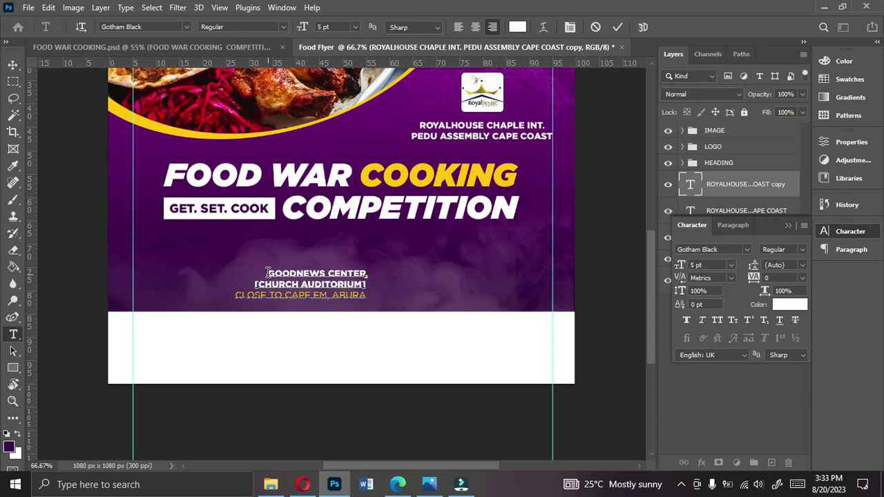
left_click(616, 28)
key("v")
left_click_drag(366, 283, 454, 272)
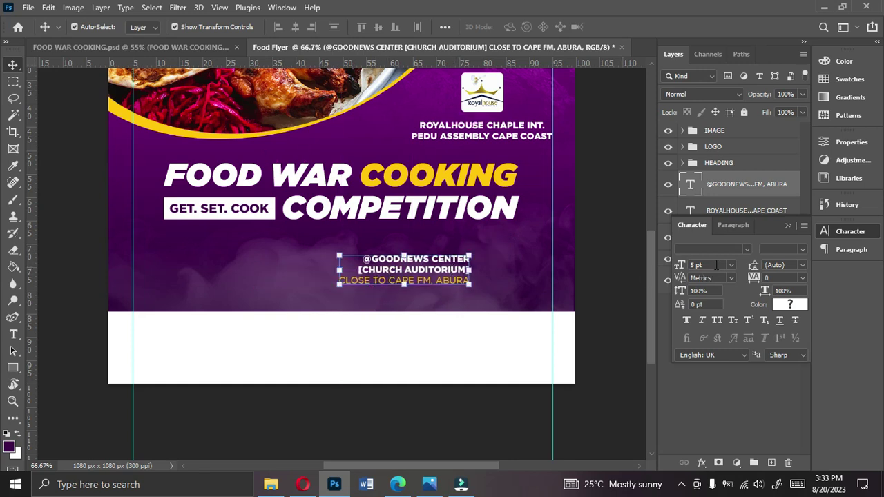
- Lower the white footer band slightly and reselect the address text layer
left_click_drag(292, 328, 293, 338)
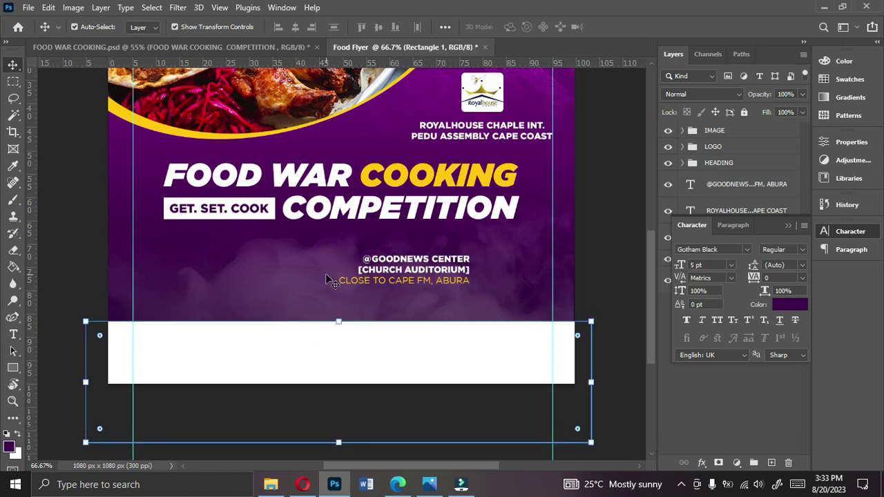
left_click(376, 279)
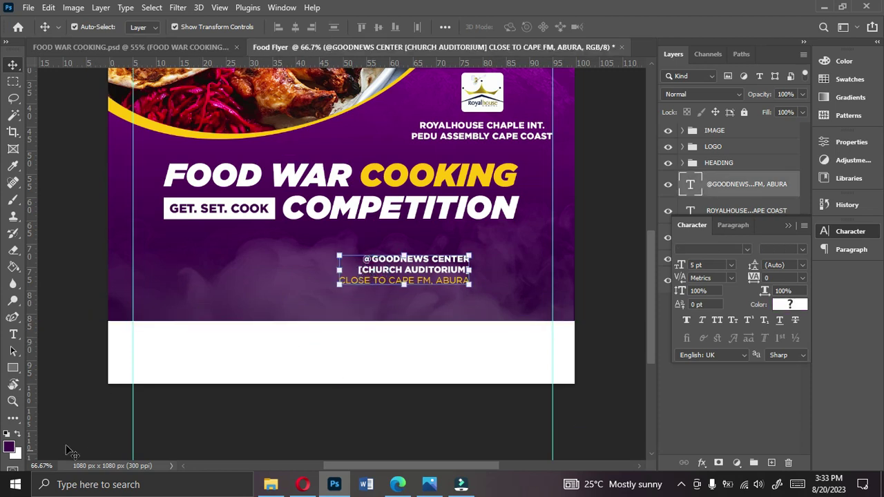
left_click(13, 368)
- Draw a 123 × 123 px white circle left of the venue text and Alt-drag an overlapping copy rightward
left_click(62, 379)
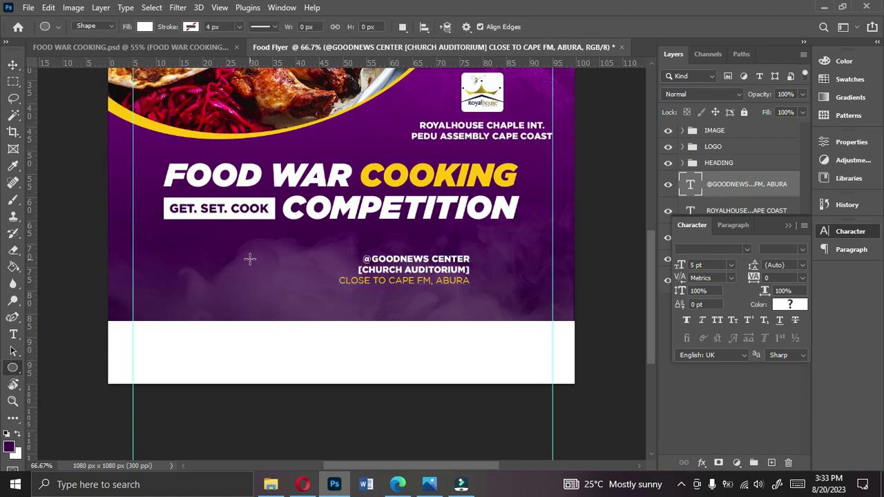
left_click_drag(242, 246, 336, 298)
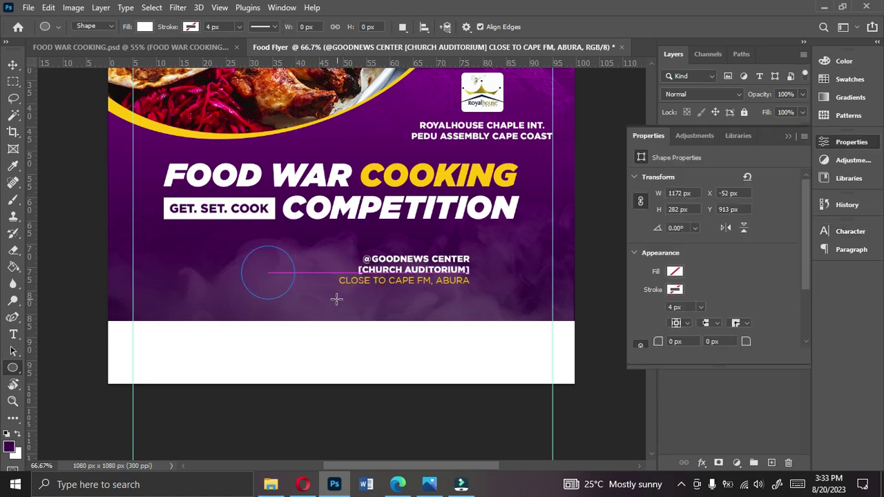
left_click(12, 65)
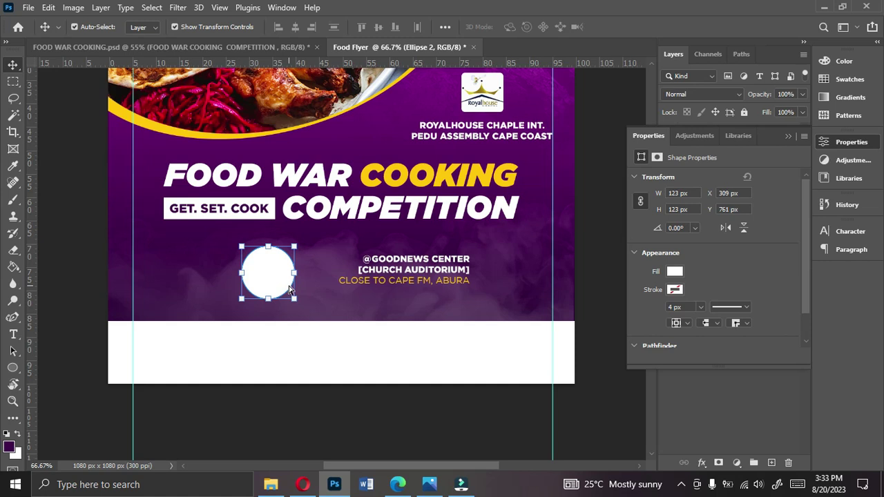
left_click_drag(276, 278, 307, 283)
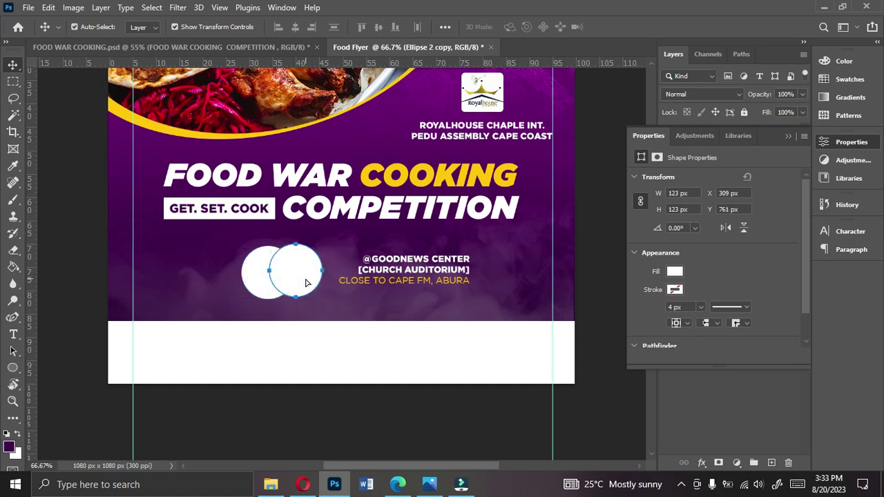
left_click(431, 486)
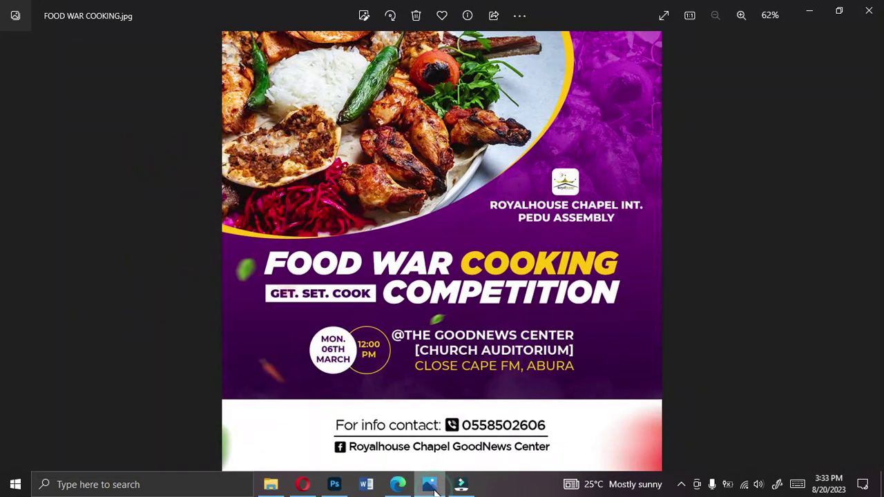
left_click(431, 486)
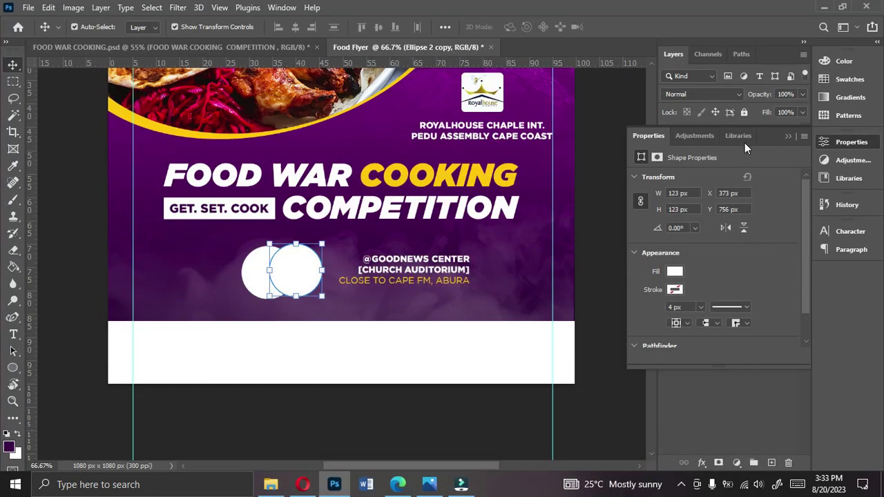
- Turn the circle copy into an unfilled ring with a yellow outline
left_click_drag(299, 274, 298, 276)
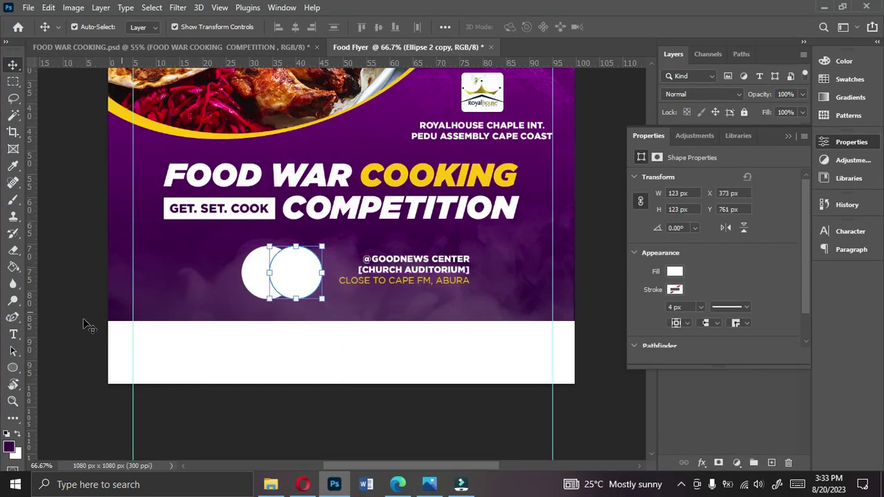
left_click(12, 369)
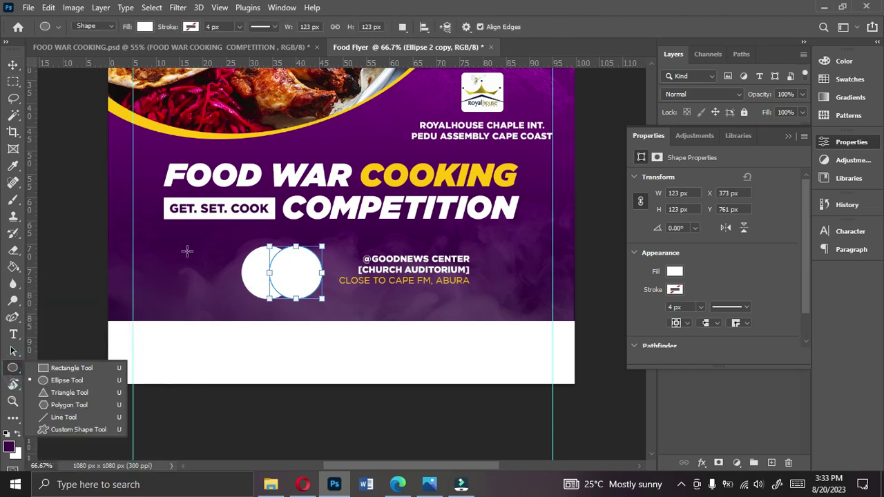
left_click(146, 26)
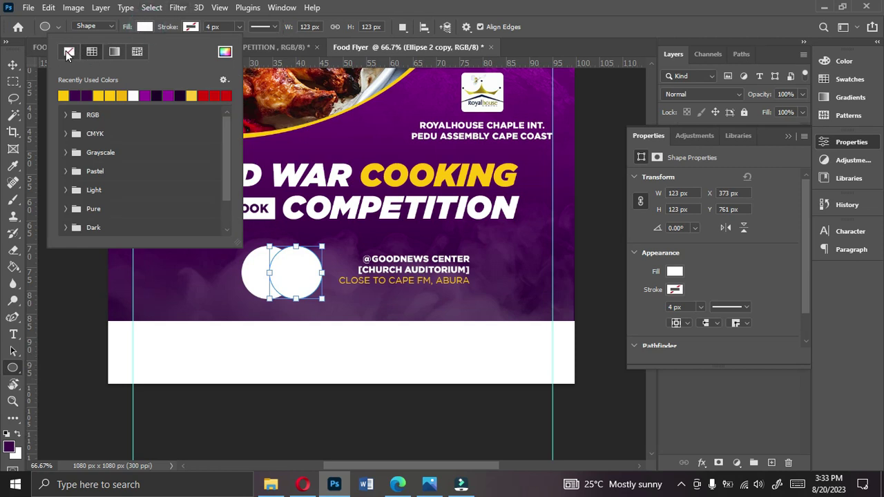
left_click(69, 51)
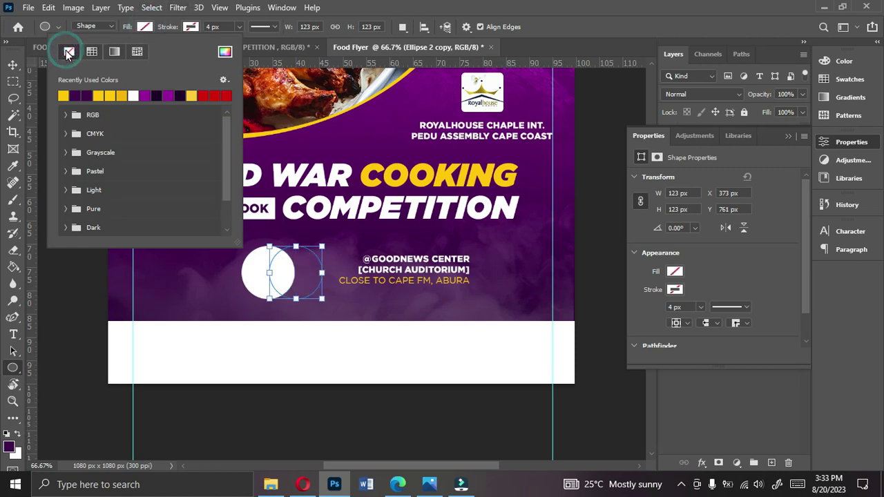
left_click(190, 28)
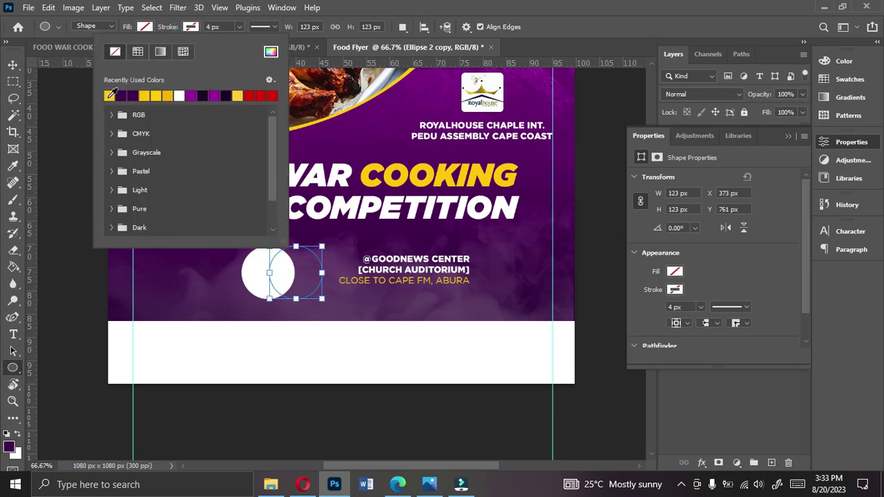
left_click(109, 95)
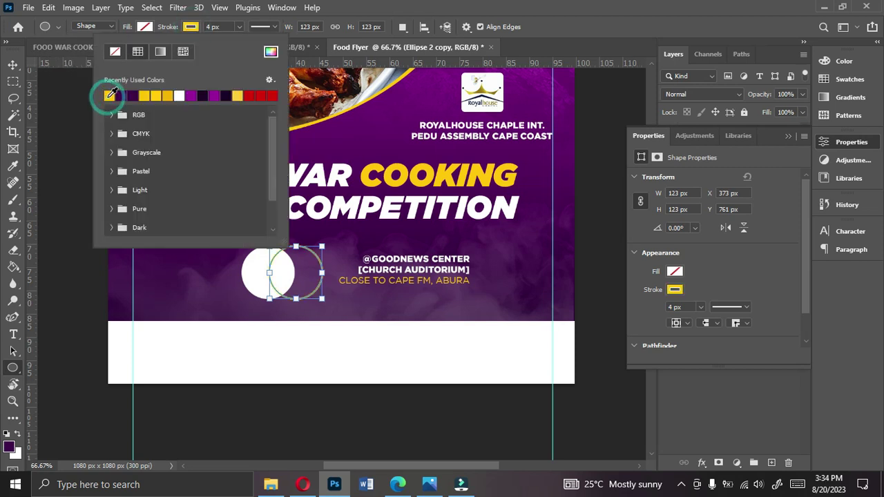
left_click(240, 27)
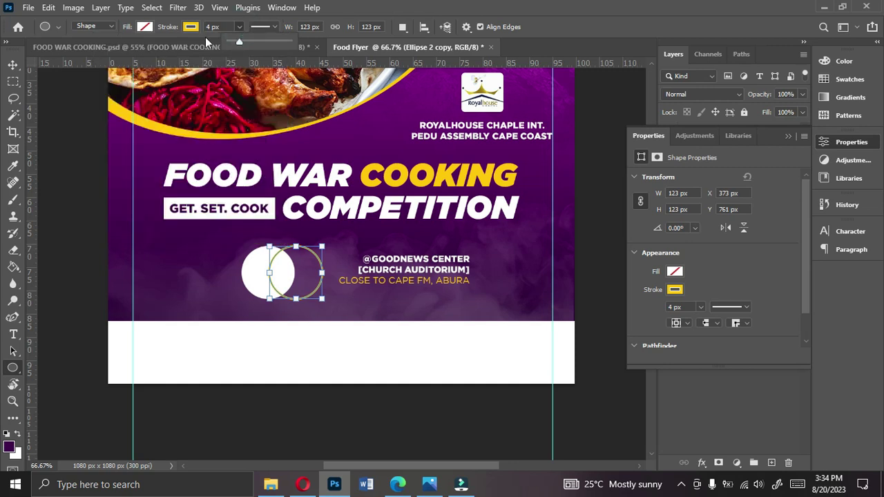
- Move Ellipse 2 copy beneath Ellipse 2 in the layers and set its stroke to 2 px
left_click(13, 65)
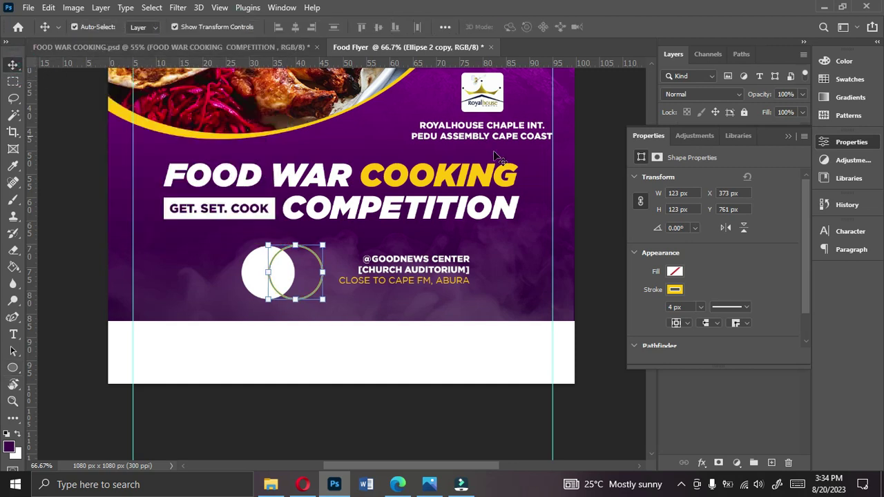
left_click(788, 136)
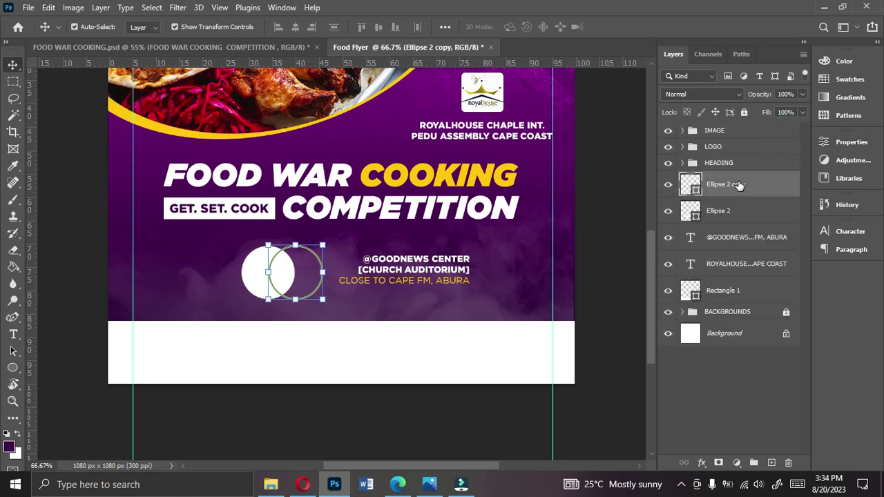
left_click_drag(731, 192, 728, 225)
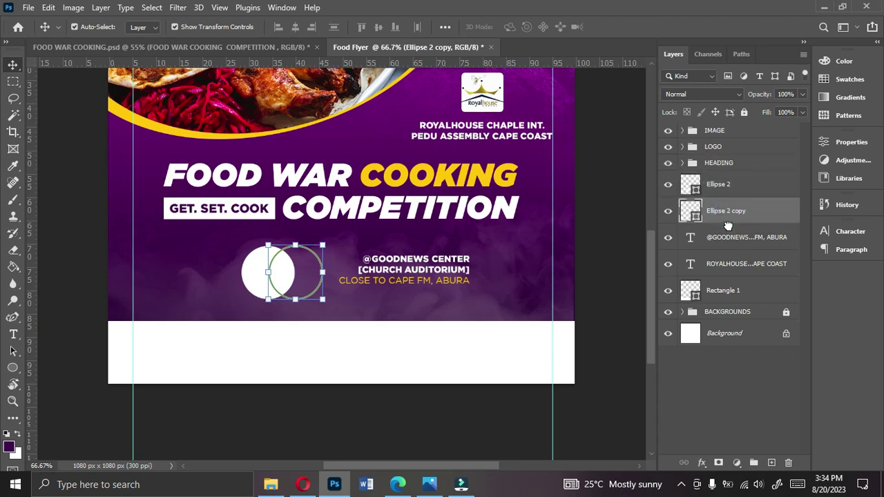
left_click(481, 428)
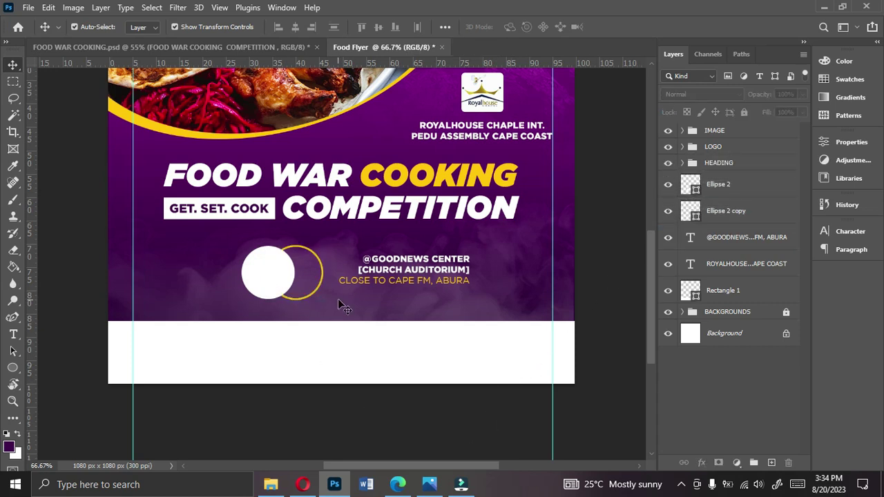
left_click(728, 210)
left_click(14, 368)
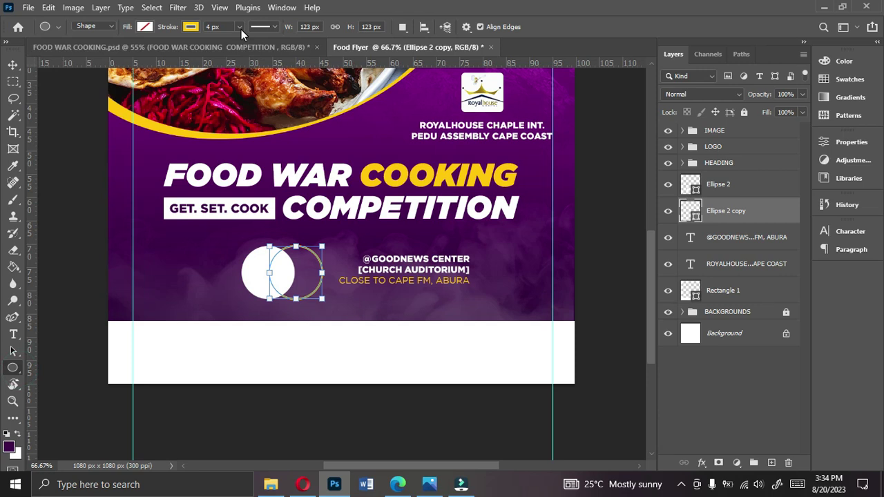
left_click(241, 28)
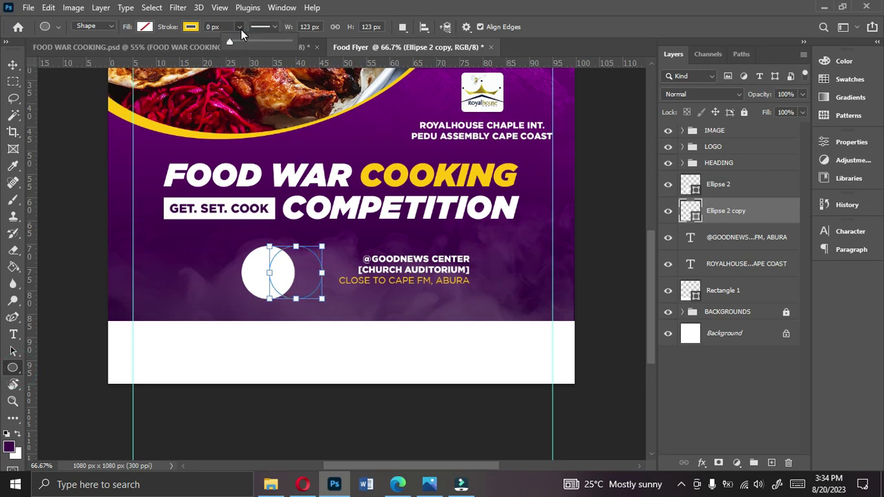
- Nudge the ring right, align both circles on vertical centres, then shift them left together
left_click(13, 64)
left_click(619, 269)
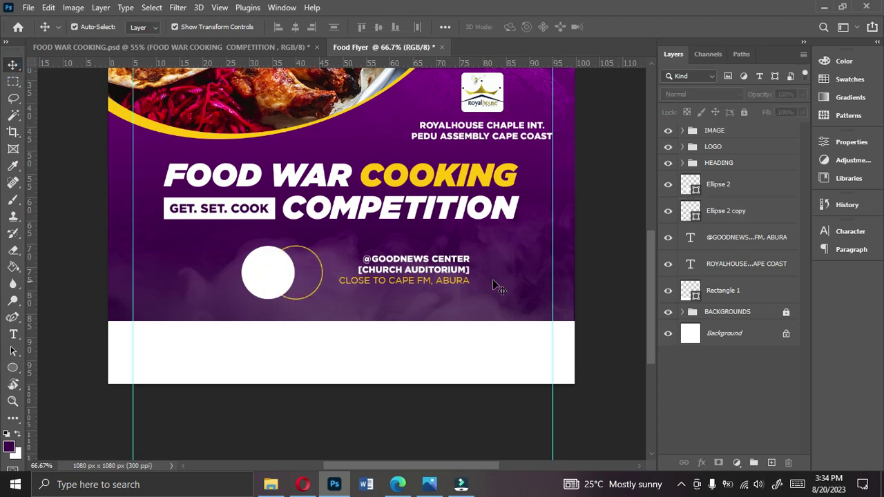
left_click(728, 220)
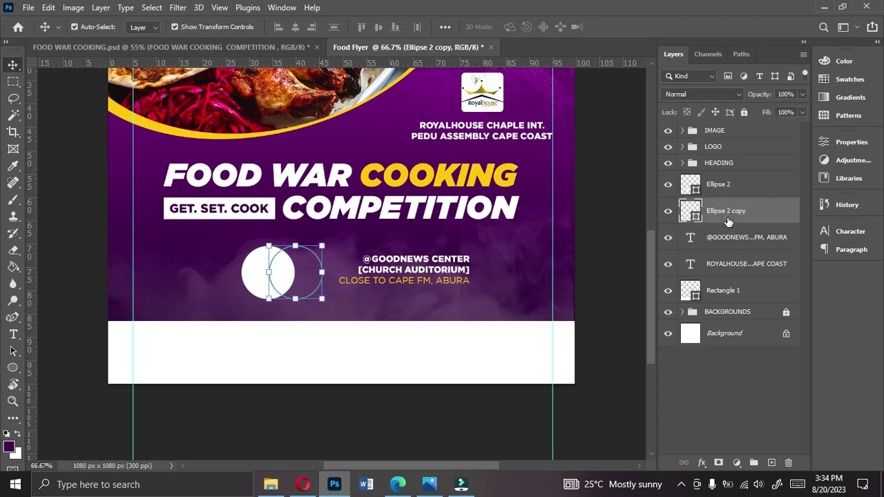
key("Right")
key("Right")
key("Right")
key("Right")
key("Right")
key("Right")
key("Right")
key("Right")
key("Right")
key("Right")
key("Right")
key("Right")
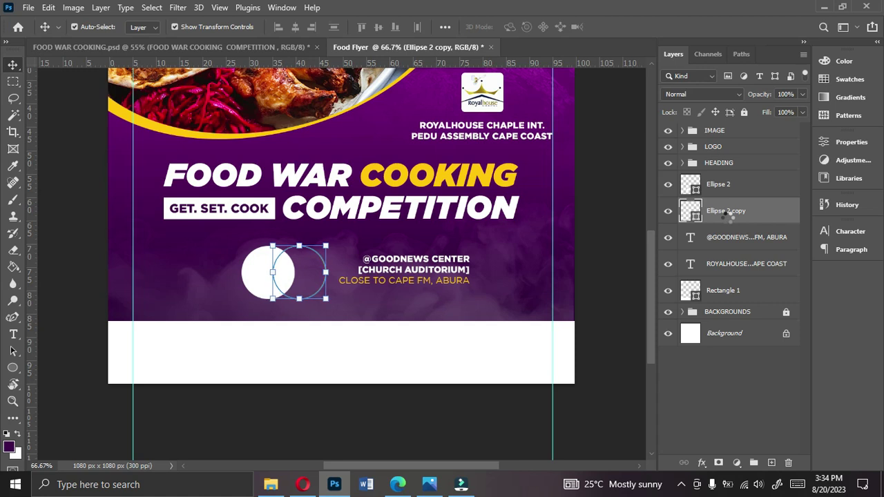
key("Right")
key("Right")
key("Right")
key("Right")
key("Right")
key("Right")
key("Right")
key("Right")
key("Right")
key("Right")
key("Right")
key("Right")
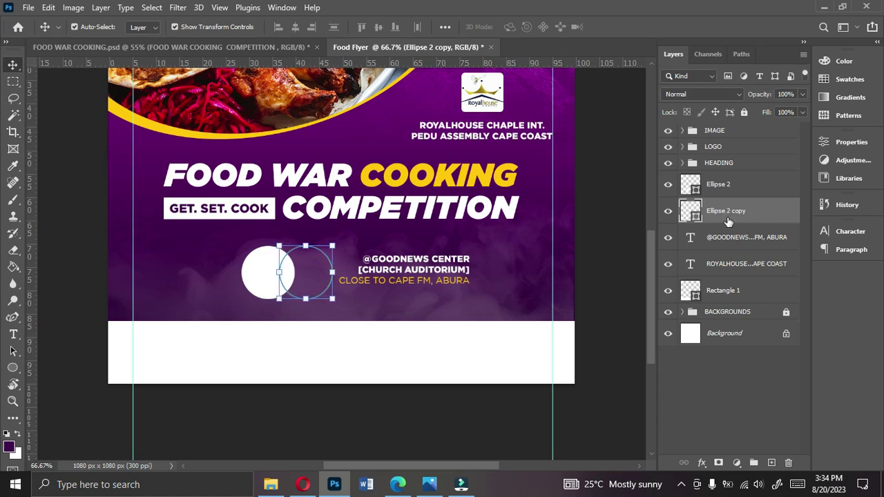
key("Right")
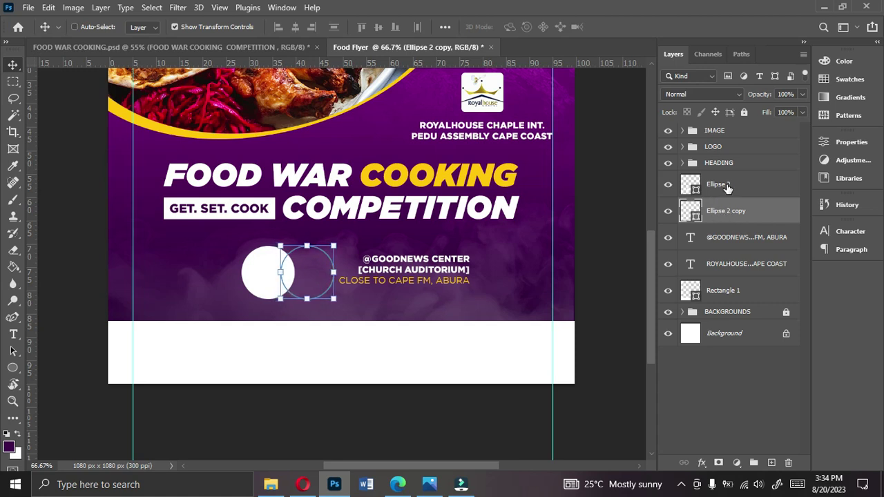
left_click(725, 185, "shift")
left_click(379, 29)
key("Left")
key("Left")
key("Left")
key("Left")
key("Left")
key("Left")
key("Left")
key("Left")
key("Left")
key("Left")
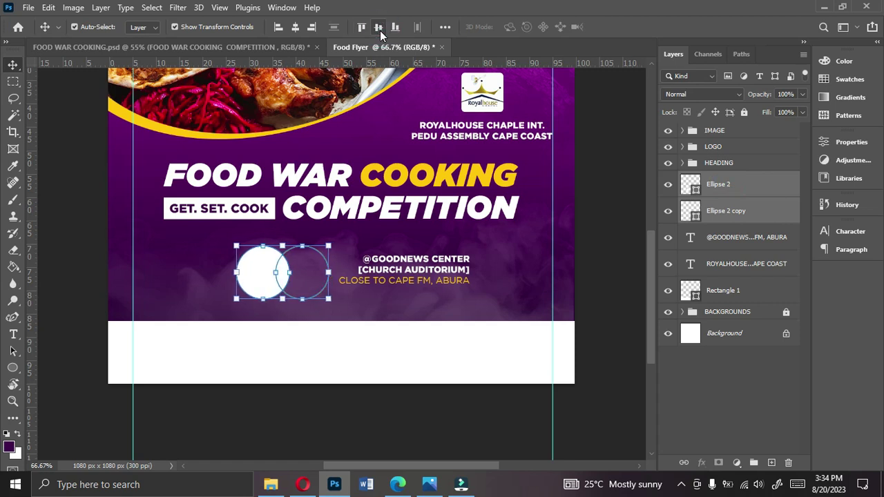
left_click(586, 243)
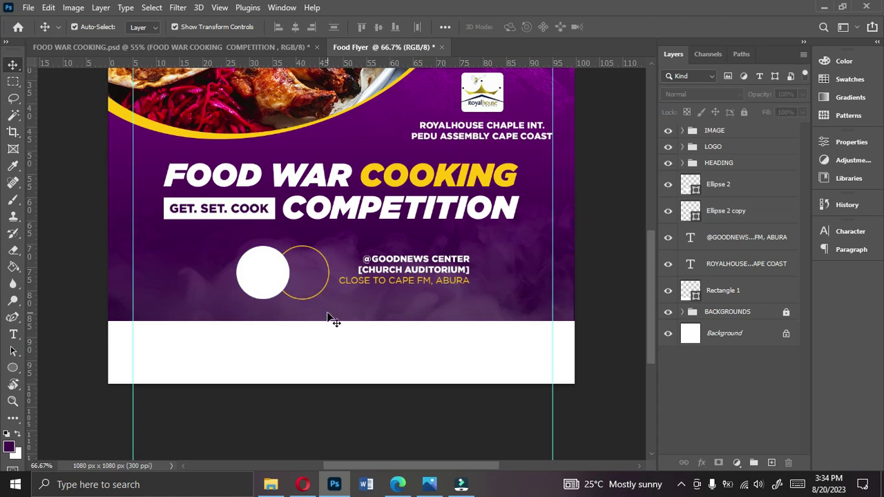
- Alt-drag a copy of the venue text to the left of the circles
left_click(439, 268)
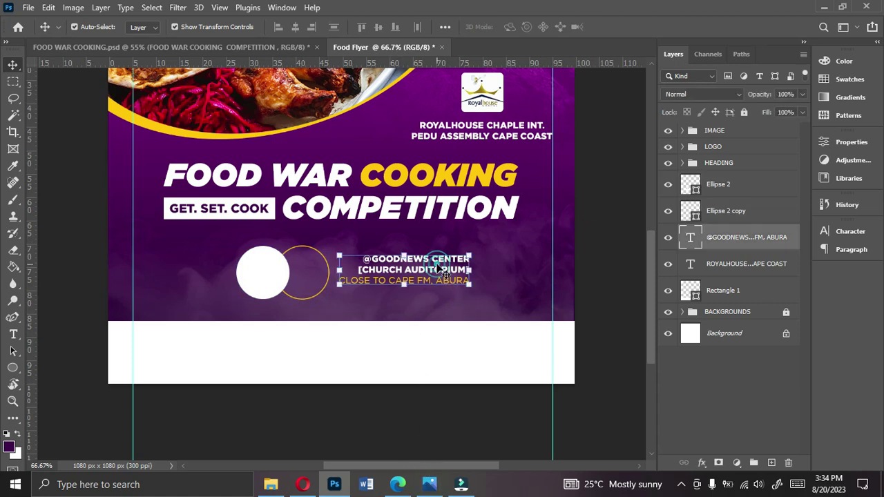
left_click_drag(439, 268, 205, 253)
double_click(205, 253)
- Retype the copy as MOND, 6TH MARACH, centre-align it and commit
type("MOND")
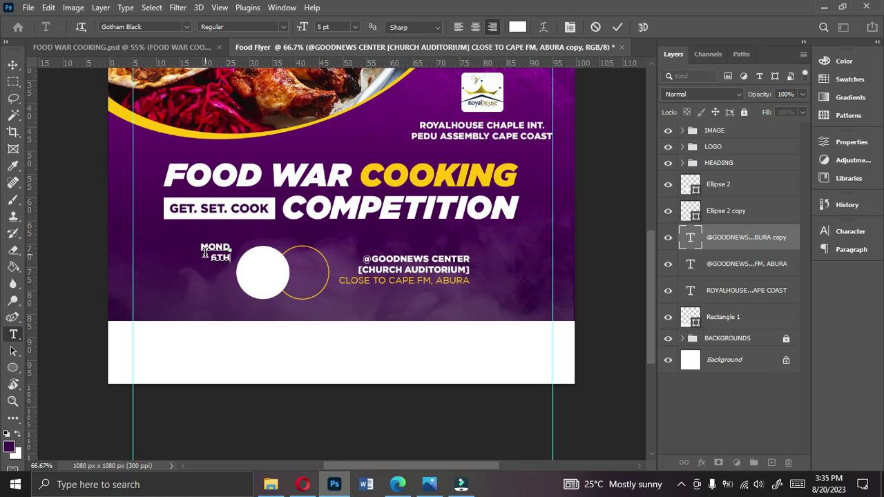
type(", 6TH MARACH")
key("ctrl")
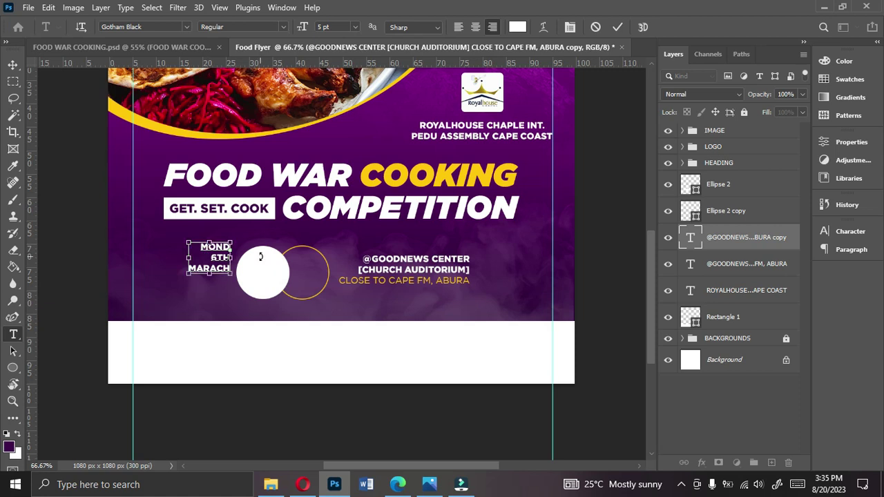
key("ctrl+a")
key("ctrl+a")
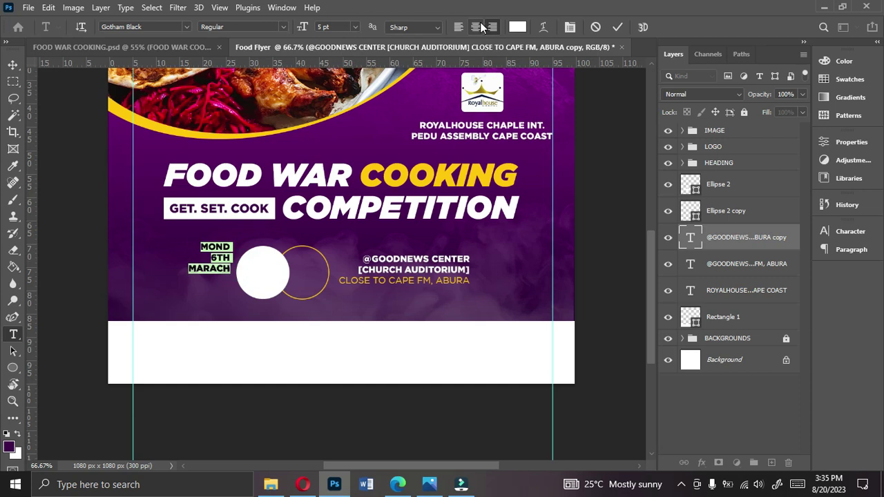
left_click(478, 27)
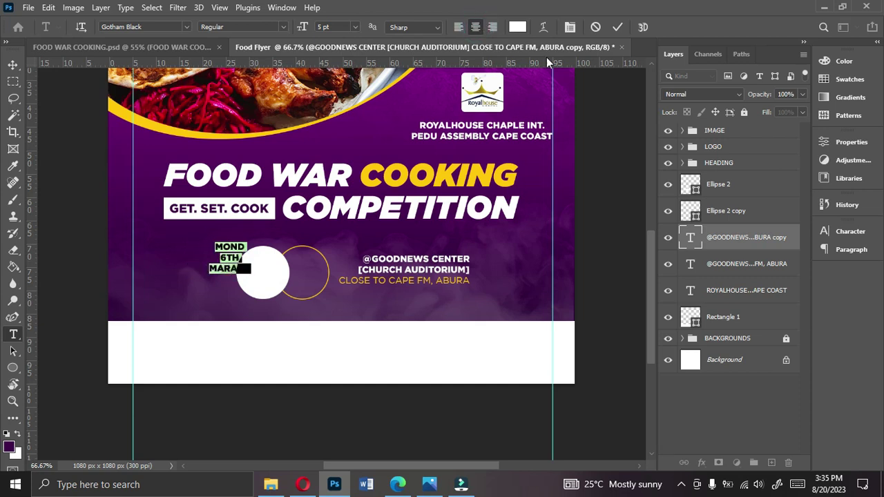
left_click(617, 26)
key("v")
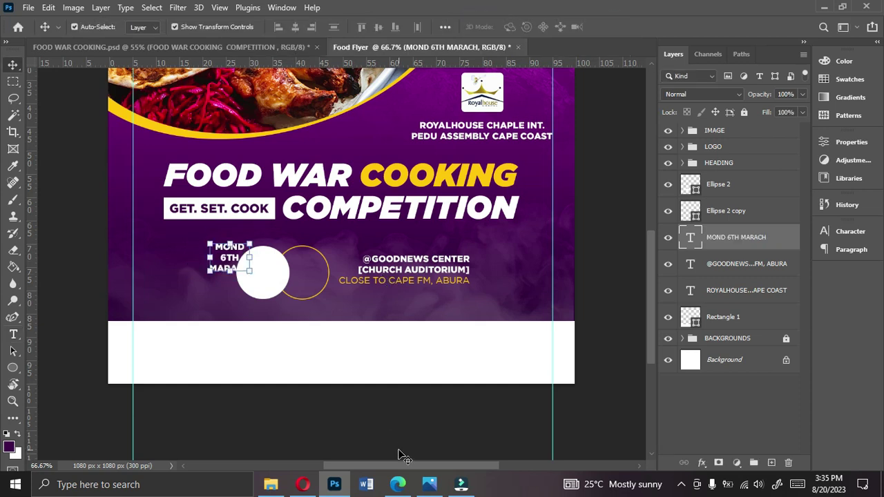
left_click(429, 484)
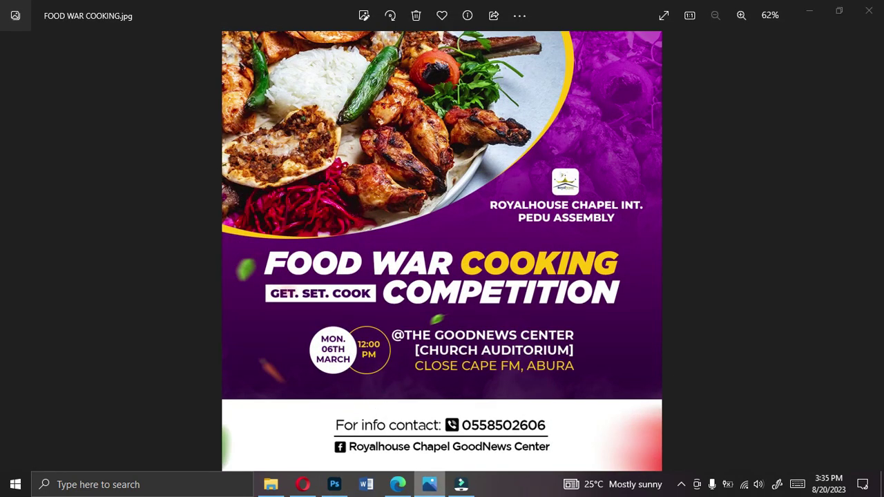
- Set the date text to Gotham Bold and move it onto the white circle
left_click(430, 484)
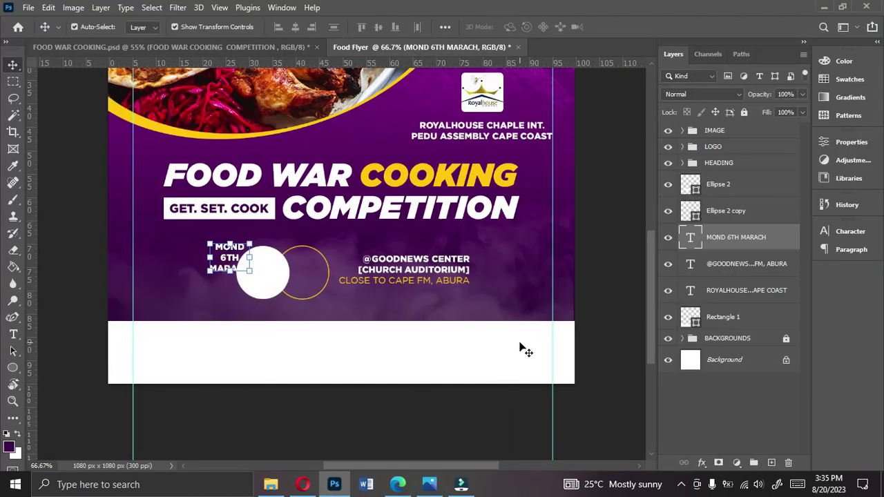
left_click(841, 231)
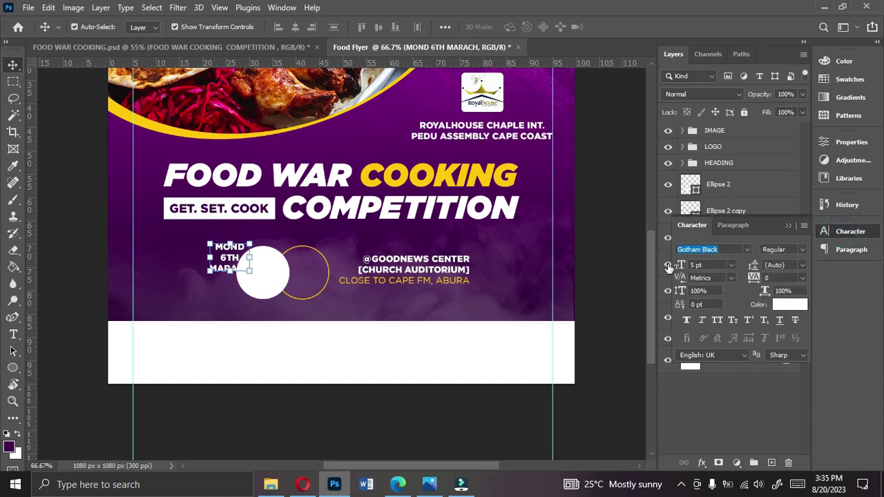
left_click(734, 251)
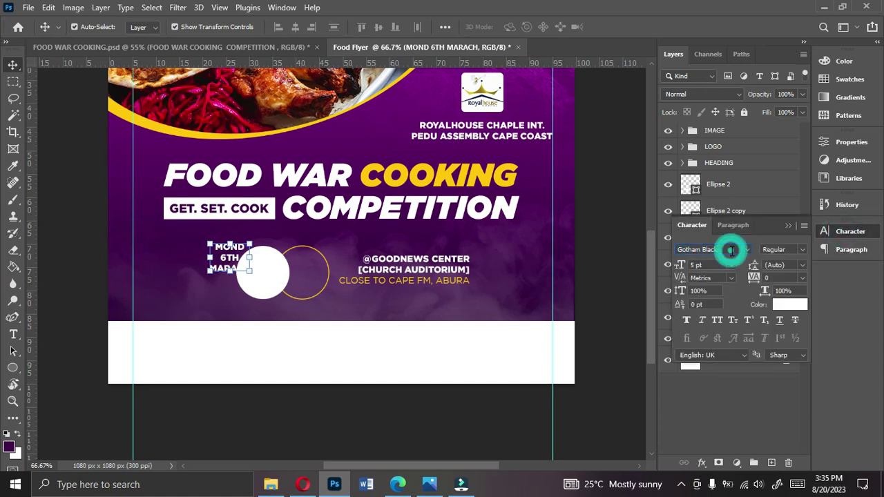
key("BackSpace")
key("BackSpace")
key("BackSpace")
key("BackSpace")
key("BackSpace")
key("BackSpace")
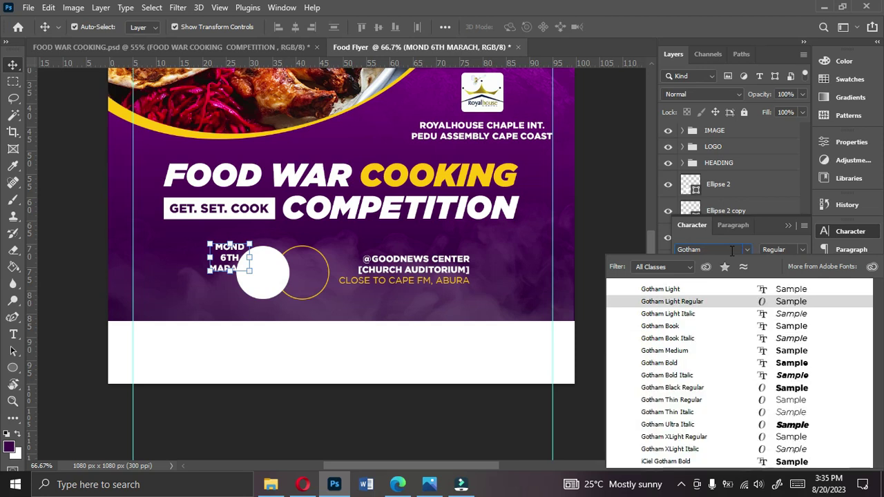
left_click(666, 366)
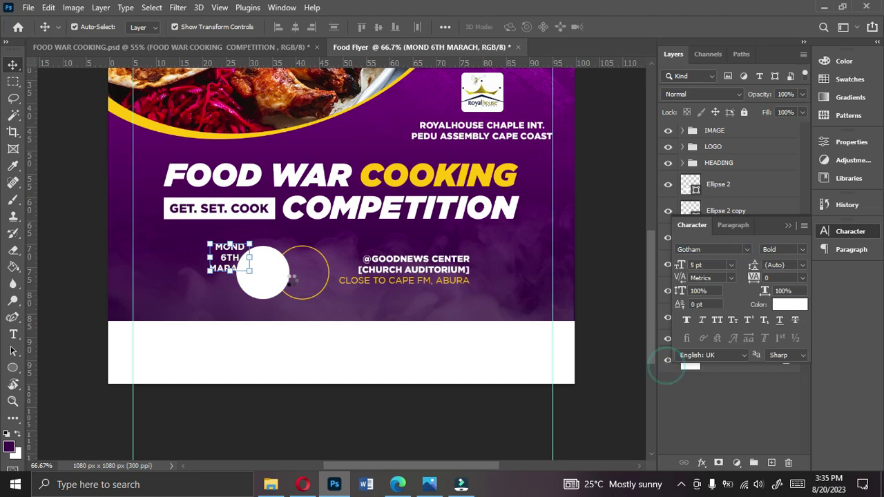
left_click_drag(239, 258, 269, 271)
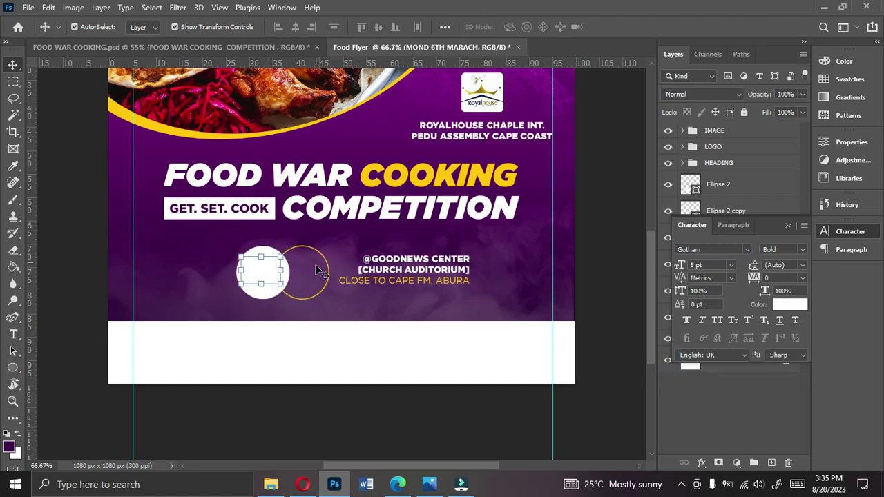
- Recolour the date text dark purple #40014e sampled from the flyer background
left_click(792, 304)
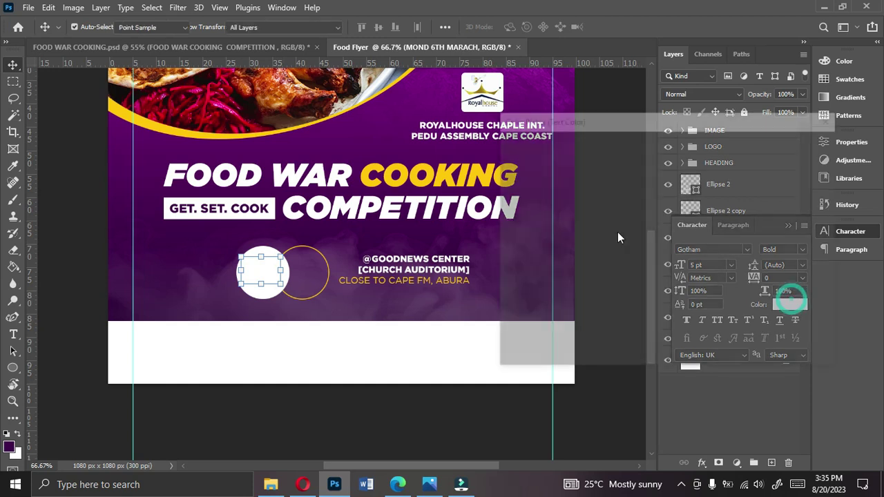
left_click(413, 229)
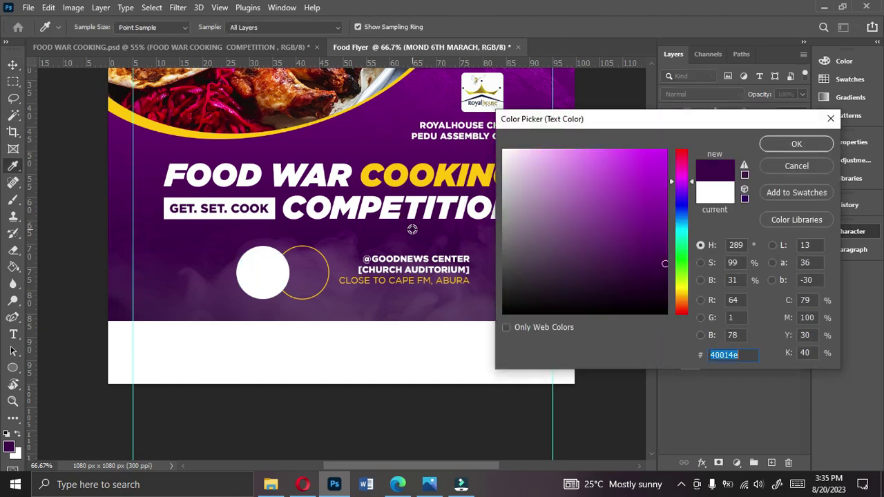
left_click(799, 145)
key("v")
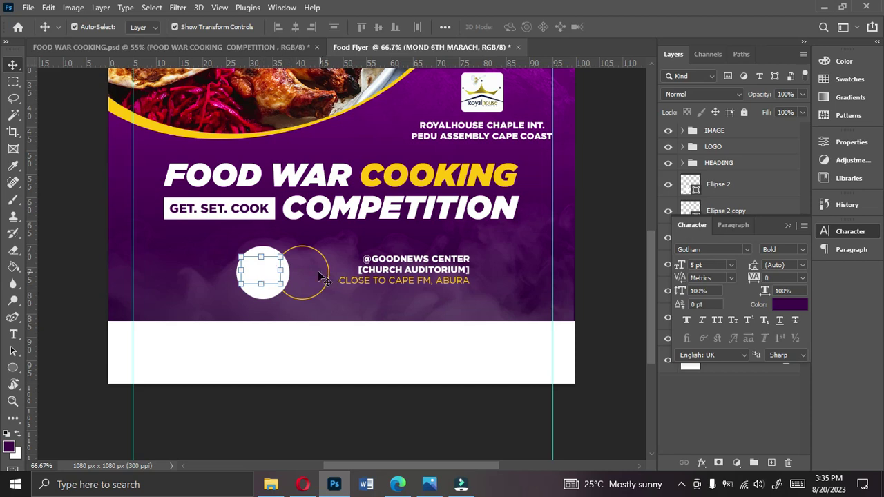
left_click(789, 228)
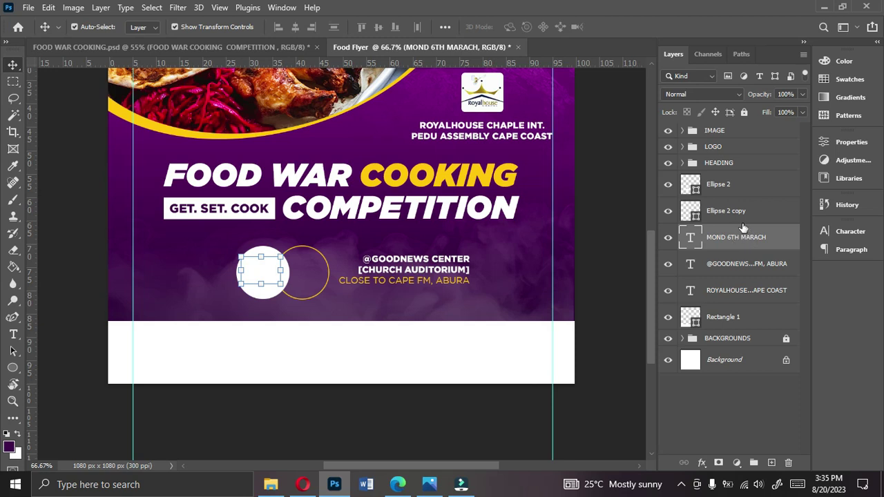
- Raise the date text layer above the white circle and Alt-drag a copy toward the gold ring
left_click_drag(746, 237, 743, 183)
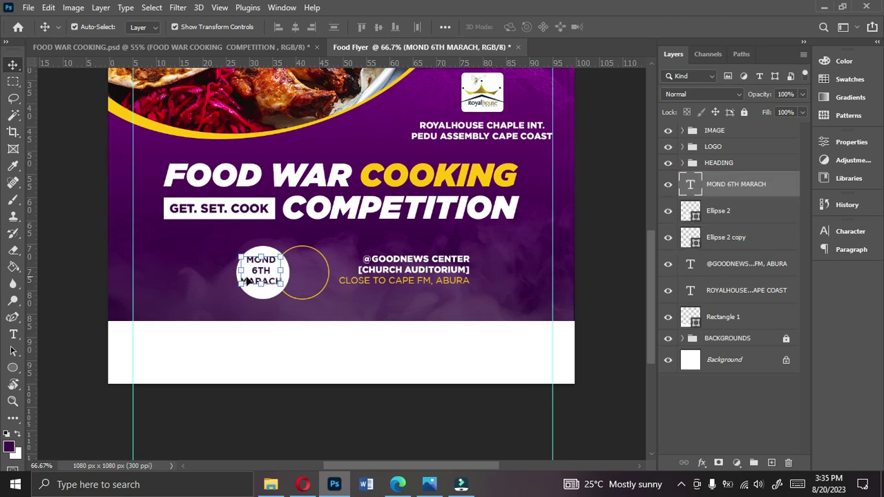
left_click_drag(266, 271, 308, 275)
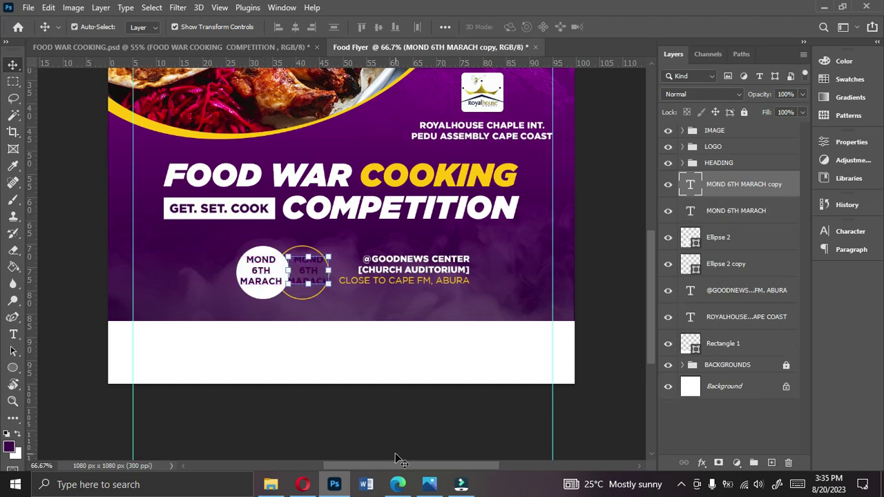
left_click(423, 481)
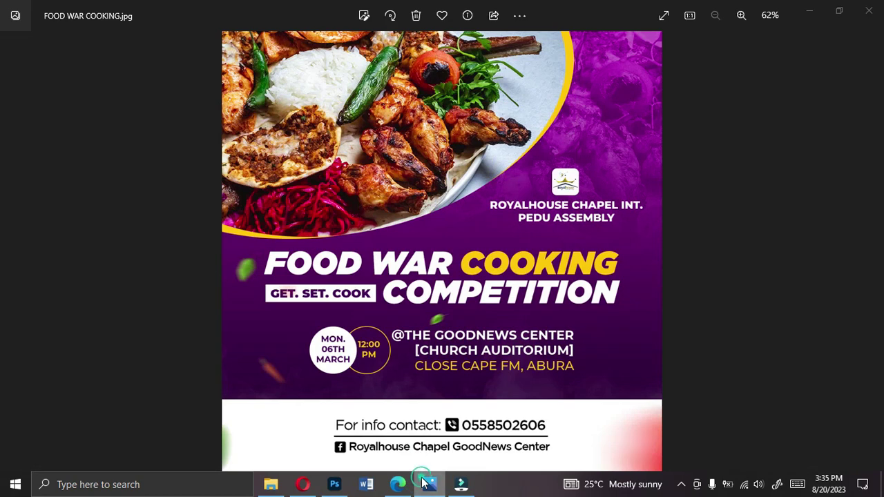
left_click(424, 482)
- Replace the copied text with 12:00 PM inside the gold ring and commit it
double_click(312, 269)
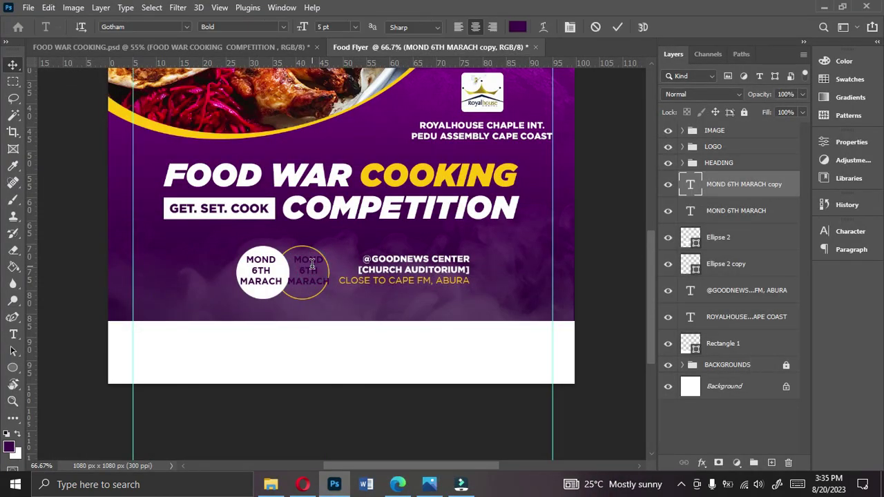
key("BackSpace")
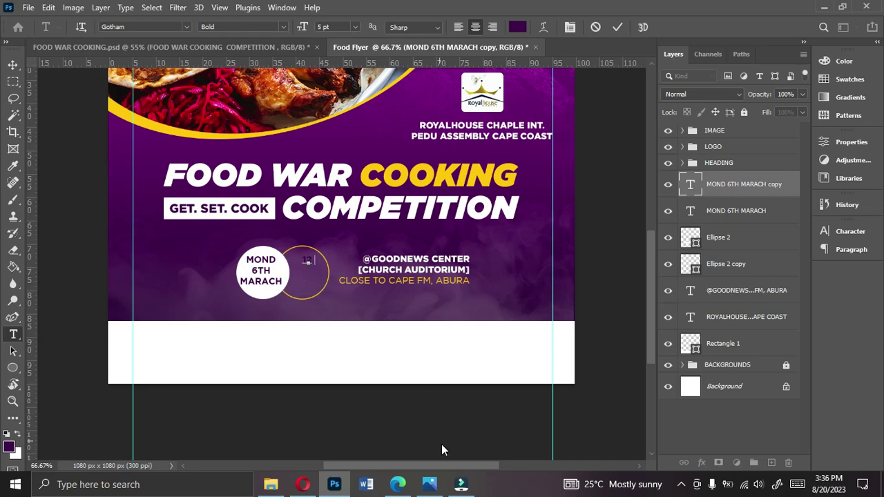
left_click(430, 483)
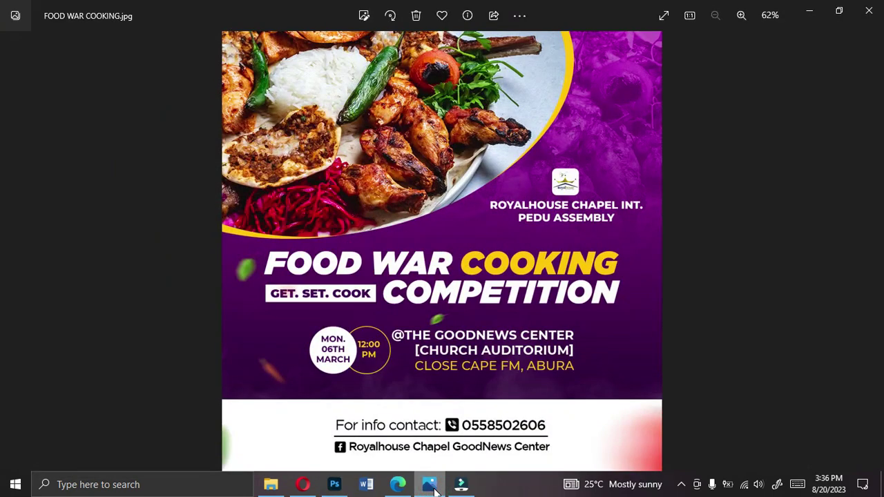
left_click(433, 488)
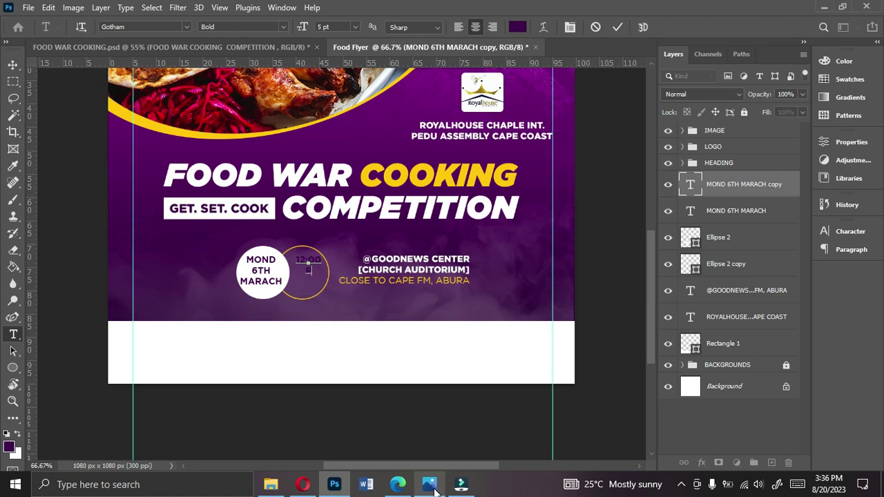
left_click(616, 28)
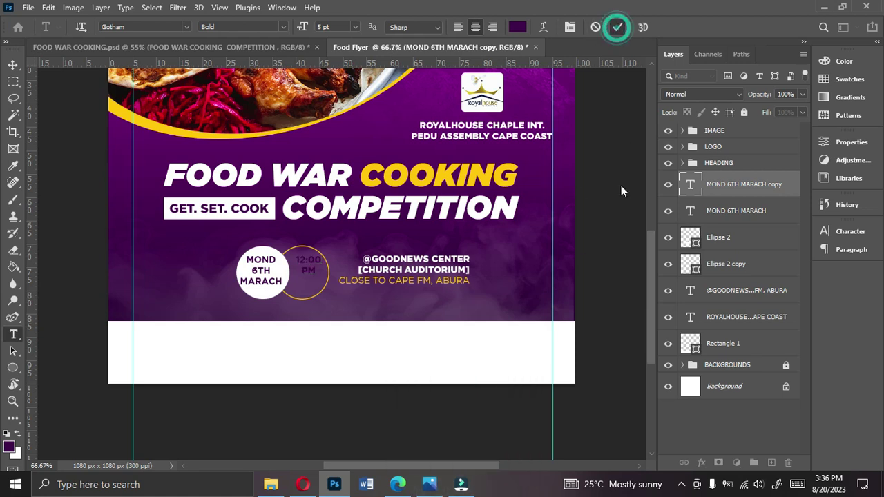
left_click(836, 233)
- Colour the 12:00 PM text yellow from COOKING and nudge it down-left into the ring
left_click(789, 304)
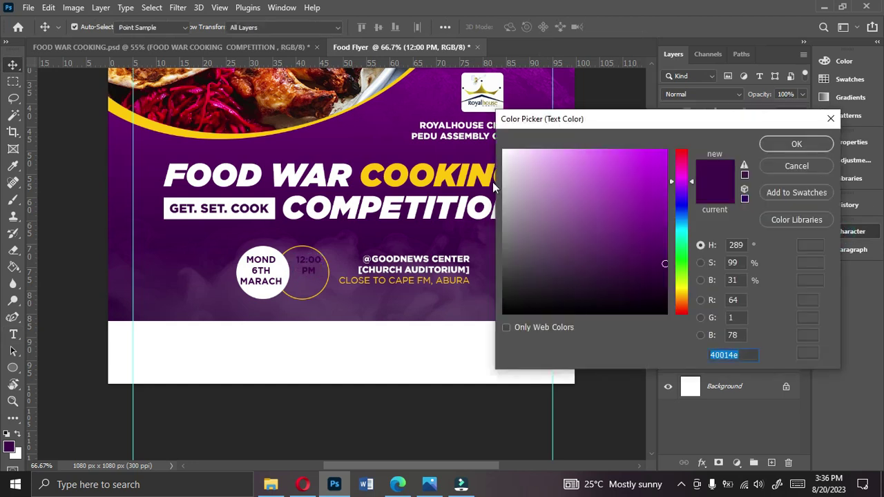
left_click(481, 175)
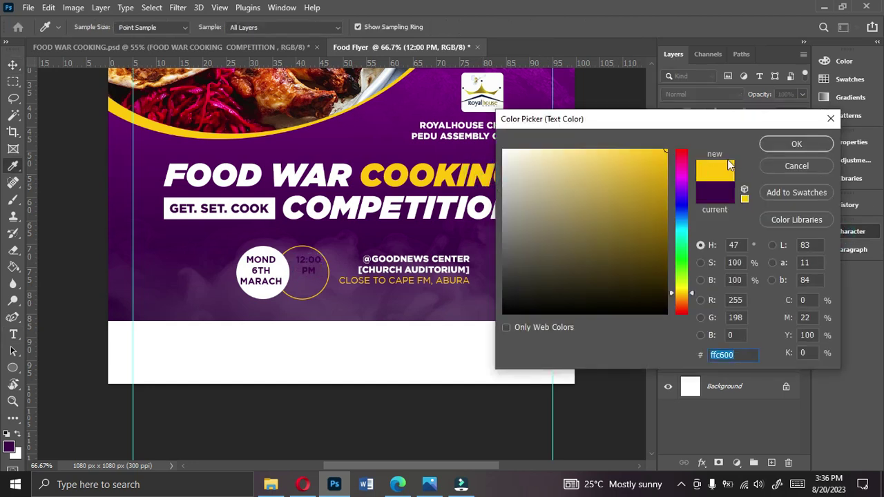
left_click(797, 143)
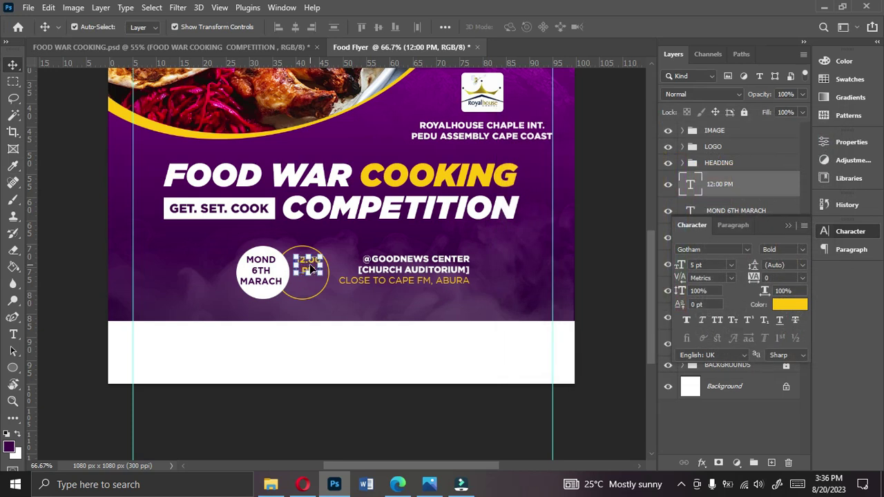
left_click_drag(311, 268, 309, 274)
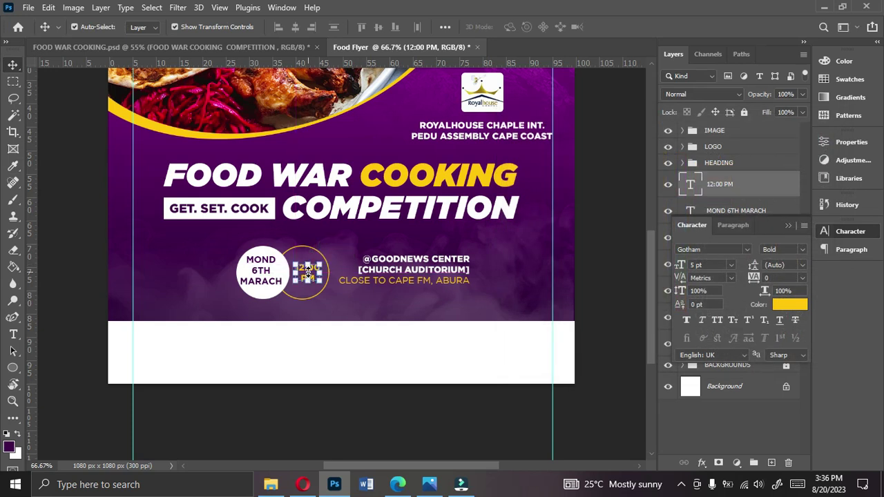
key("Left")
key("Left")
key("Left")
key("Left")
key("Left")
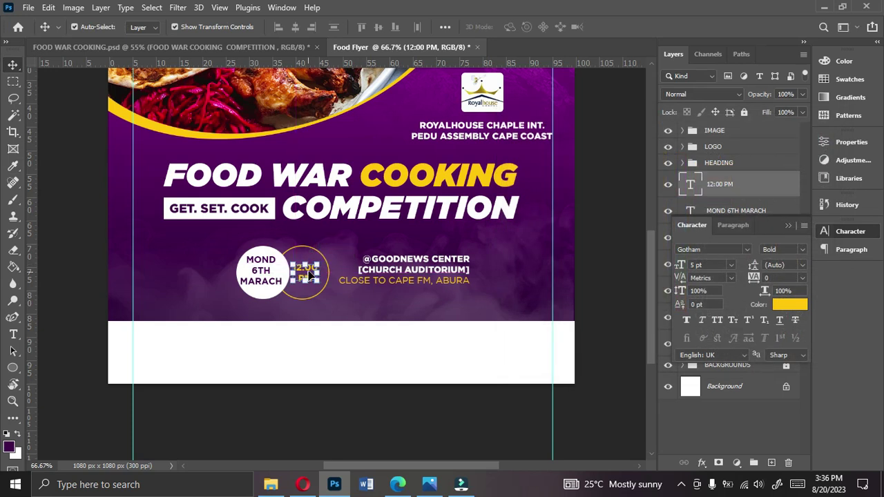
left_click(789, 225)
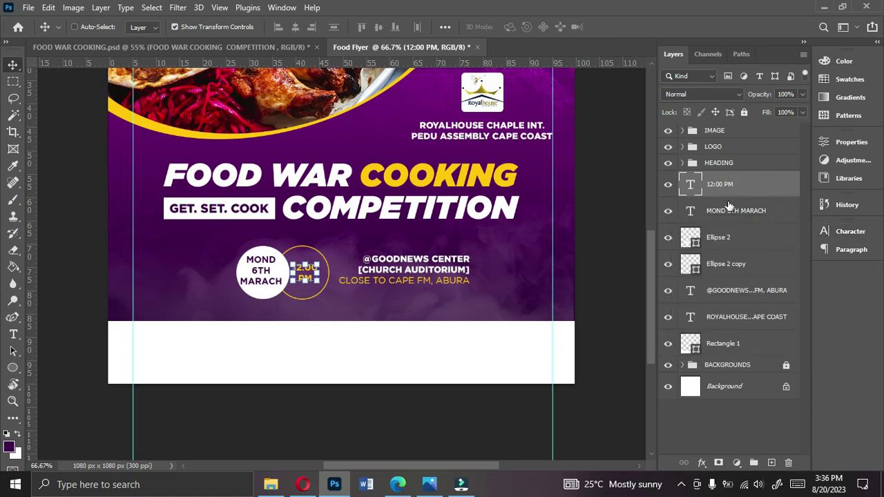
- Align the 12:00 PM and MOND 6TH MARACH texts on vertical centres and refine MOND's position
key("shift+alt+bracketleft")
left_click(278, 27)
left_click(294, 27)
key("ctrl+z")
key("ctrl+z")
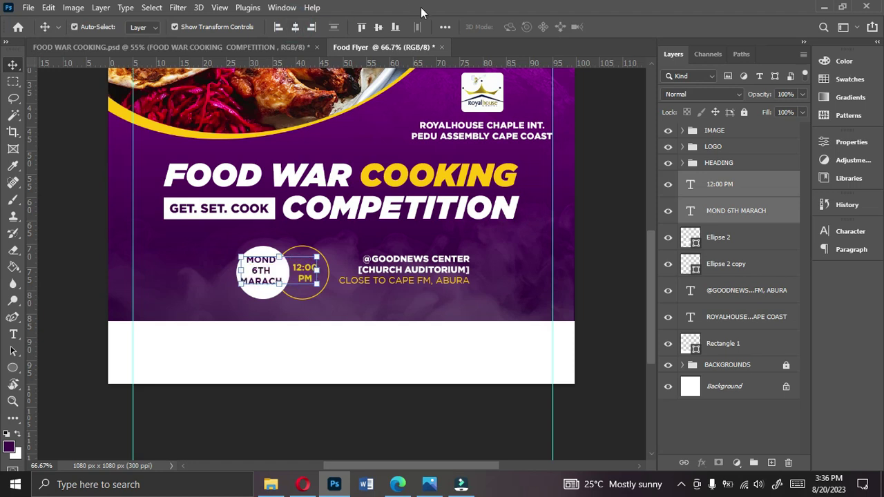
left_click(378, 28)
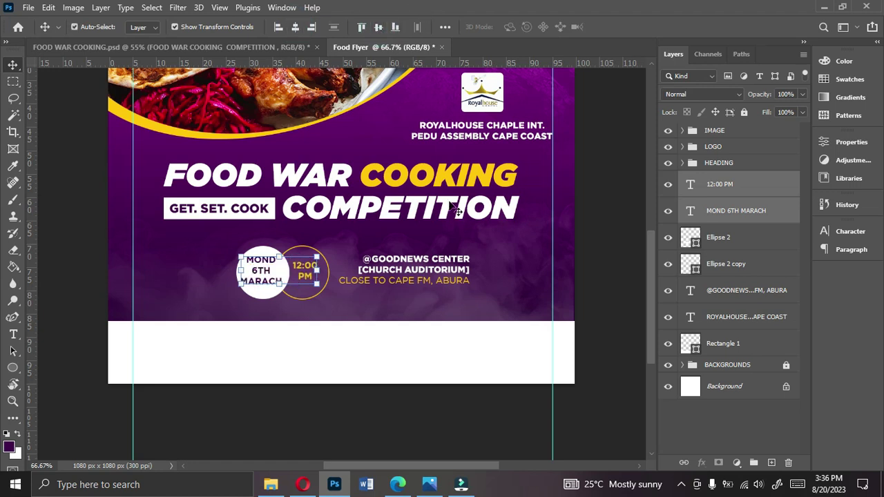
left_click(592, 283)
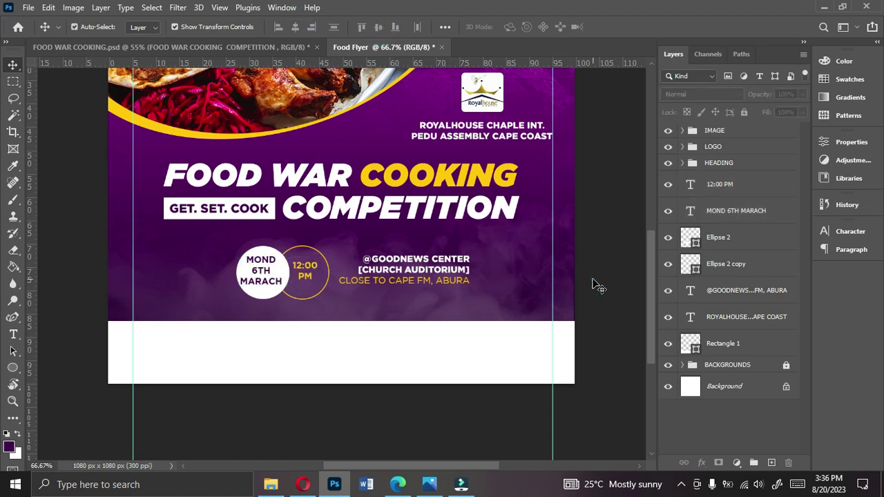
left_click_drag(270, 276, 268, 275)
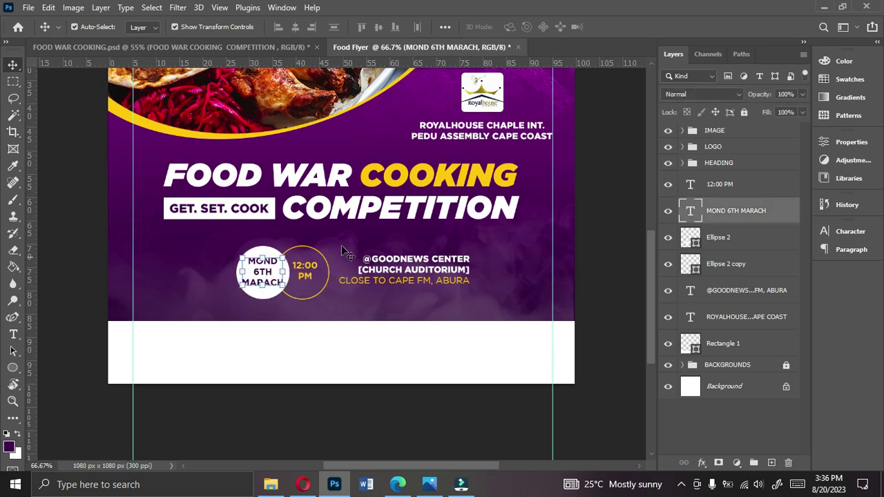
key("ctrl")
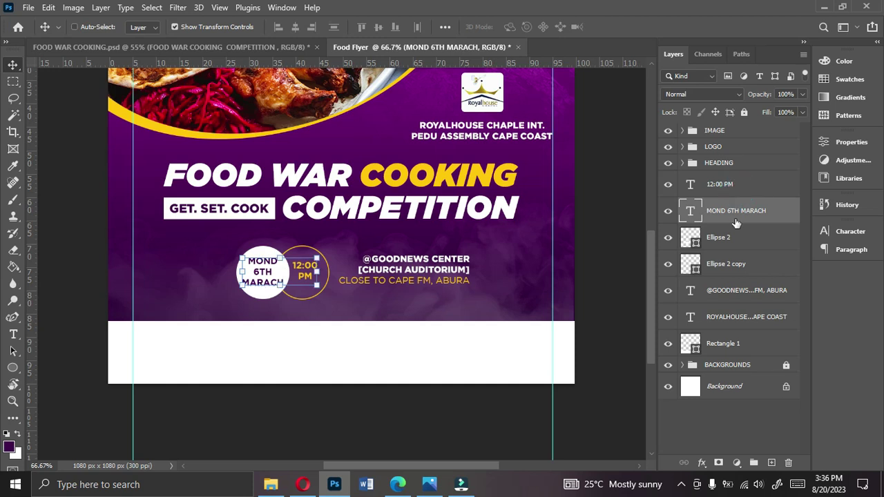
- Group the 12:00 PM, MOND, Ellipse 2 and Ellipse 2 copy layers together
left_click(737, 191, "ctrl")
left_click(733, 240, "ctrl")
left_click(730, 267, "ctrl")
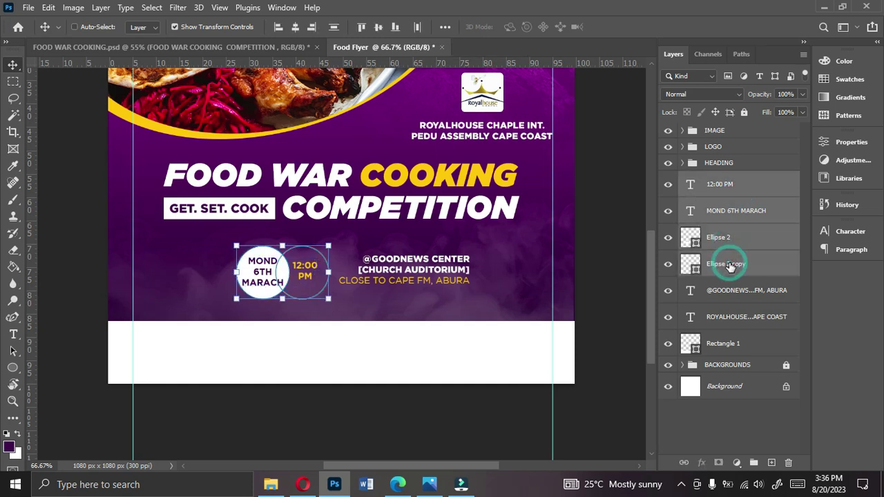
key("ctrl+g")
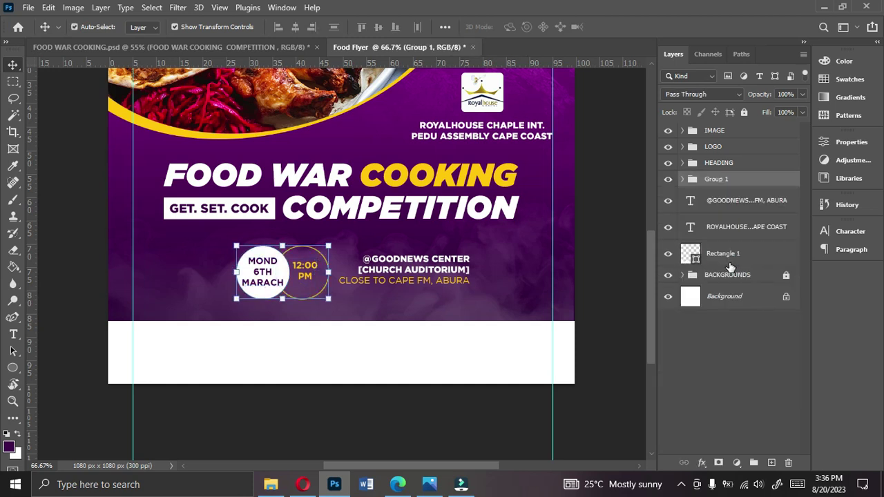
- Rename the new layer group to DATE AND TIME
left_click(733, 182)
double_click(741, 182)
left_click(854, 136)
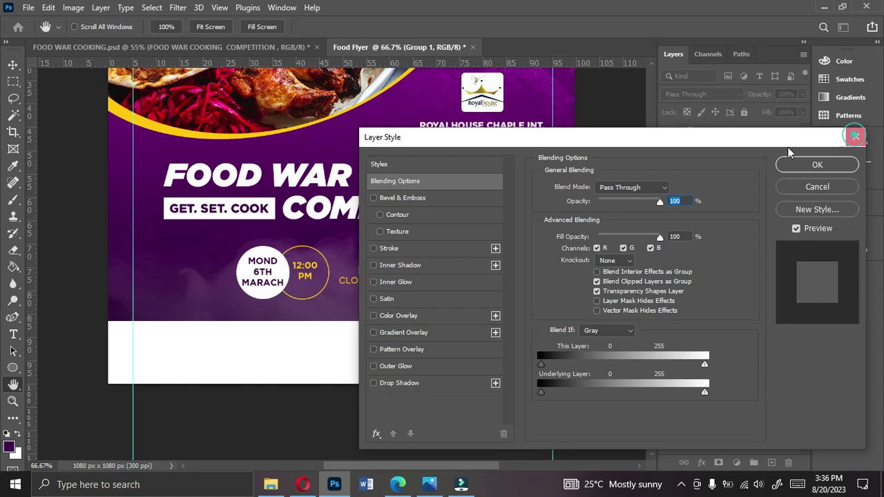
double_click(711, 178)
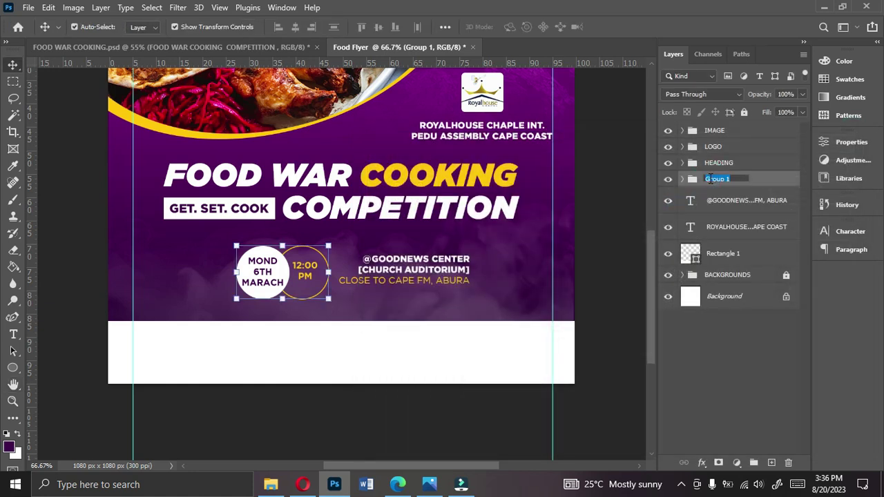
type("DATE AND TIME")
key("Return")
left_click(739, 203, "ctrl")
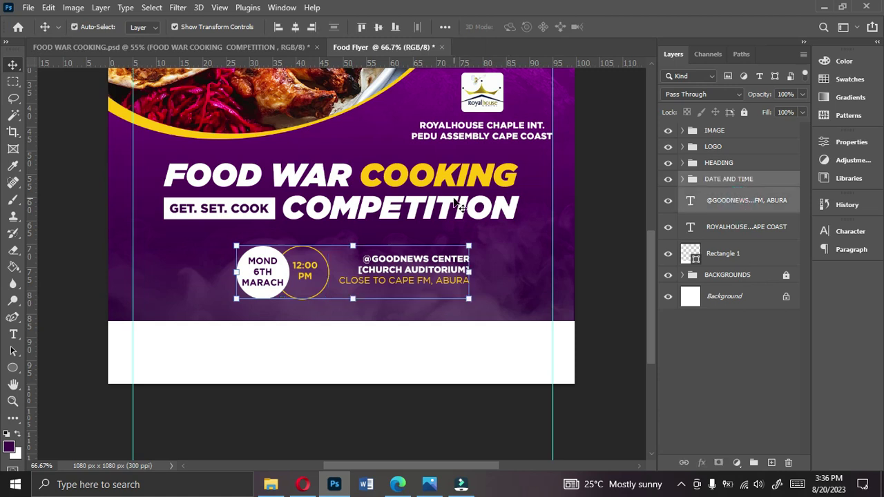
- Align the date group and venue text on their vertical centres and nudge them into place
left_click(377, 26)
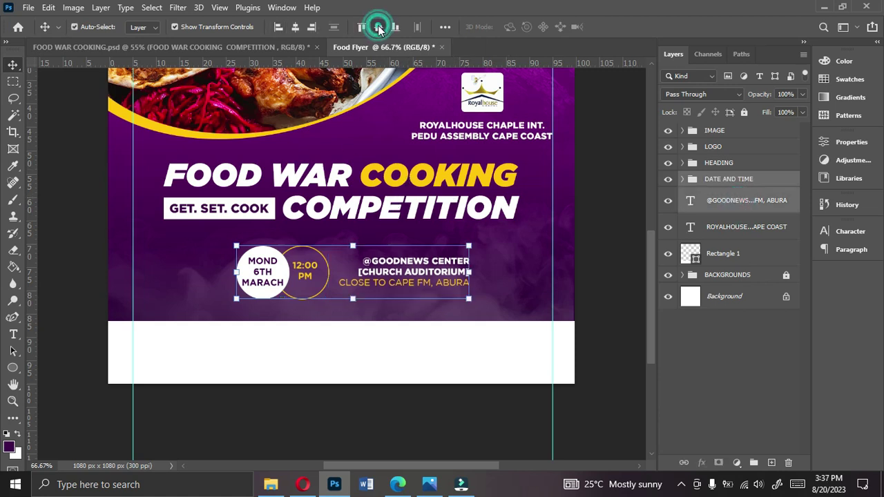
key("Up")
key("Up")
key("Up")
key("Up")
key("Up")
key("Up")
key("Up")
key("Up")
key("Up")
key("Up")
key("Up")
key("Up")
key("Up")
key("Up")
key("Up")
key("Up")
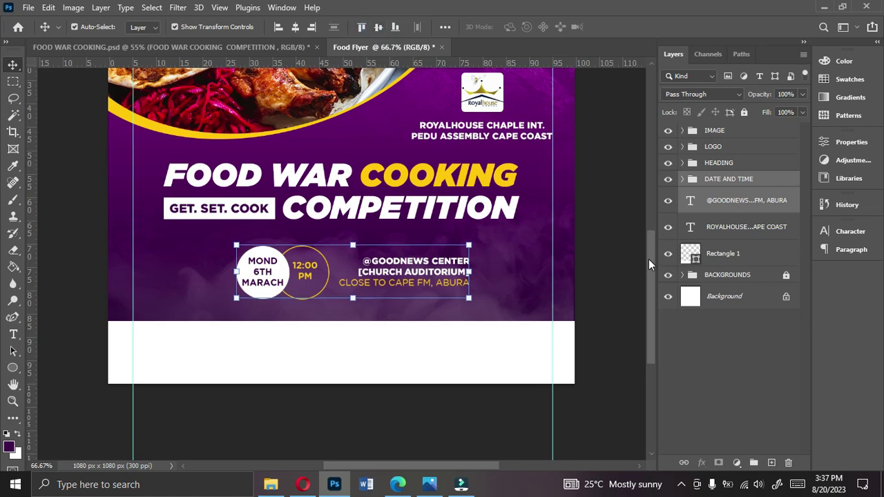
key("Left")
key("Left")
key("Left")
key("Up")
key("Down")
key("Down")
key("Down")
key("Down")
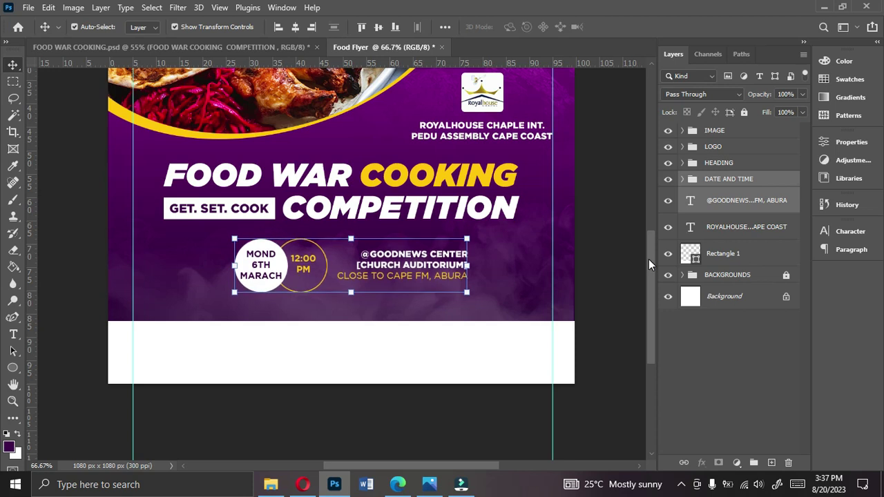
left_click(592, 275)
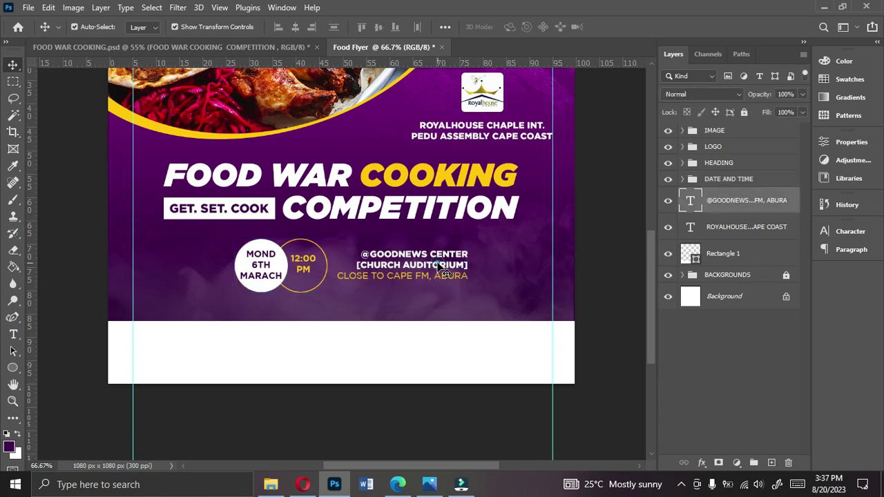
left_click(468, 262)
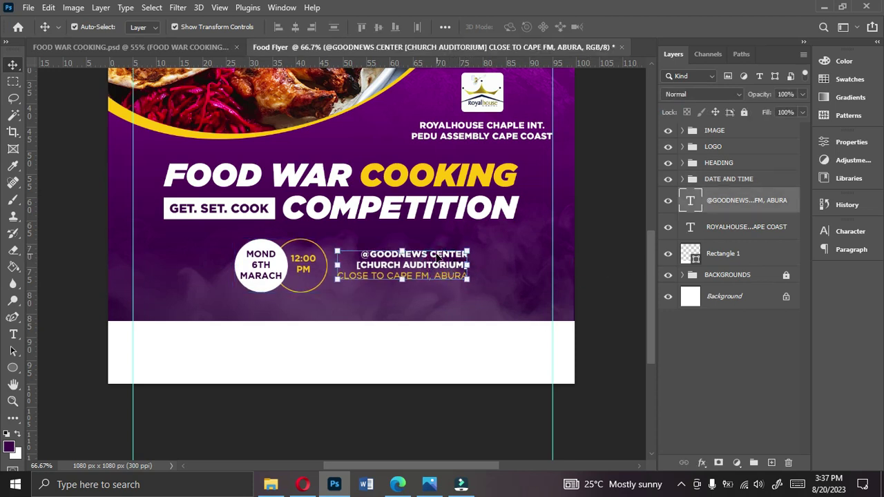
left_click(855, 232)
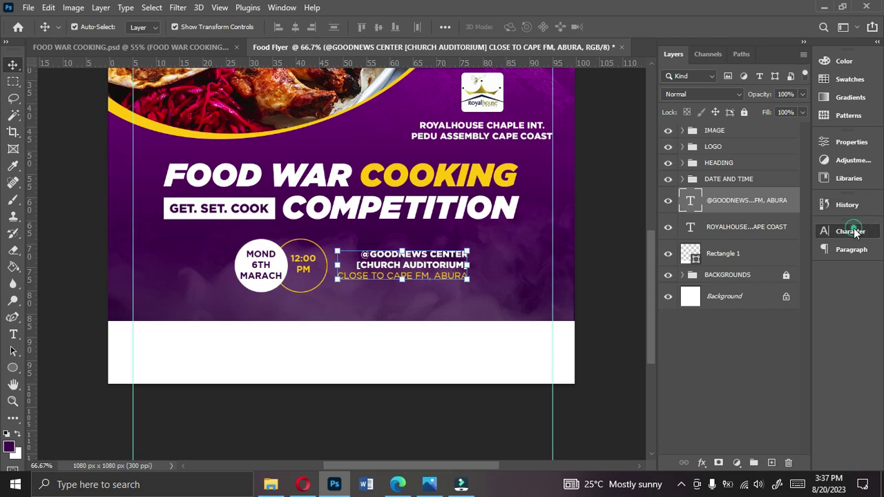
left_click(731, 268)
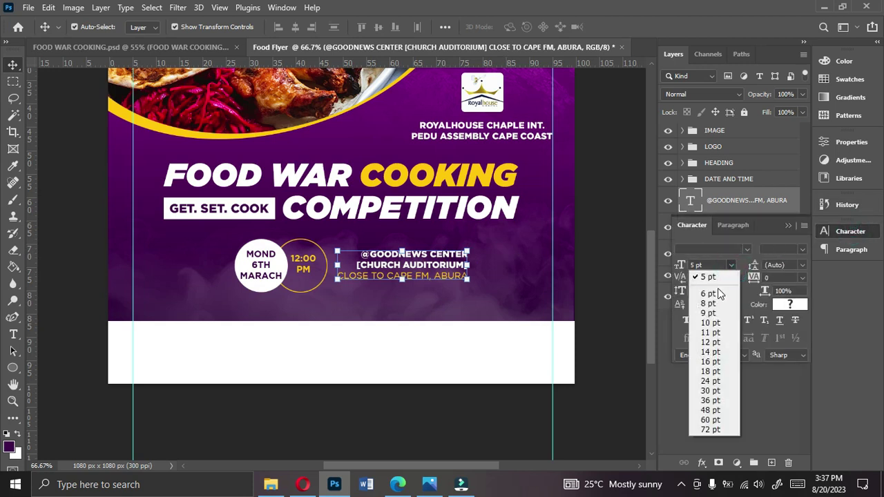
left_click(718, 290)
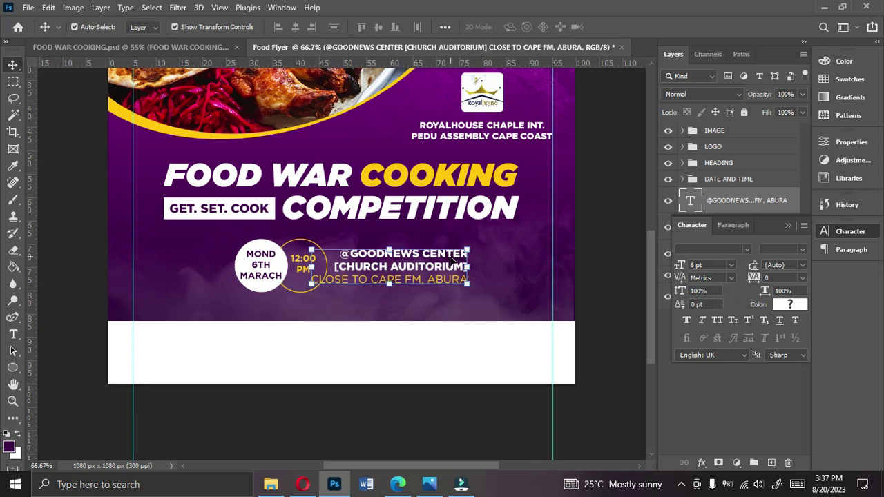
left_click_drag(452, 262, 478, 256)
- Place a copy of the venue text inside the white footer bar
left_click(370, 361)
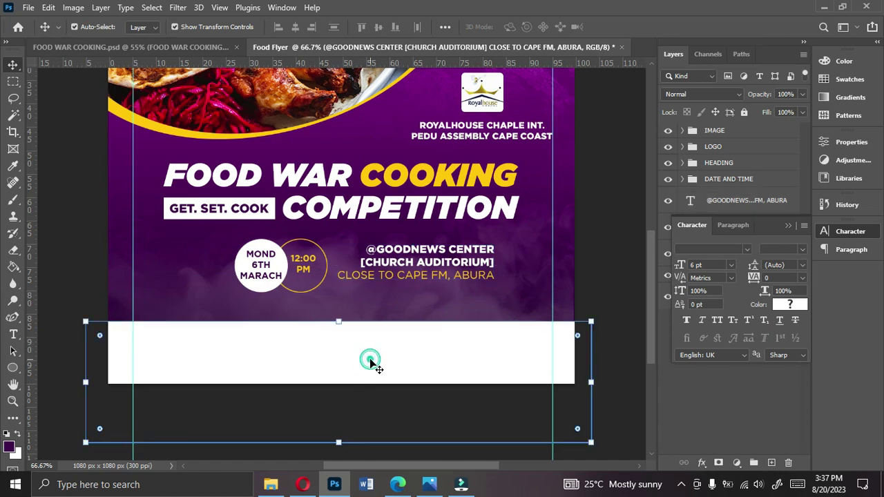
left_click(428, 483)
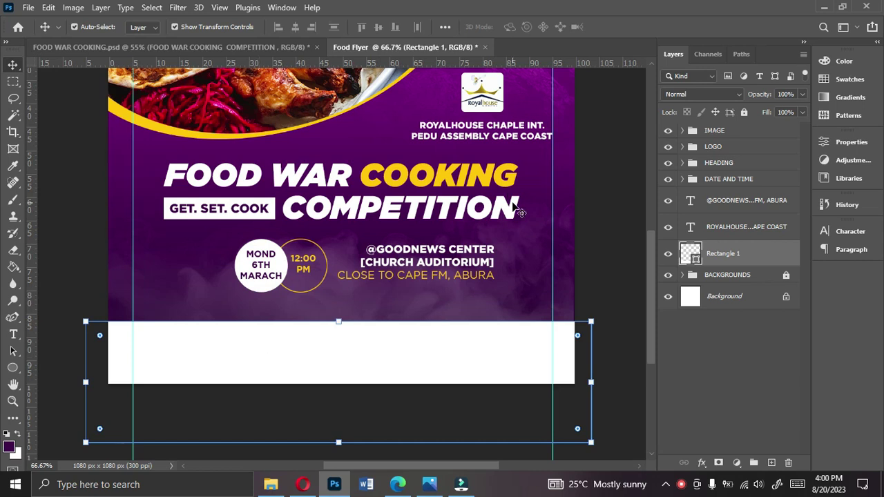
left_click(485, 272)
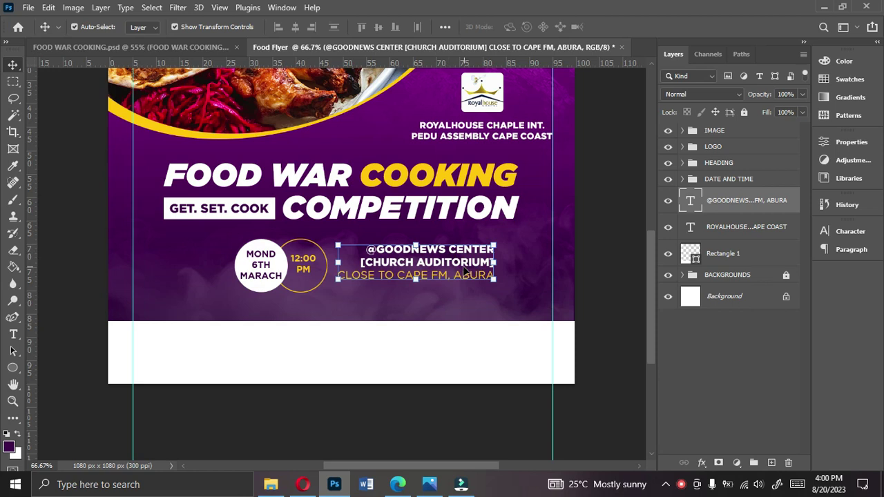
left_click_drag(454, 266, 417, 360)
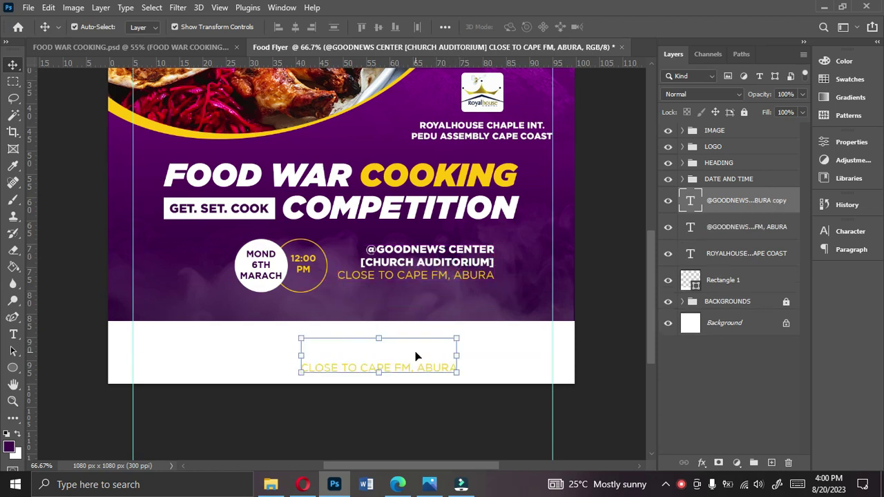
- Colour the copied footer text black (000000) and begin editing its text
left_click(849, 232)
left_click(792, 305)
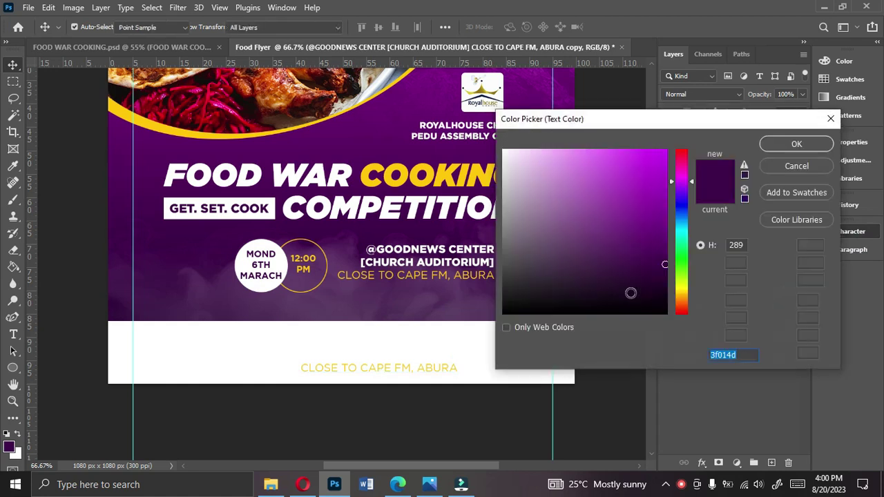
type("000000")
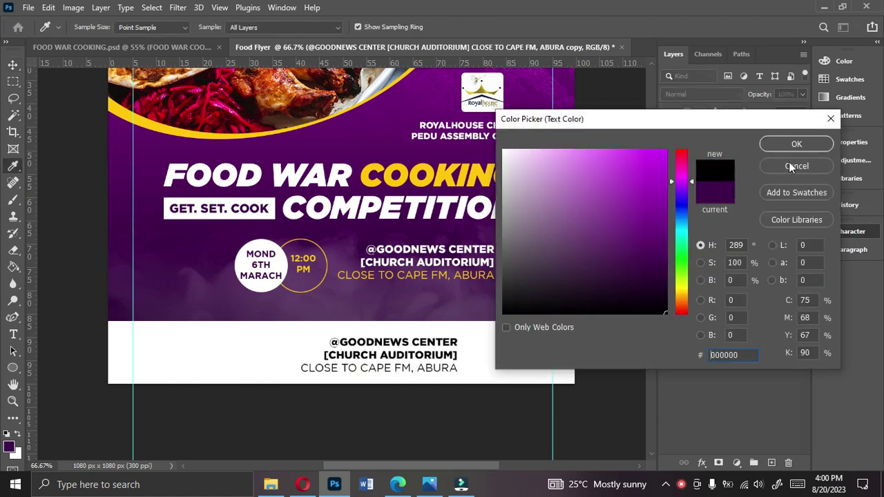
left_click(795, 145)
left_click(421, 345)
double_click(421, 345)
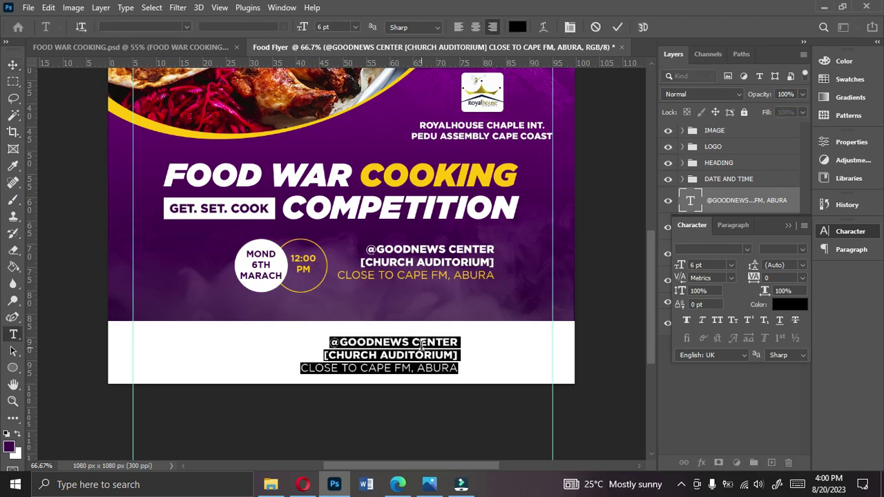
- Retype the footer text as 'For more info contact' followed by the phone number, fixing typos
type("For.")
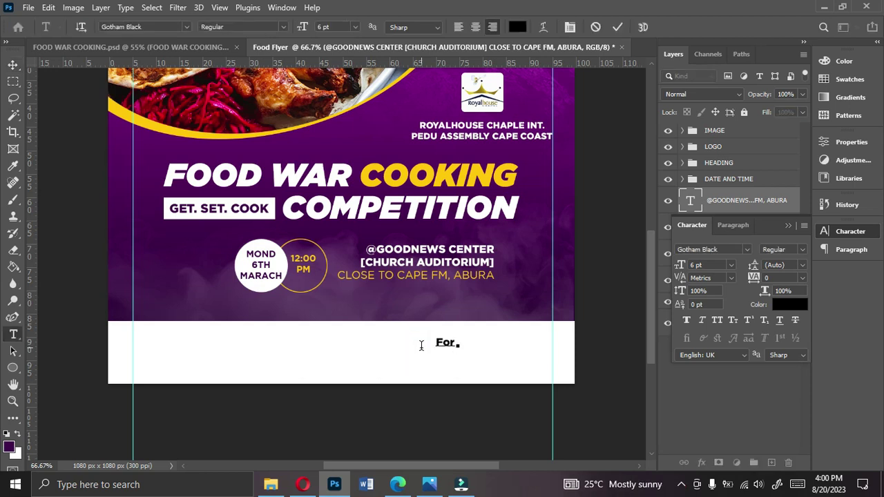
type(" more")
type("de")
key("BackSpace")
key("BackSpace")
type("info")
key("BackSpace")
key("BackSpace")
key("BackSpace")
key("BackSpace")
type("i")
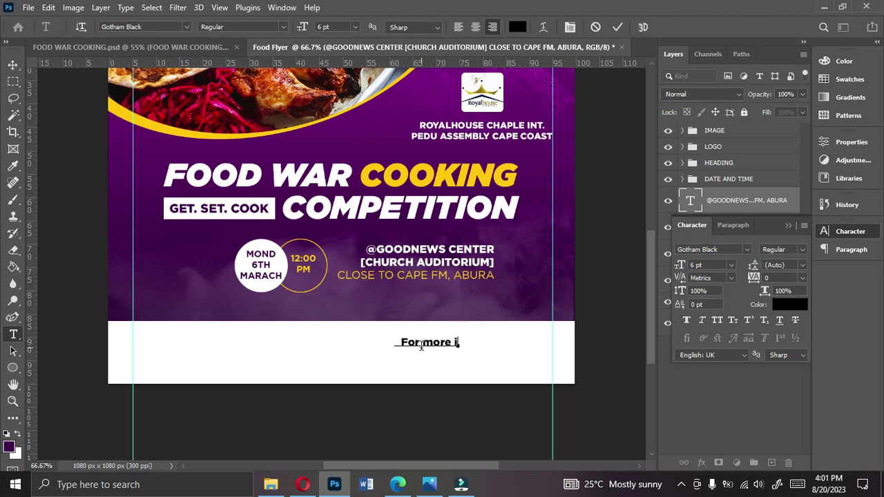
type("nfo comnta")
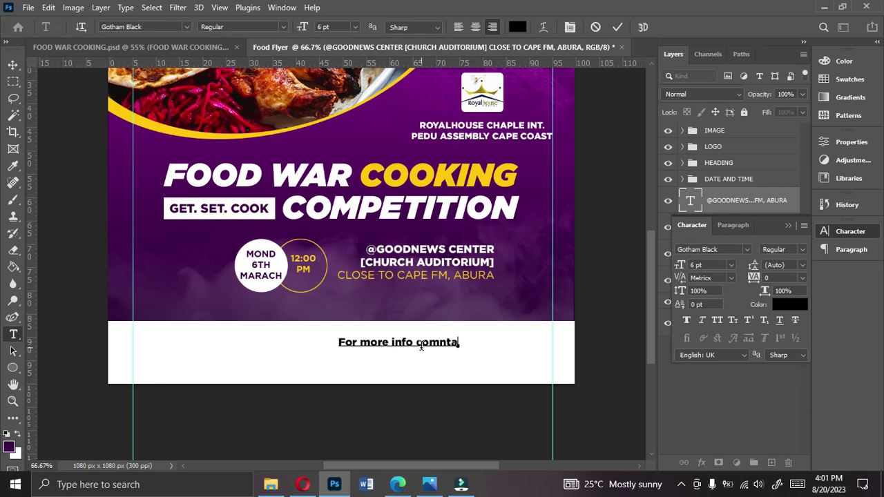
key("BackSpace")
key("BackSpace")
key("BackSpace")
key("BackSpace")
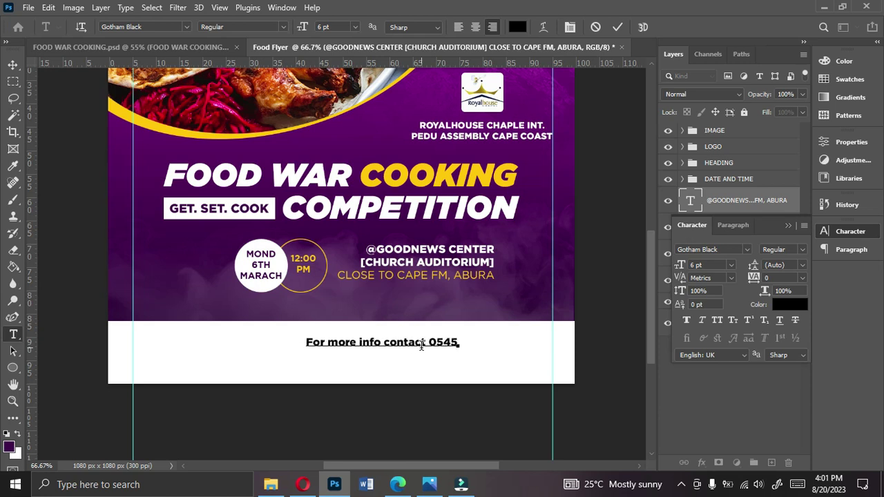
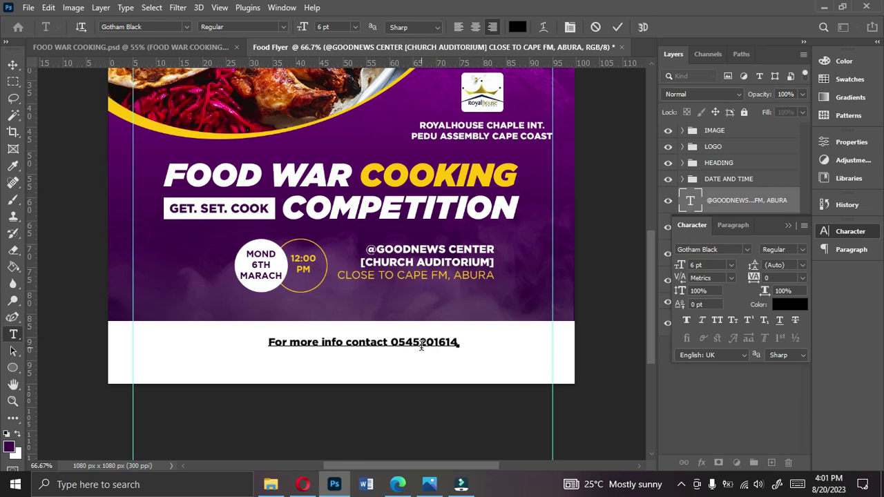
type(",")
key("BackSpace")
left_click(616, 28)
key("v")
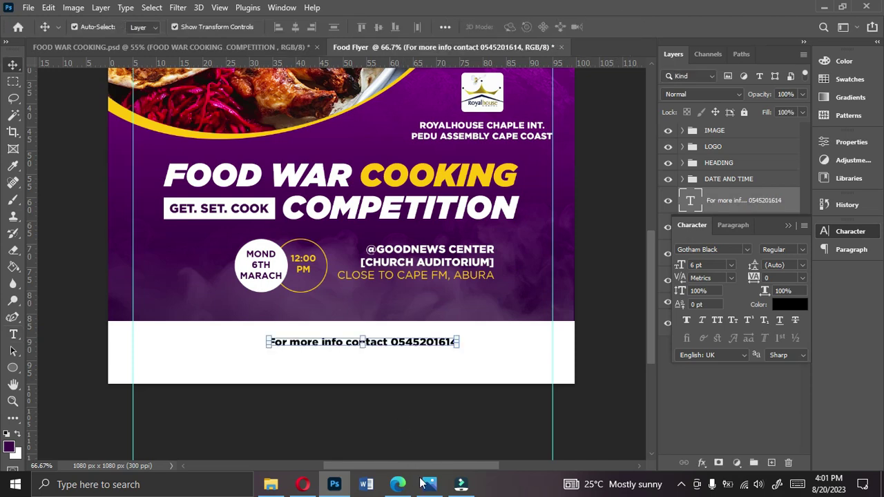
left_click(428, 484)
left_click(428, 484)
- Duplicate the contact line just below itself, ready for new text
left_click_drag(447, 346, 439, 364)
key("ctrl+t")
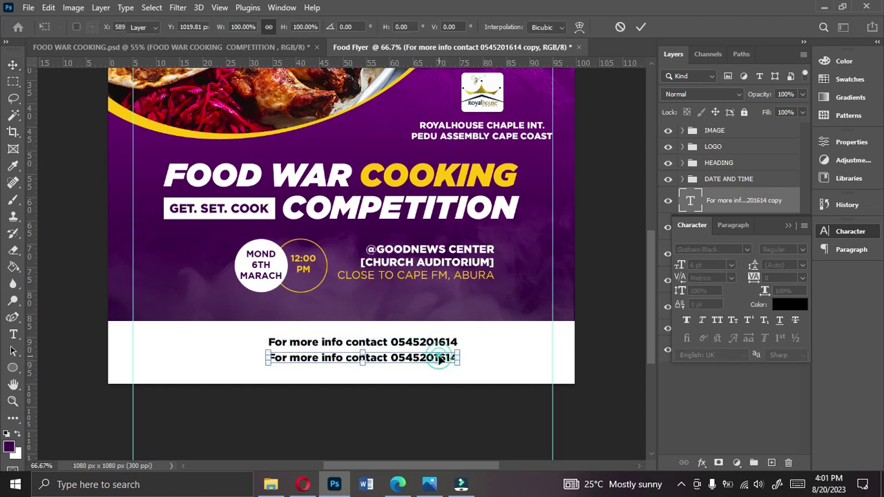
double_click(439, 359)
double_click(439, 359)
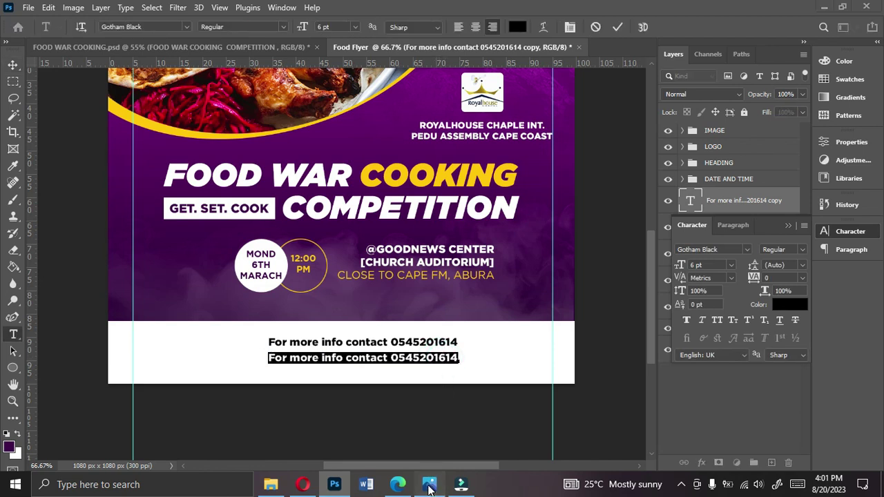
left_click(429, 486)
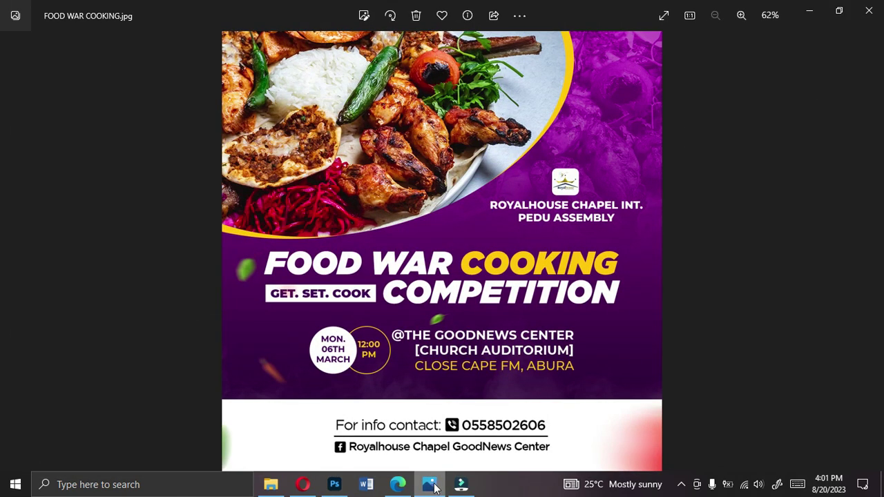
left_click(428, 486)
- Rewrite the copied line as 'Royalhouse Chaple Goodnews Center'
type("Roy")
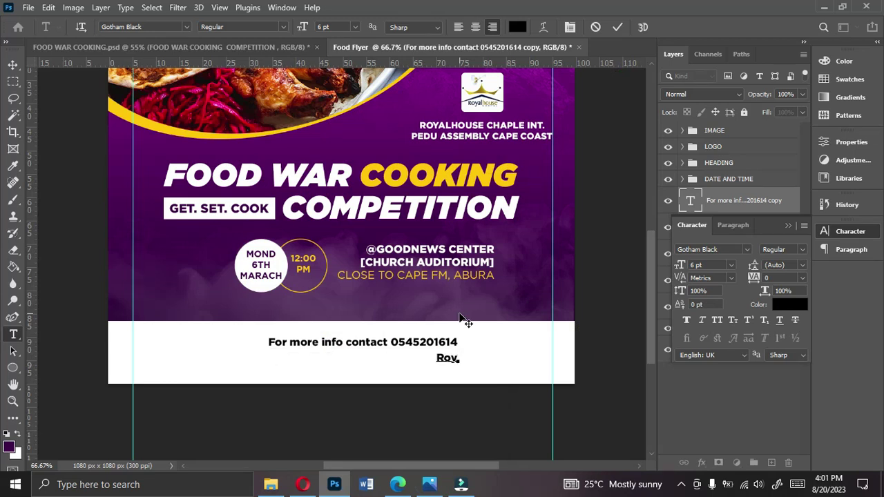
type("alhouse Chaple Goodnew")
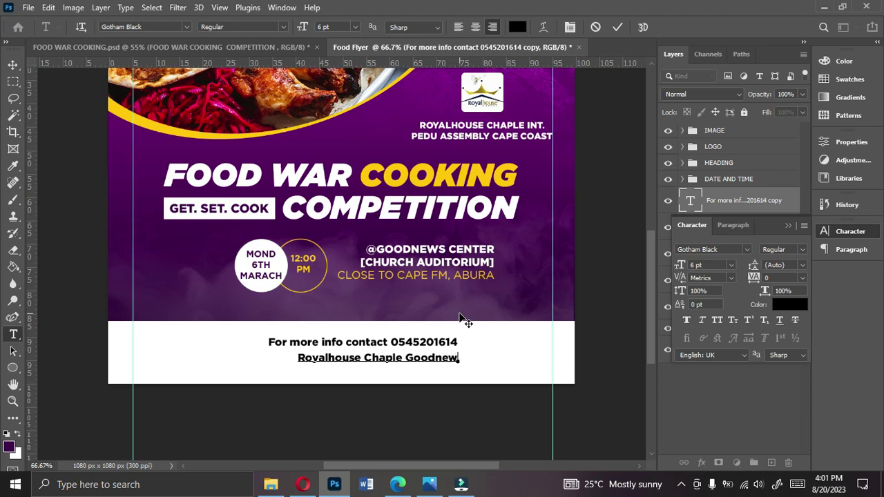
type("s. Center")
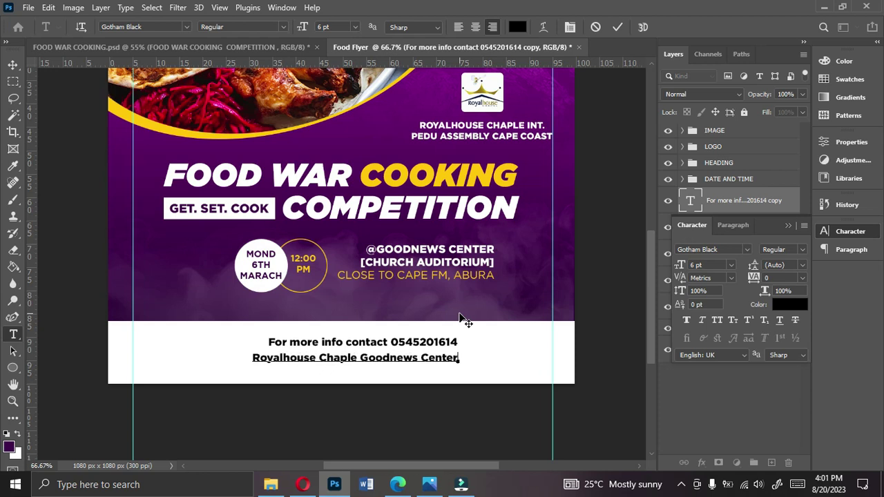
left_click(619, 27)
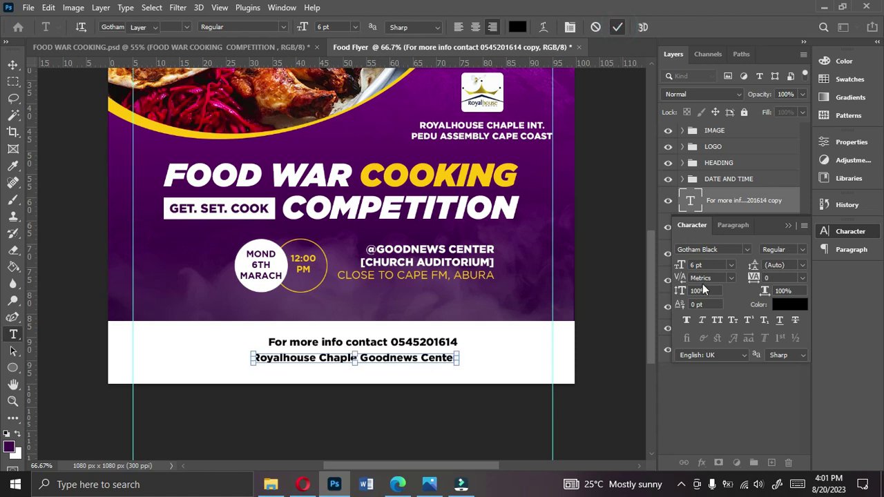
key("v")
- Set the Royalhouse line's font to Gotham Book
left_click(735, 249)
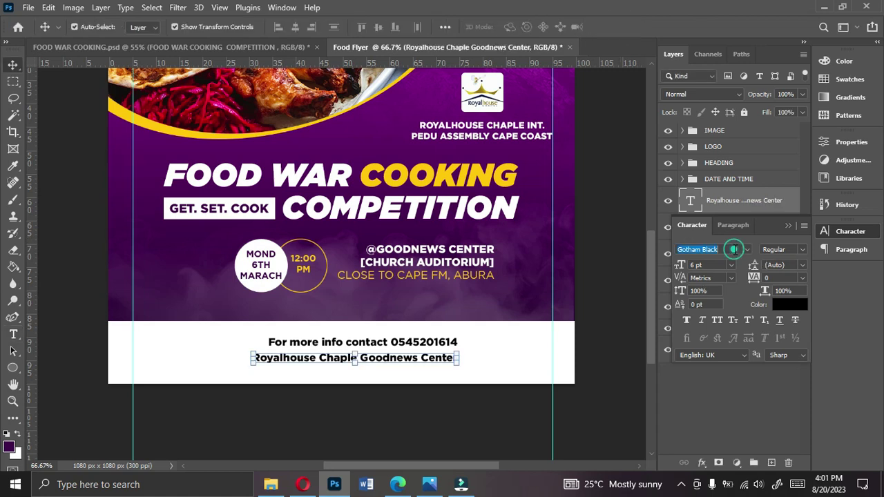
left_click(735, 250)
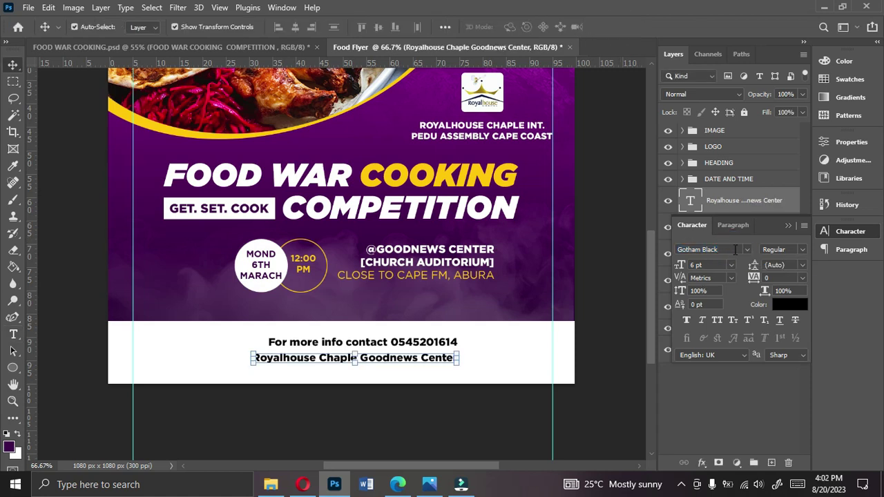
key("BackSpace")
key("BackSpace")
key("BackSpace")
key("BackSpace")
key("BackSpace")
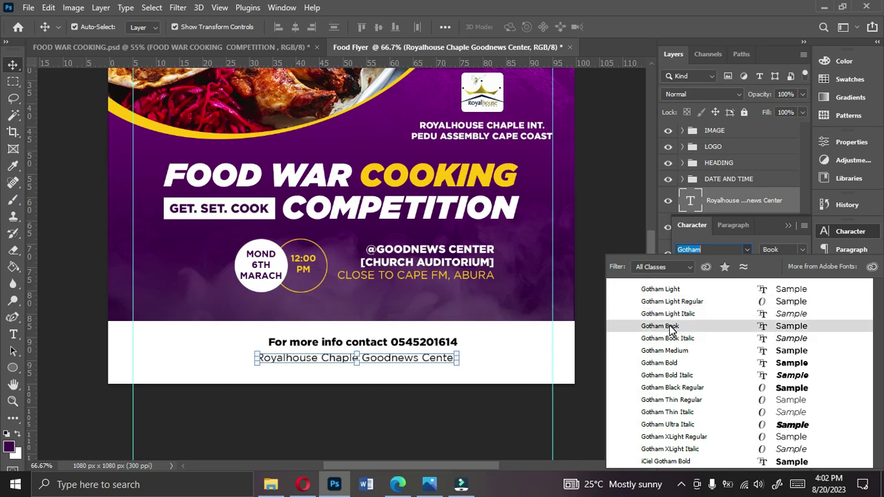
left_click(671, 326)
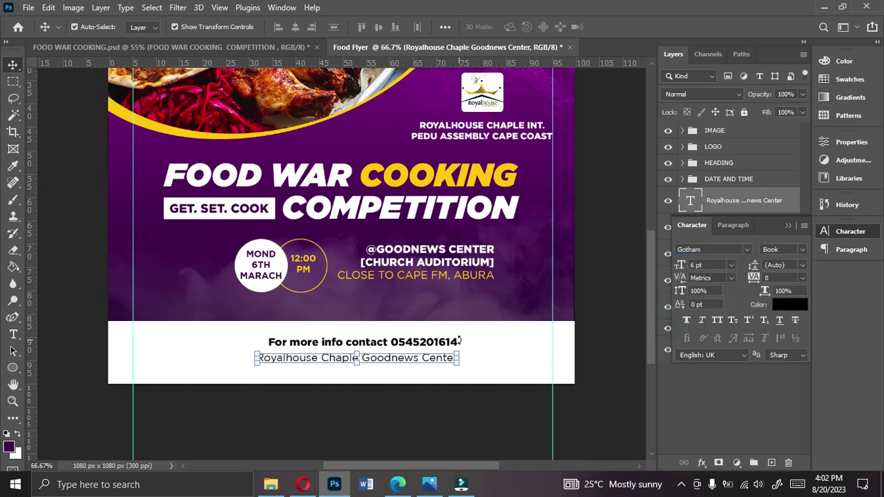
- Insert extra spaces between 'For more info contact' and the phone number
left_click(611, 347)
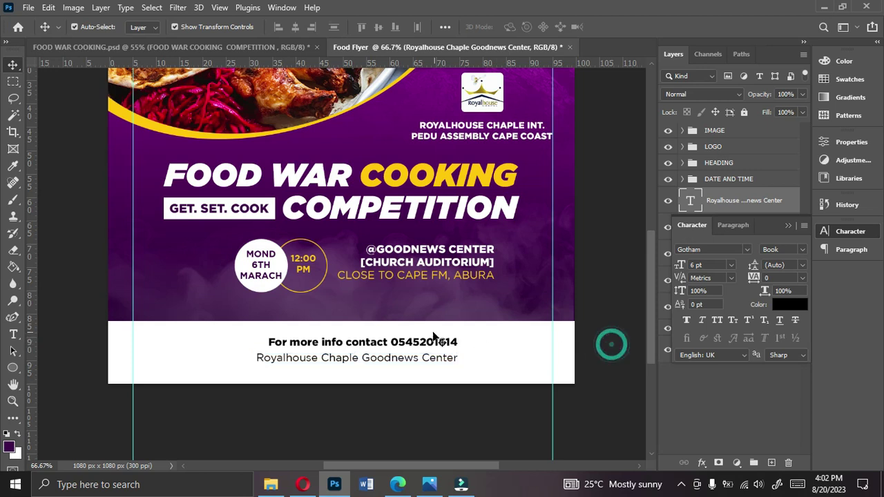
double_click(441, 345)
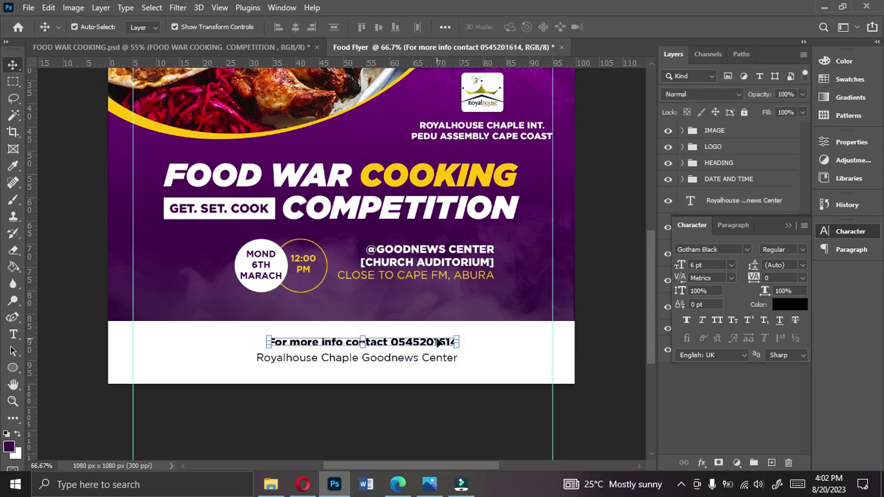
left_click_drag(457, 342, 387, 341)
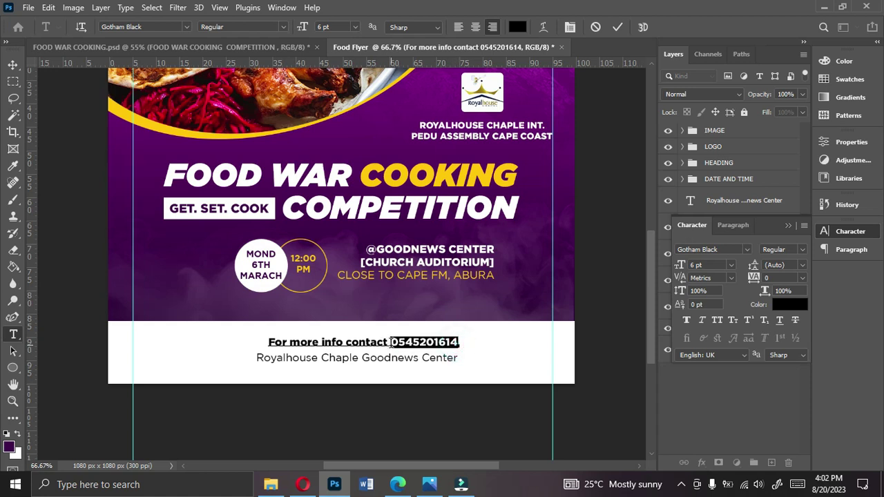
left_click(391, 342)
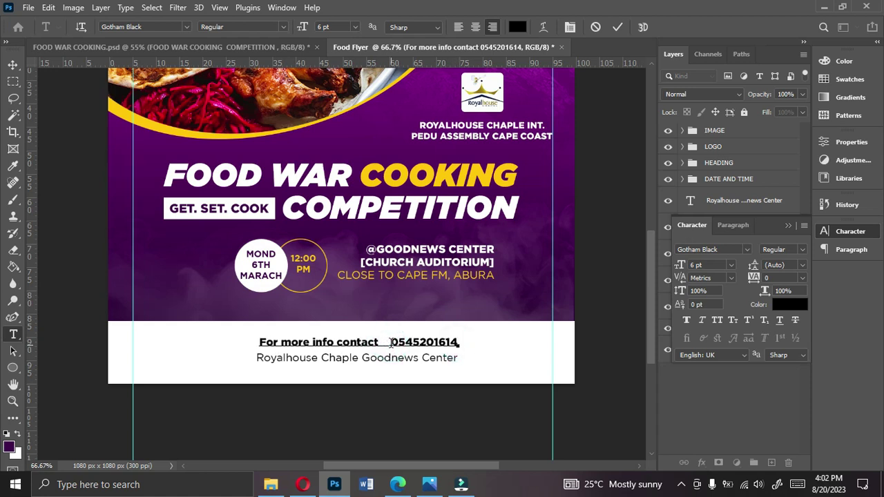
left_click(619, 26)
key("v")
- Copy the contact line toward the footer's right edge and clear its text
left_click(428, 343, "alt")
left_click_drag(425, 343, 527, 332)
double_click(527, 332)
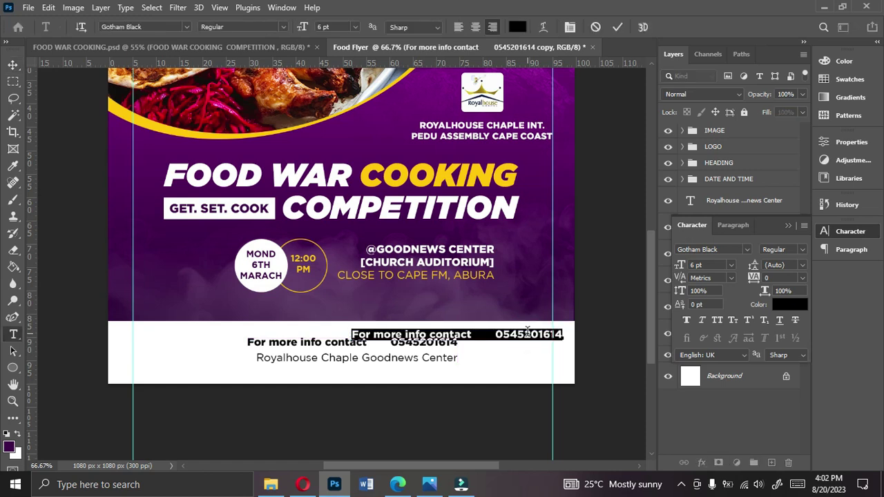
key("BackSpace")
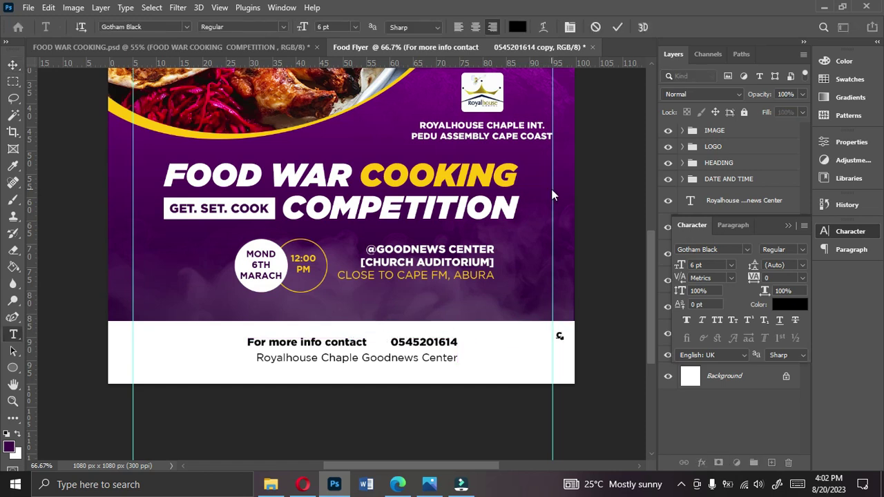
- Zoom the flyer to 100% and move the one-character text beside the phone number
left_click(615, 26)
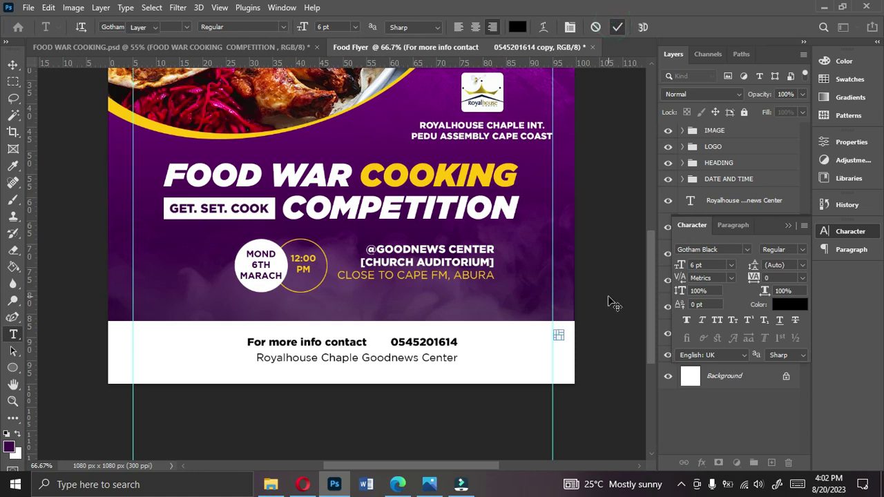
key("v")
key("ctrl+t")
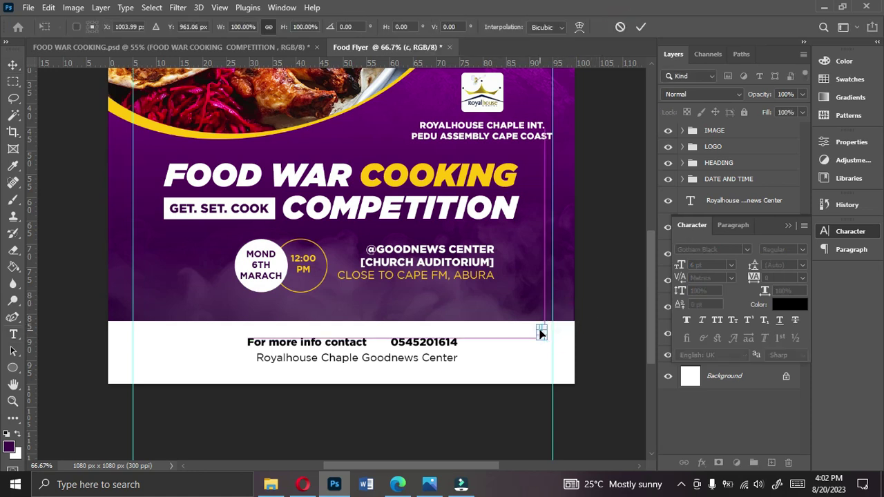
key("Return")
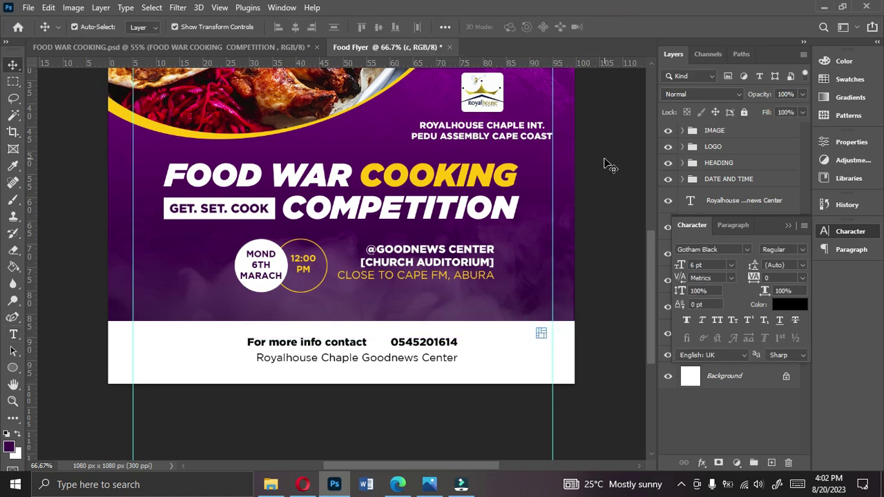
key("ctrl+plus")
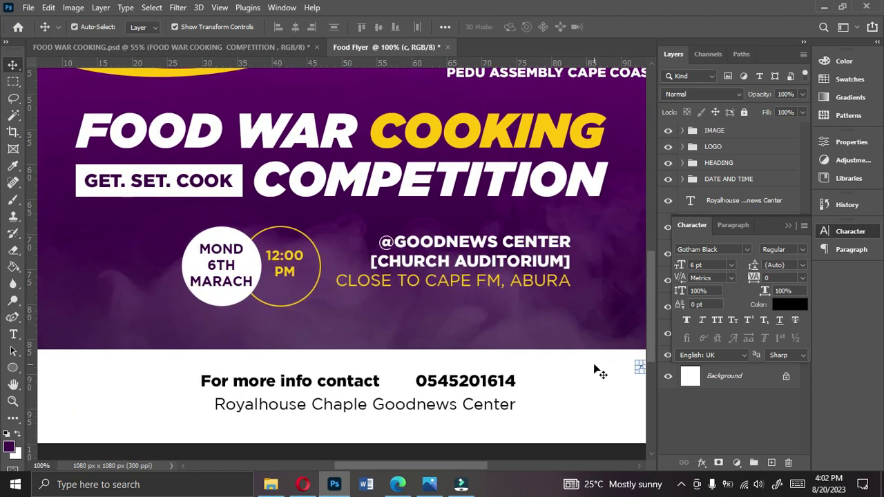
left_click_drag(453, 467, 481, 465)
left_click_drag(541, 371, 499, 380)
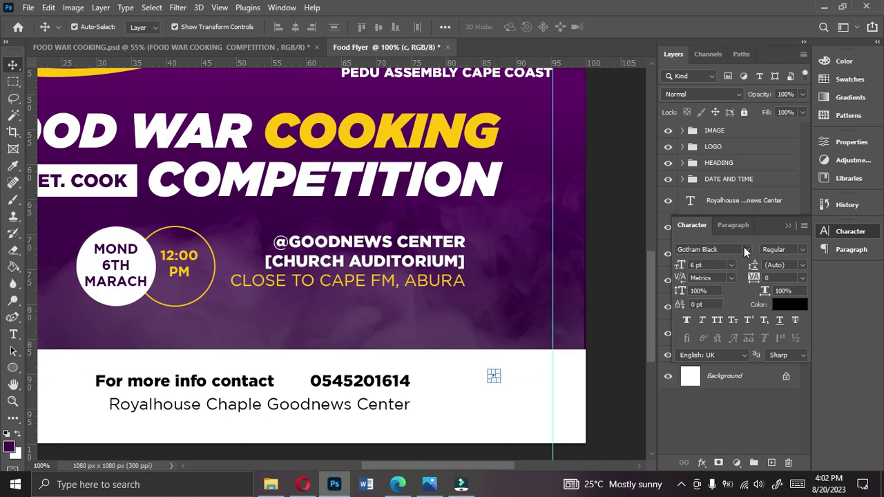
- Search the font list for a social-media icon font for the character
left_click(745, 250)
type("so")
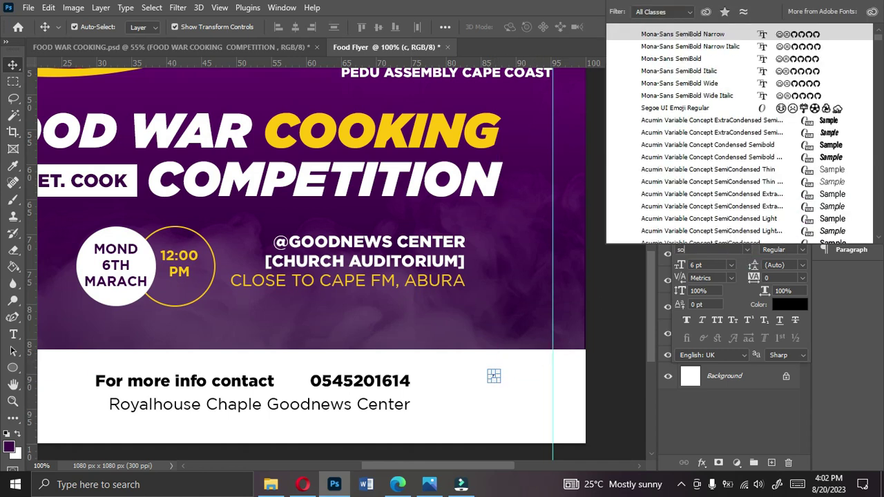
type("ca")
key("Escape")
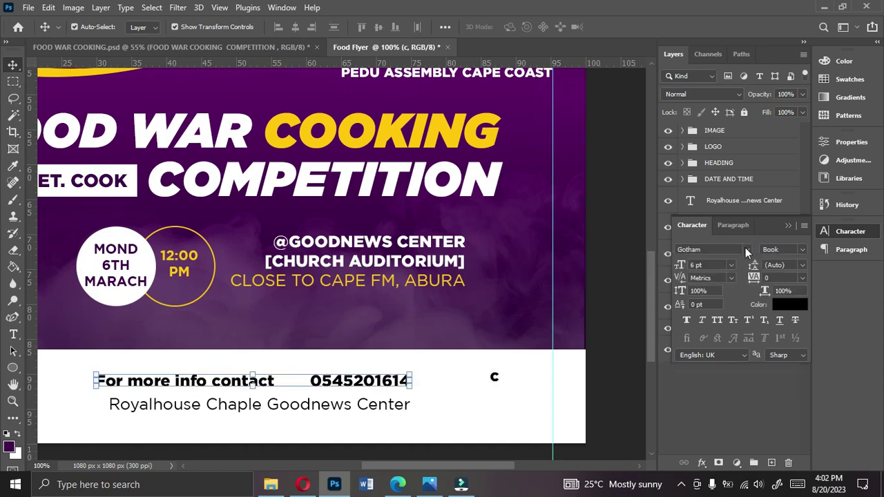
left_click(744, 250)
left_click(744, 250)
left_click(575, 382)
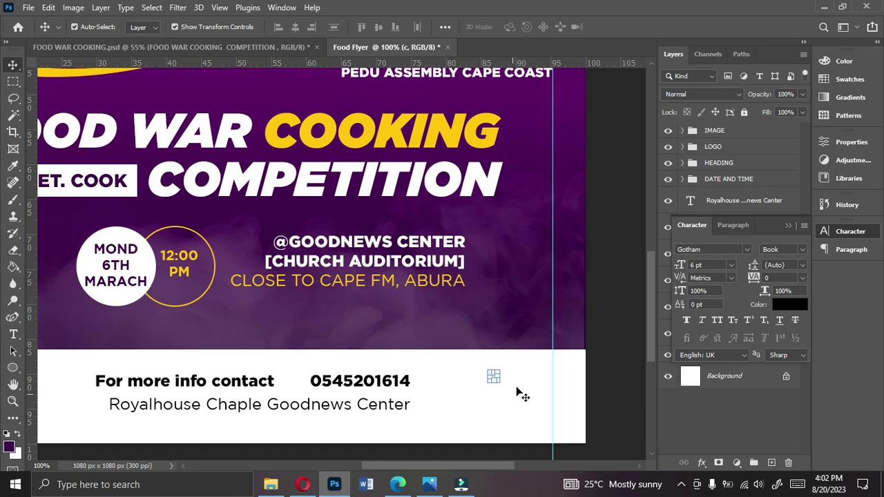
left_click(748, 248)
- Apply the font social media 2018 to the glyph so it shows a phone icon
type("social media ...")
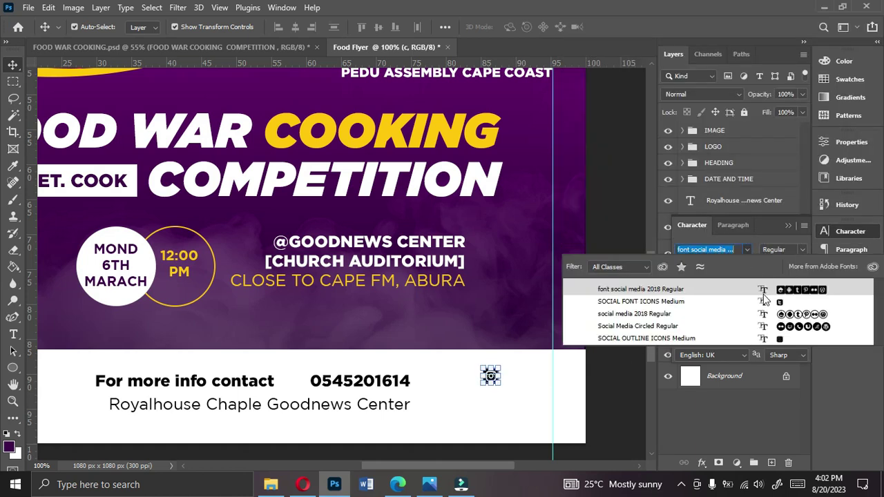
left_click(764, 295)
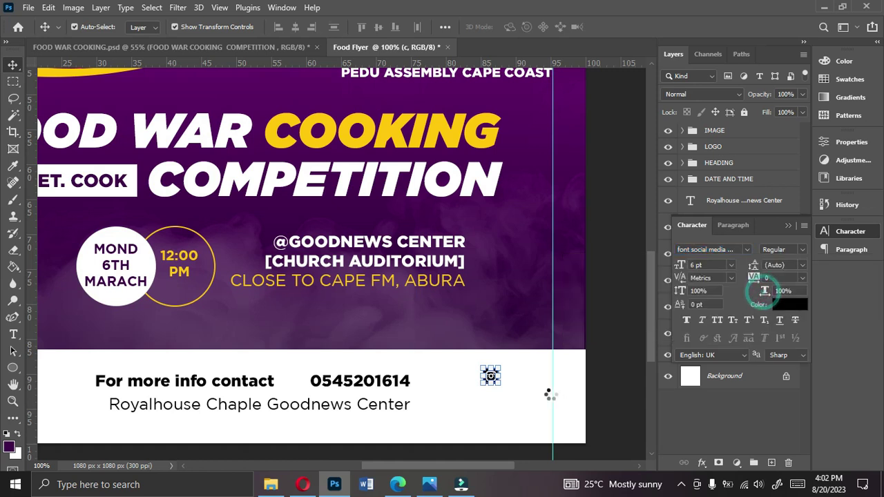
left_click(607, 379)
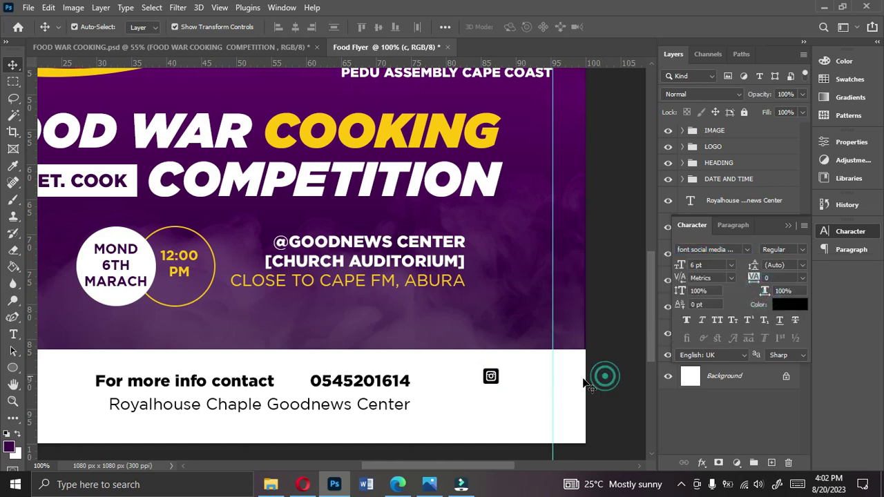
double_click(490, 376)
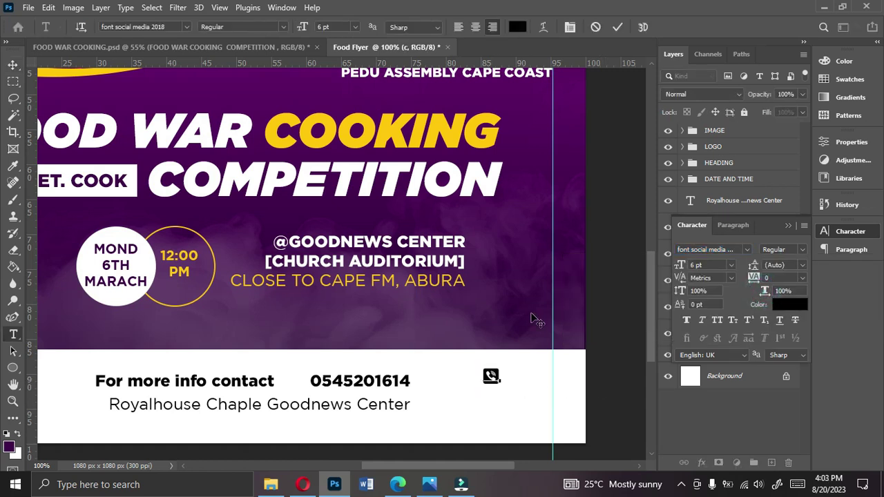
left_click(618, 27)
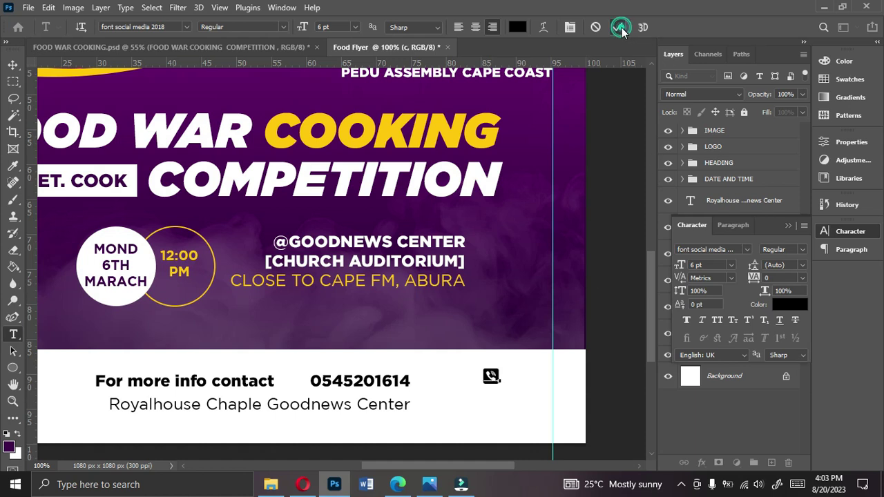
key("v")
- Duplicate the phone icon below it and change the copy's glyph to 'f' for Facebook
left_click_drag(490, 375, 475, 396)
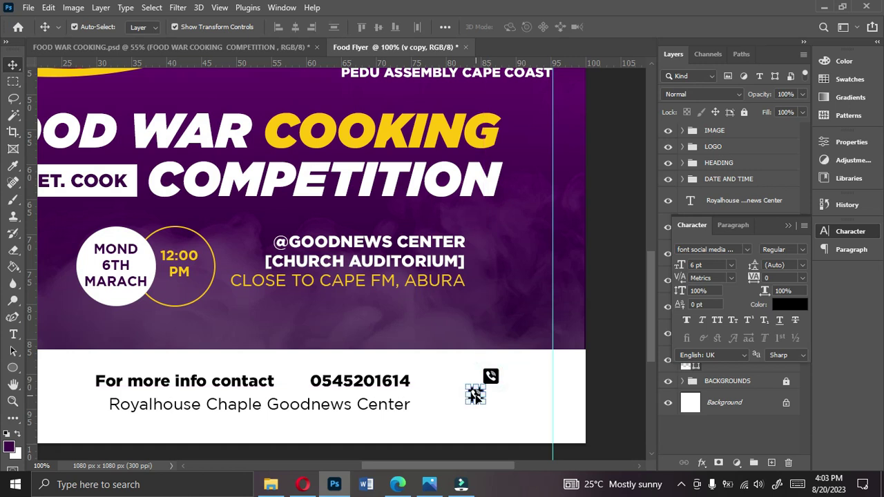
key("t")
double_click(475, 394)
type("f")
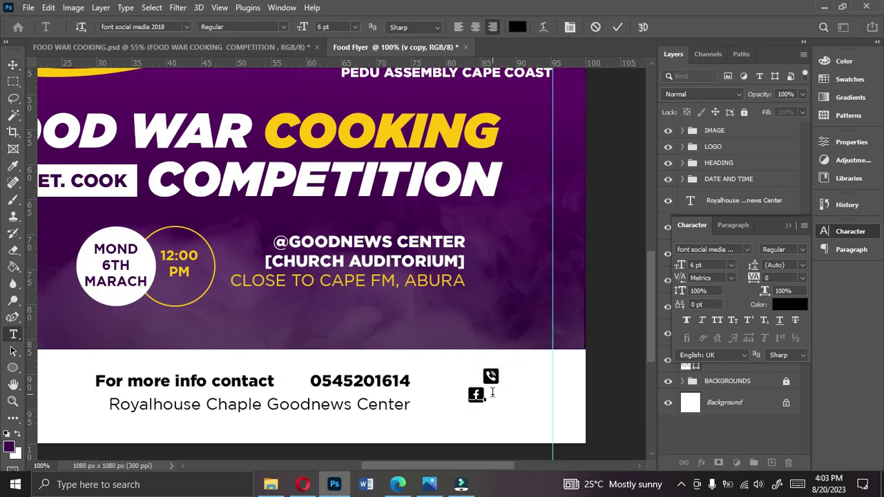
left_click(613, 31)
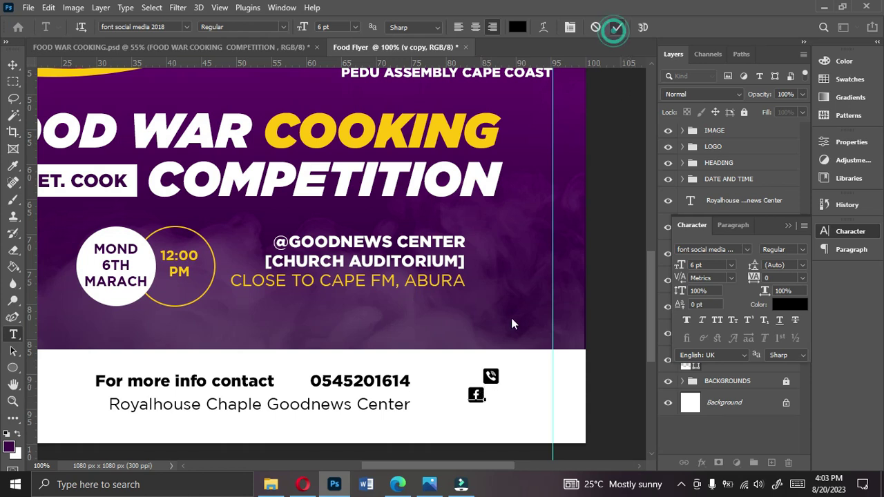
- Move the Facebook icon beside the Royalhouse line and underline the contact line
key("v")
left_click_drag(477, 401, 100, 406)
left_click(207, 381)
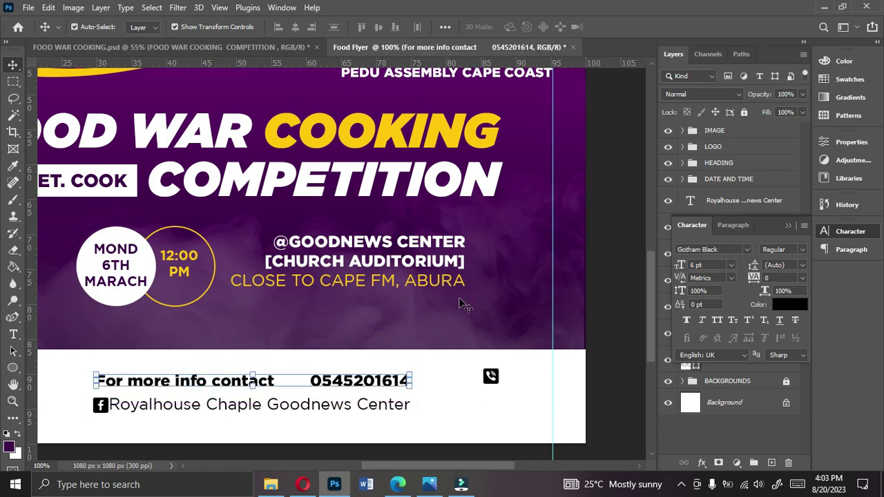
left_click(779, 323)
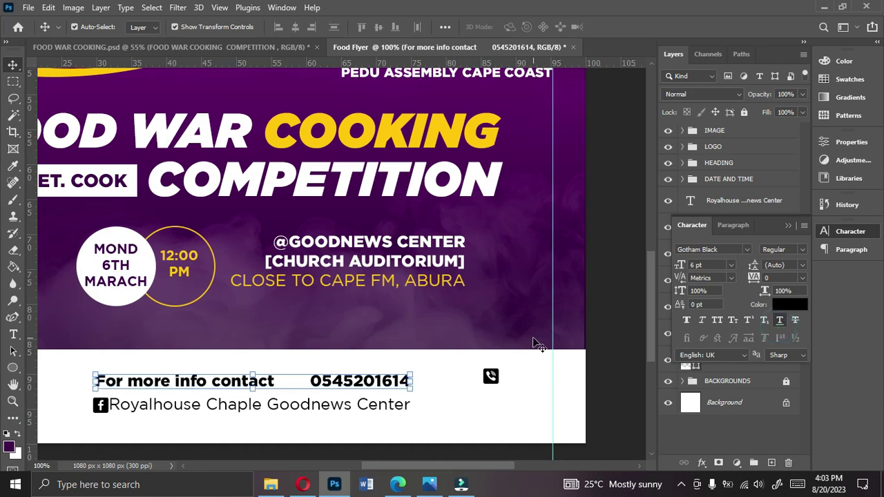
- Place the phone icon just before the phone number, removing one extra space
left_click_drag(490, 376, 303, 384)
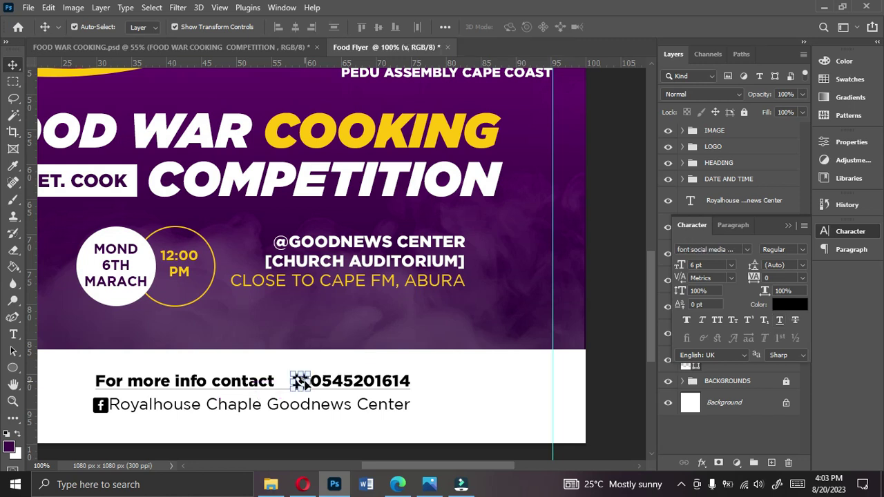
key("ctrl+t")
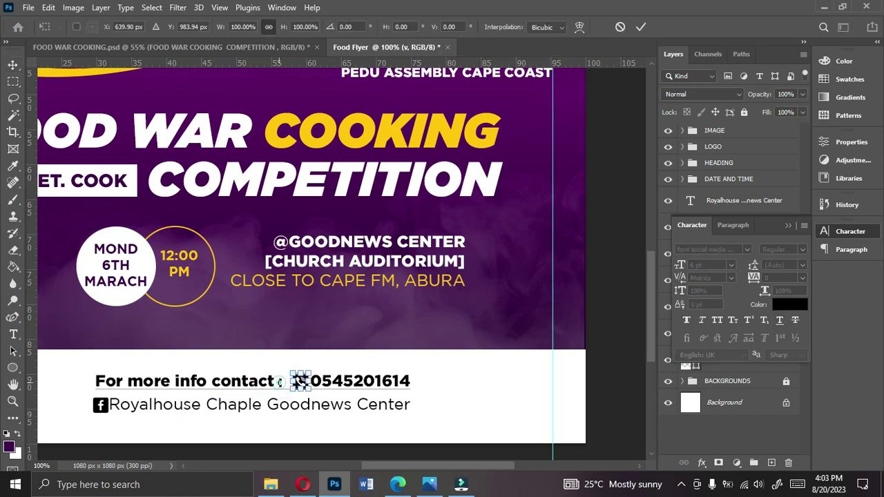
key("Return")
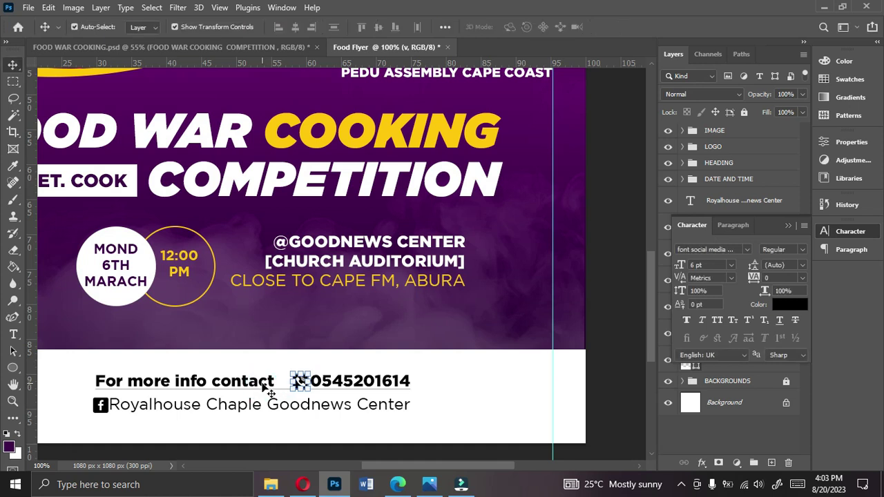
double_click(262, 381)
left_click(286, 381)
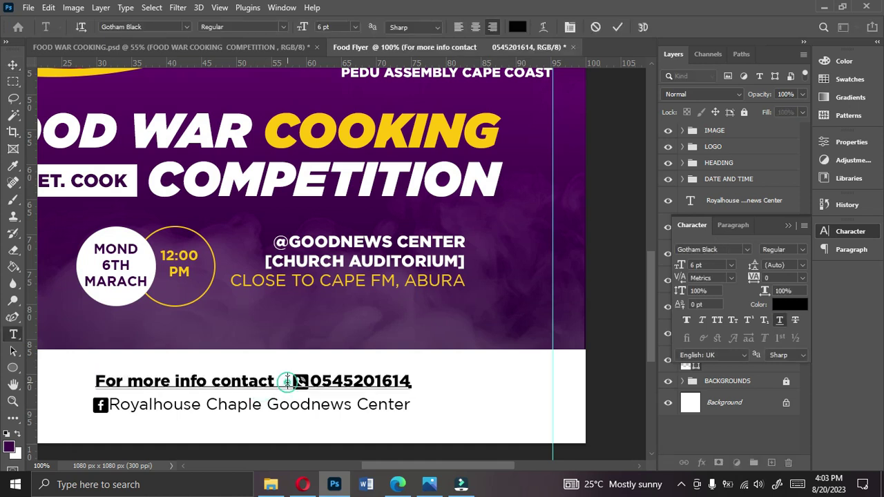
key("BackSpace")
key("BackSpace")
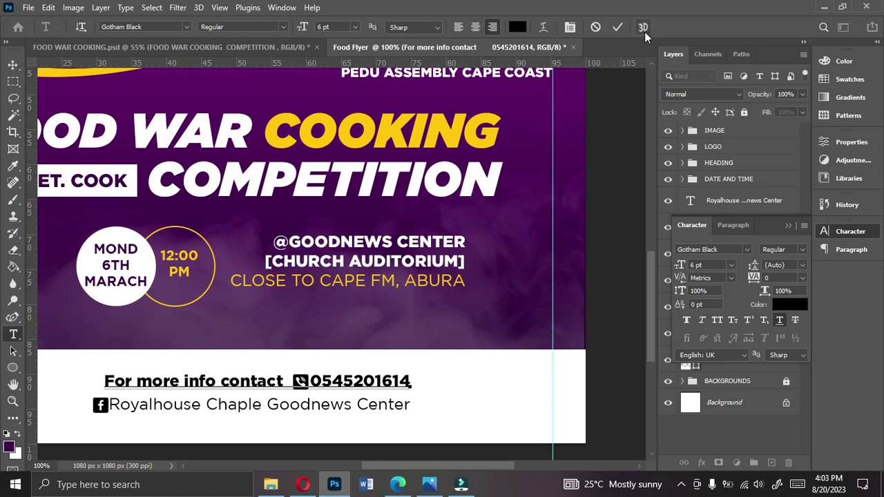
left_click(618, 26)
key("v")
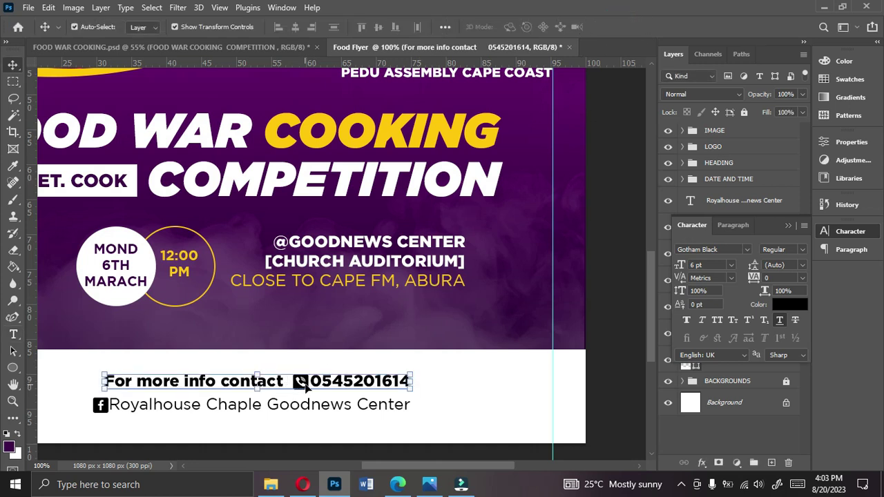
double_click(305, 385)
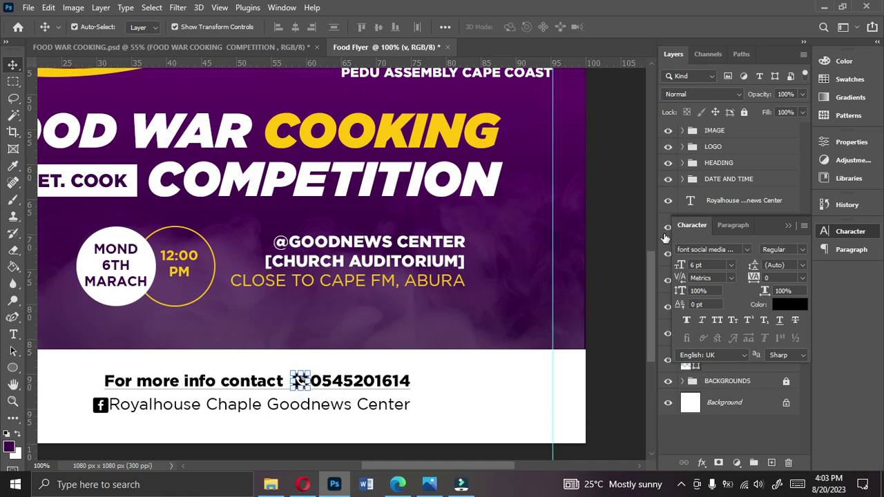
left_click(788, 226)
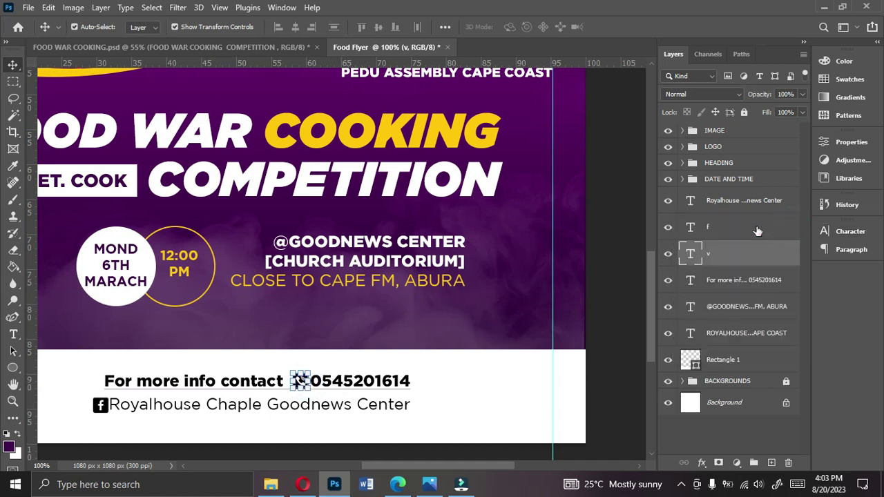
- Group the phone icon with the contact line and the Facebook icon with the Royalhouse line
left_click(721, 289, "ctrl")
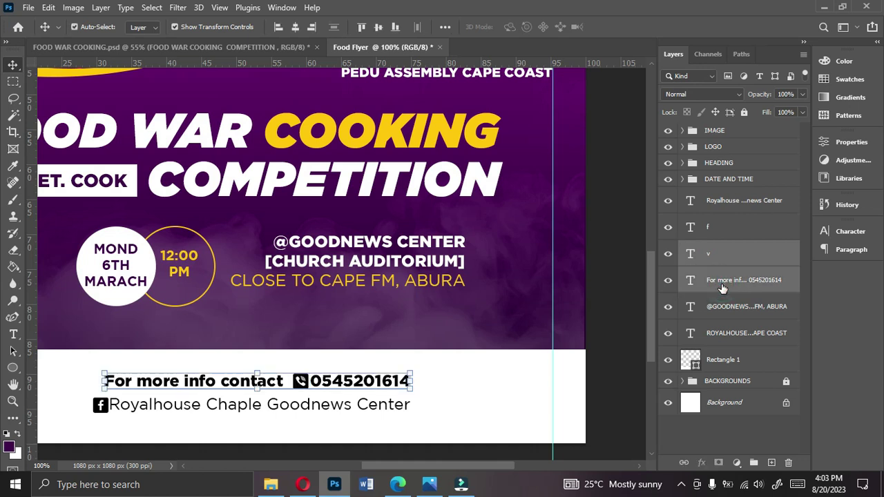
key("ctrl+g")
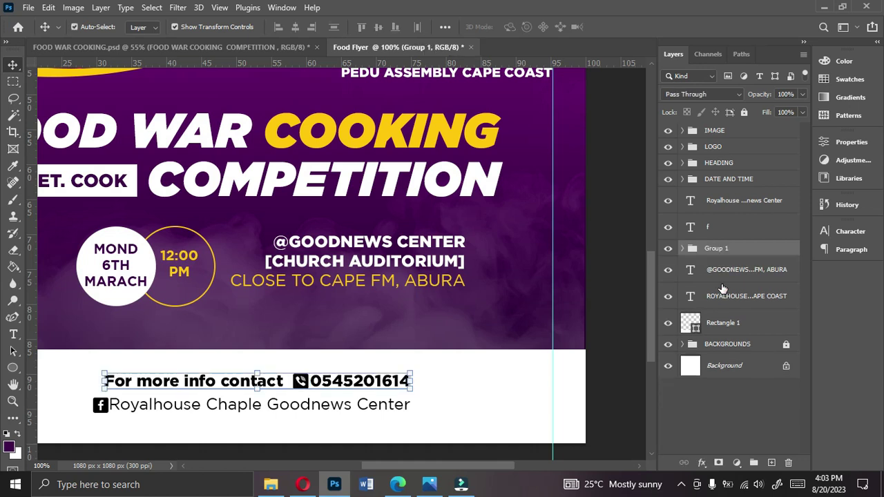
left_click(727, 297, "ctrl")
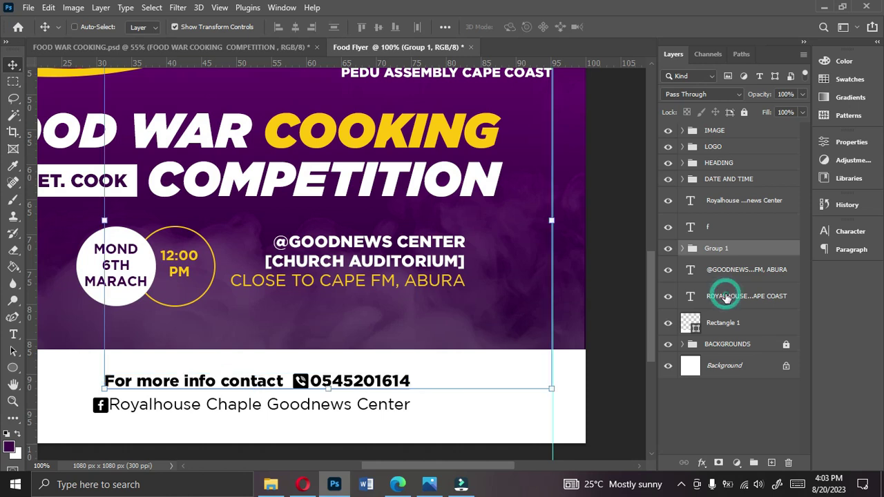
left_click(725, 294)
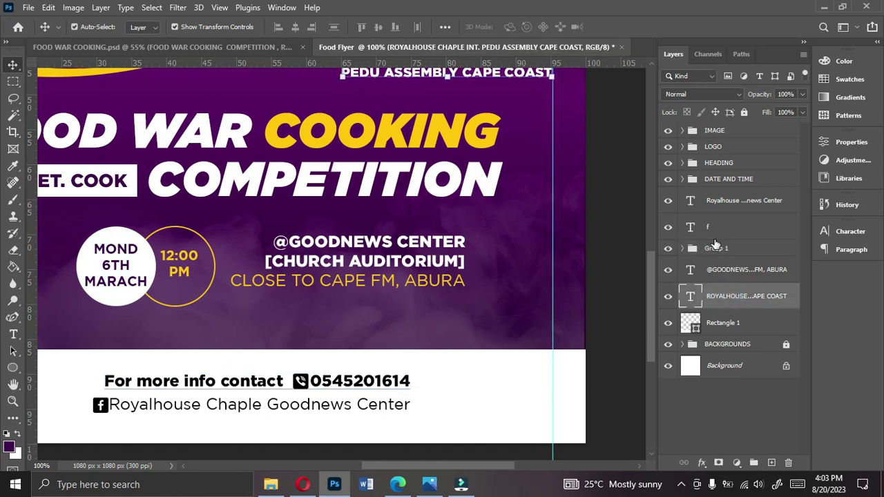
left_click(711, 229)
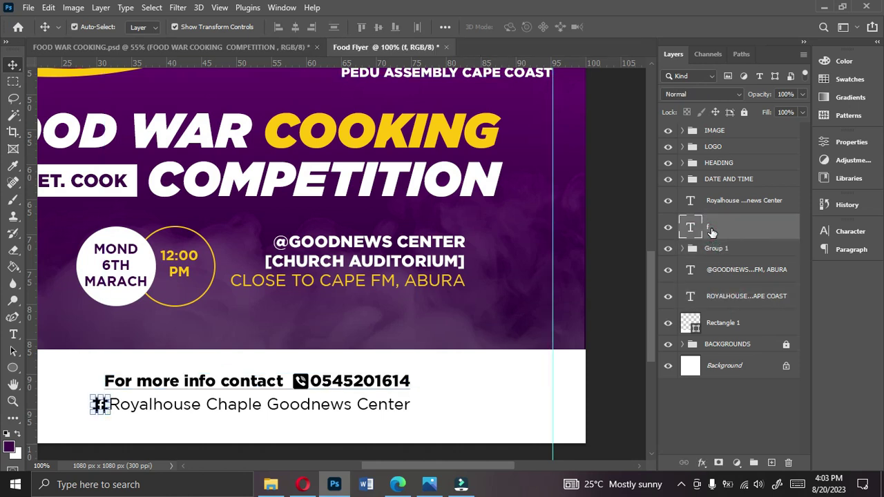
key("ctrl")
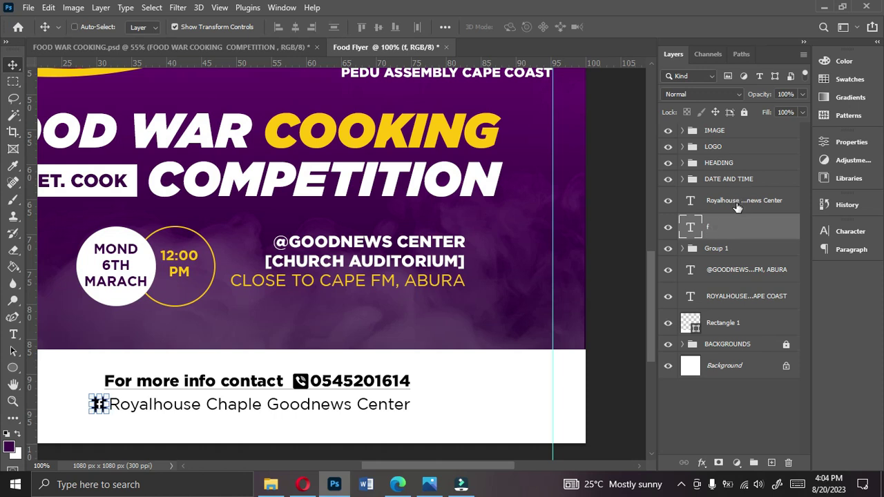
left_click(737, 204, "ctrl")
key("ctrl+g")
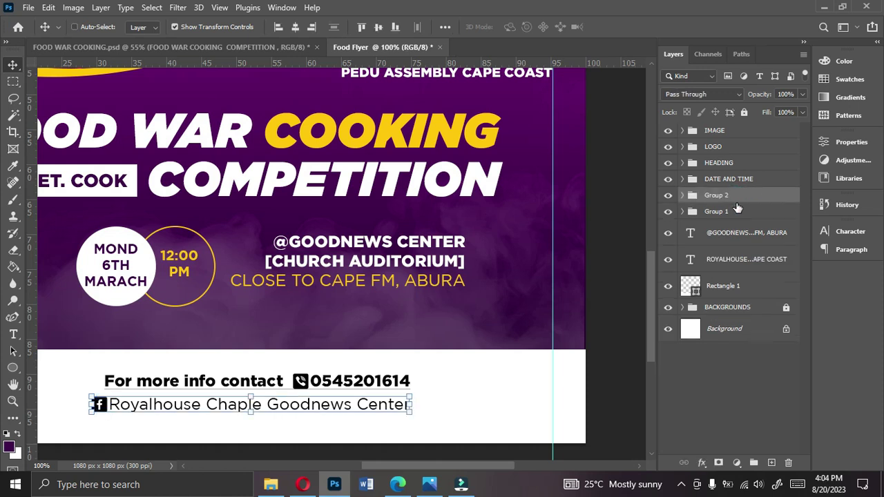
- Align both footer groups on their centres and centre them horizontally on the canvas
left_click(722, 211, "ctrl")
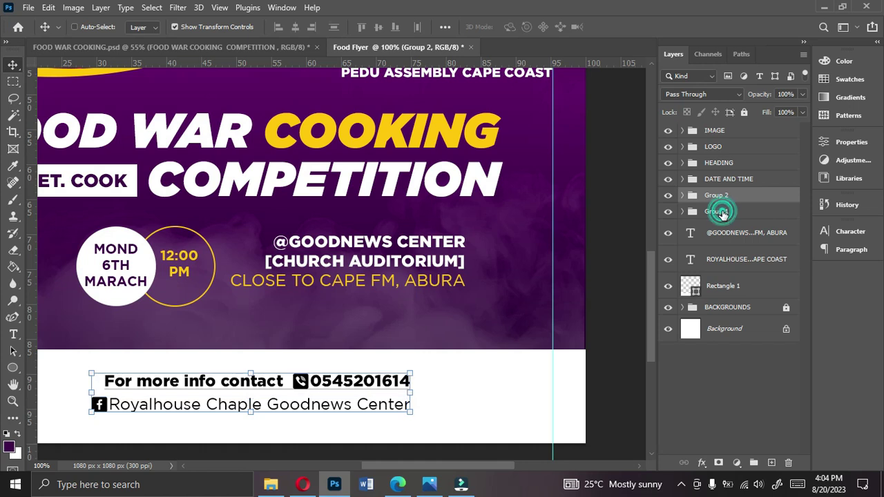
left_click(721, 212, "ctrl")
left_click(722, 212, "ctrl")
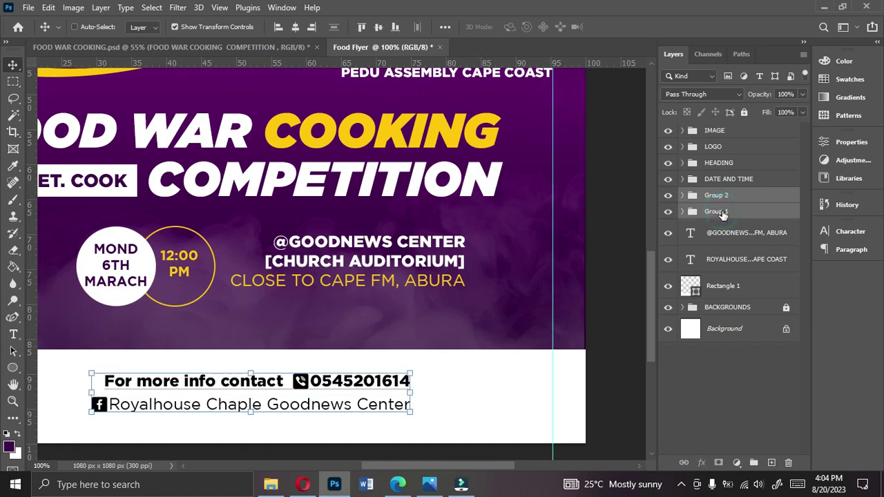
left_click(296, 27)
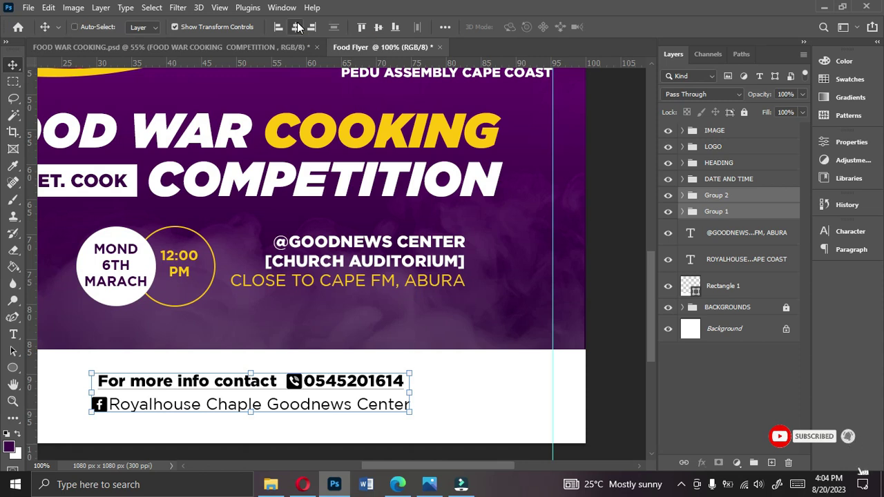
key("ctrl+a")
left_click(297, 26)
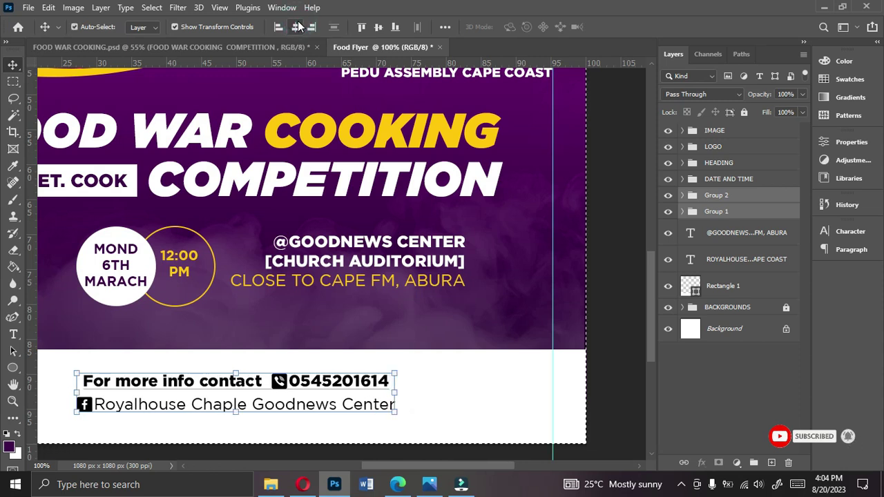
key("ctrl+d")
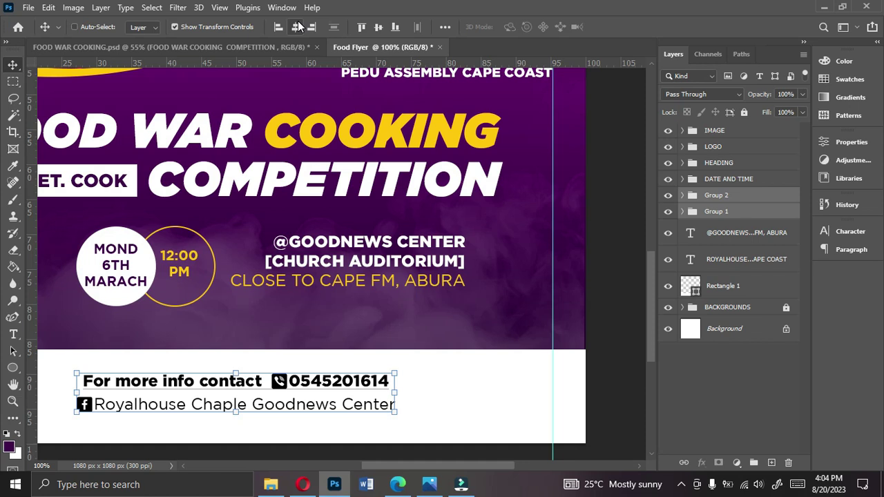
key("ctrl+0")
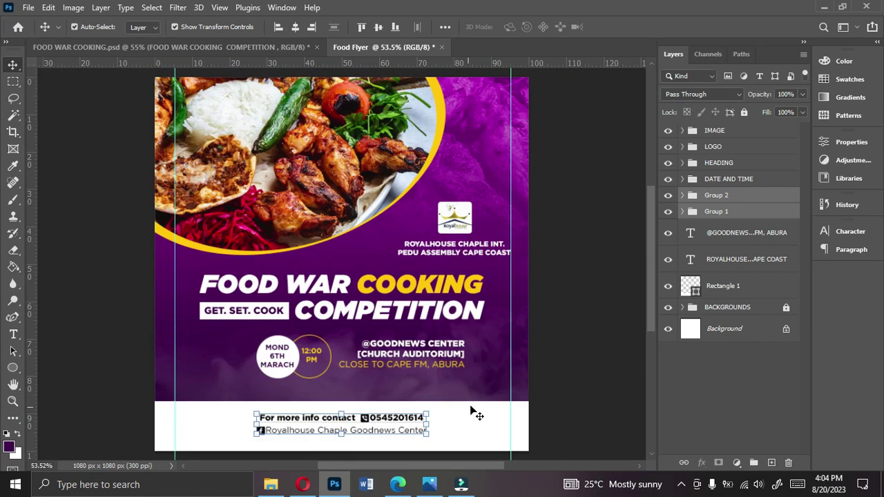
left_click(577, 409)
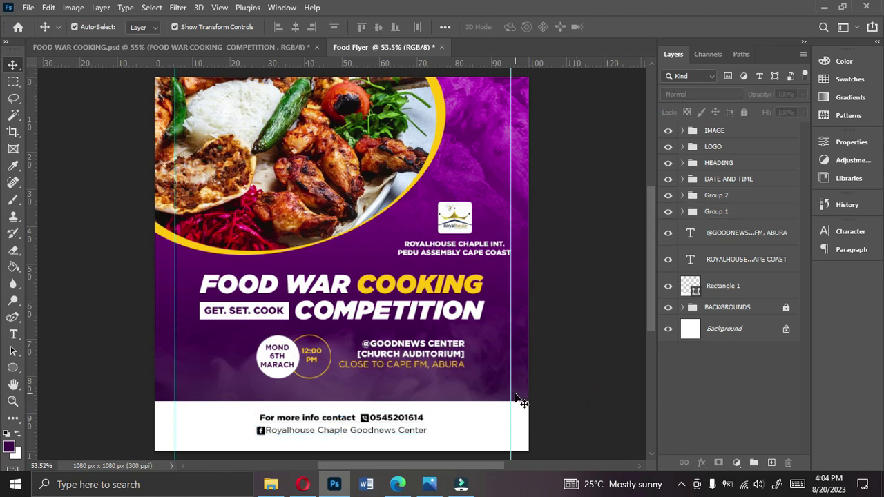
- Nudge the white footer rectangle (Rectangle 1) up slightly
left_click(473, 418)
key("Up")
key("Up")
key("Up")
key("Up")
key("Up")
key("Up")
key("Up")
key("Up")
key("Up")
key("Up")
key("Up")
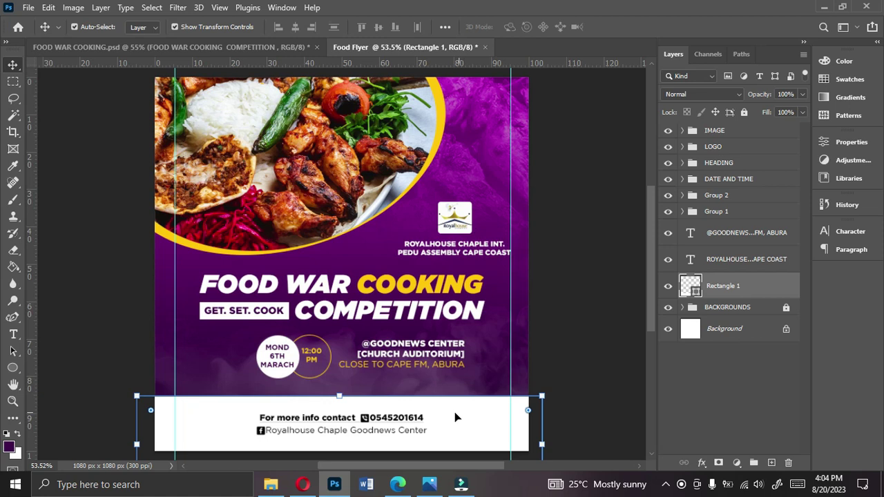
left_click(592, 328)
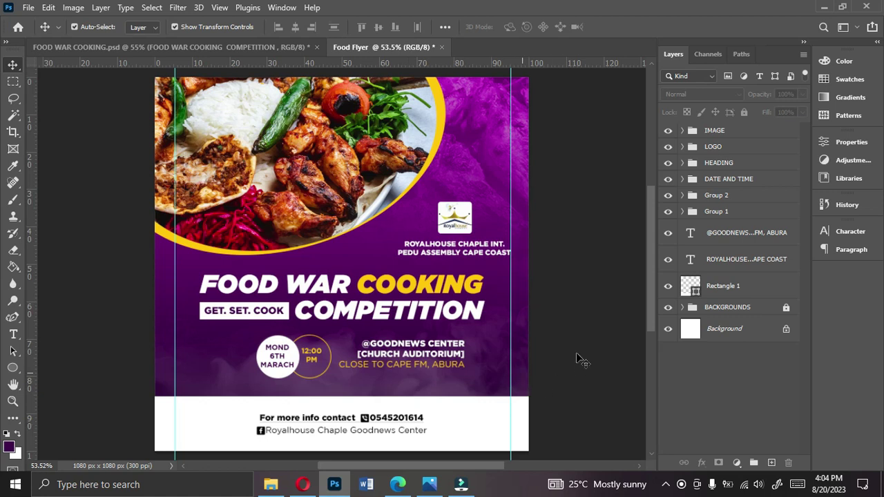
- Scale the footer contact text groups, Group 1 and Group 2, up to about 116%
left_click(718, 215)
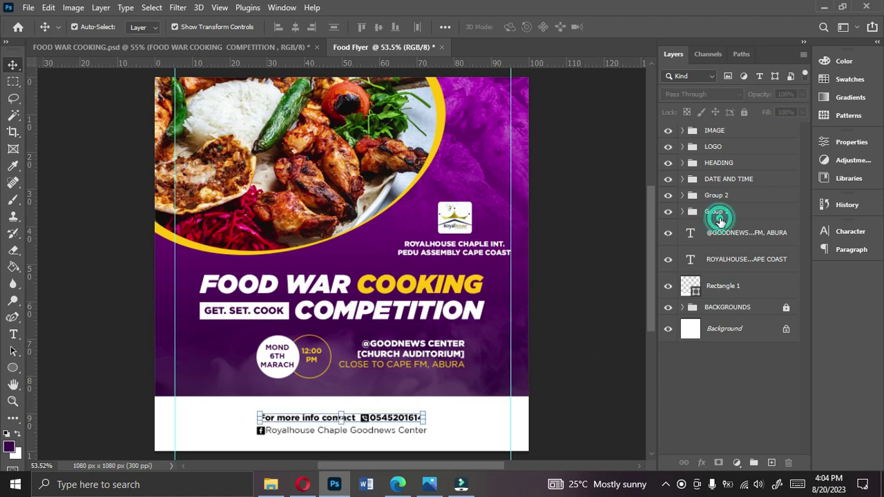
left_click(718, 197, "ctrl")
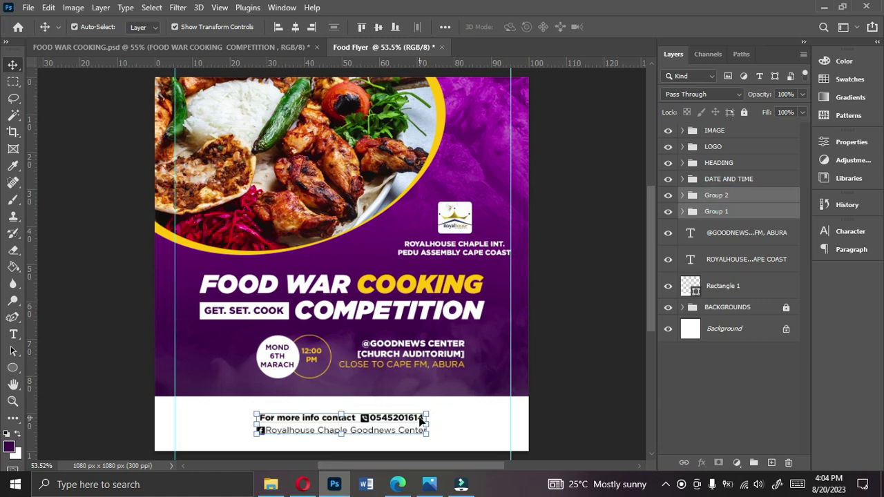
left_click_drag(431, 415, 449, 410)
key("Return")
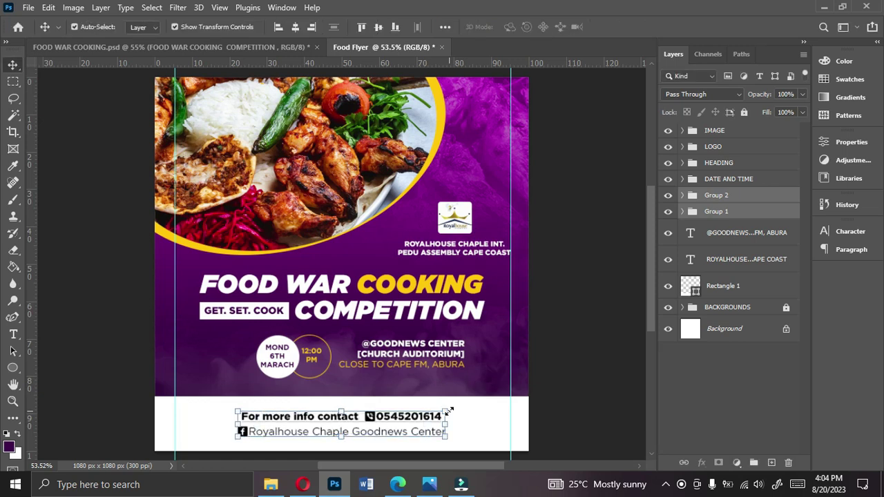
left_click(636, 386)
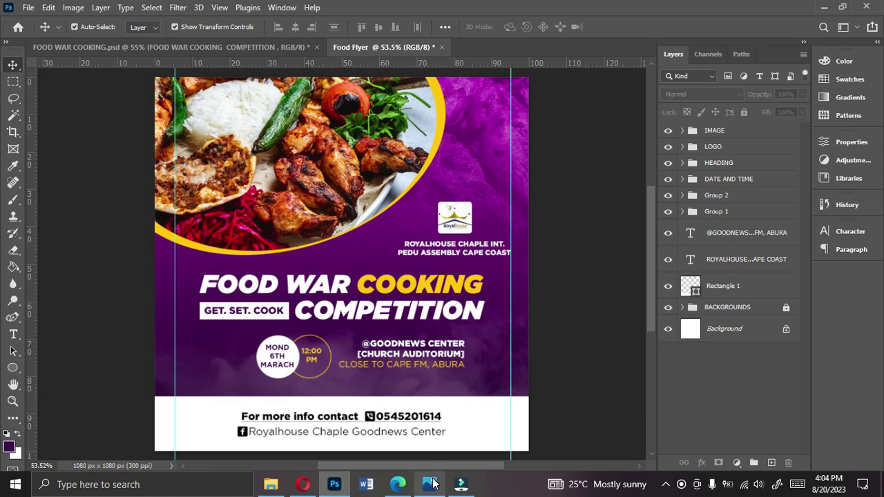
- Unlock the BACKGROUNDS group and expand it to show its layers
left_click(485, 368)
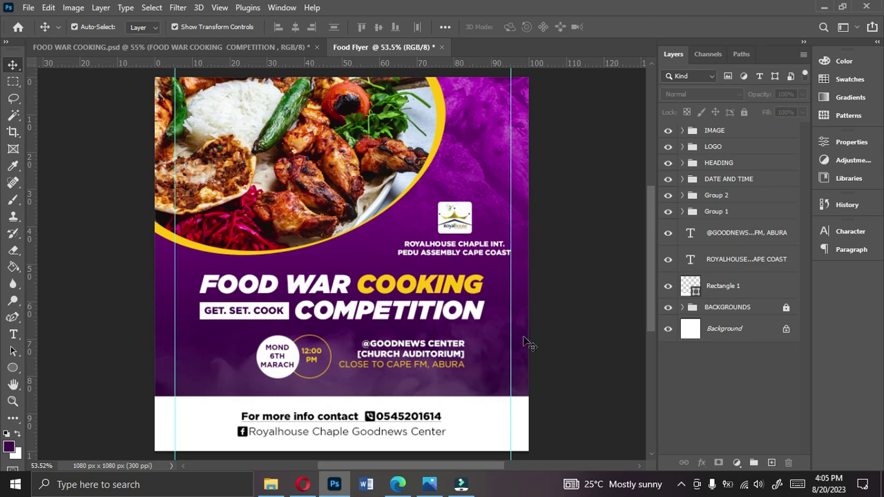
left_click(708, 308)
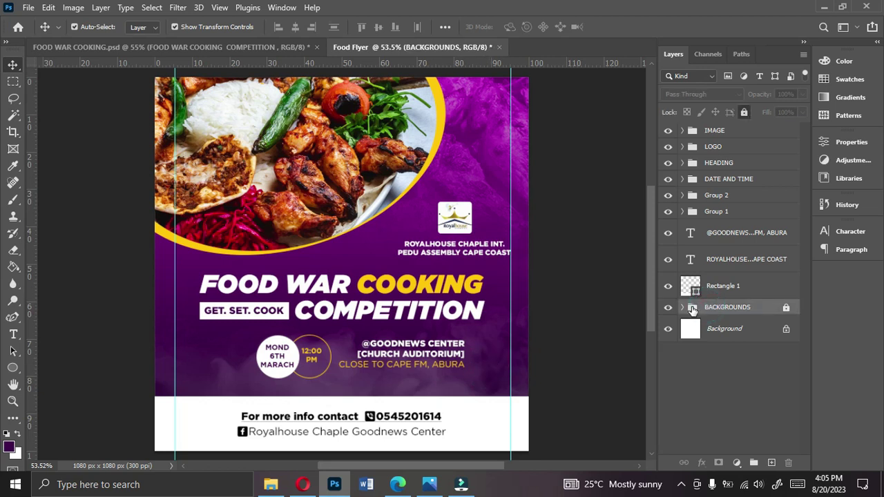
left_click(743, 113)
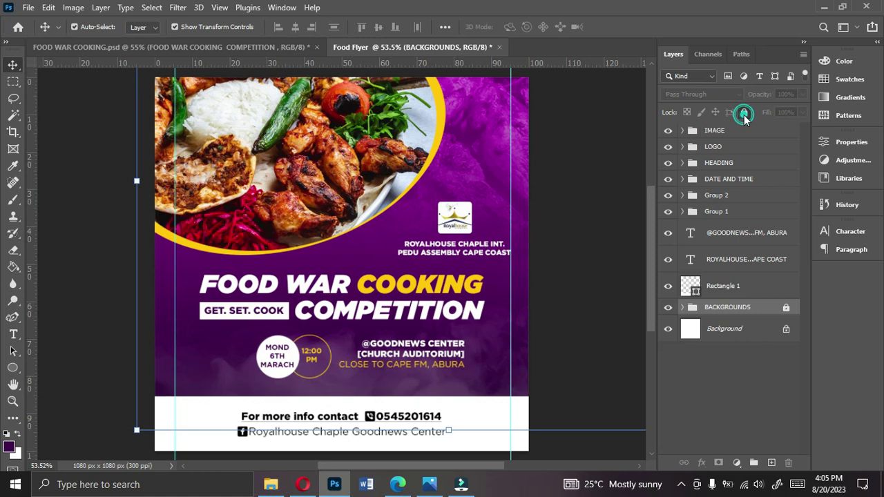
left_click(682, 308)
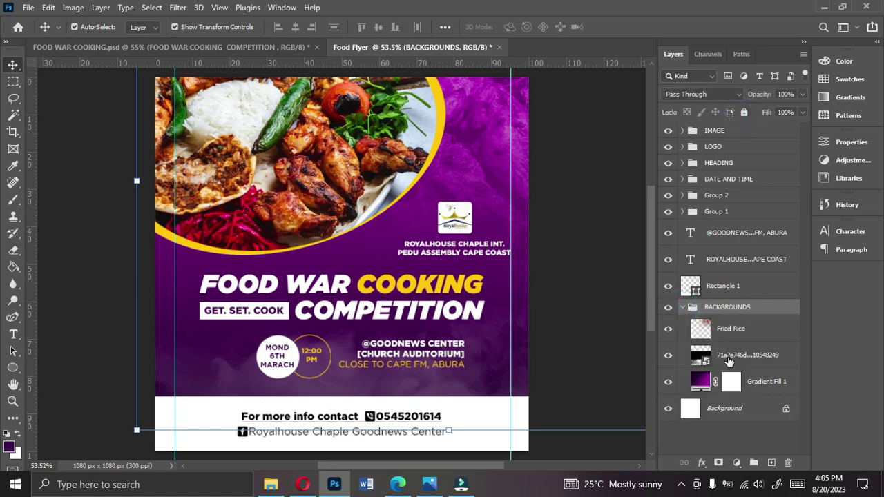
- Lower the screen-blended background image layer to 10% opacity, then view the reference flyer JPG
left_click(720, 355)
left_click(802, 94)
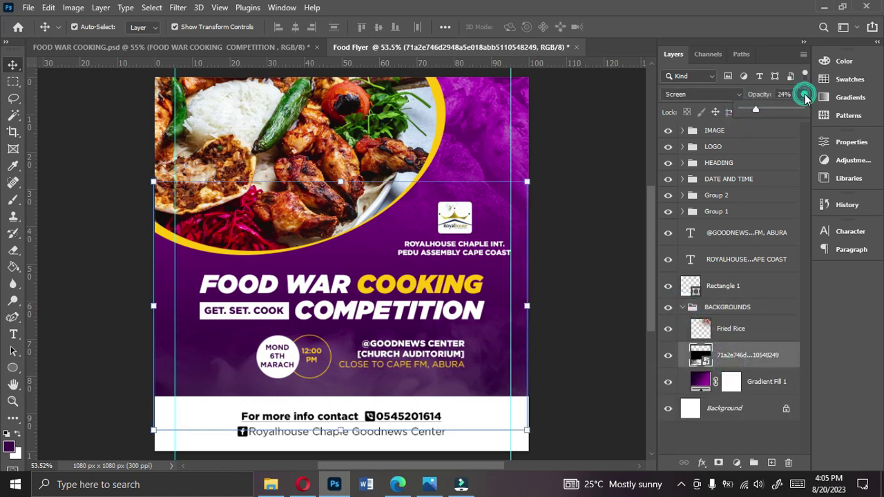
scroll(805, 99, "down", 7)
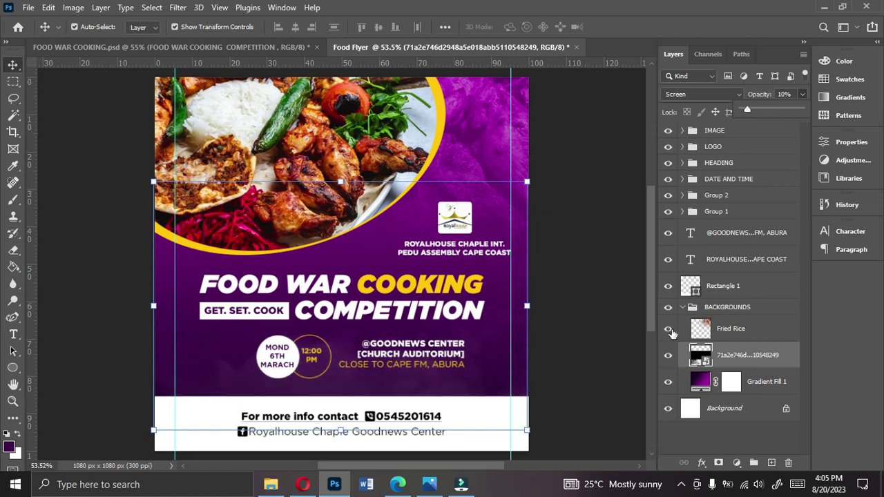
left_click(685, 310)
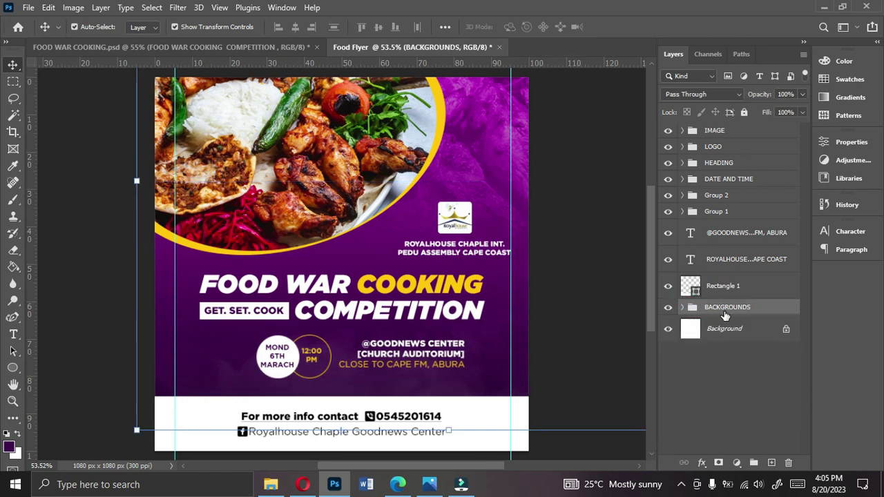
left_click(428, 485)
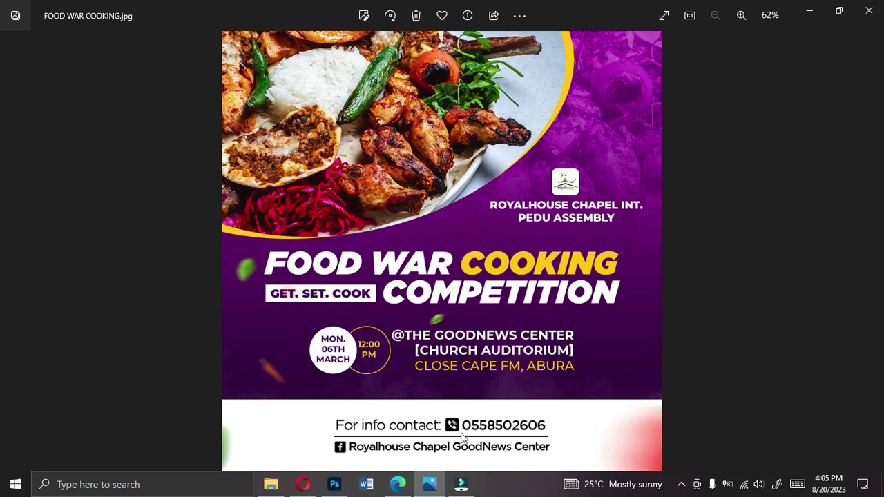
left_click(335, 485)
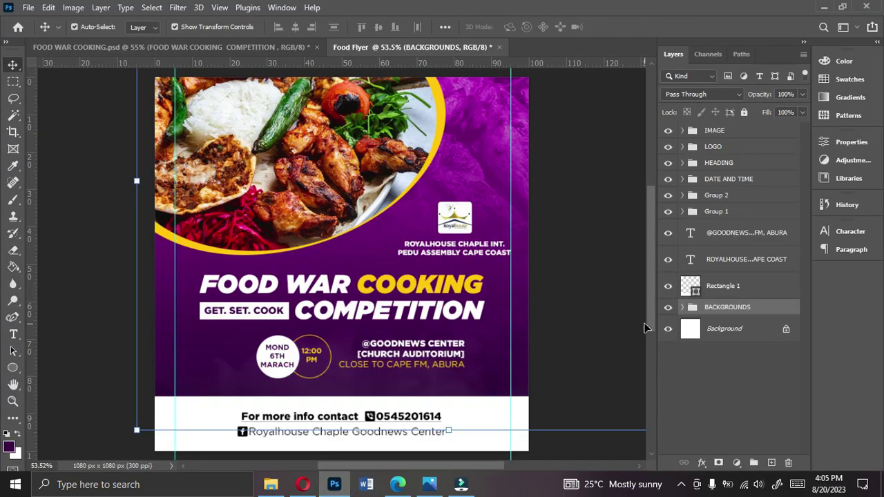
- Find Green-Leaves-Background-PNG-Image in D:\Vectors\PNG FILES and drag it into the flyer
left_click(271, 484)
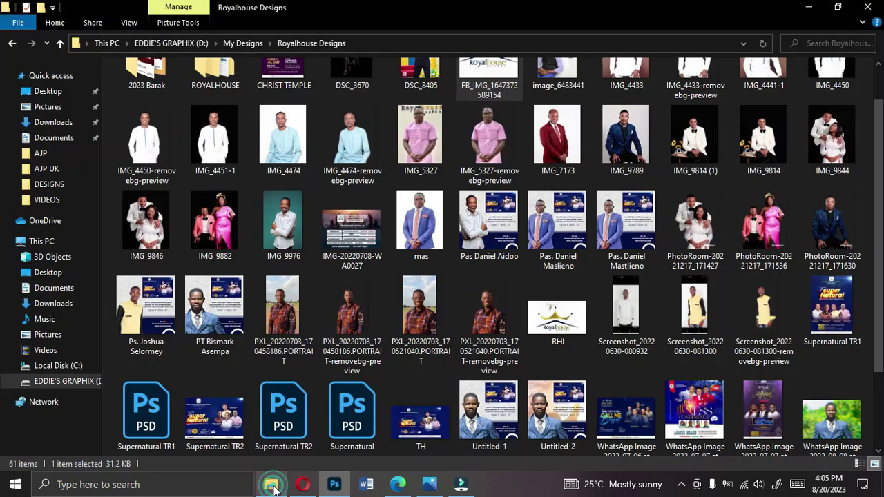
left_click(66, 380)
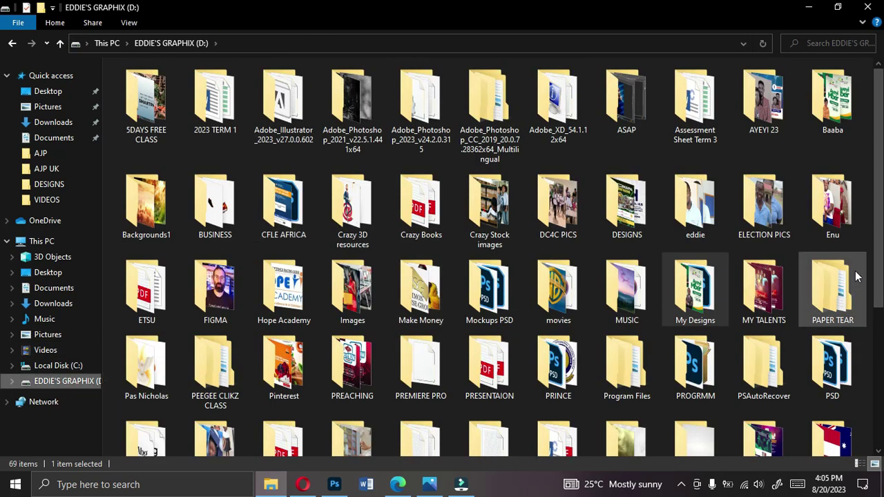
left_click_drag(878, 276, 881, 386)
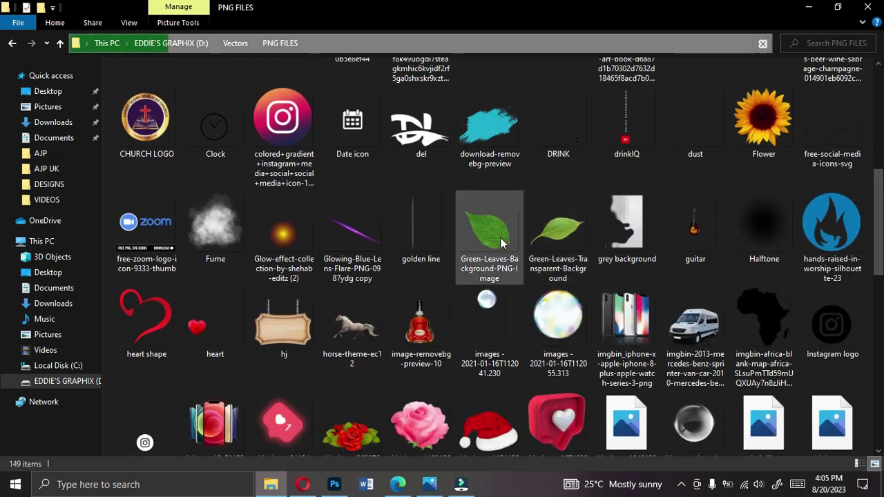
left_click(502, 269)
left_click_drag(422, 373, 334, 375)
- Scale the green leaf to about 44% and commit it just left of the date circle
left_click_drag(380, 254, 243, 325)
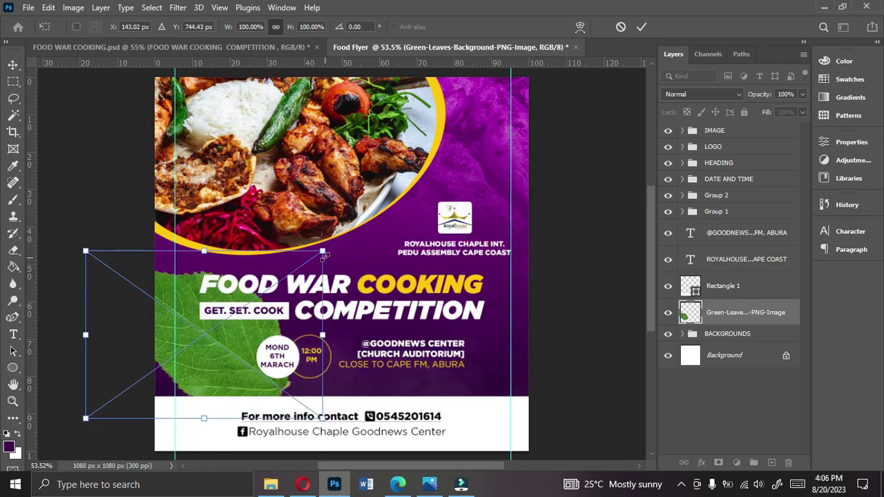
left_click_drag(322, 253, 189, 345)
left_click_drag(140, 357, 209, 345)
key("Return")
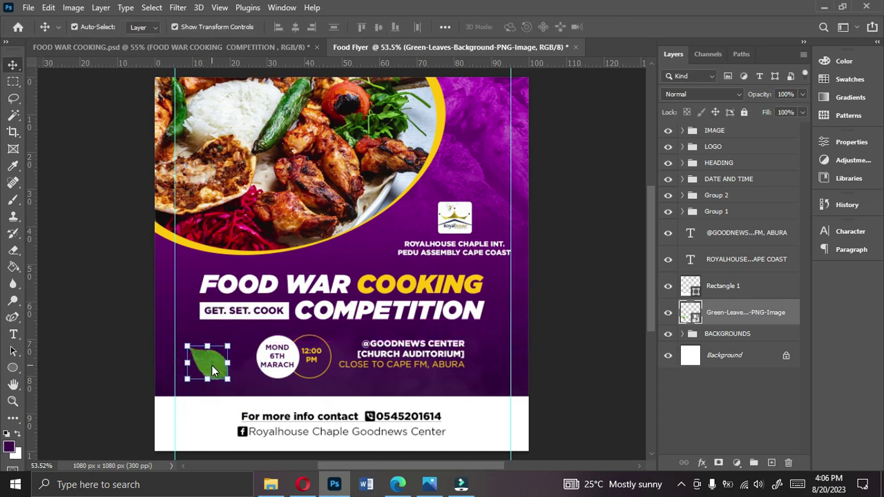
- Apply Motion Blur (Angle 0, Distance 36) to the leaf and shrink it to about 11%
left_click(178, 8)
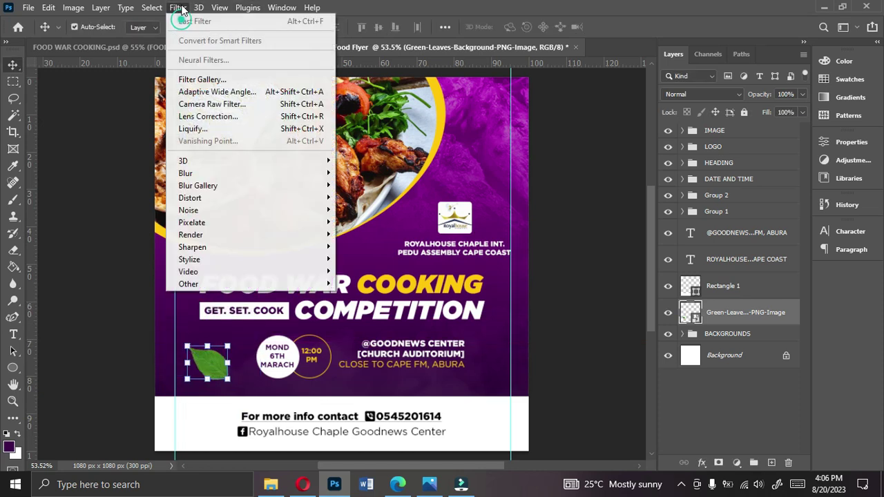
mouse_move(215, 173)
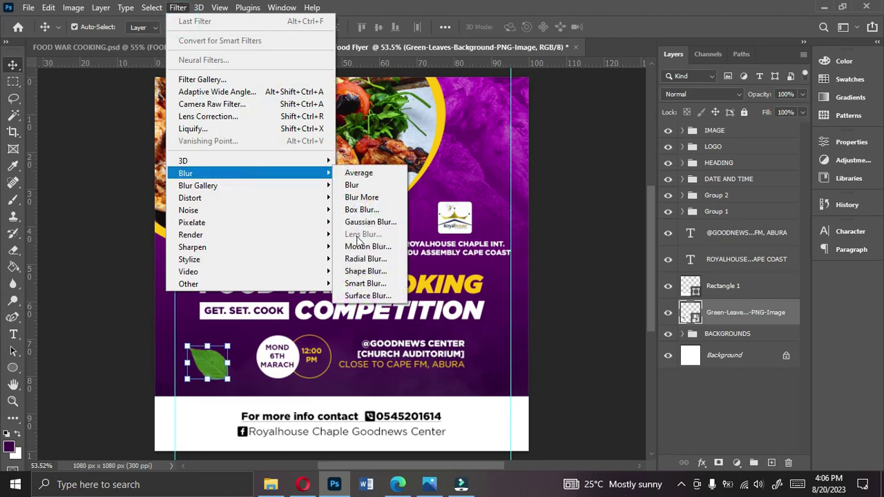
left_click(377, 251)
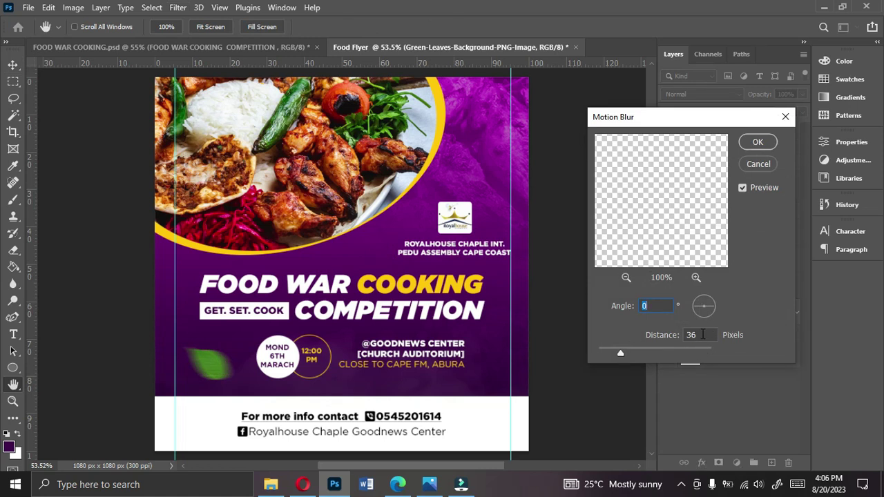
left_click(757, 141)
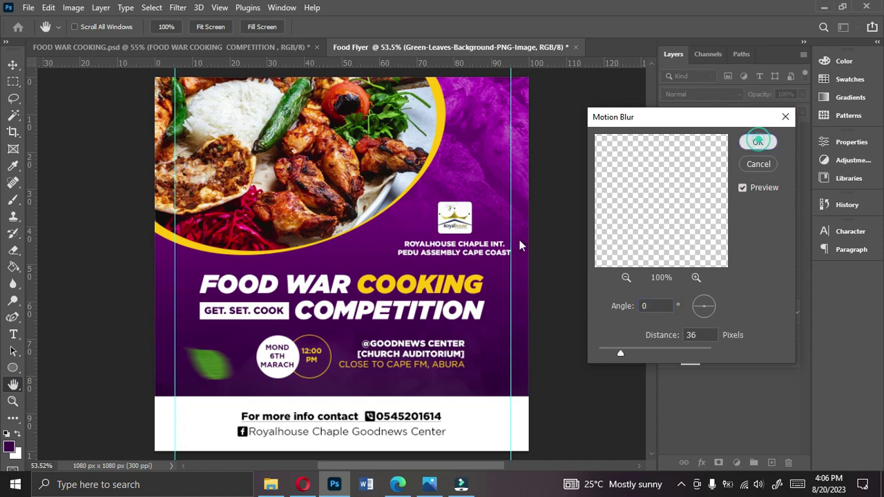
left_click_drag(237, 382, 162, 265)
key("Return")
- Duplicate the blurred leaf and place the copy at the flyer's right edge
key("ctrl")
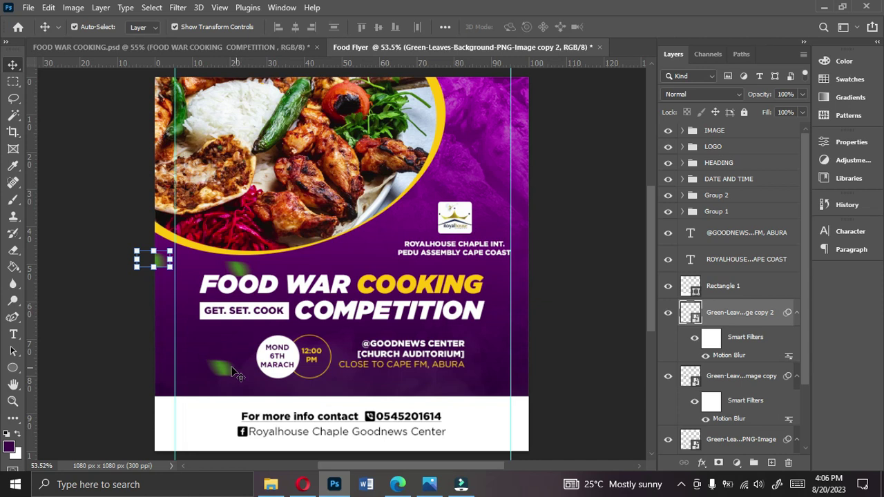
left_click(230, 372, "alt")
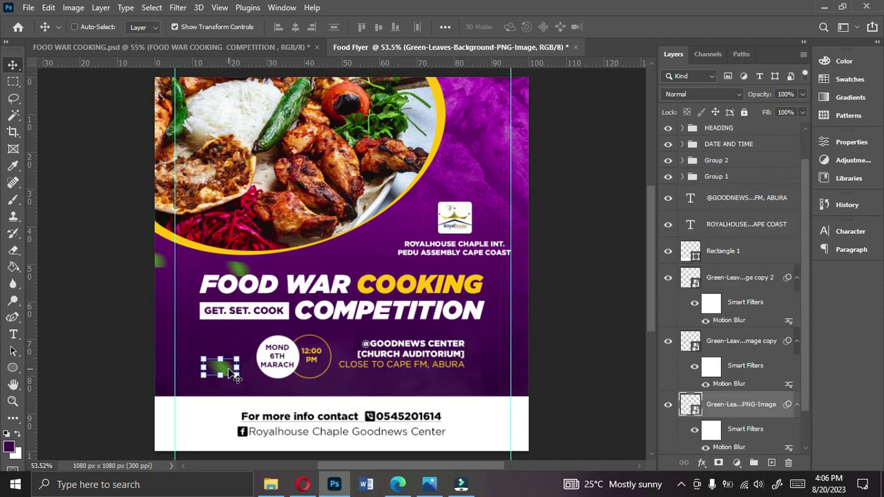
left_click_drag(227, 372, 533, 331)
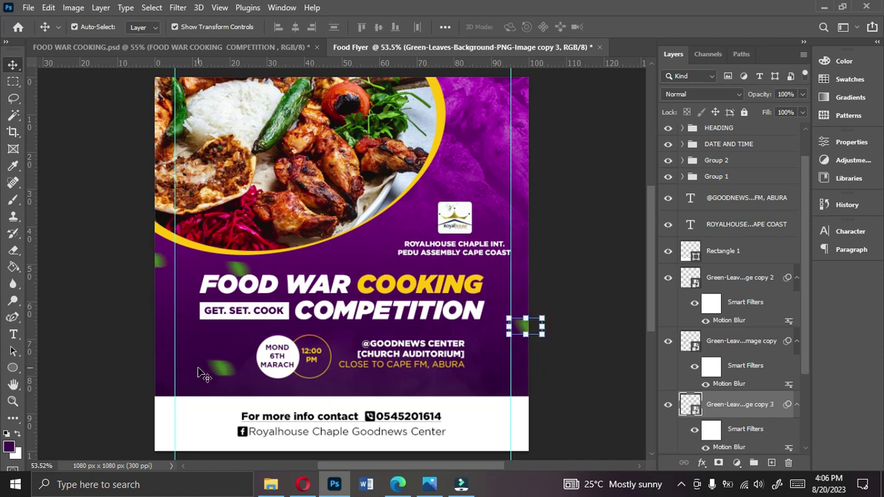
left_click(231, 373)
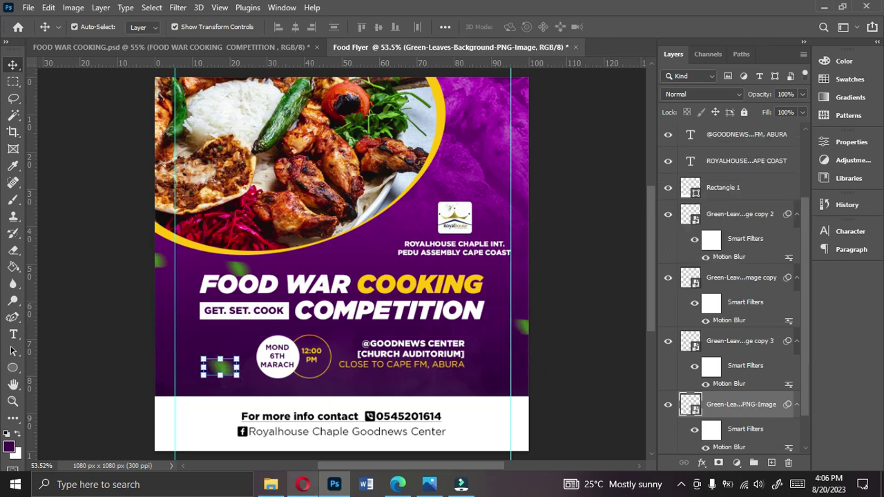
- Drag the Tomato image from the Food folder into the flyer
left_click(274, 485)
key("alt+Tab")
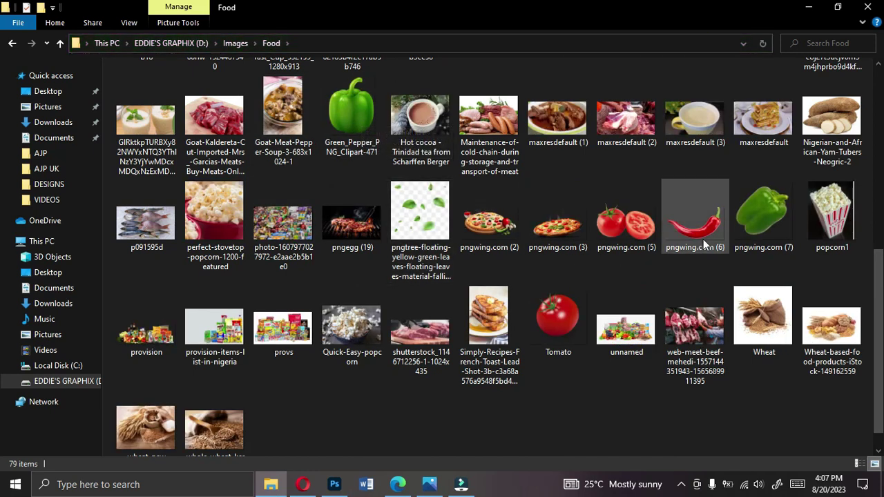
left_click_drag(566, 321, 381, 373)
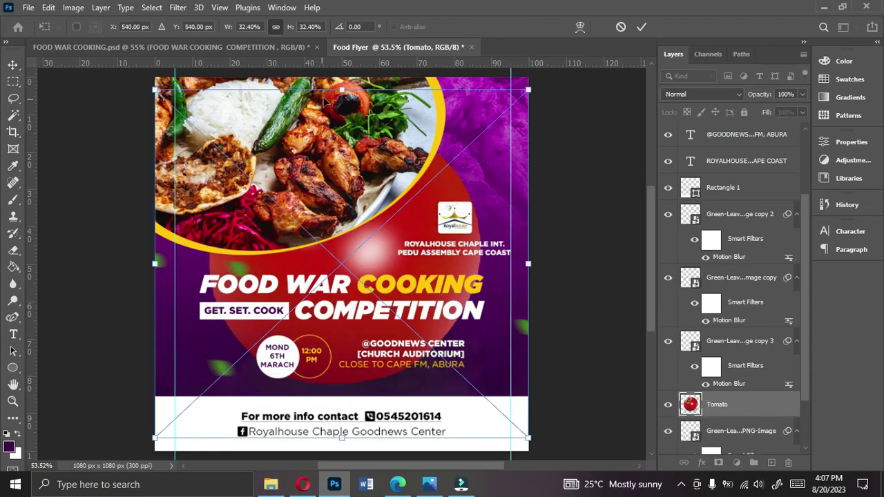
- Shrink the tomato to about 7%, put its layer above Rectangle 1, and place it bottom-right
left_click_drag(342, 86, 341, 302)
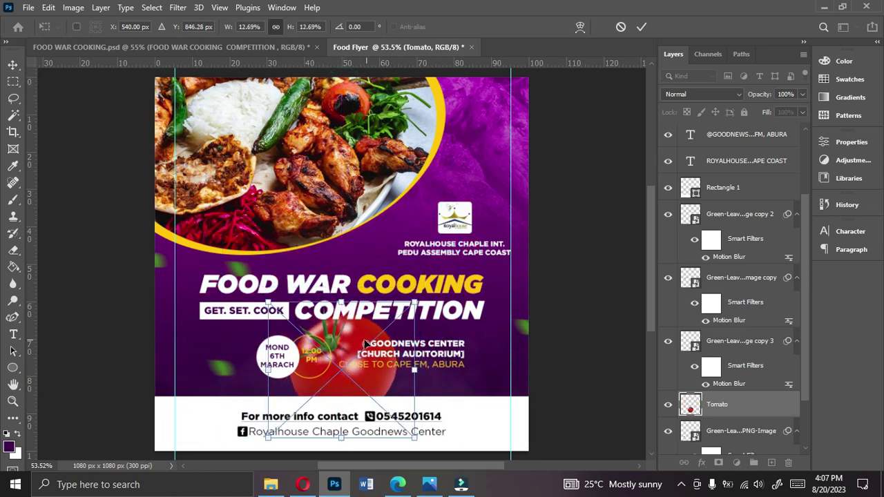
left_click_drag(407, 332, 425, 311)
left_click_drag(412, 279, 423, 349)
key("Return")
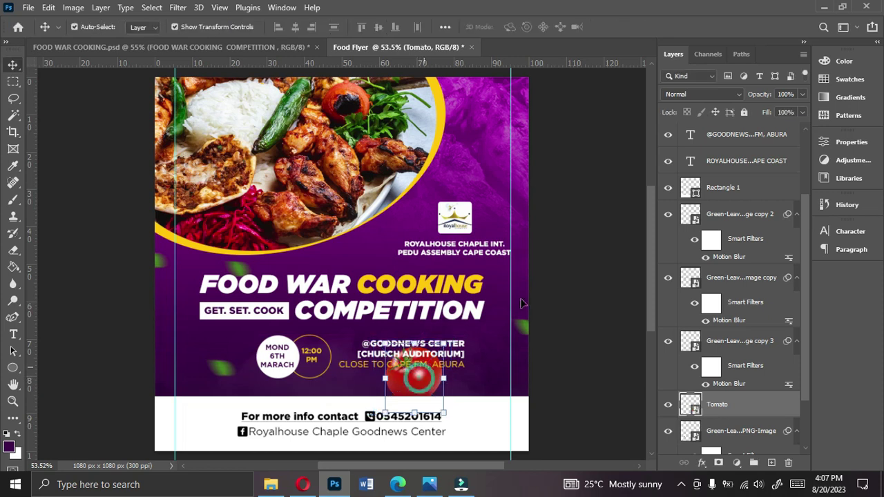
left_click_drag(720, 403, 737, 184)
left_click_drag(417, 384, 495, 426)
- Shrink the tomato to about 4%, motion-blur it, and push it against the right edge
key("ctrl+t")
mouse_move(521, 384)
left_mouse_down()
mouse_move(511, 395)
mouse_move(514, 412)
mouse_move(519, 397)
mouse_move(501, 418)
mouse_move(522, 387)
mouse_move(523, 396)
left_mouse_up()
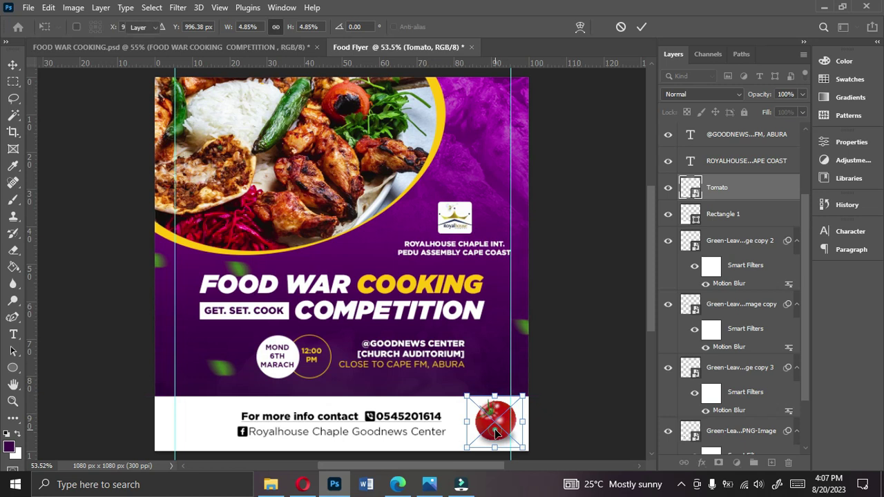
key("Return")
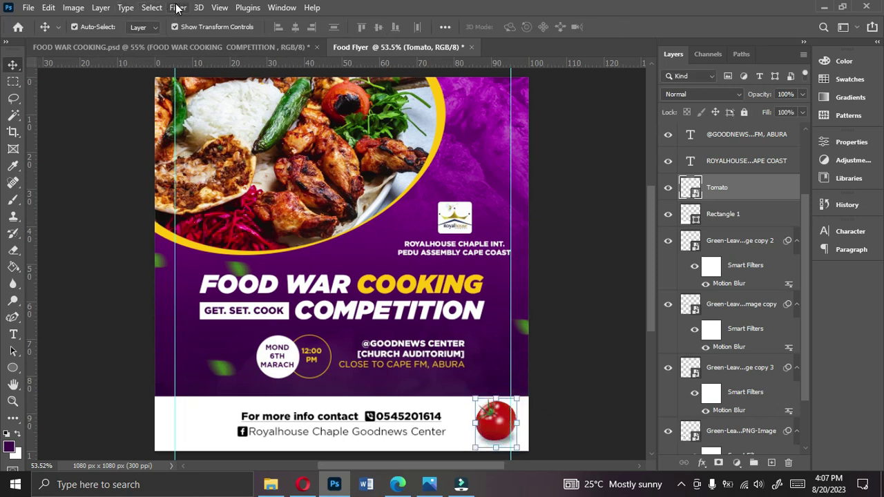
left_click(176, 7)
left_click(195, 21)
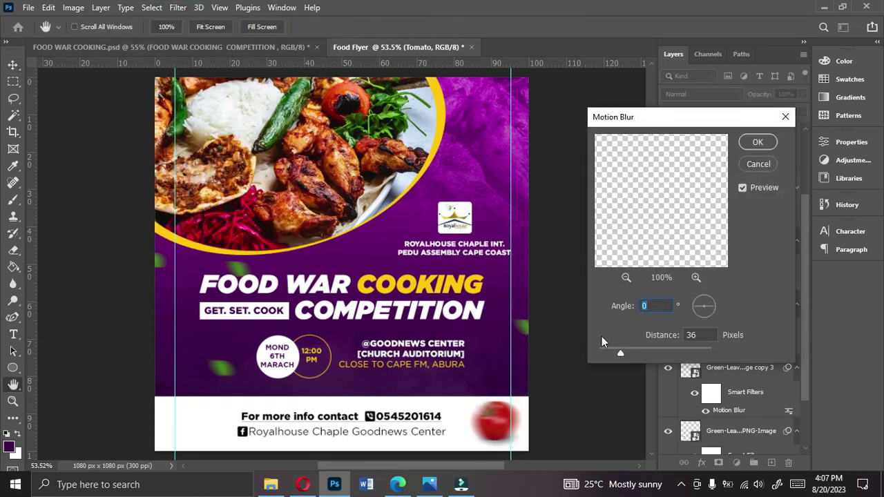
left_click(758, 148)
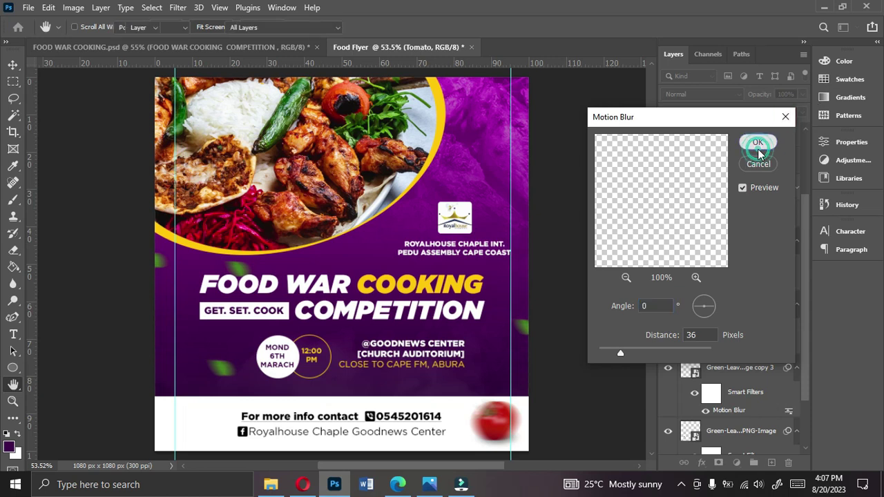
left_click_drag(504, 419, 531, 411)
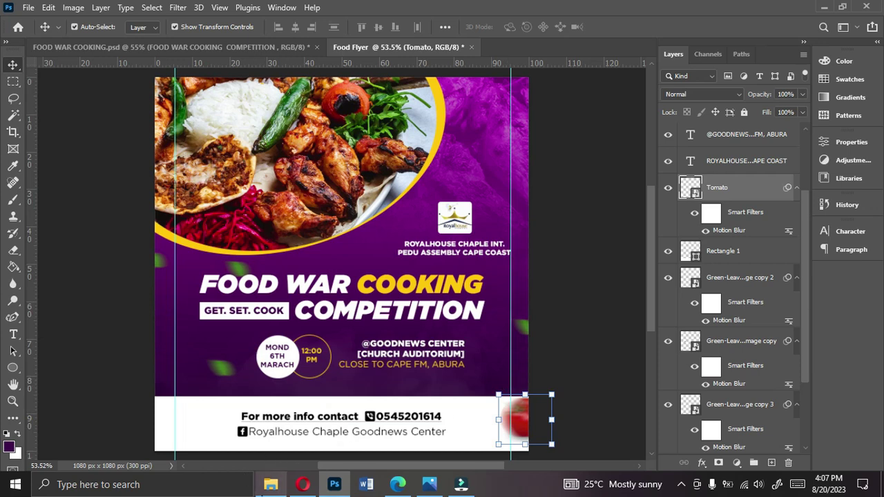
left_click(270, 483)
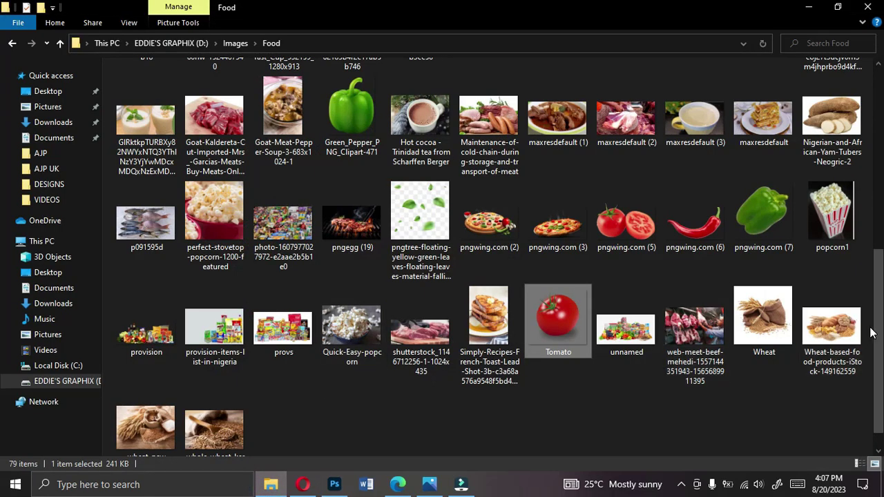
- Drag the carrot PNG from the Food folder onto the flyer canvas
left_click_drag(880, 338, 880, 162)
left_click_drag(843, 189, 377, 305)
- Rasterize the carrot layer and delete its white background with the Magic Wand
key("Return")
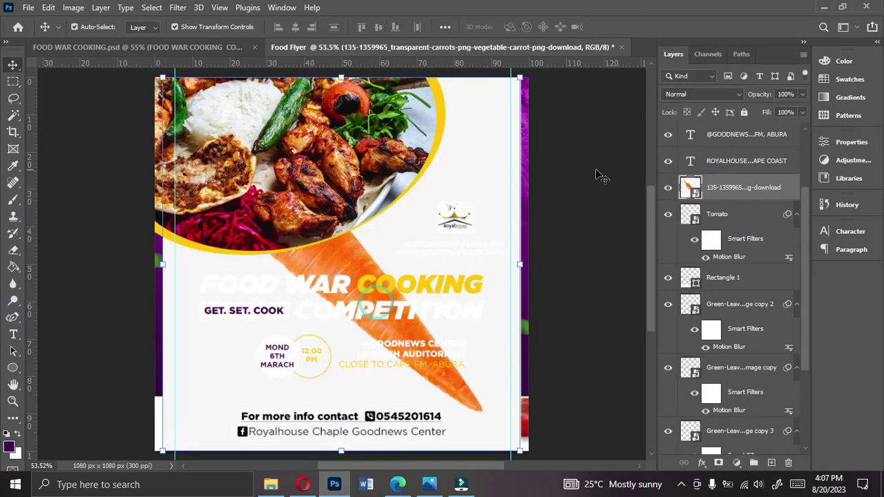
right_click(736, 196)
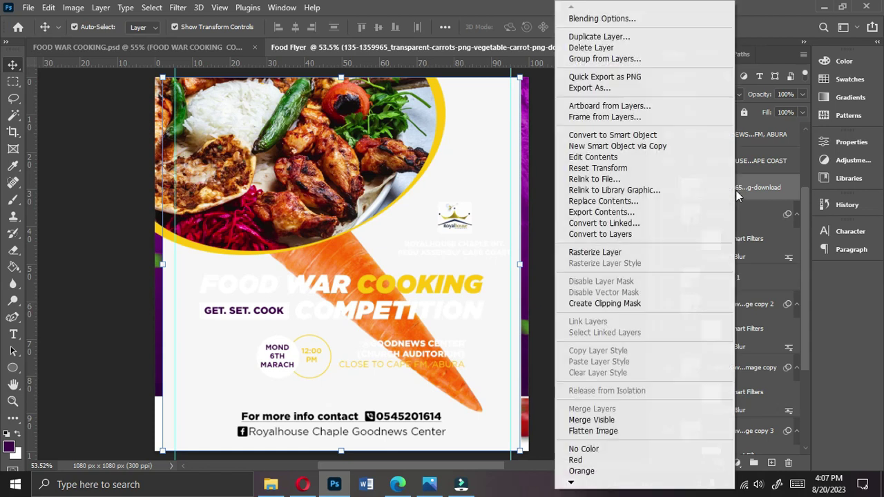
left_click(623, 255)
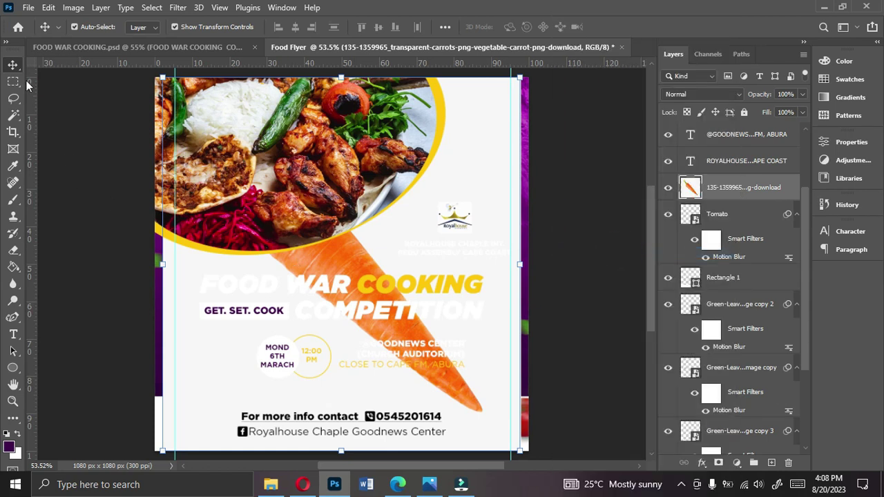
left_click(17, 120)
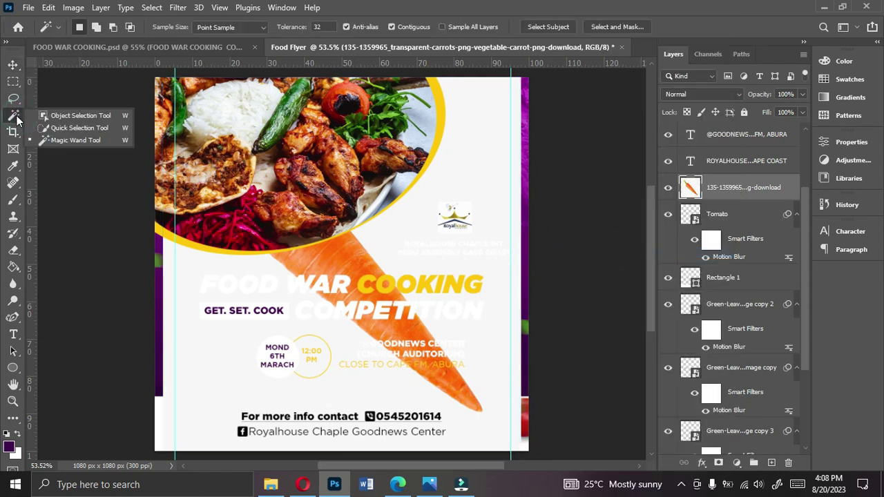
left_click(67, 139)
left_click(440, 238)
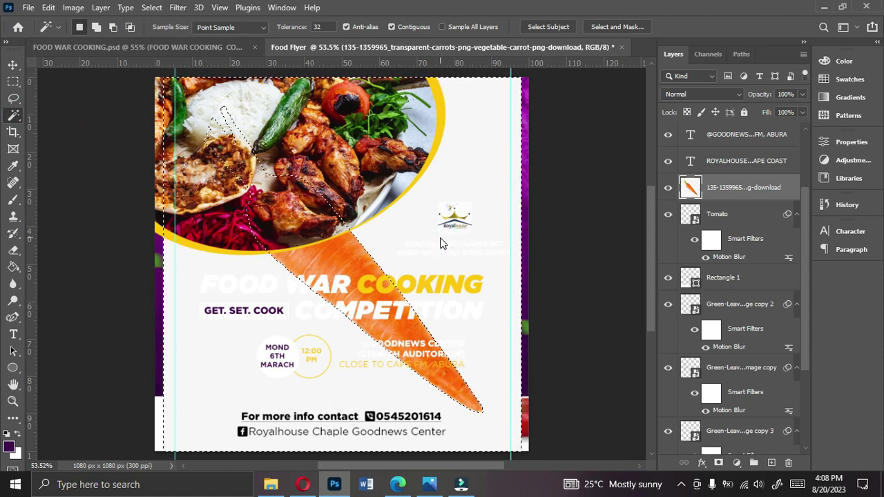
key("Delete")
key("ctrl+d")
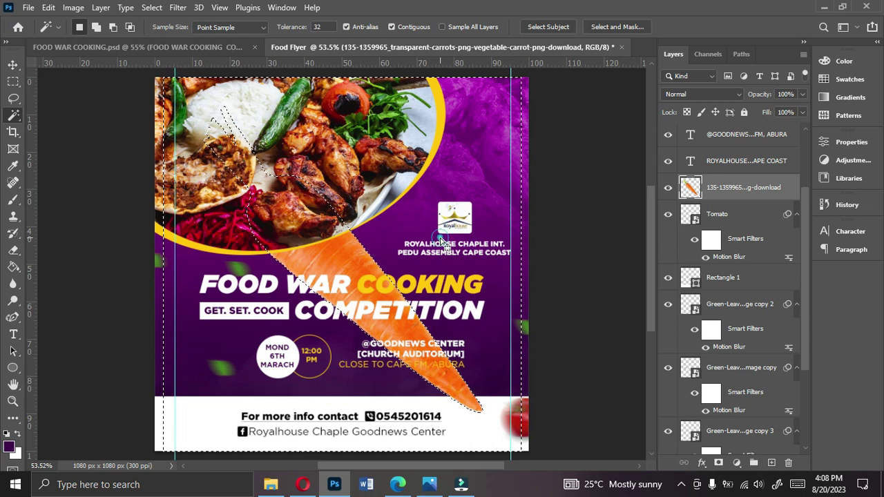
- Shrink the carrot to about 19% and move it beside the date circle
left_click(13, 64)
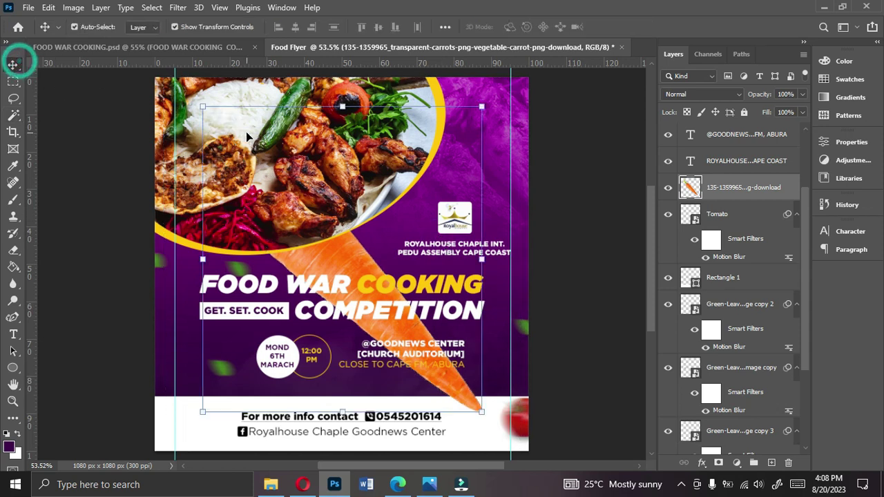
left_click_drag(344, 105, 283, 301)
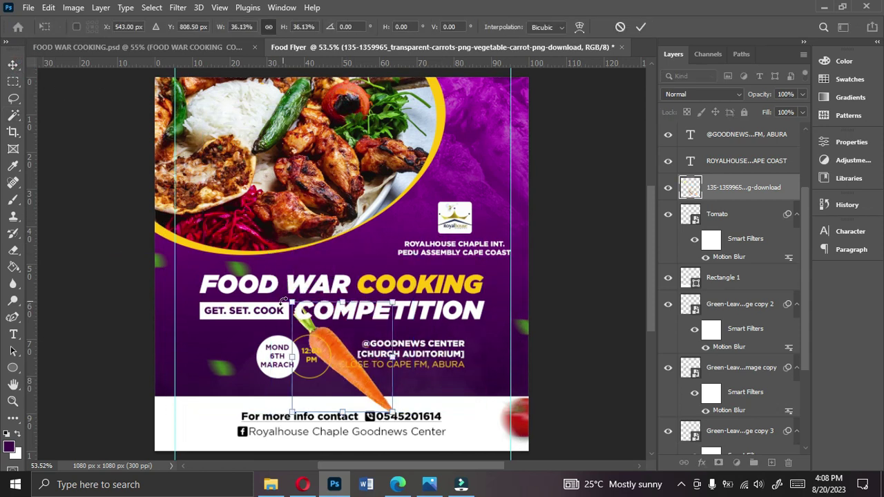
left_click_drag(347, 352, 181, 324)
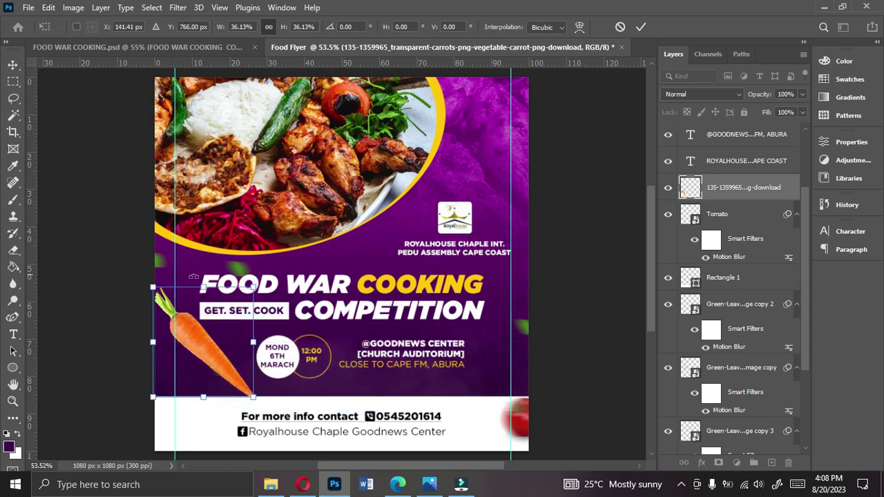
left_click_drag(202, 289, 198, 358)
key("Return")
- Motion-blur the carrot, then rotate, shrink and tuck it at the left edge beside GET. SET. COOK
left_click(178, 8)
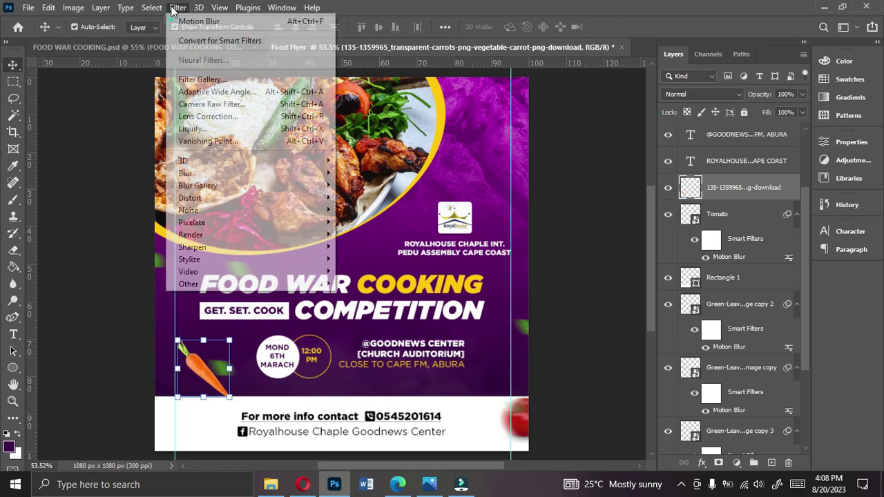
left_click(199, 21)
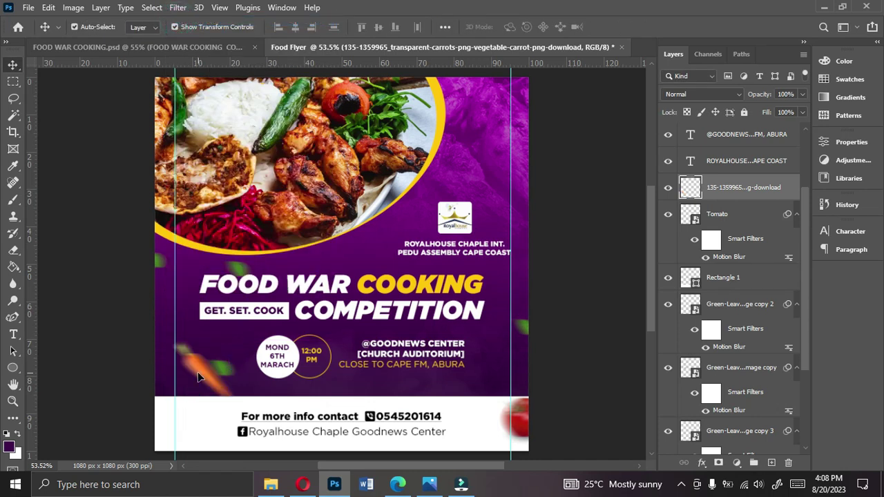
left_click_drag(340, 309, 191, 338)
left_click_drag(220, 302, 208, 315)
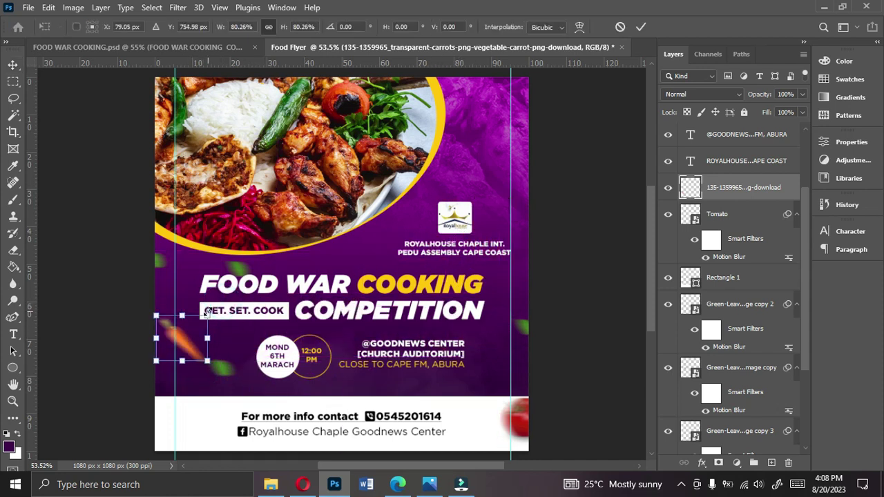
left_click_drag(226, 368, 238, 307)
left_click_drag(171, 320, 166, 338)
left_click(190, 338)
left_click(128, 320)
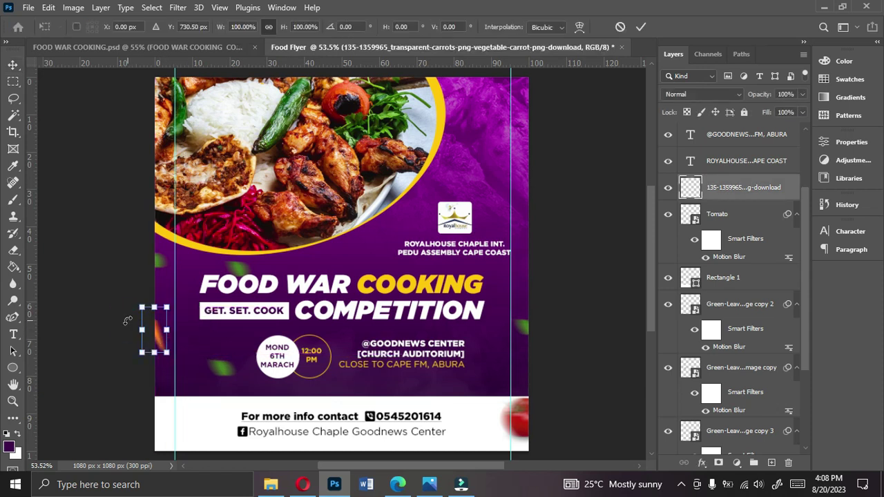
key("Return")
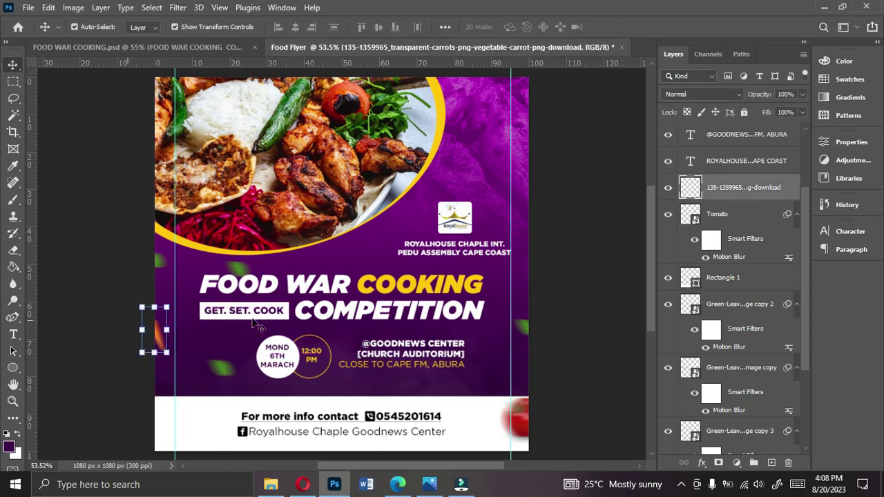
left_click(649, 311)
left_click(556, 357)
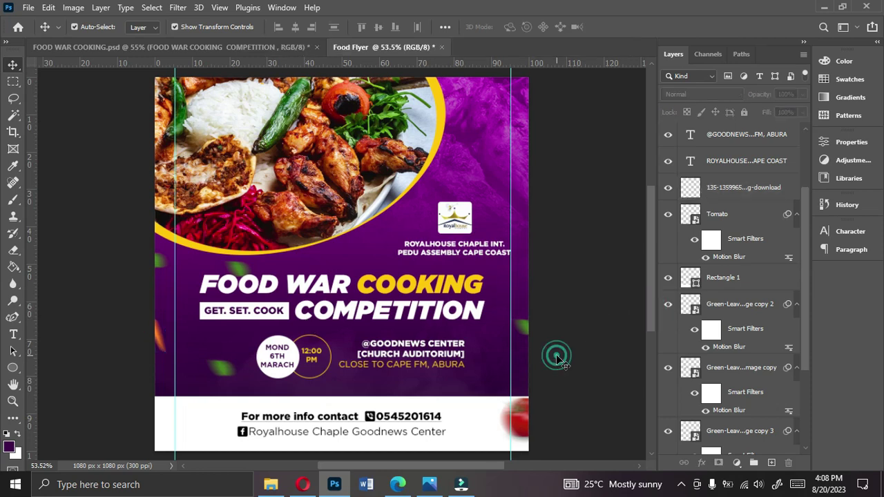
left_click(429, 487)
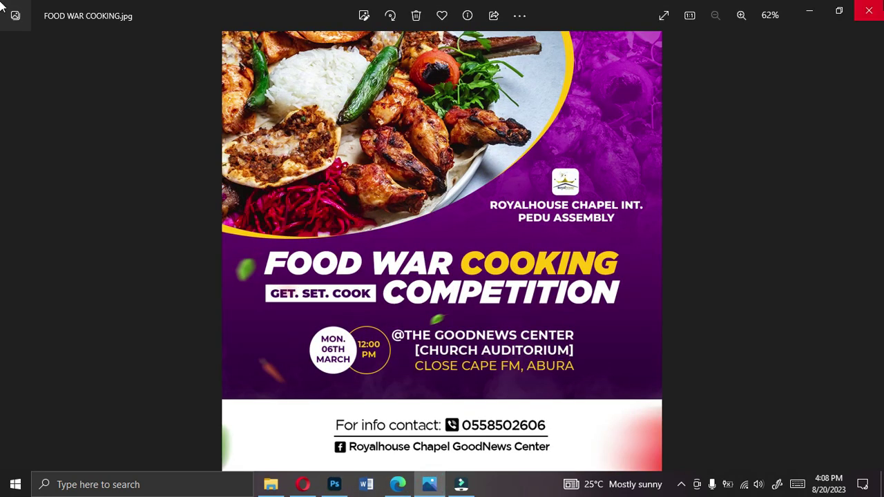
left_click(867, 6)
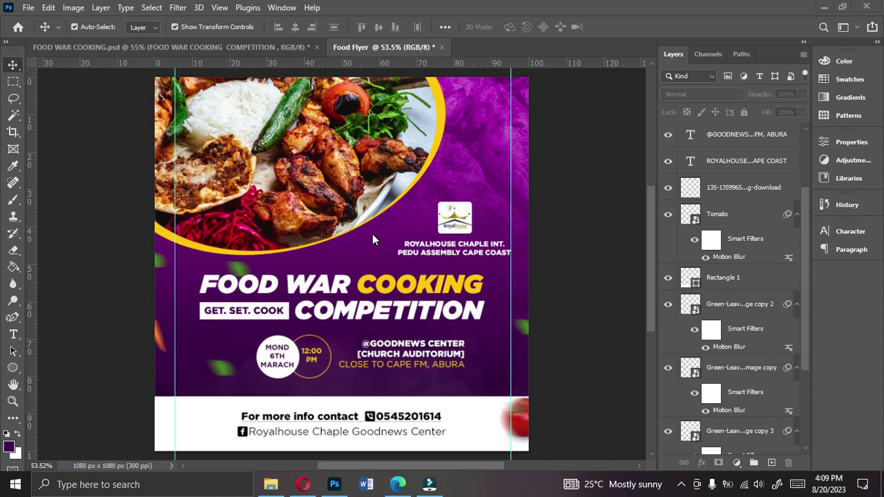
- Use Export As to save the 1080×1080 flyer as a Great-quality JPG named Food Flyer_
left_click(28, 7)
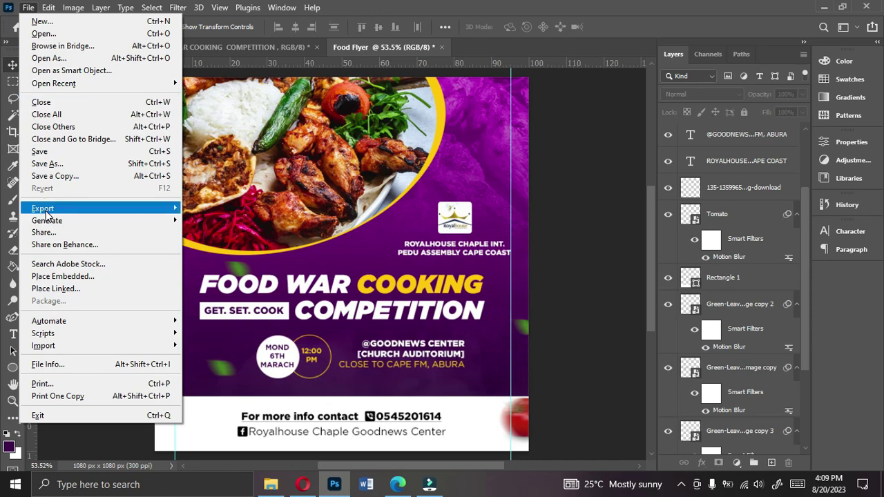
mouse_move(49, 211)
left_click(211, 220)
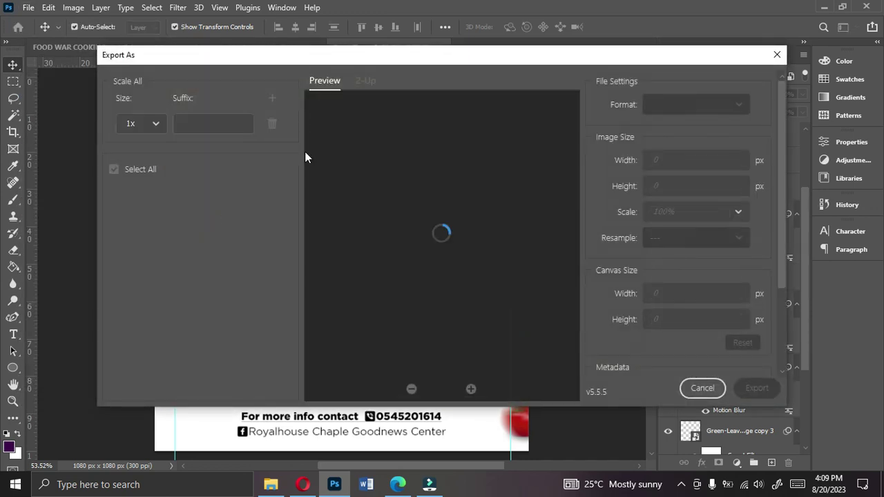
left_click(668, 102)
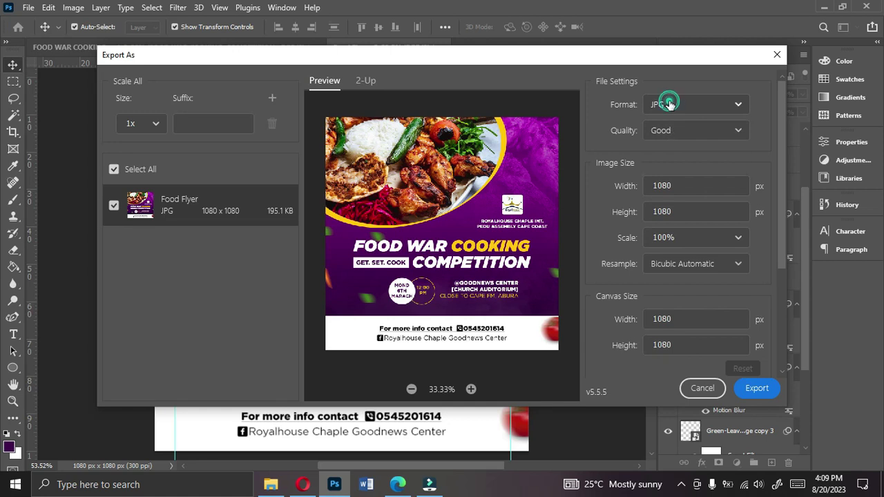
left_click(663, 152)
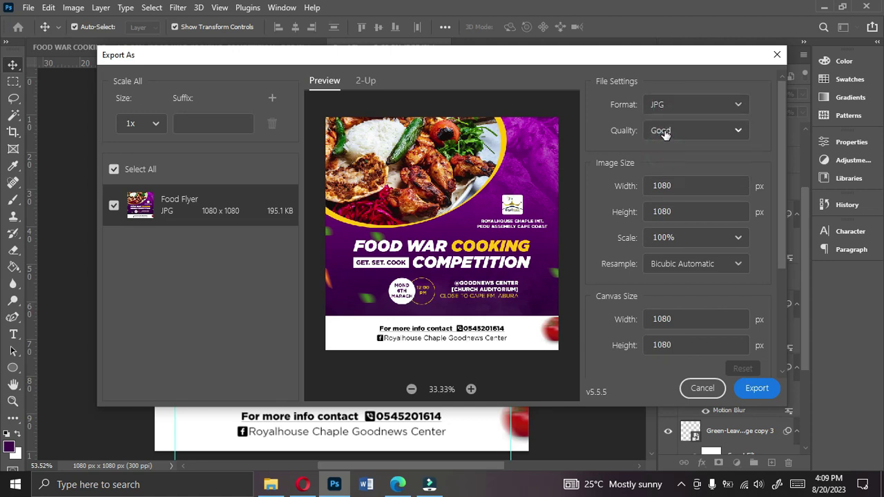
left_click(661, 131)
left_click(676, 277)
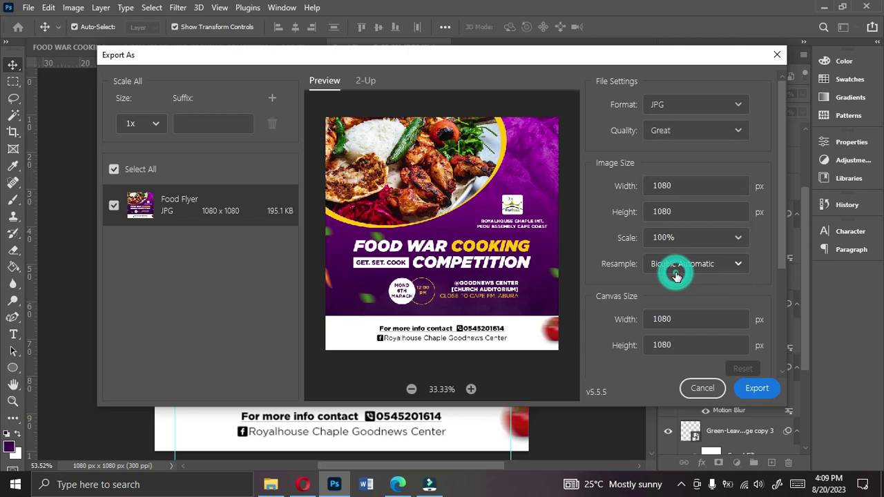
left_click(757, 393)
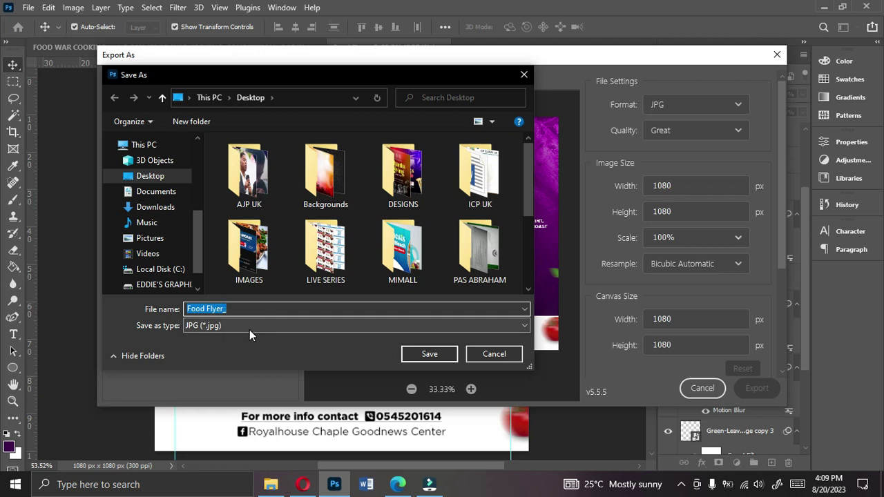
left_click(414, 357)
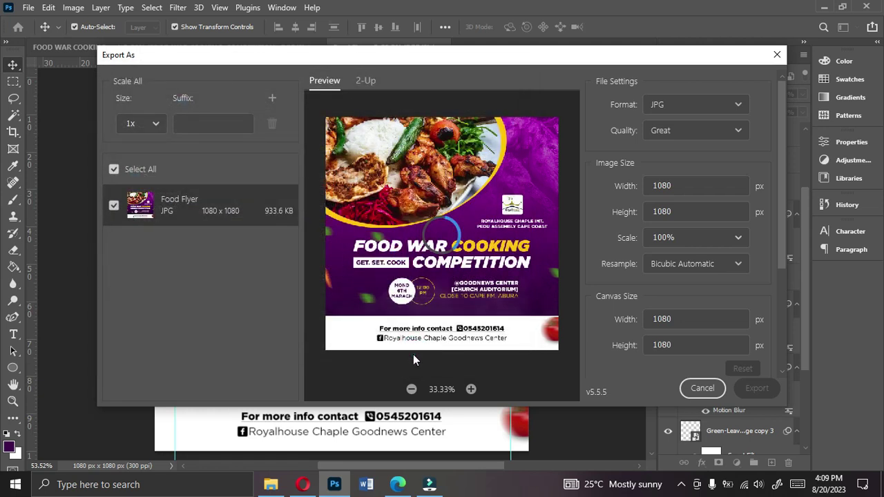
- Open the exported Food Flyer_ JPG from the Desktop folder in File Explorer for viewing
left_click(270, 484)
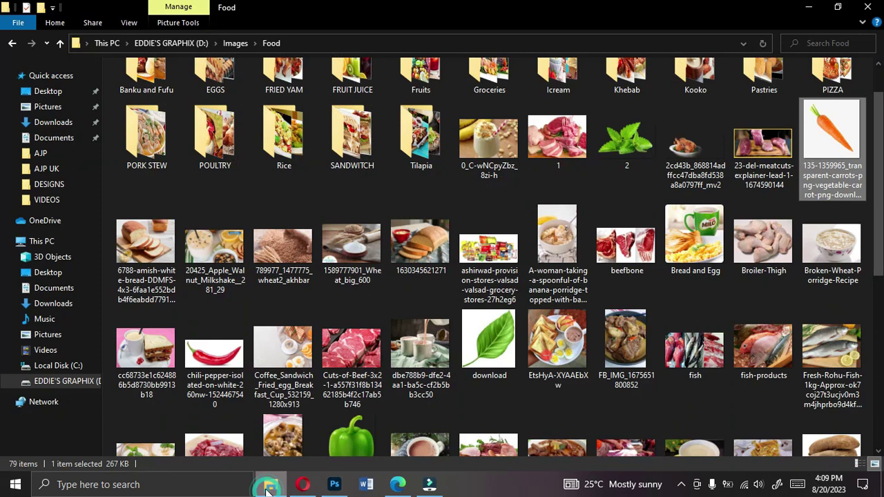
left_click(27, 90)
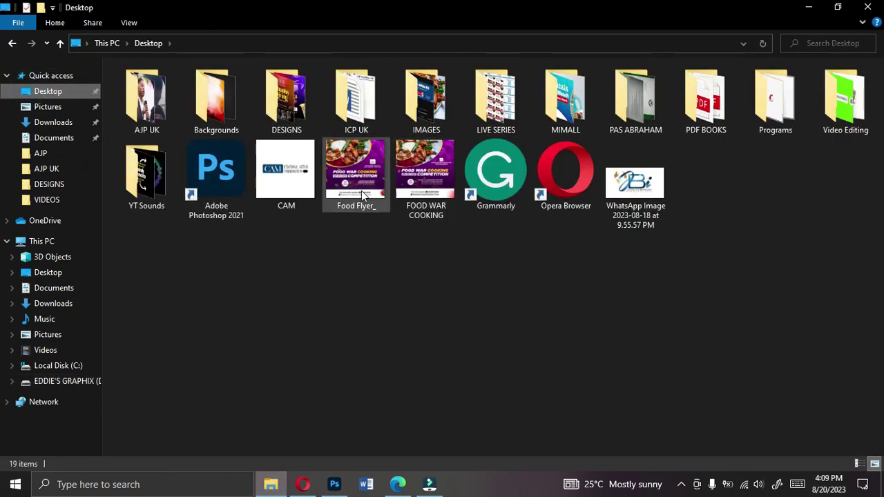
double_click(361, 192)
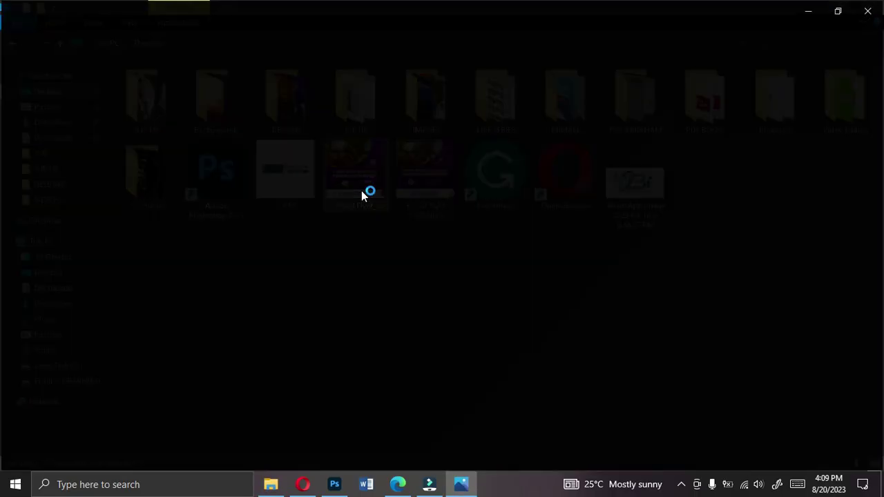